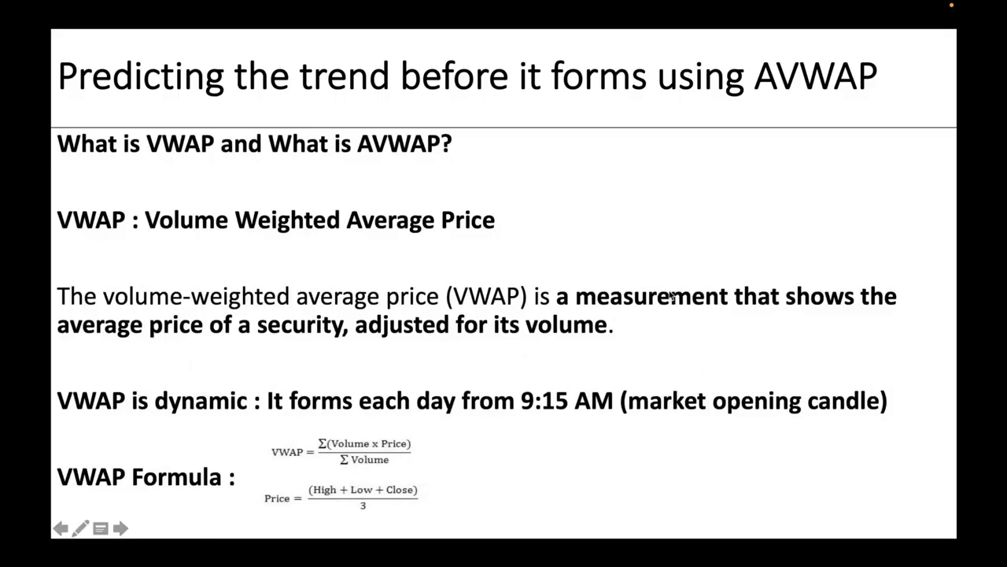
Step: Switch from the slideshow to the browser and close the WhatsApp and GoTo pages, leaving the TradingView NIFTY chart open
key(Left)
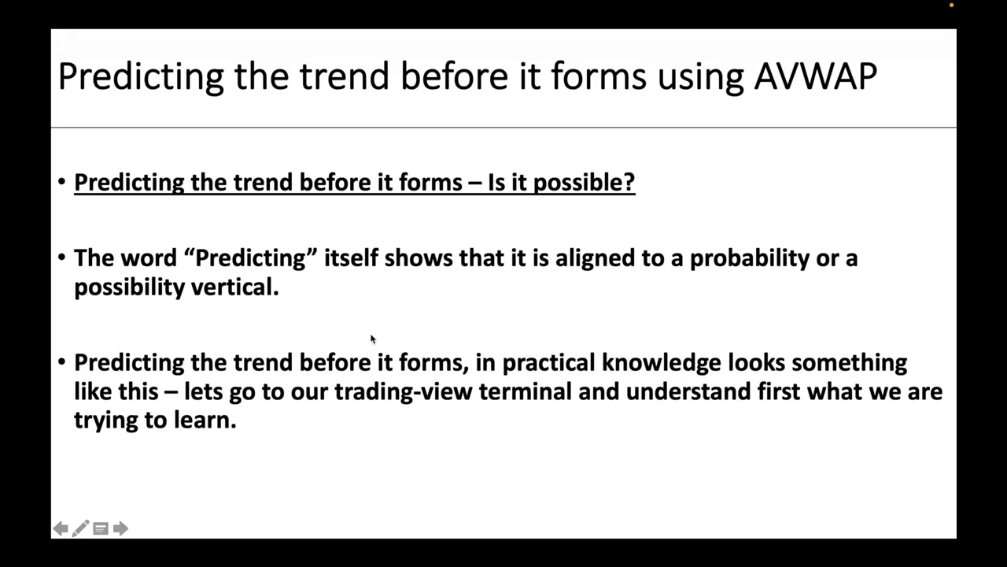
key(super+Tab)
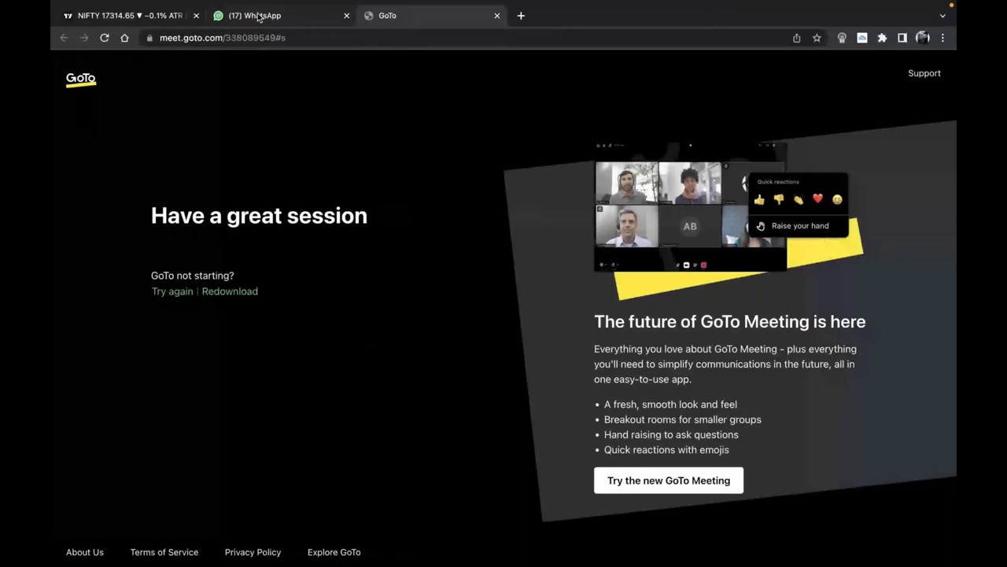
click(346, 15)
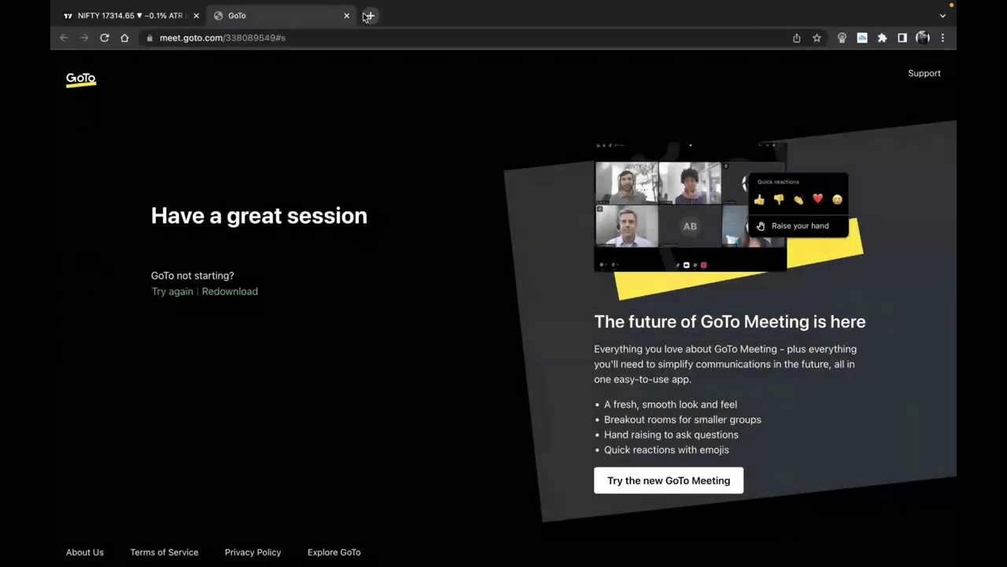
click(346, 15)
Step: Add a text label reading "A" below the rising 100-to-110 arrow on the chart
drag(481, 360, 647, 334)
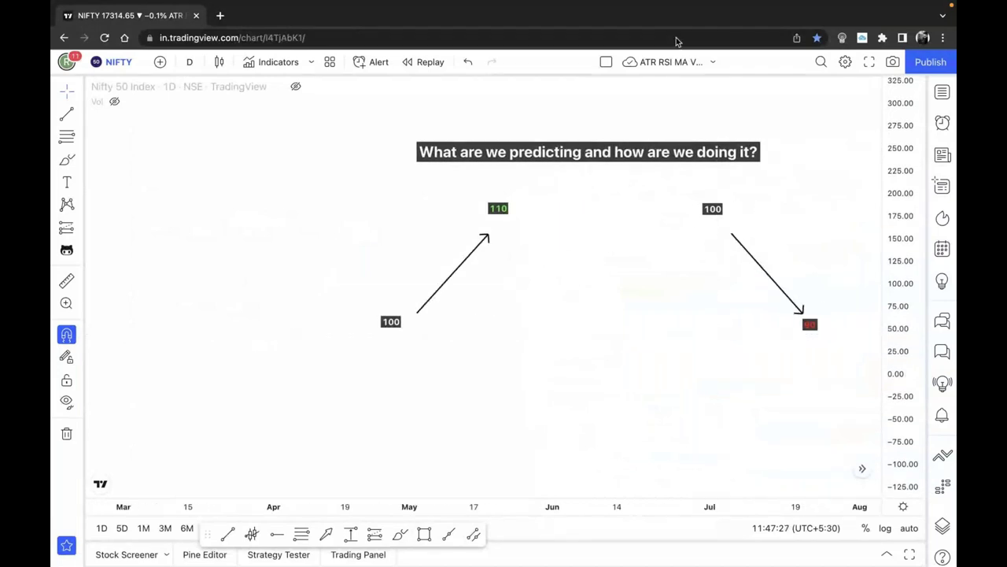
scroll(727, 306, down, 3)
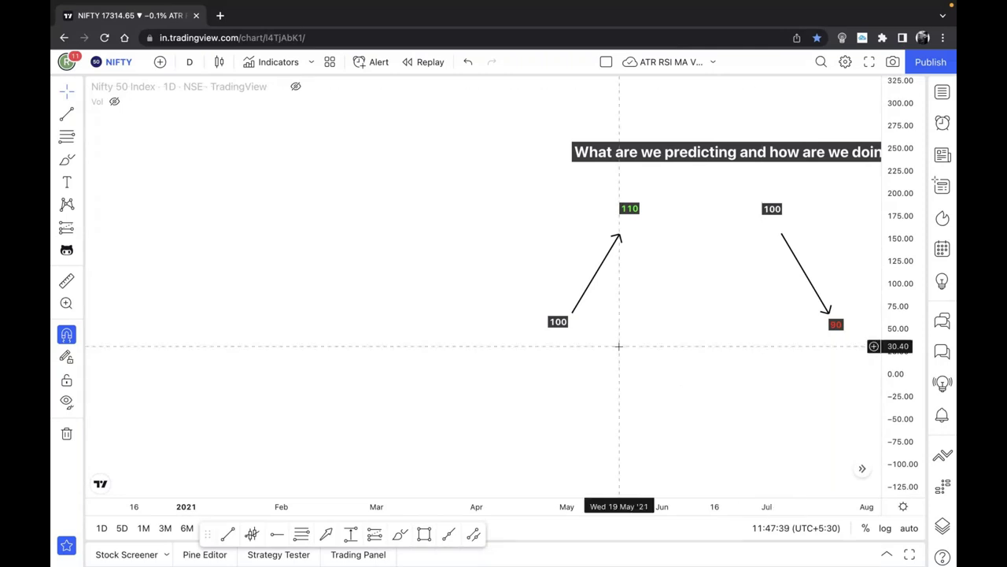
drag(643, 386, 565, 339)
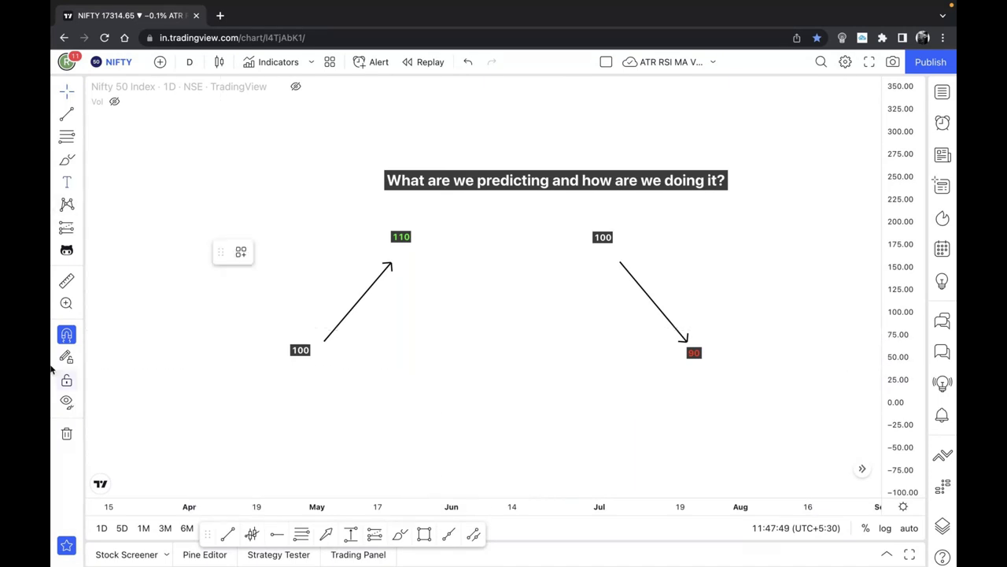
click(337, 398)
text(A)
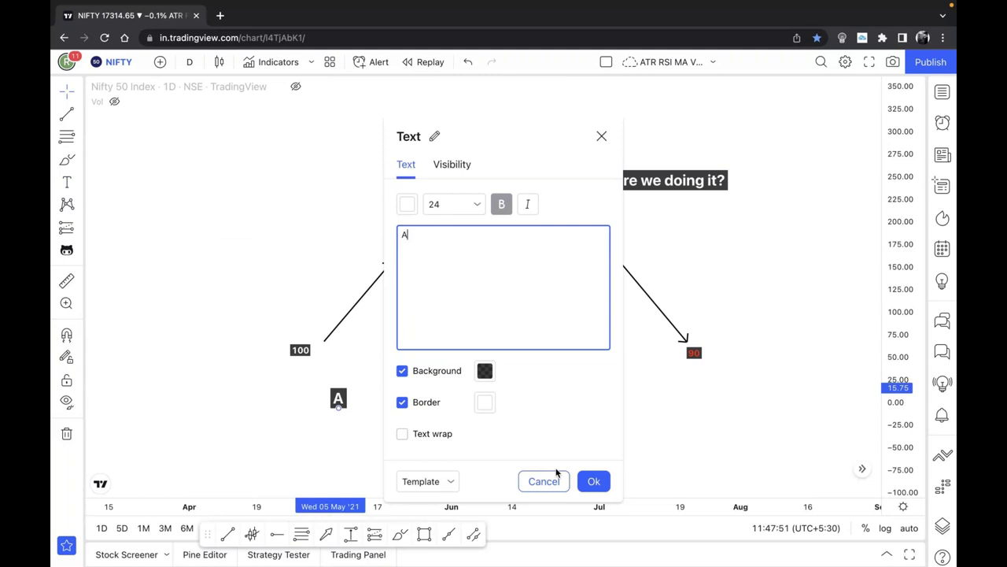
click(590, 479)
Step: Duplicate the "A" label below the falling 100-to-90 arrow and change the copy's text to "B"
mouse_move(337, 404)
mouse_down()
mouse_move(340, 381)
mouse_move(674, 389)
mouse_up()
double_click(674, 386)
text(B)
click(593, 479)
click(472, 324)
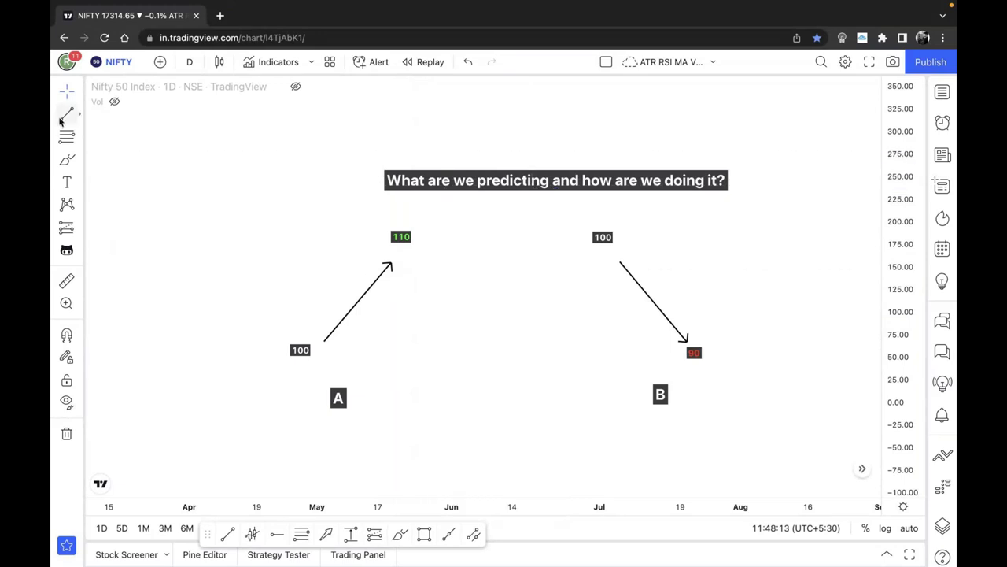
Step: With the Path tool, extend the rising arrow from its tip down to about 102, then up to about 203 in early June
click(79, 161)
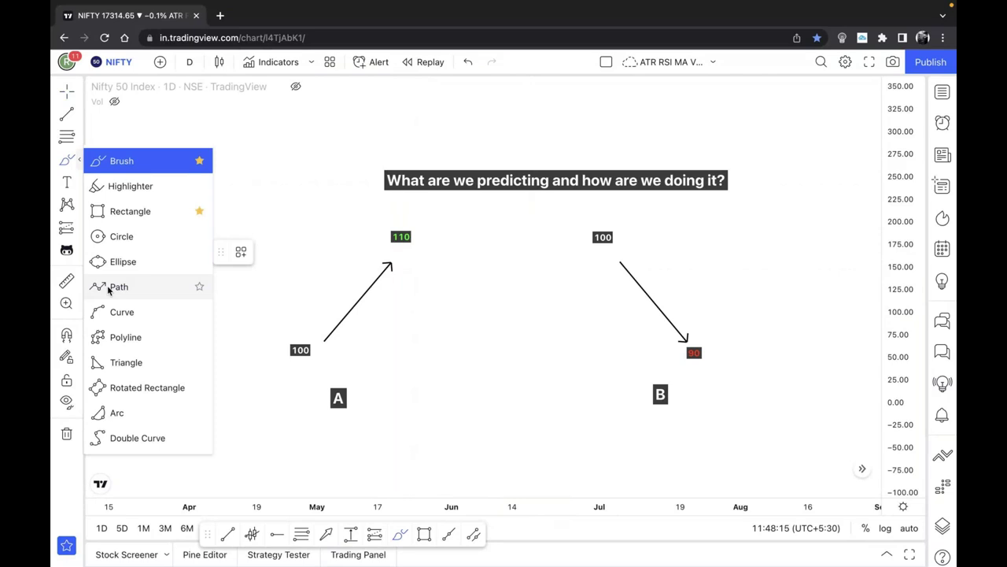
click(112, 287)
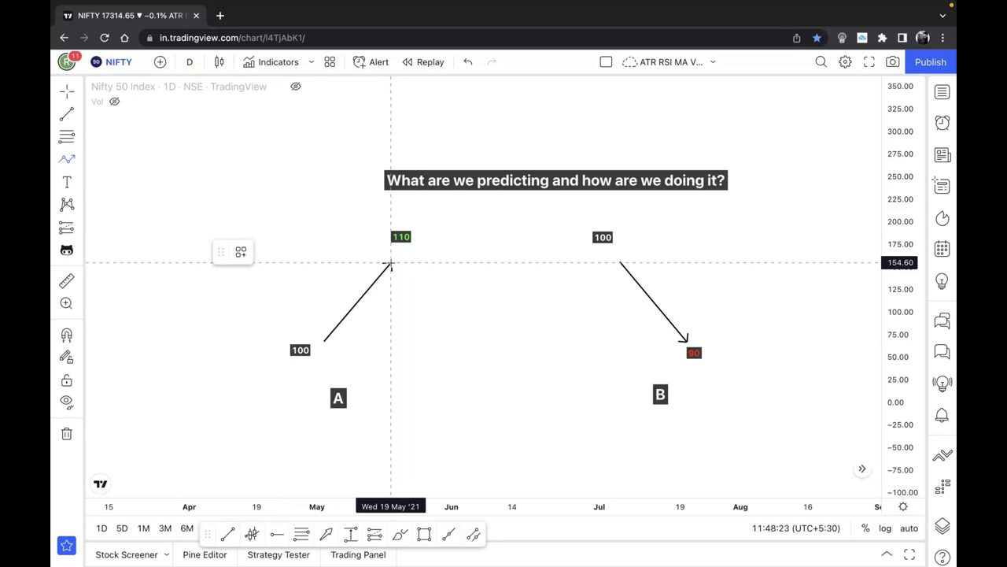
click(391, 263)
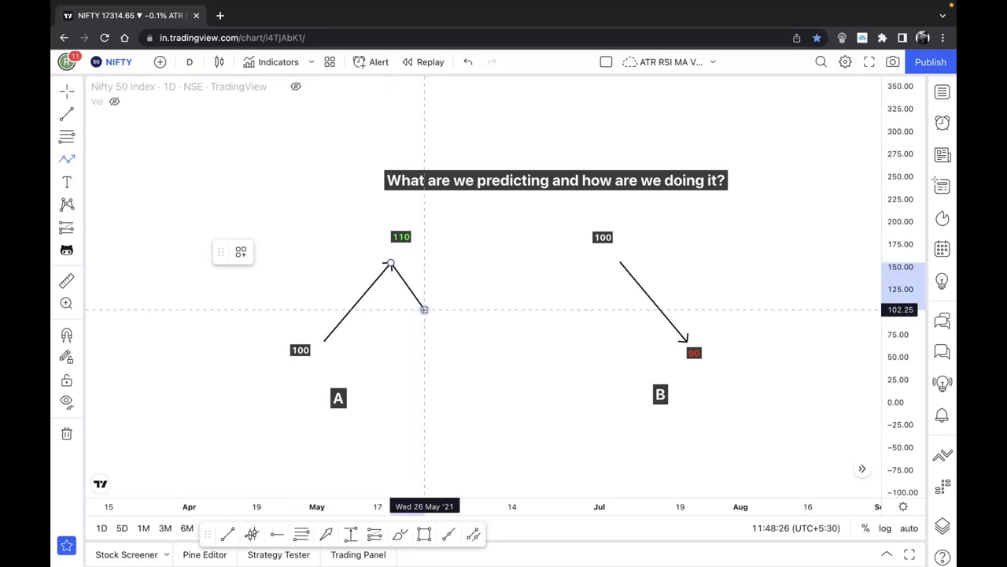
click(424, 309)
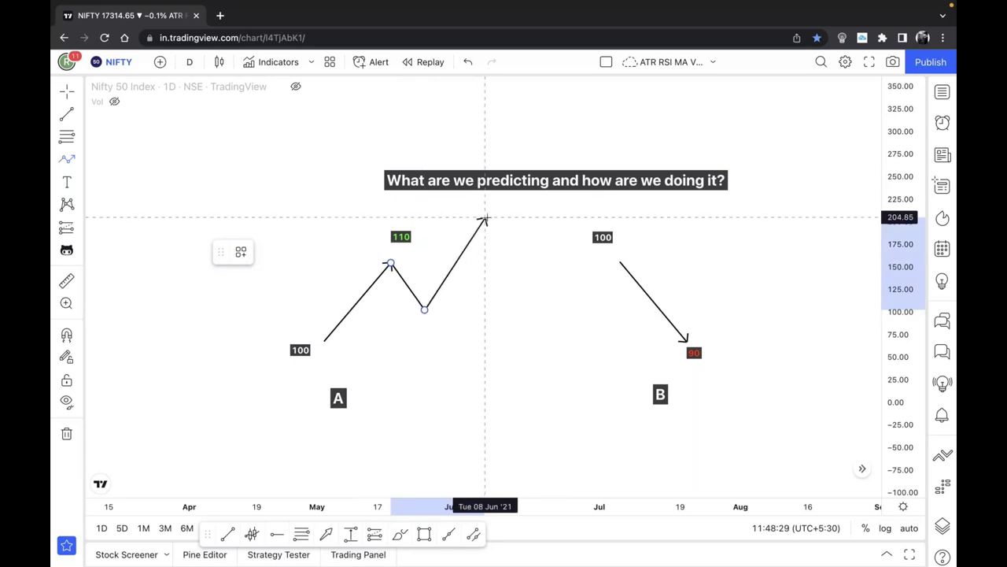
double_click(491, 219)
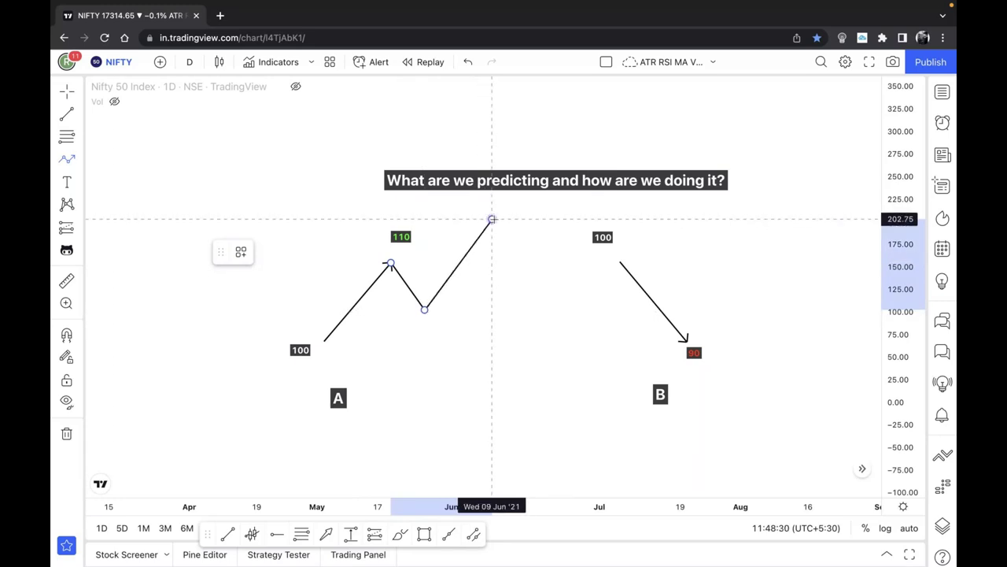
Step: Add a text label "x" directly beneath the pullback low of the rising pattern
click(67, 182)
click(432, 340)
text(x)
click(594, 479)
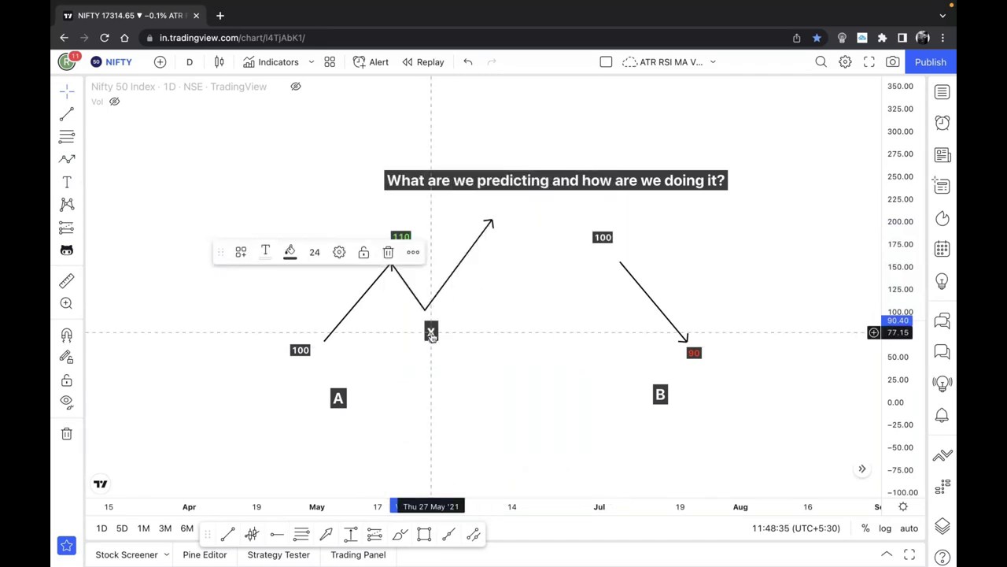
drag(431, 334, 424, 328)
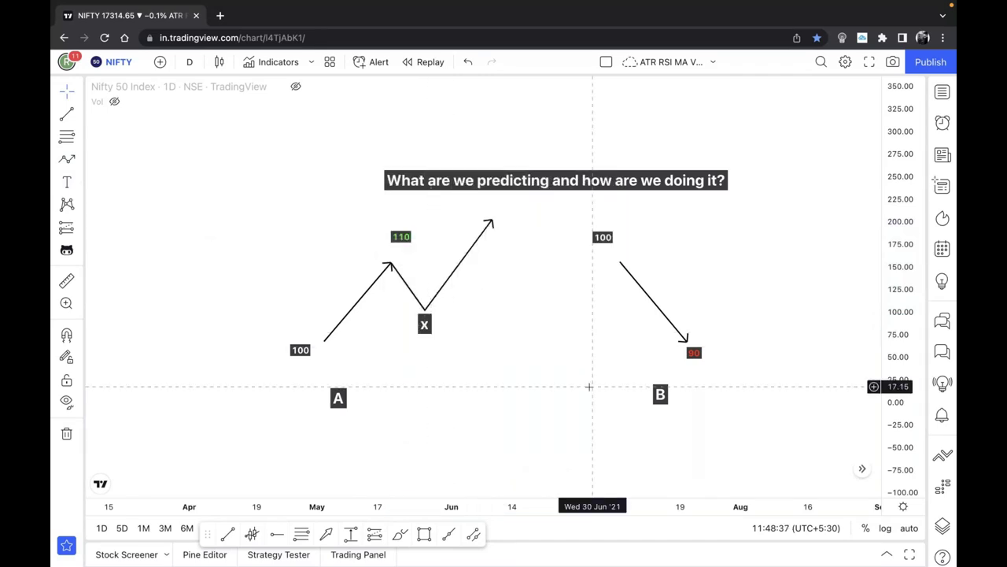
Step: Draw a path from the falling arrow's tip up to about 129 and down to a new low, labelling its peak "x"
click(67, 158)
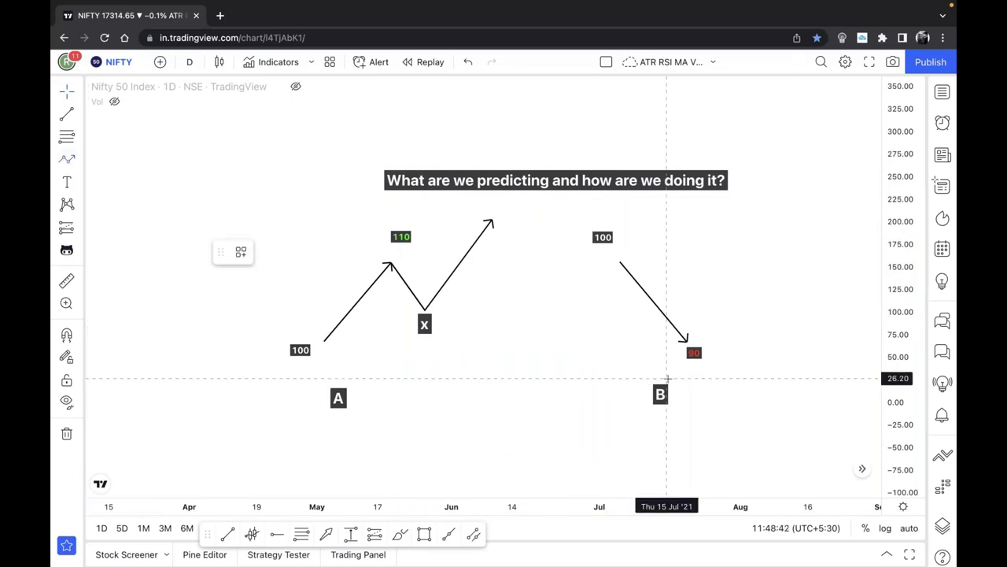
click(687, 340)
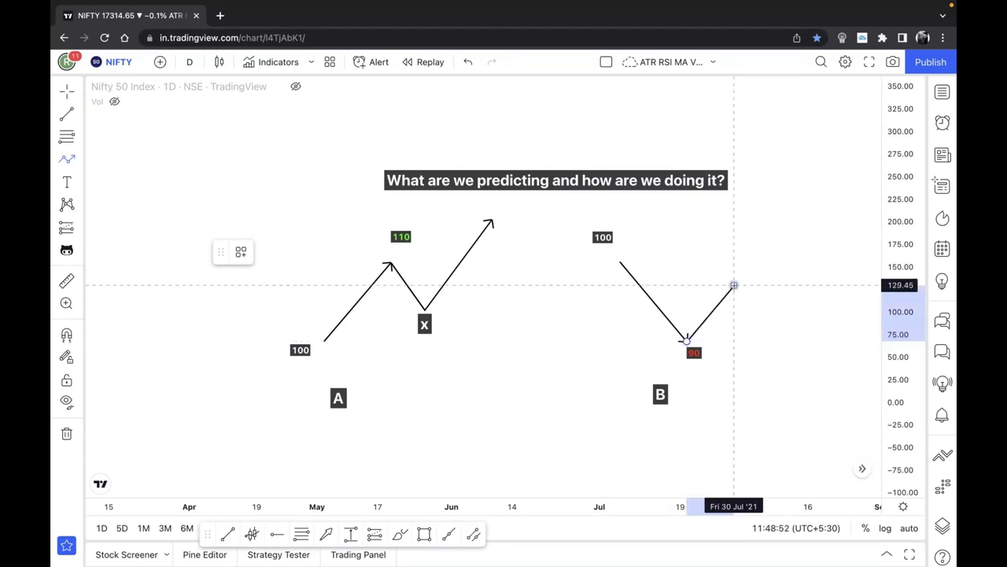
click(733, 285)
double_click(793, 368)
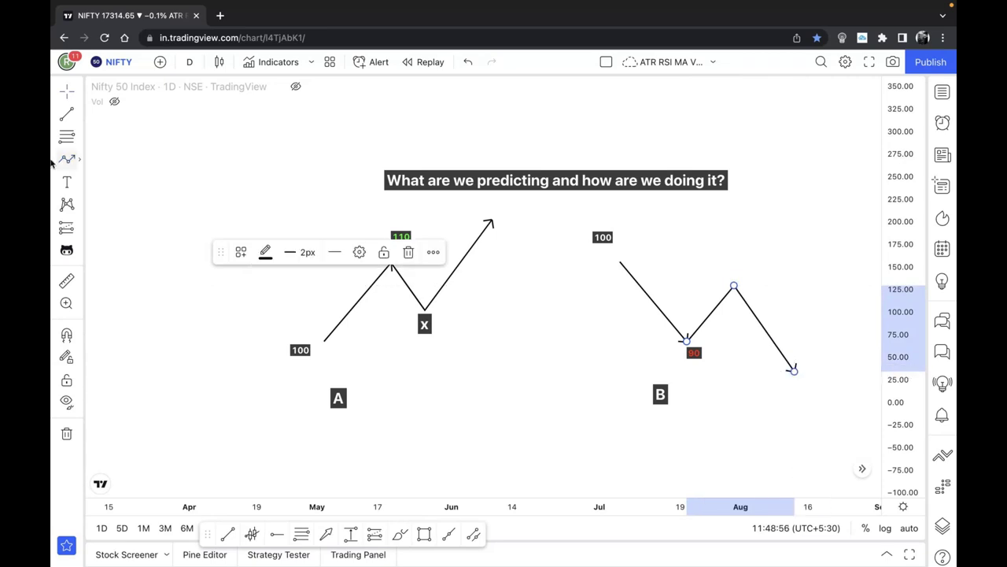
click(66, 182)
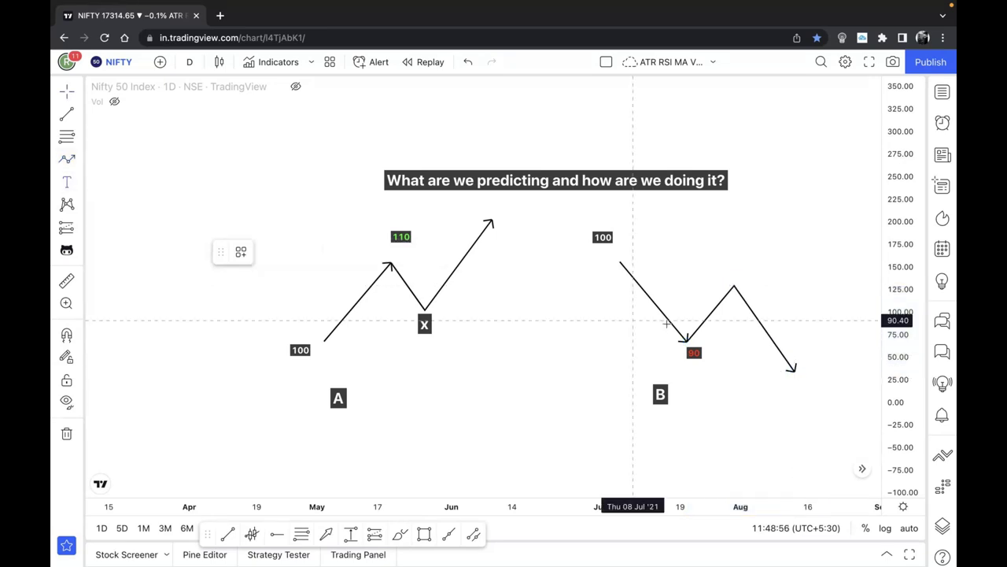
click(739, 275)
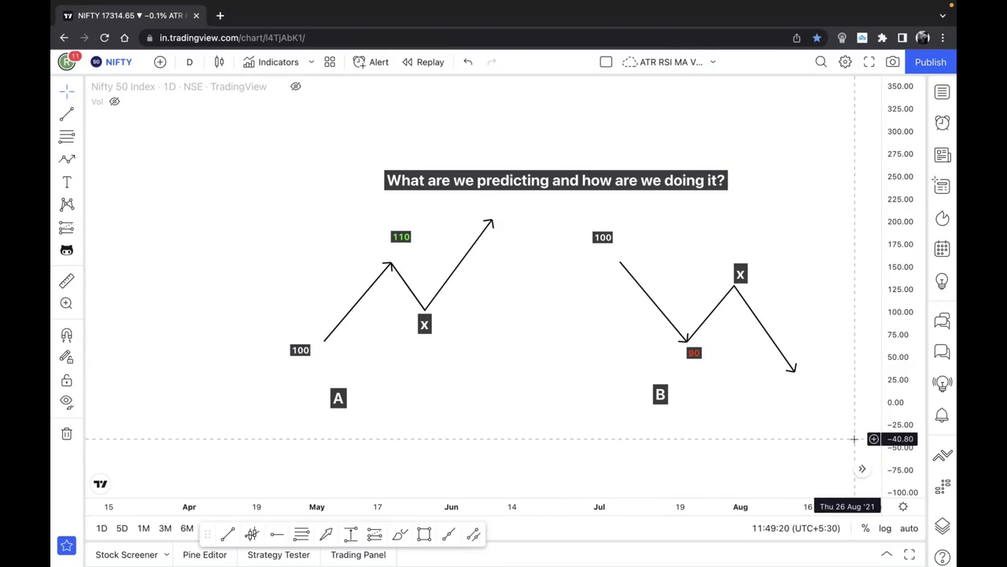
Step: Add a text label reading "will be in uptrend" below the "A" label
click(67, 182)
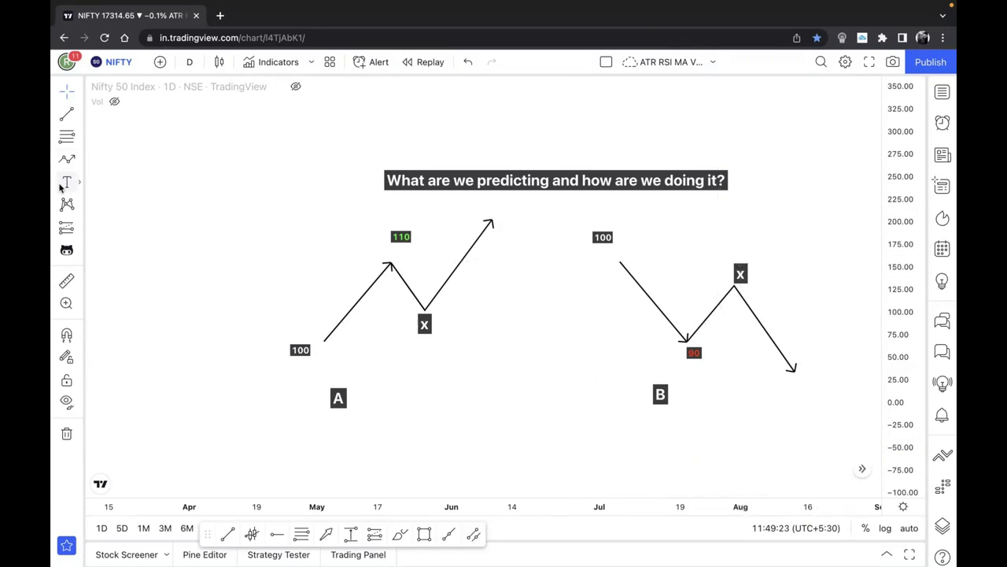
click(354, 419)
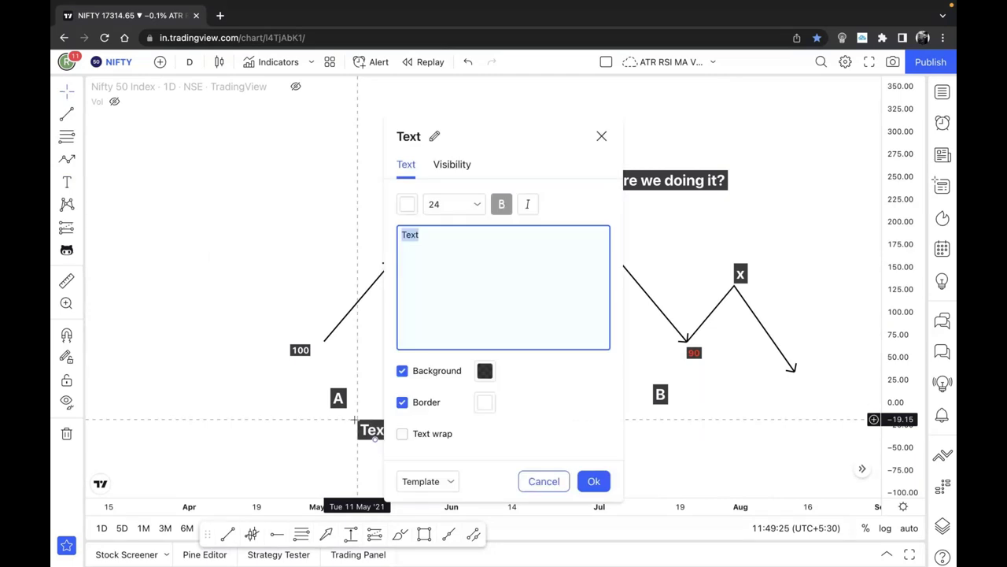
text(upt)
key(BackSpace)
key(BackSpace)
key(BackSpace)
text(will be in uptren)
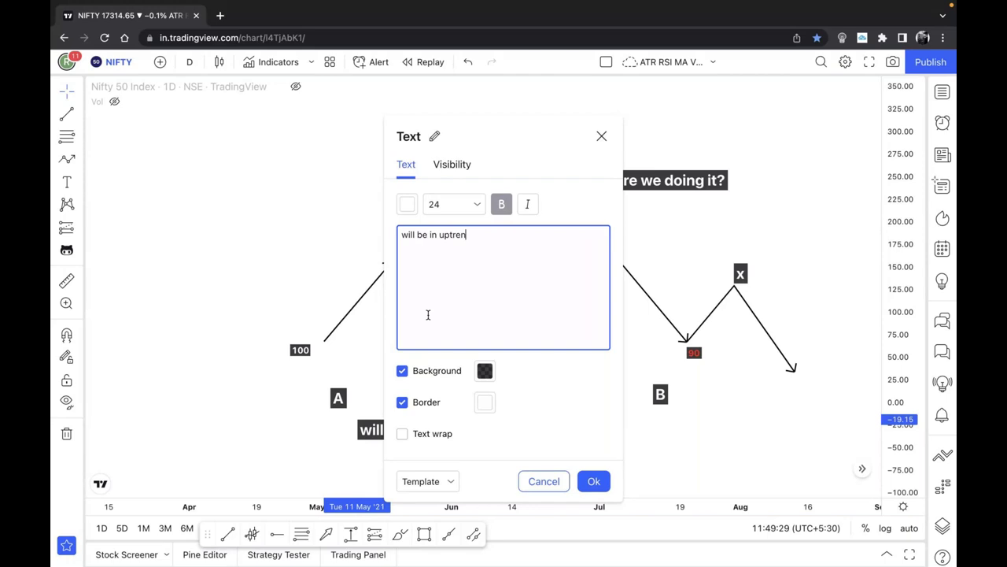
text(d)
click(594, 481)
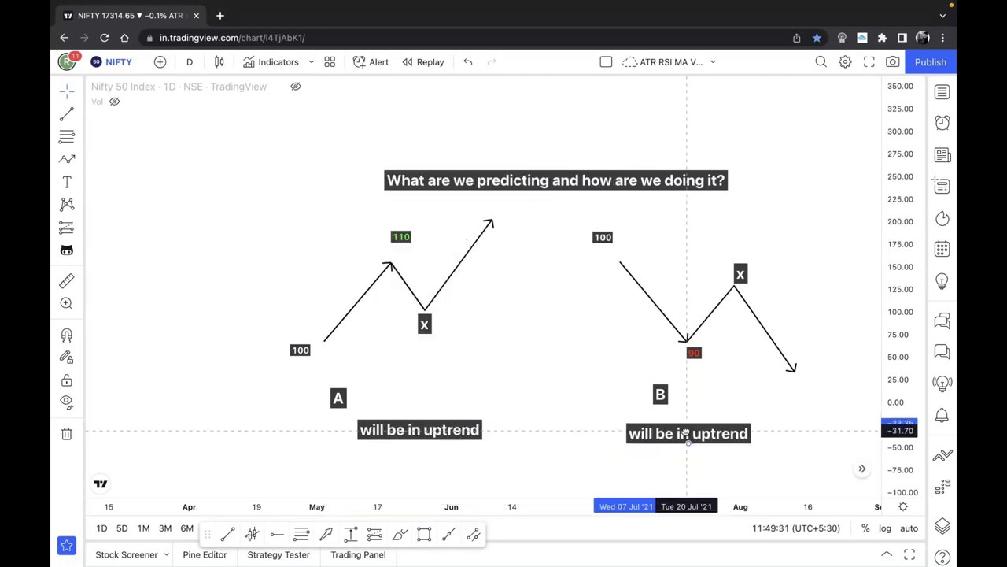
Step: Change the copied label below "B" to read "will be in downtrend"
double_click(675, 433)
key(BackSpace)
key(BackSpace)
key(BackSpace)
key(BackSpace)
key(BackSpace)
key(BackSpace)
key(BackSpace)
text(dow)
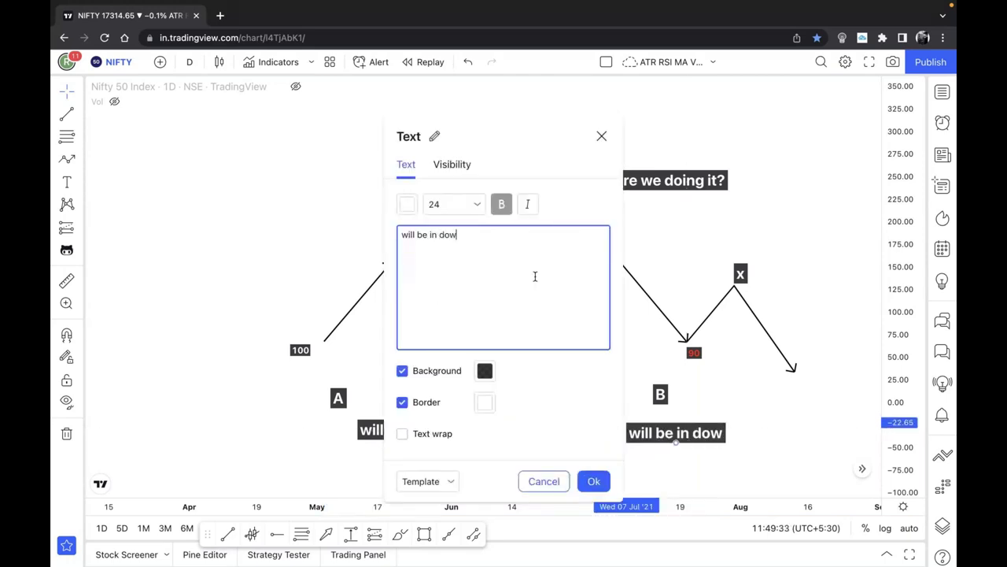
text(ntren)
text(d)
key(Escape)
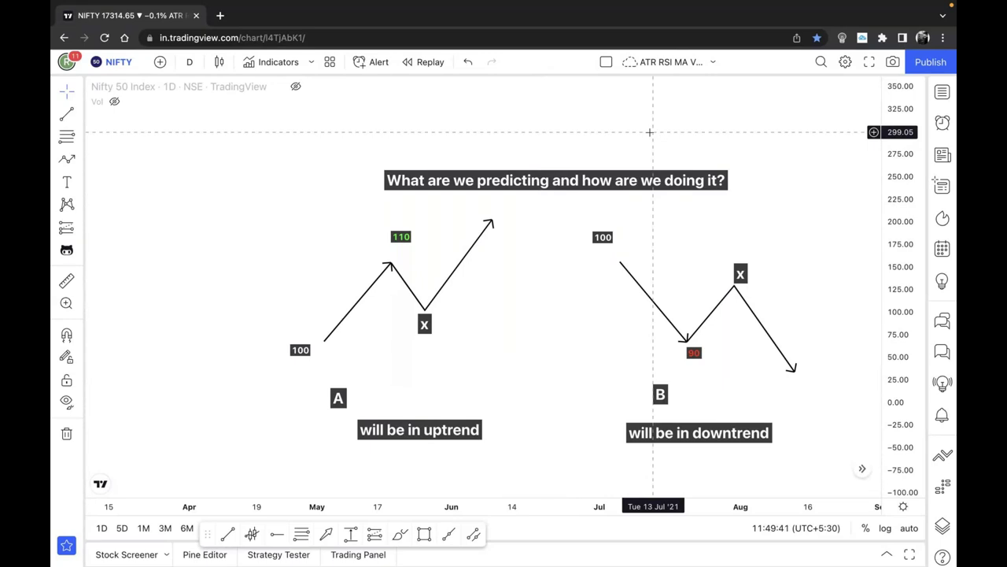
Step: Place a text note in the empty area beside the rising pattern, reading "These can be predicted also using" on two lines
click(71, 187)
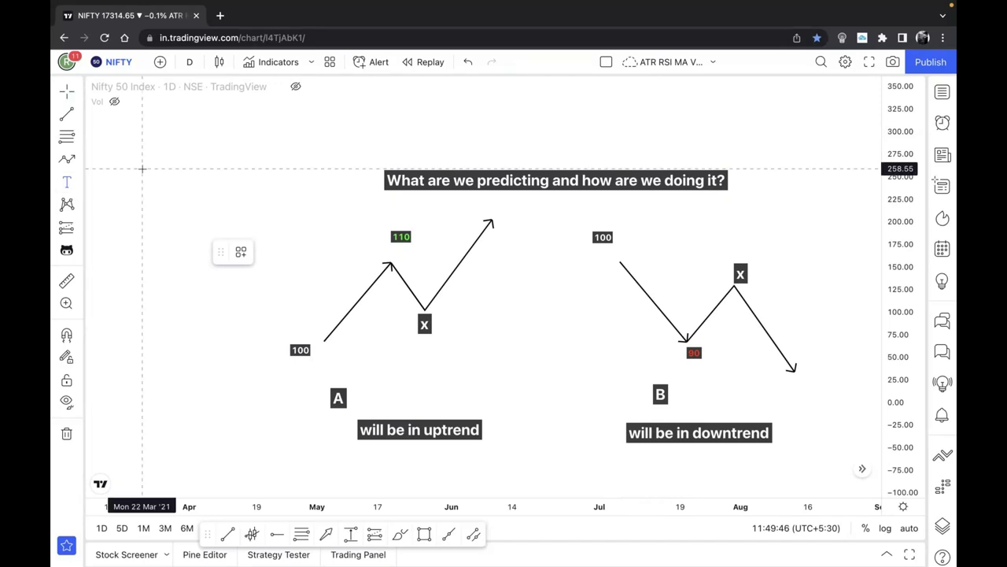
click(122, 161)
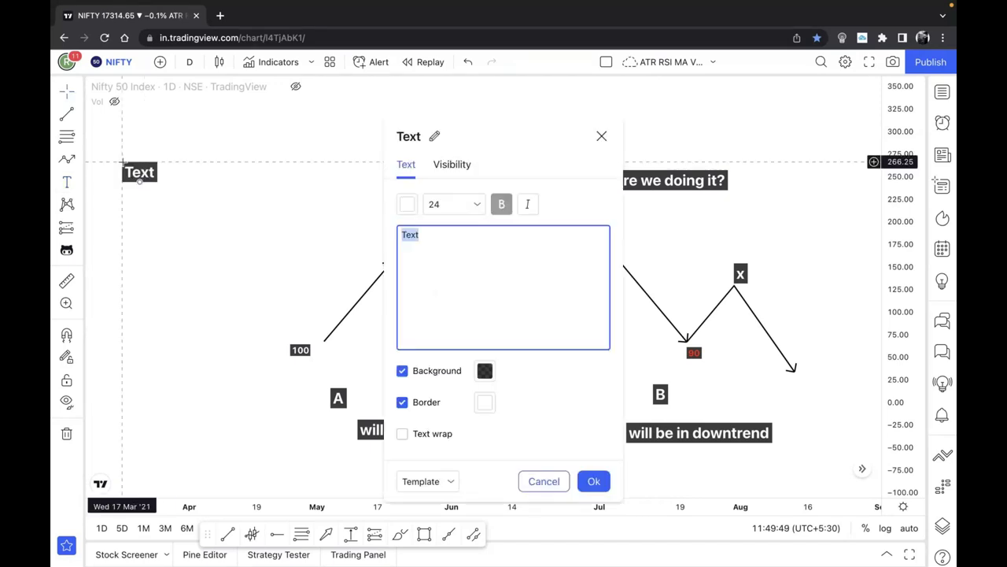
text(These)
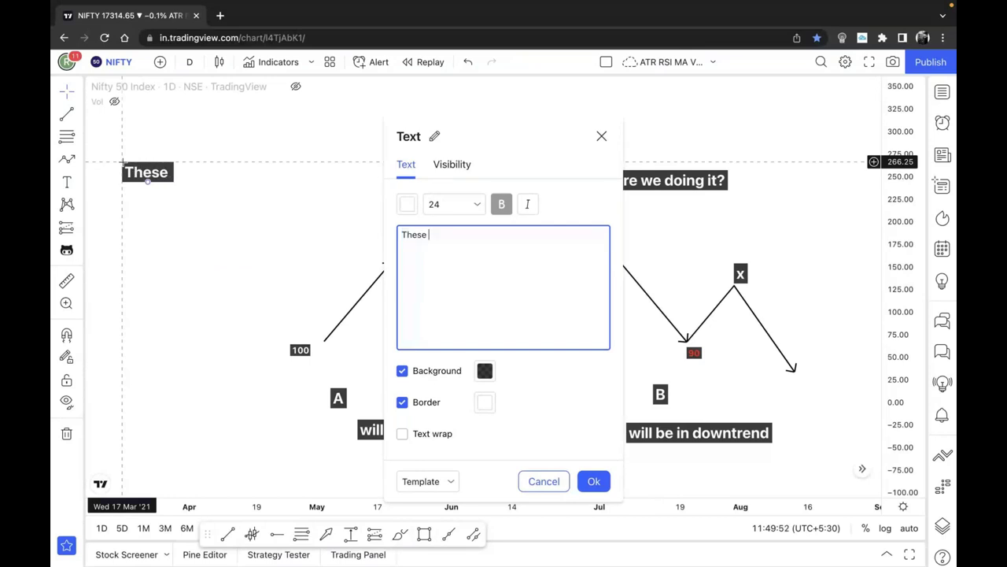
text( ti)
key(ctrl+a)
key(BackSpace)
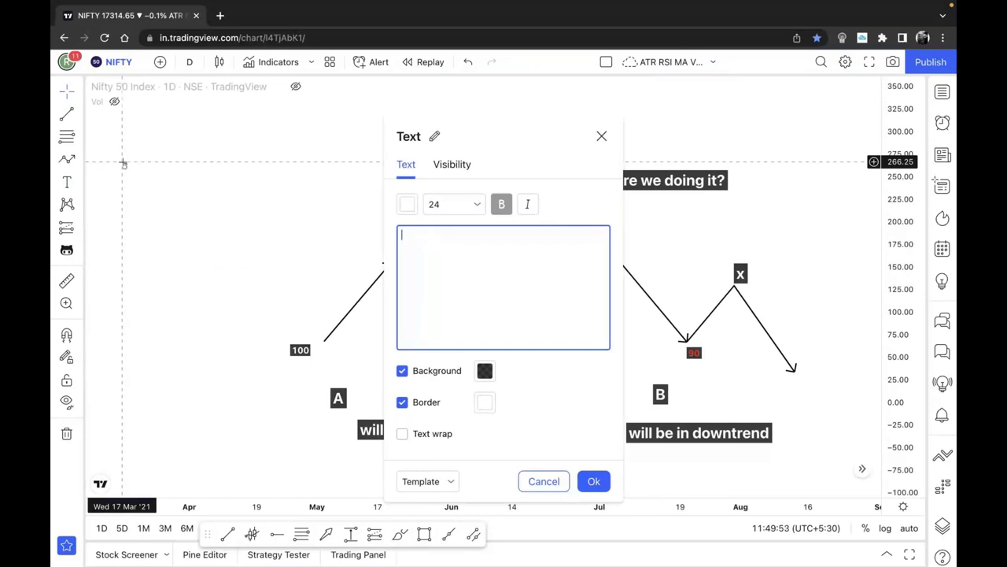
text(These c)
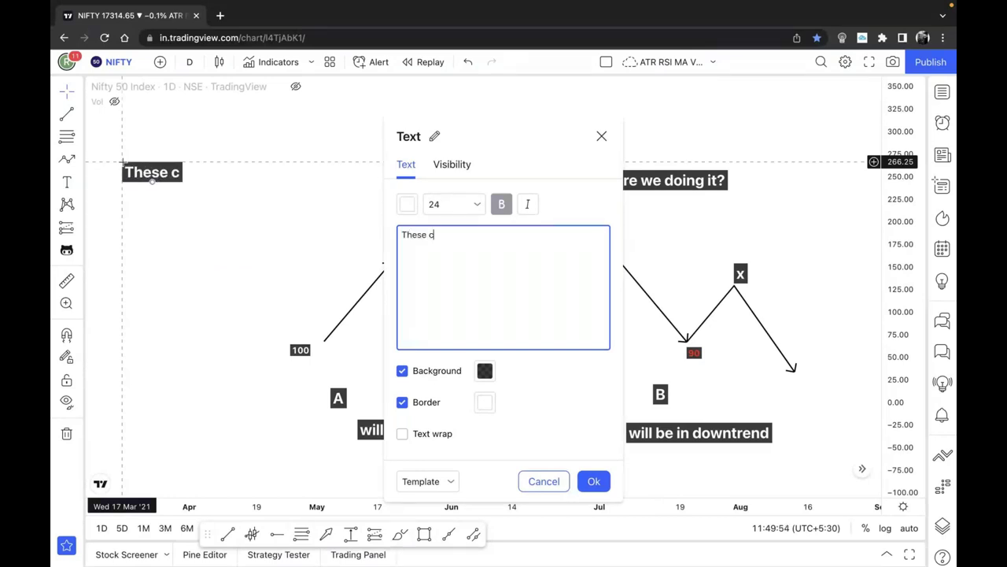
text(an be predicted)
key(Return)
text(also using)
Step: List "- moving averages", "- fibonnaci" and "- pivot points" on separate lines below the note's opening text, after a blank line
key(Return)
key(Return)
text(- moving averages)
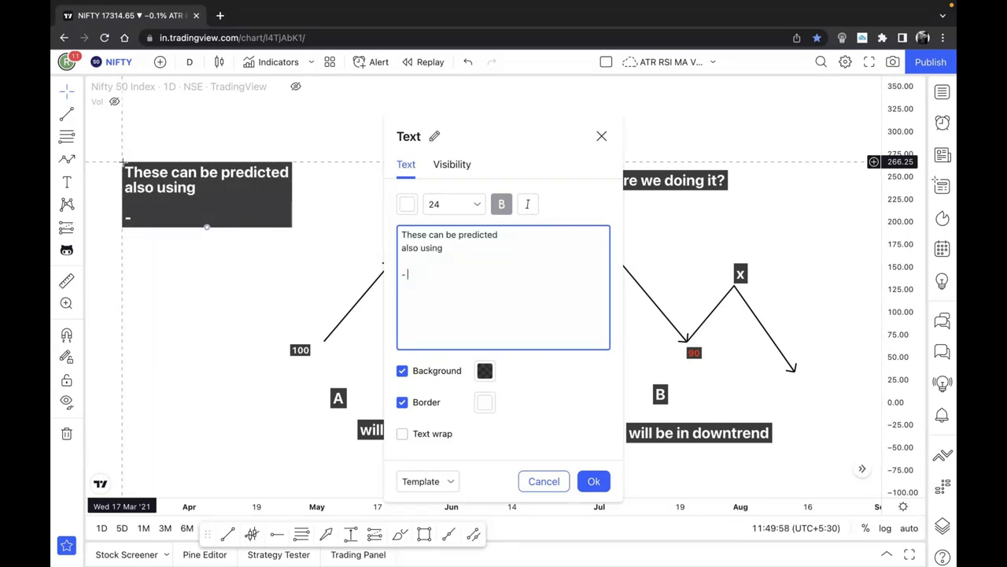
key(Return)
text(- fibo)
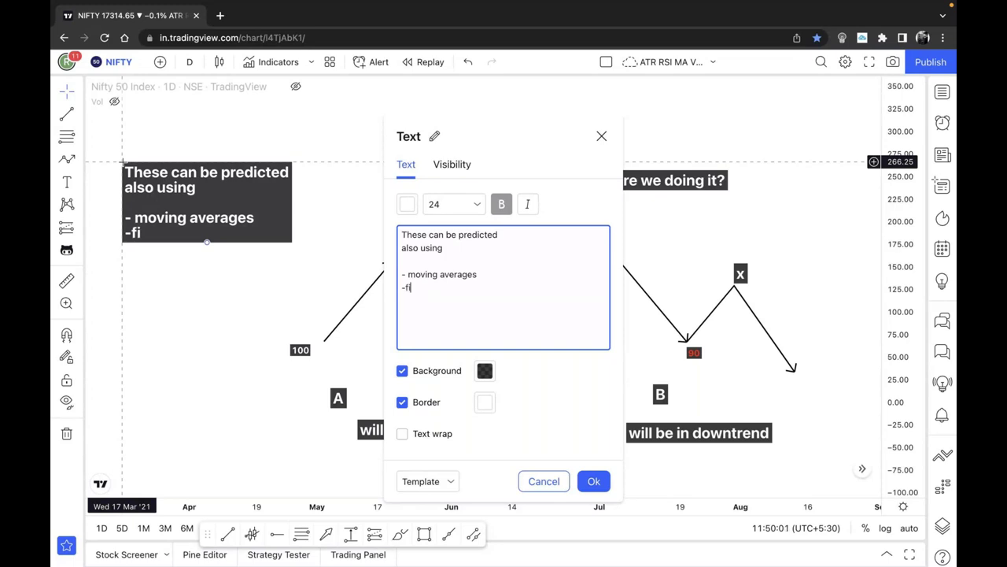
text(n)
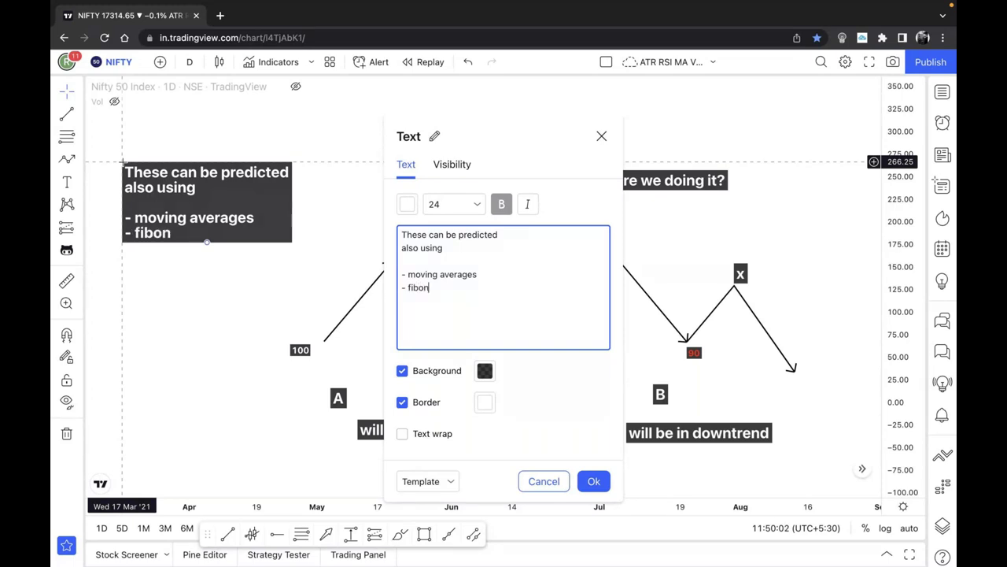
text(naci)
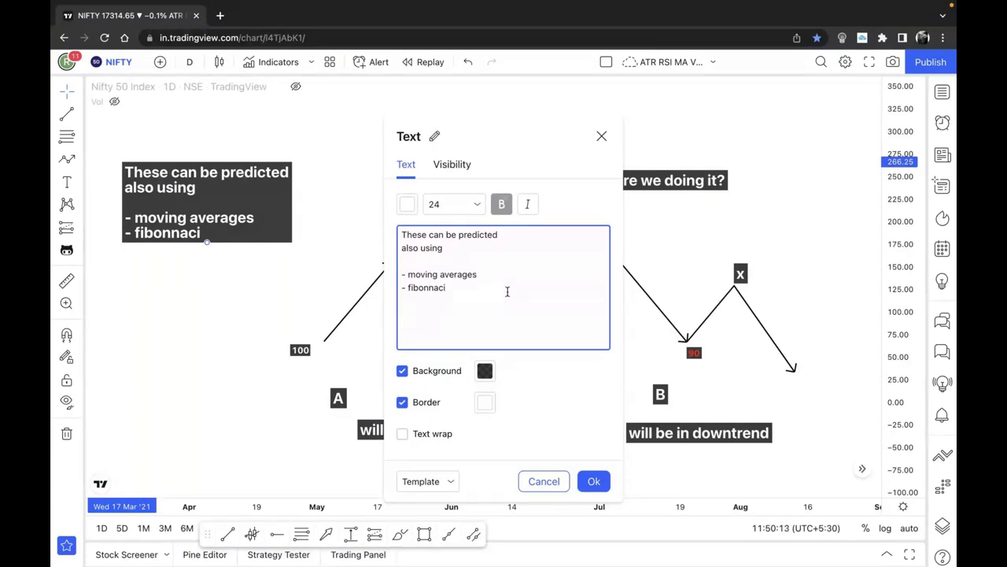
key(Return)
text(- pivot points)
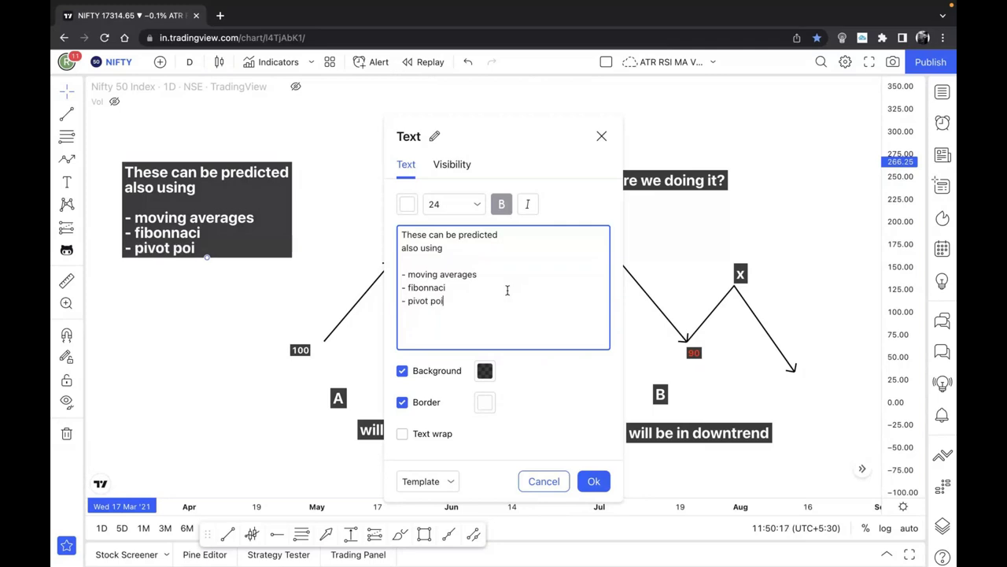
Step: Finish the note with the question "why dont u use them instead?" after a blank line and apply the text
key(Return)
key(Return)
text(why dont )
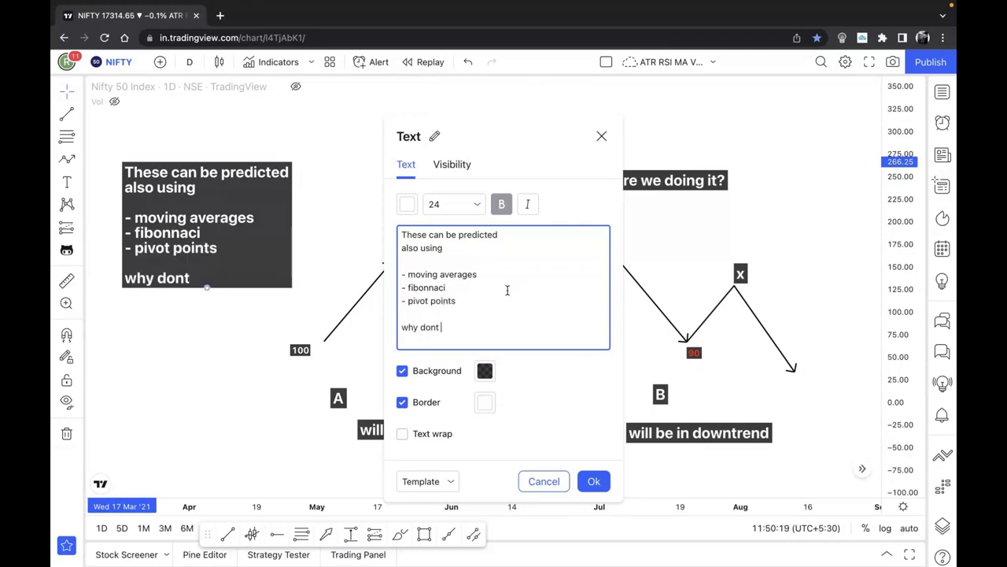
text(u use them instead?)
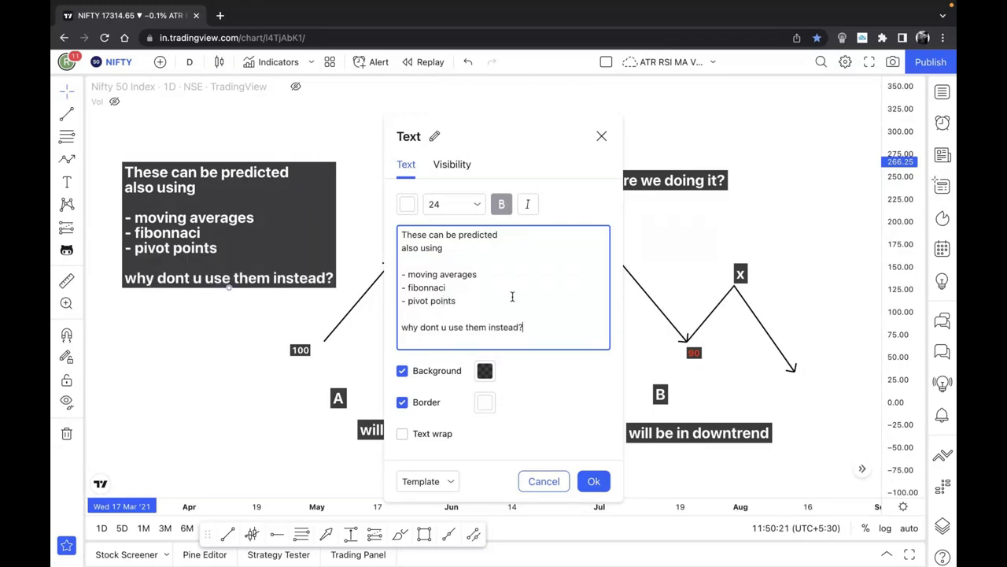
click(593, 481)
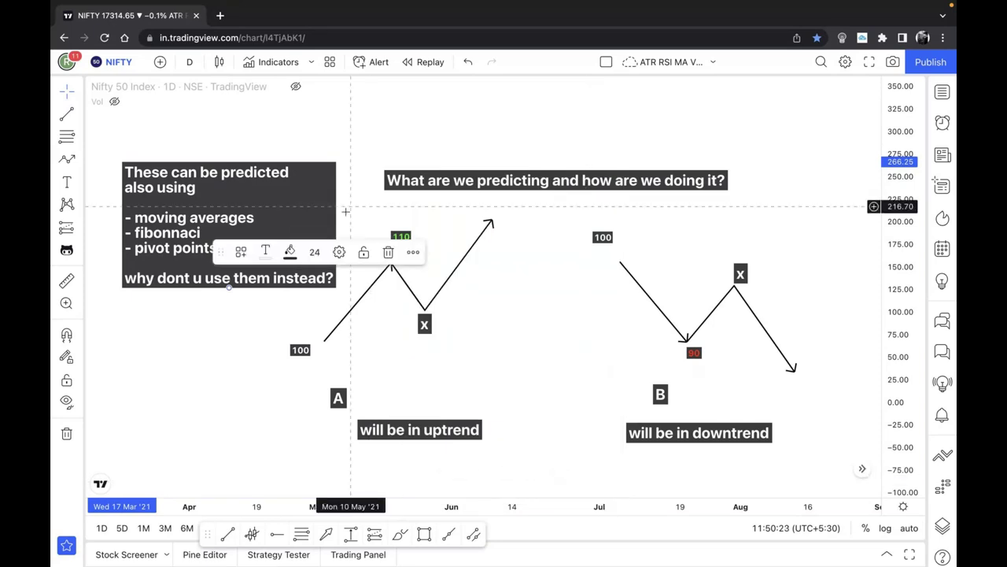
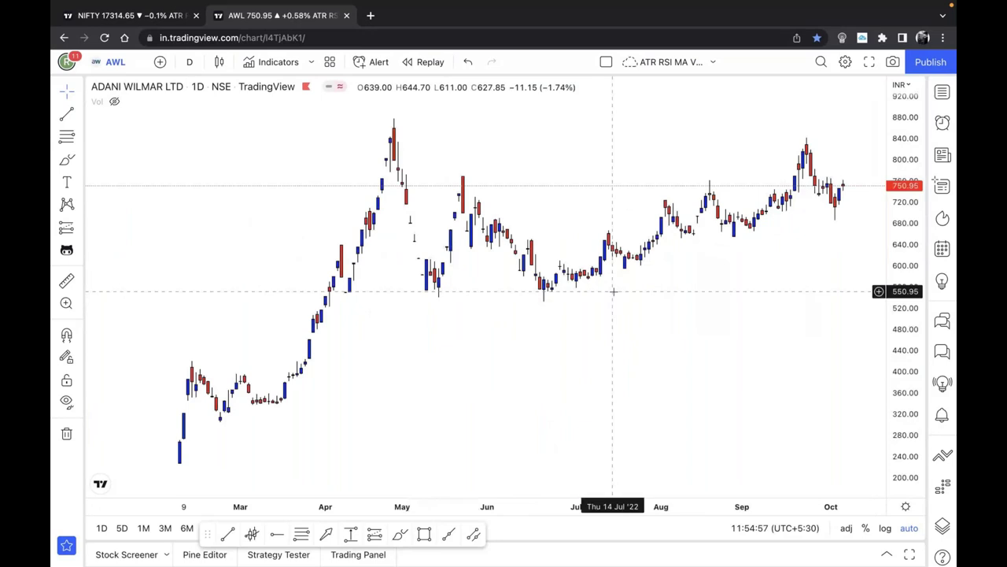
click(261, 61)
text(vo)
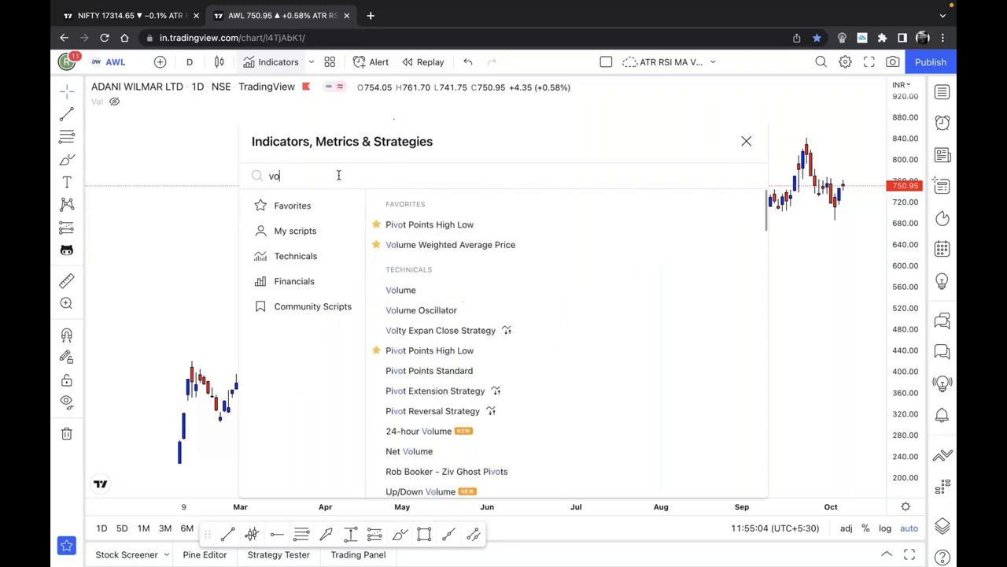
key(BackSpace)
text(wa)
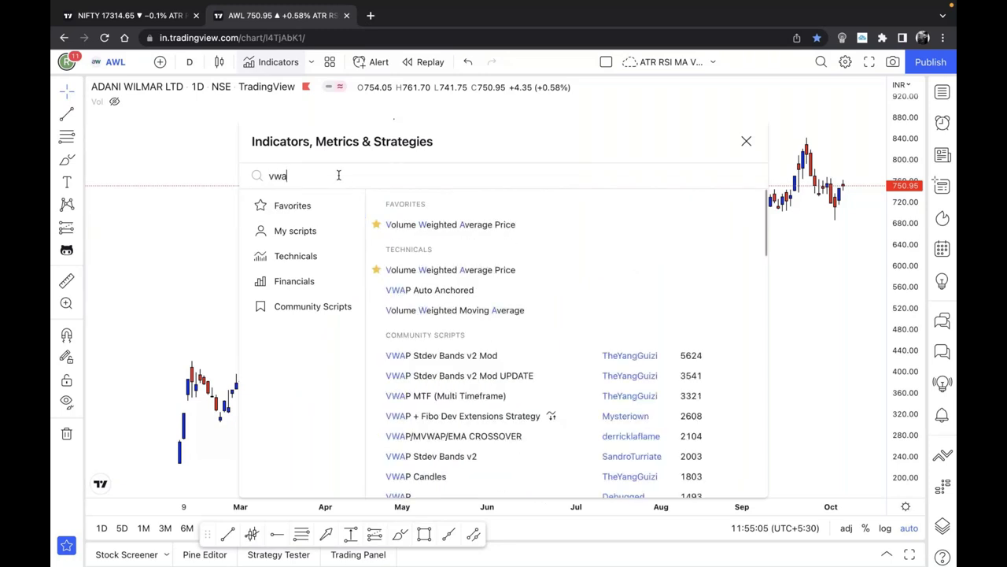
key(BackSpace)
text(ap)
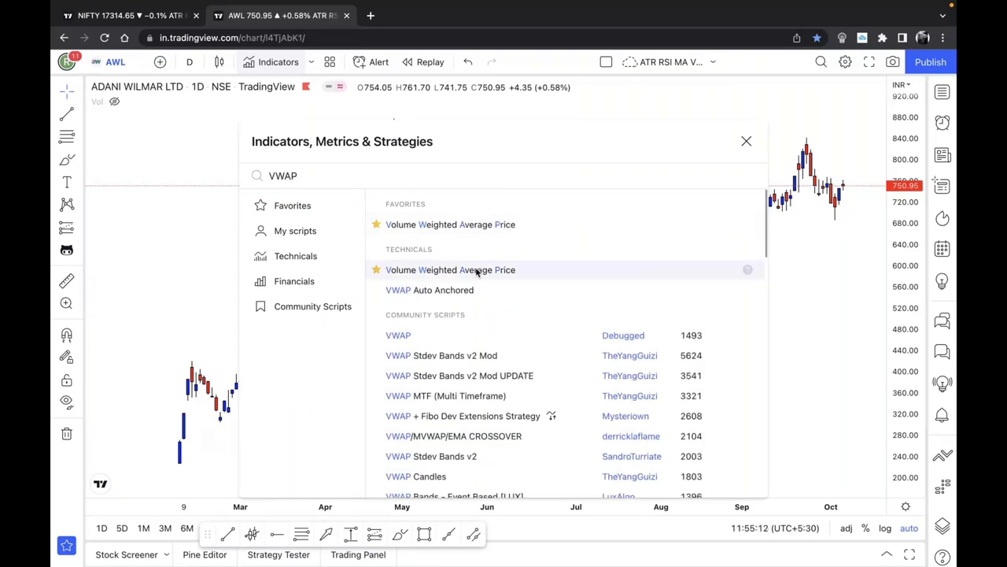
click(207, 226)
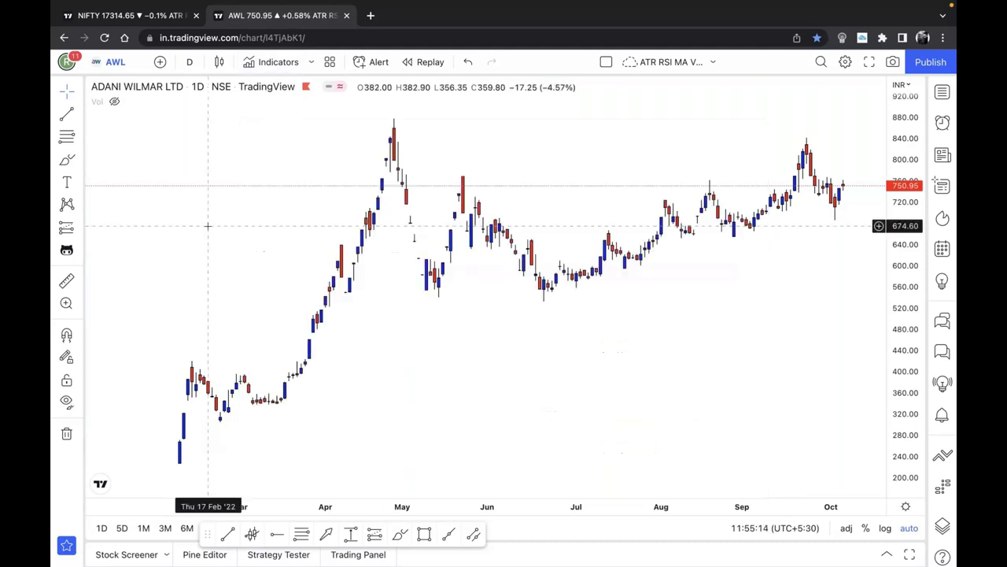
Step: Add the Volume Weighted Average Price indicator to the Adani Wilmar chart and change the chart interval to 5 minutes
click(263, 66)
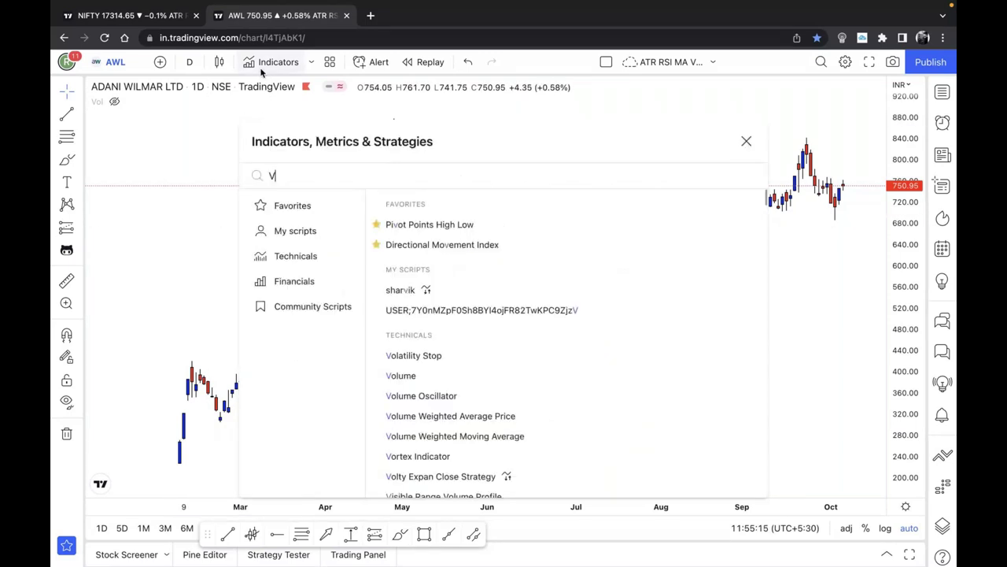
text(WAP)
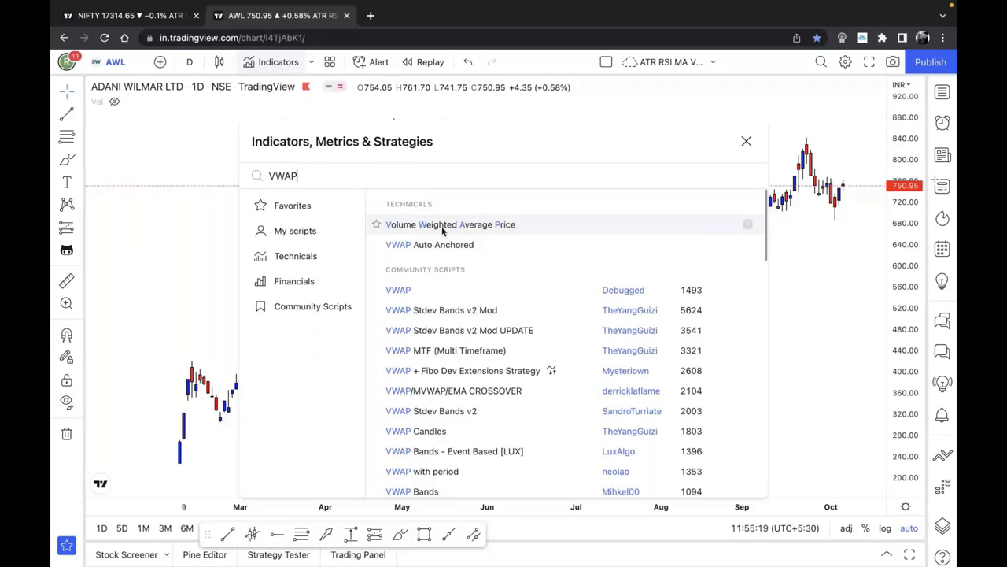
click(442, 226)
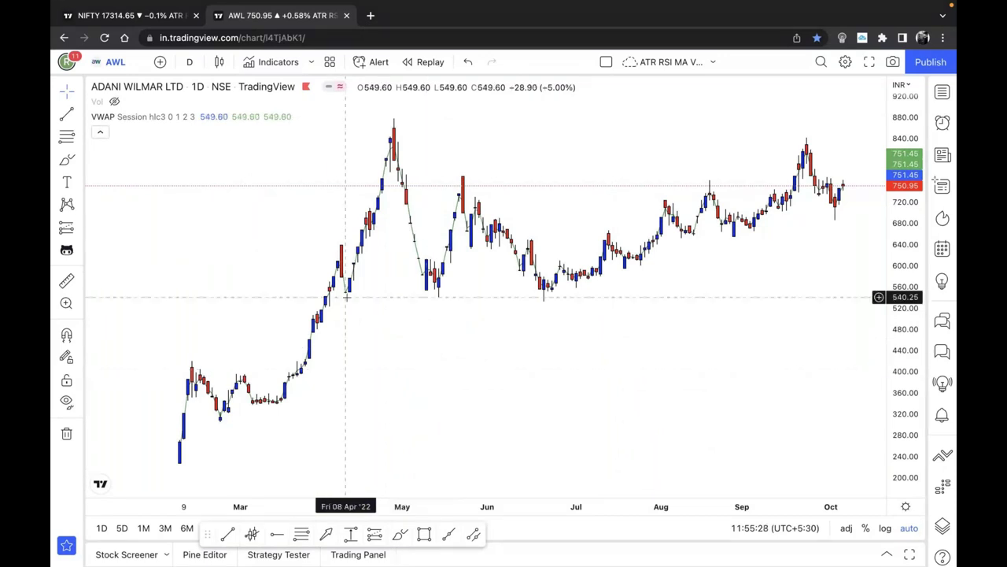
text(5)
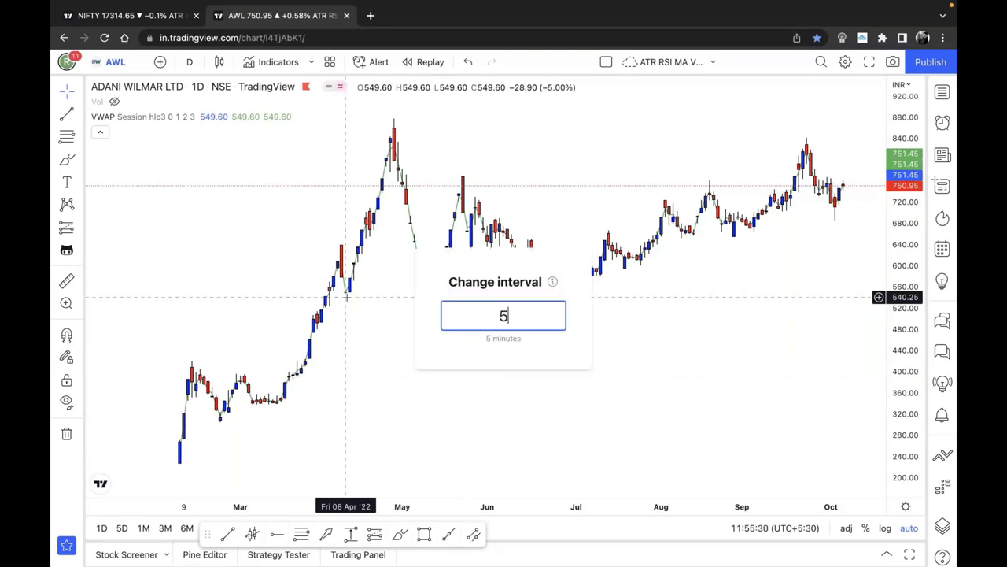
key(Return)
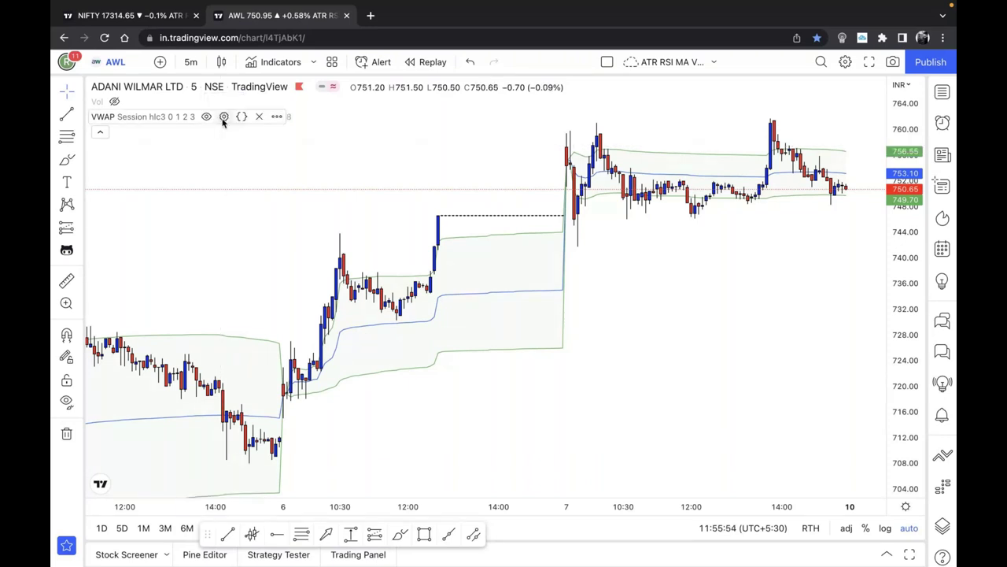
Step: Disable Bands Multiplier #1 in the VWAP indicator's settings so only the VWAP line is plotted
click(223, 118)
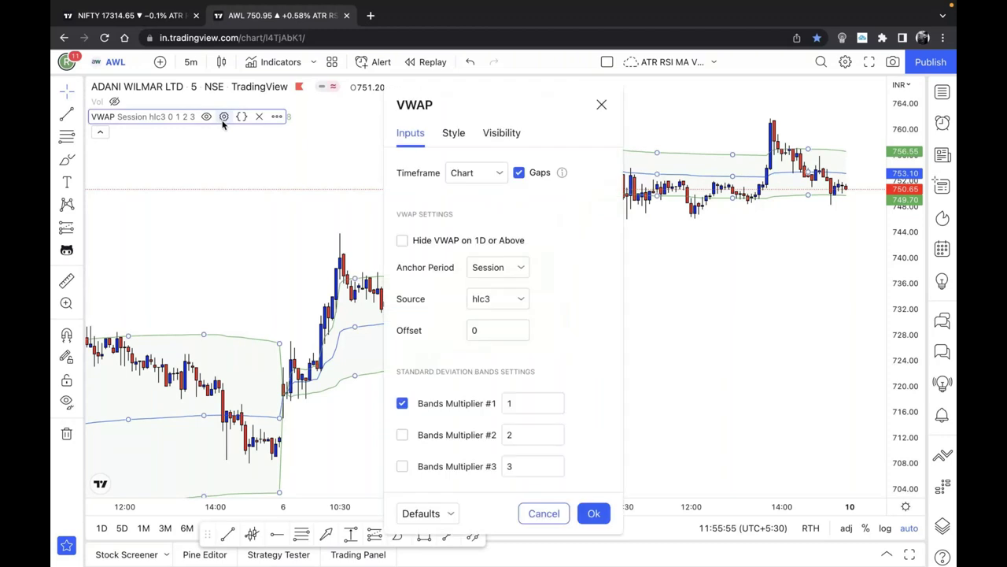
click(402, 403)
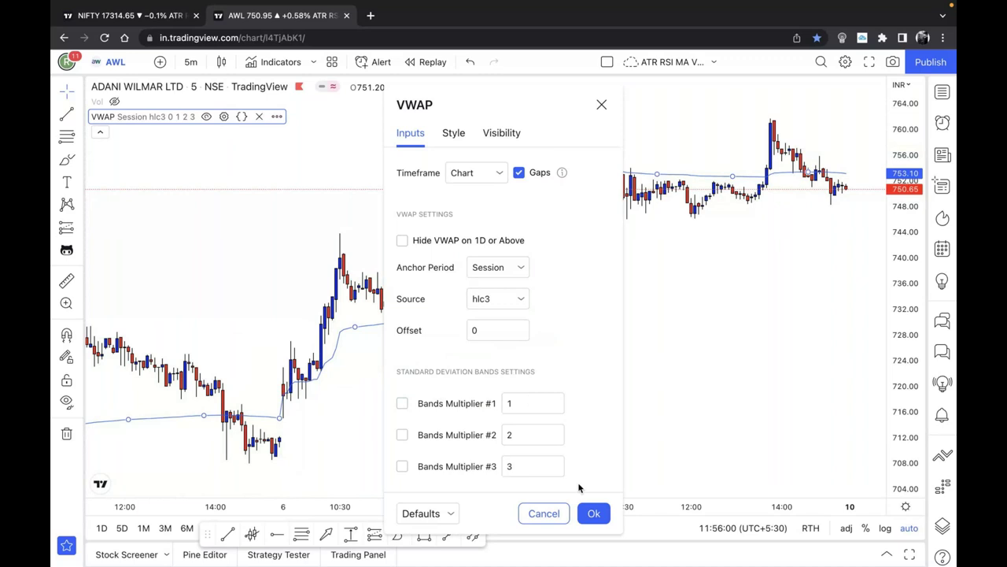
click(594, 514)
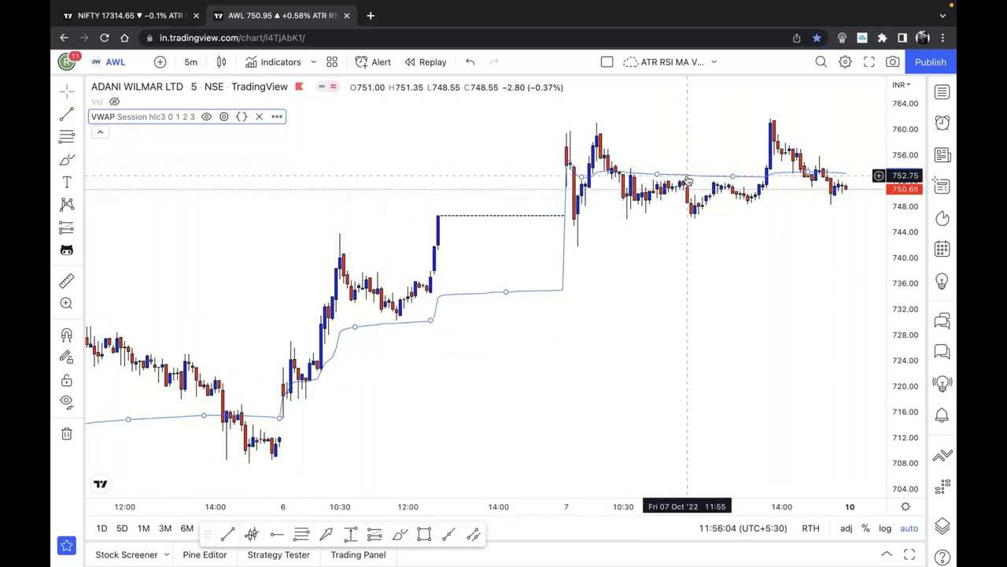
Step: Mark the 09:15 opening candles of 7 October and 6 October with vertical lines and undo the last line
scroll(478, 344, up, 2)
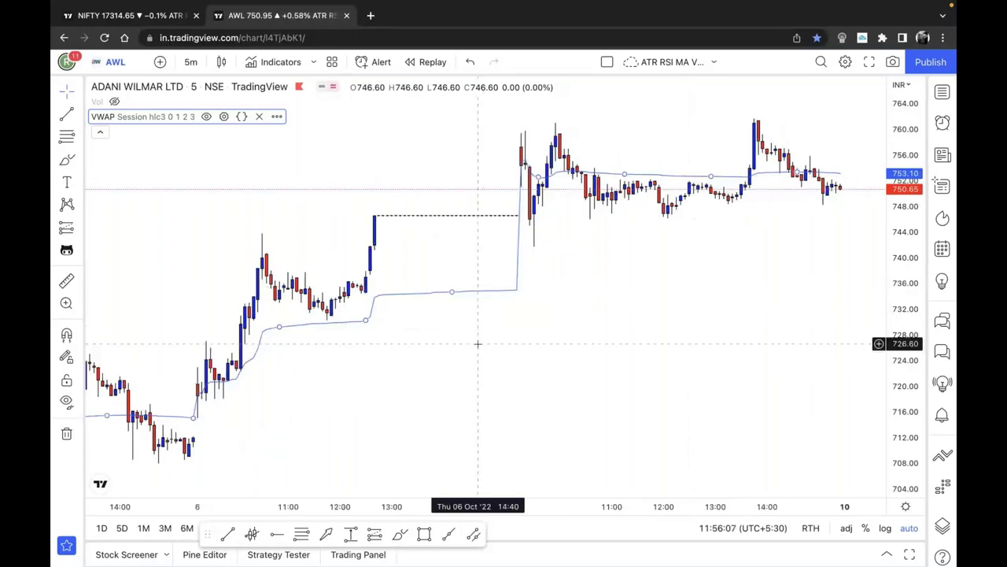
scroll(488, 260, up, 1)
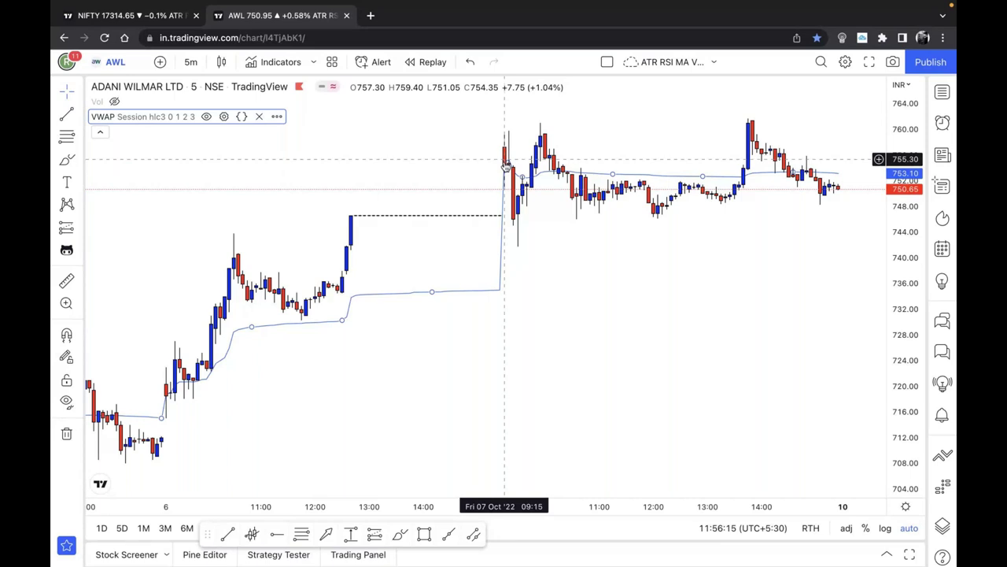
click(507, 165)
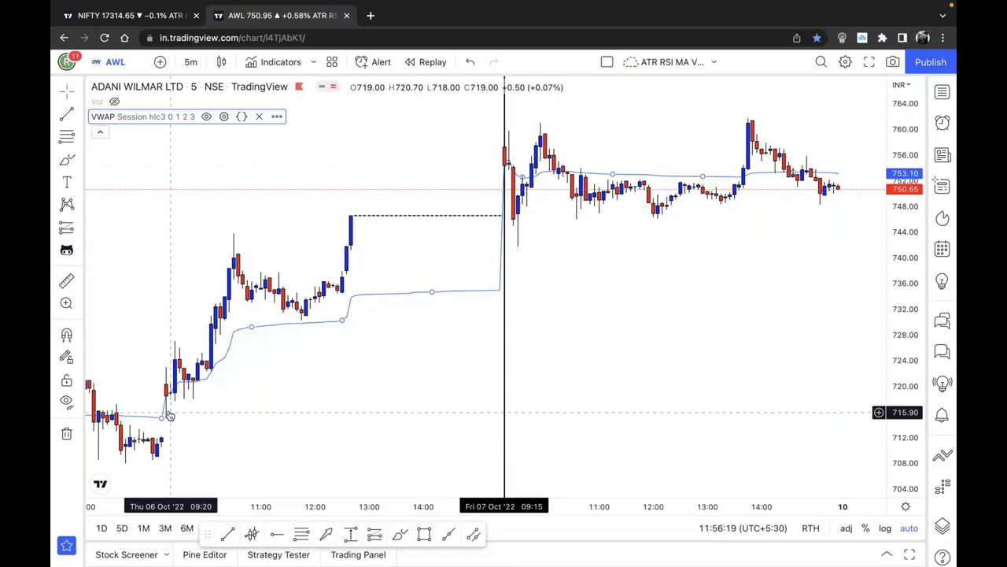
click(168, 347)
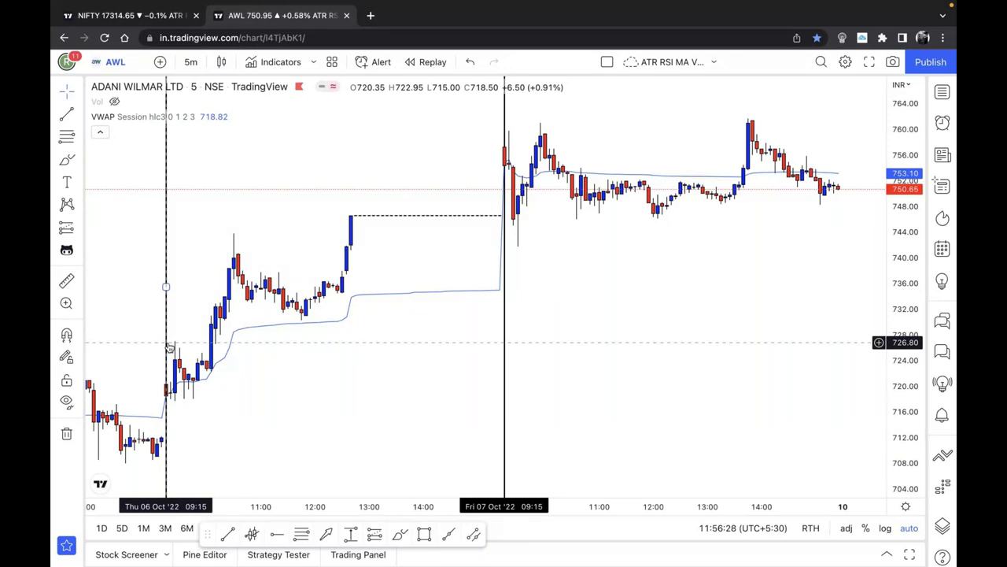
key(ctrl+z)
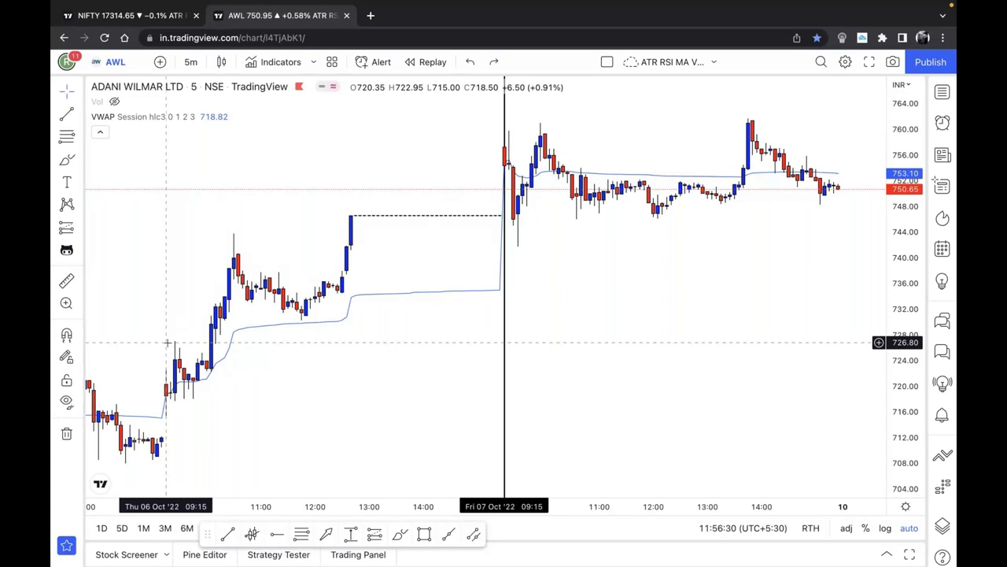
Step: Switch to the presentation, review the VWAP and Anchored VWAP definition slides, and return to the TradingView chart
key(super+Tab)
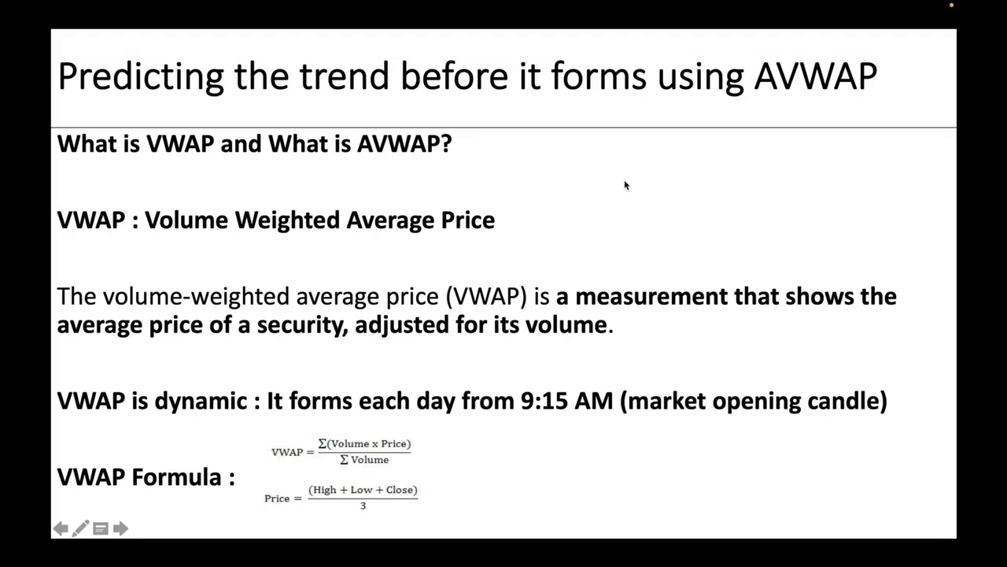
click(418, 158)
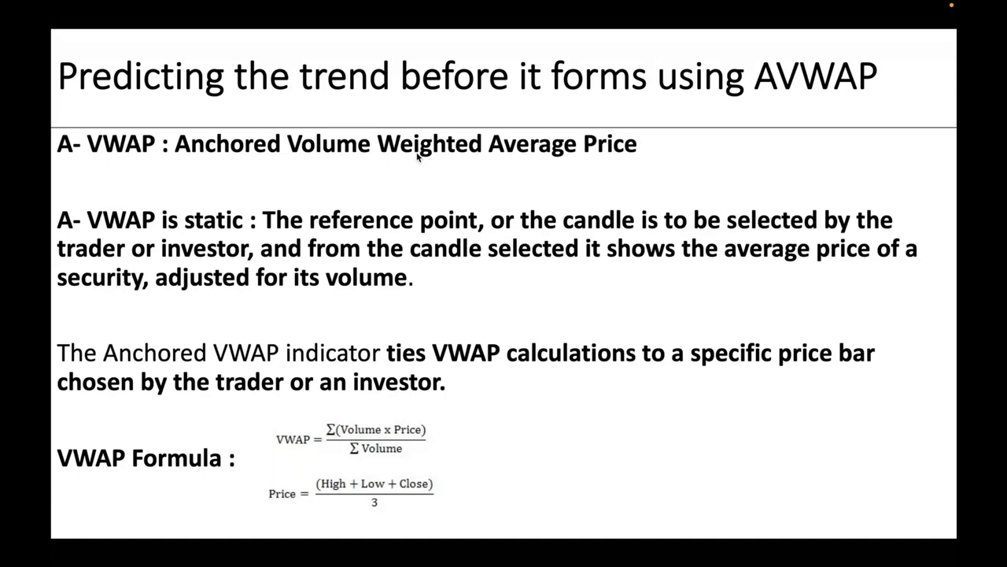
key(alt+Tab)
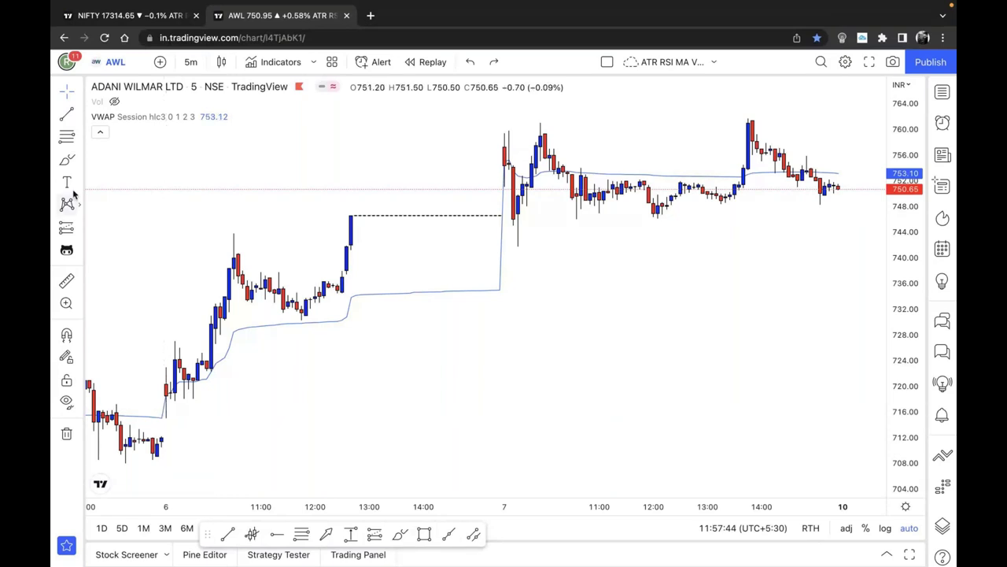
Step: Draw two path arrows pointing at the opening candles of 6 October and 7 October, with tips at about 715.8 and 756.5
click(77, 163)
click(114, 312)
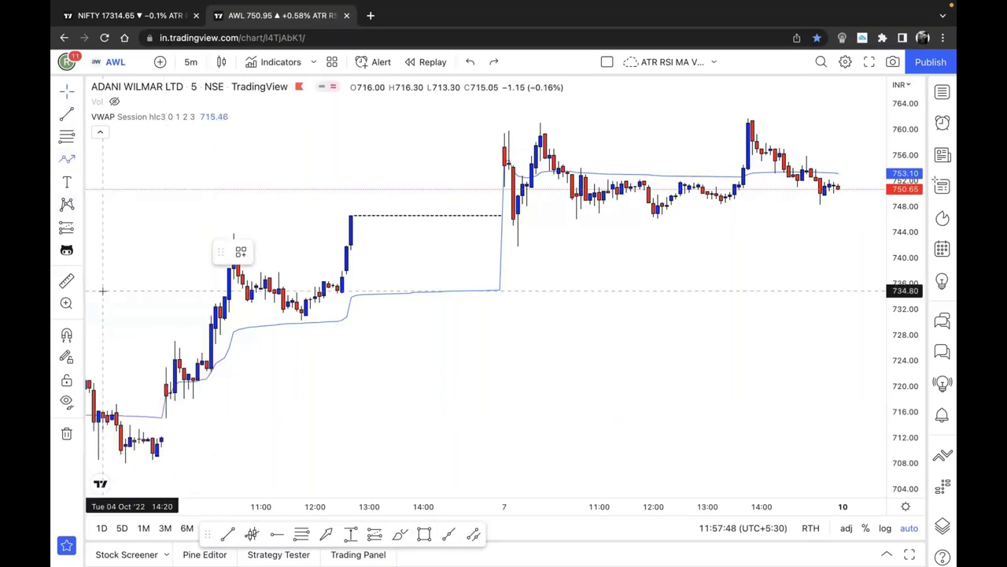
click(211, 458)
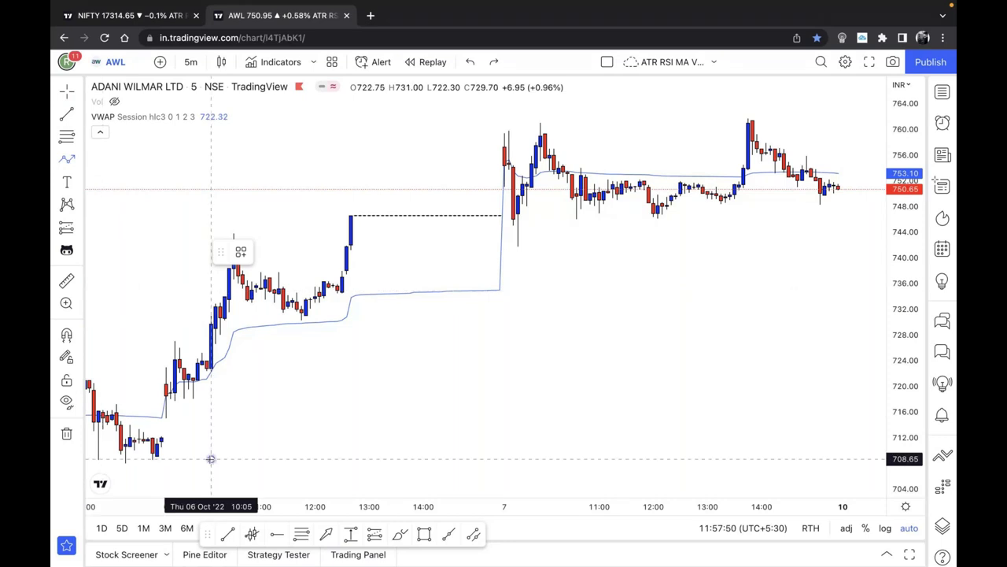
click(170, 414)
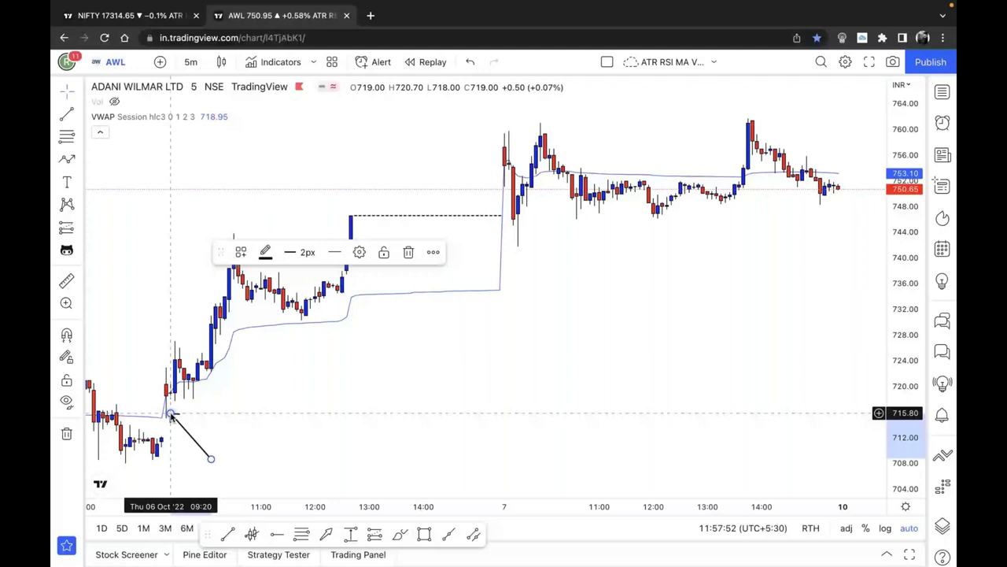
click(259, 419)
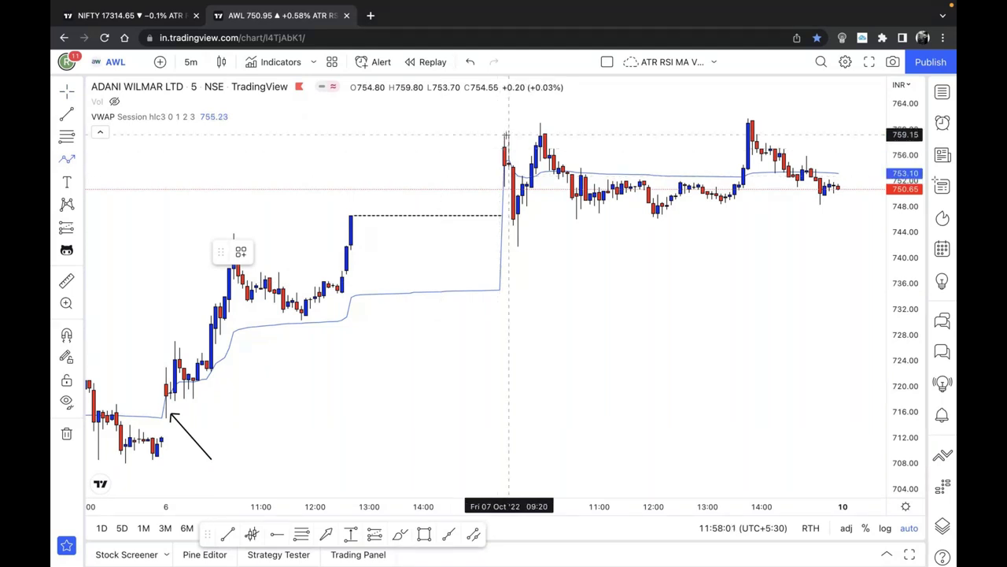
drag(468, 113, 494, 150)
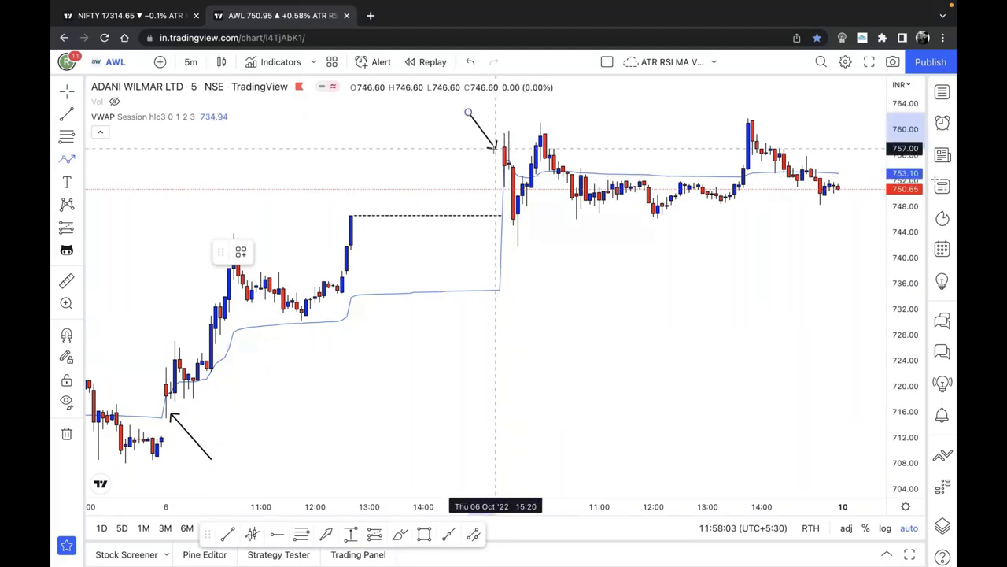
click(610, 342)
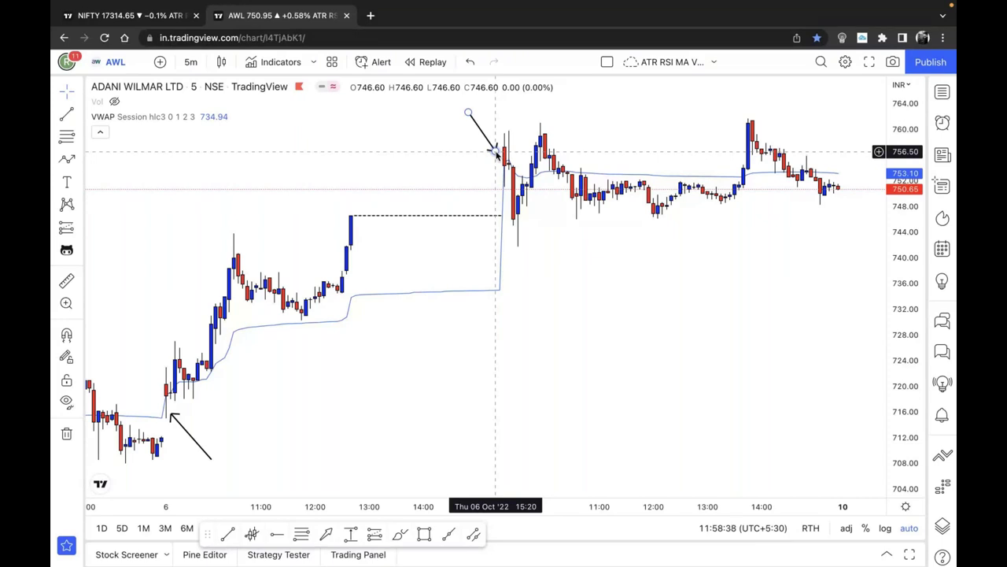
Step: Remove both arrows pointing at the 6 and 7 October opening candles and review the VWAP's restart at each session from 4 October
key(Escape)
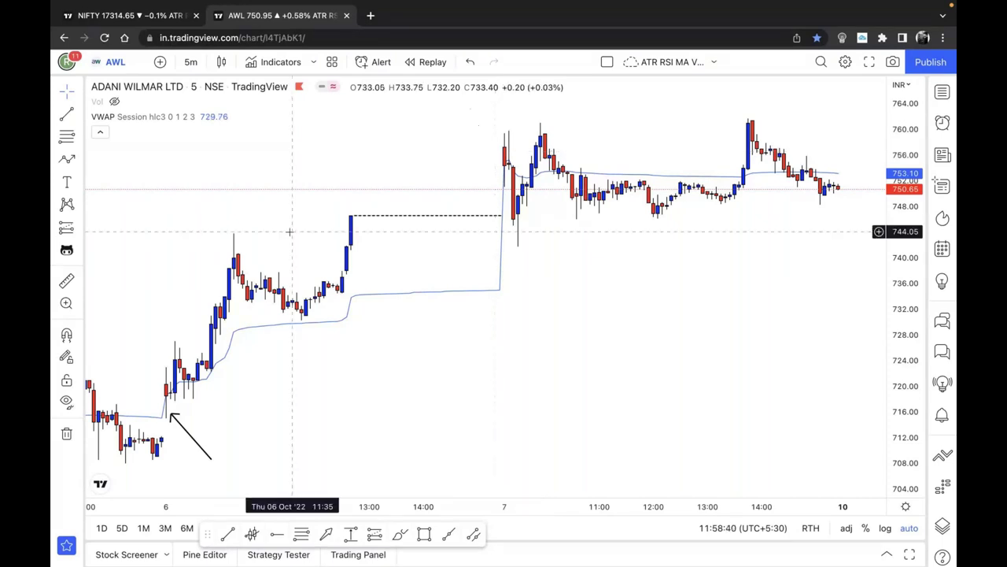
key(Escape)
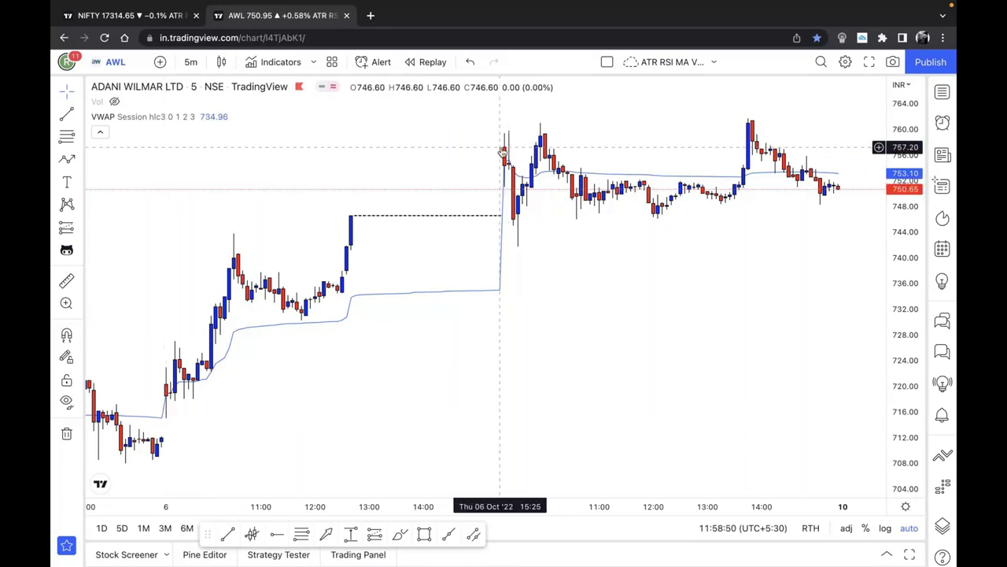
scroll(488, 157, down, 5)
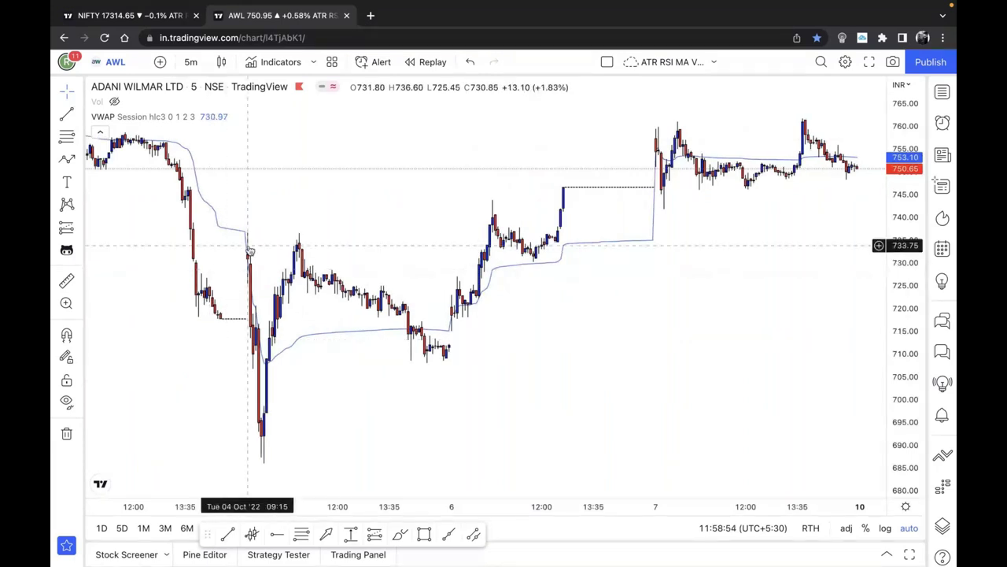
scroll(248, 246, right, 3)
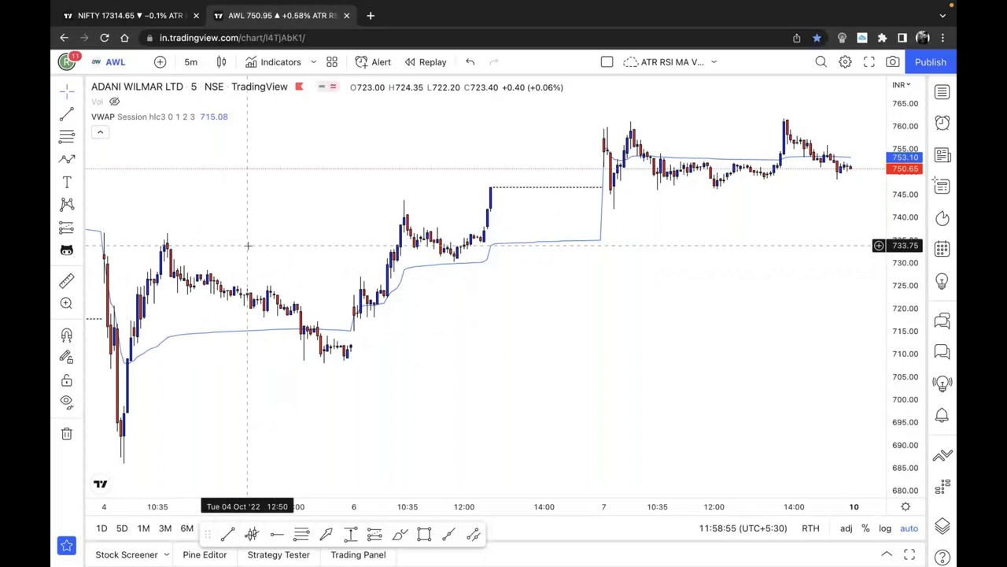
scroll(248, 245, right, 3)
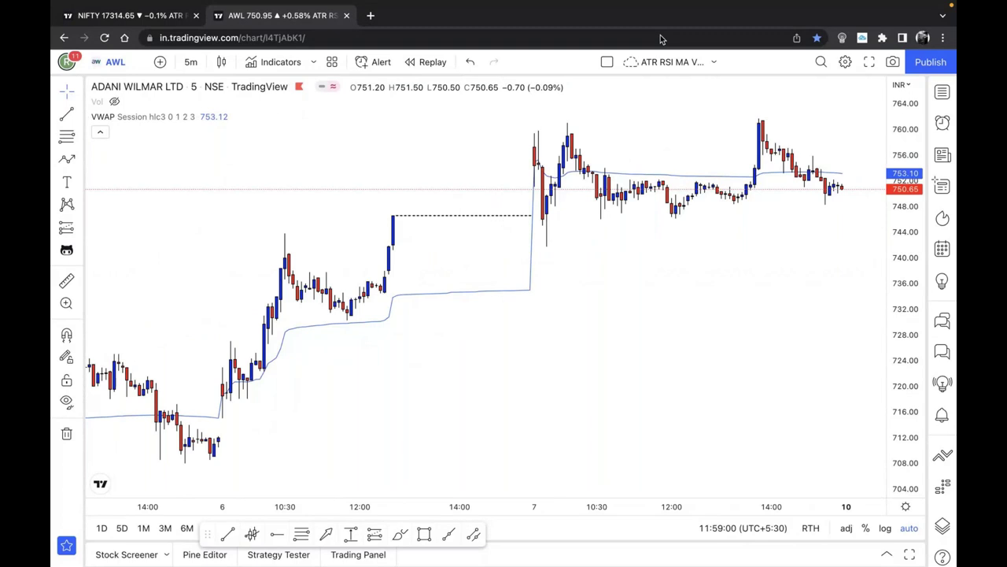
key(ctrl+Left)
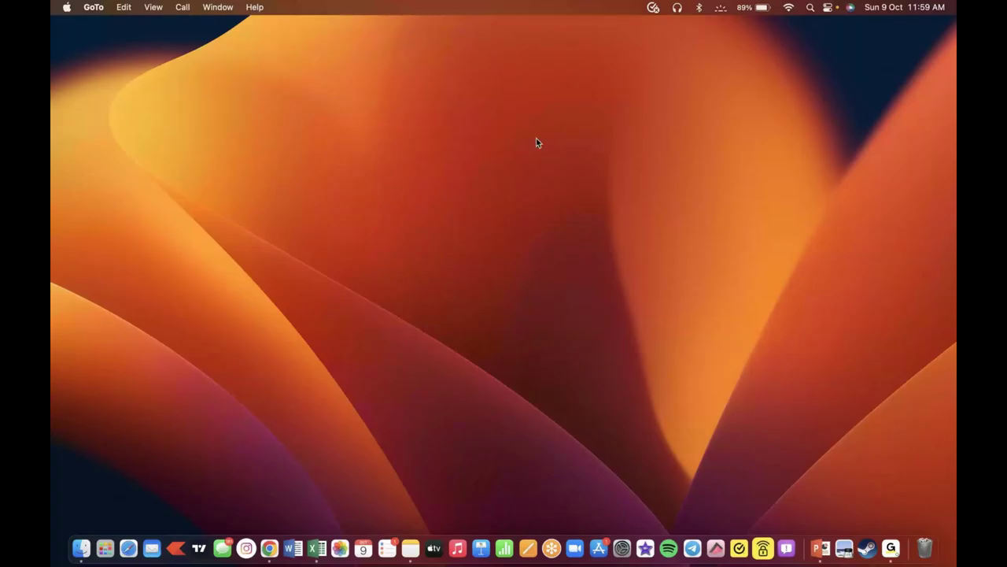
key(ctrl+Right)
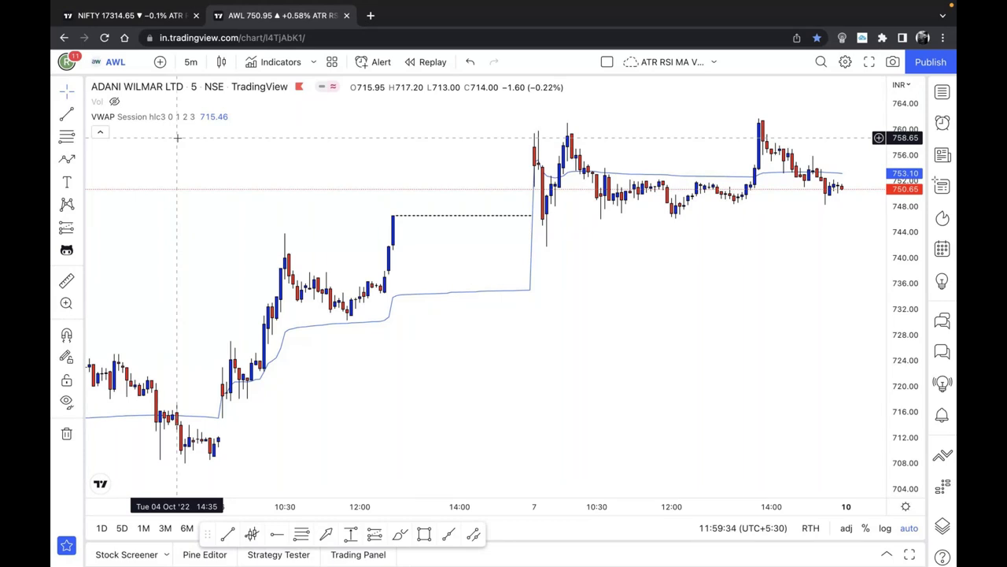
click(75, 116)
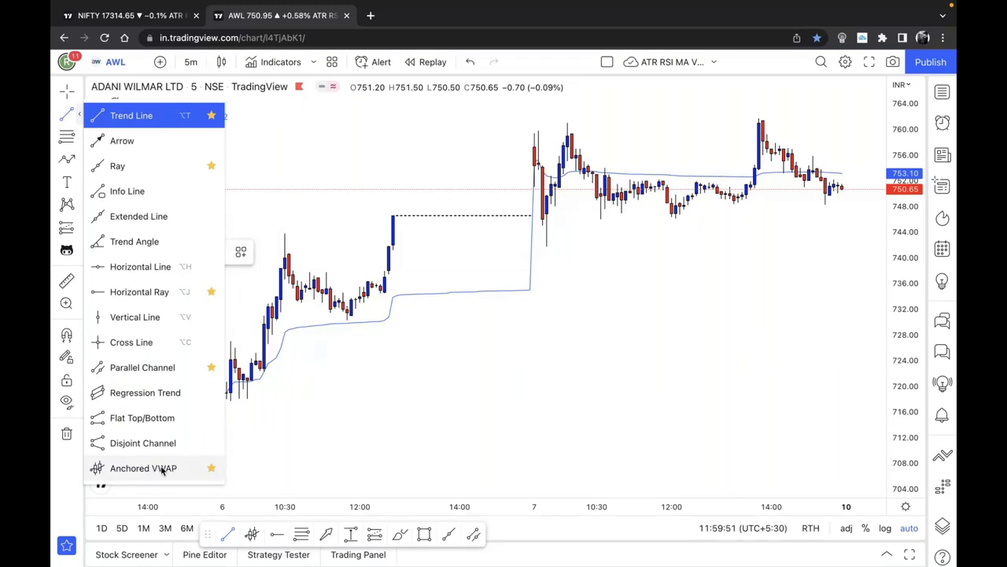
click(163, 470)
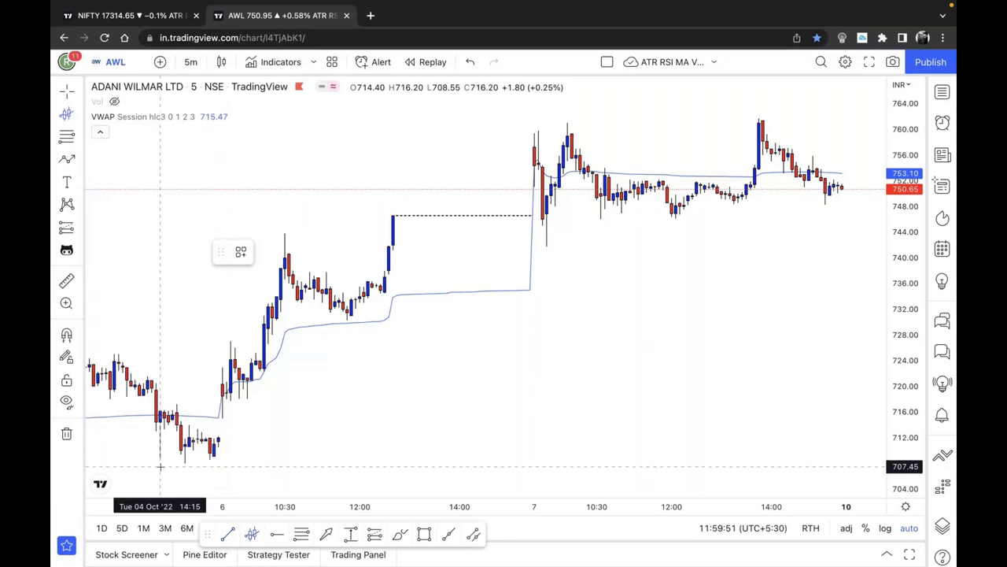
scroll(484, 393, down, 2)
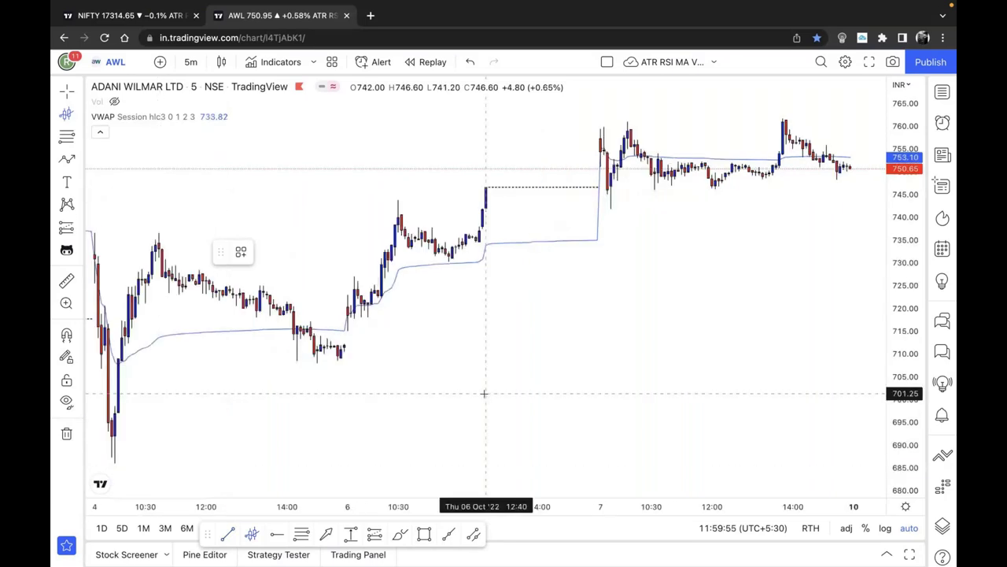
scroll(484, 393, up, 1)
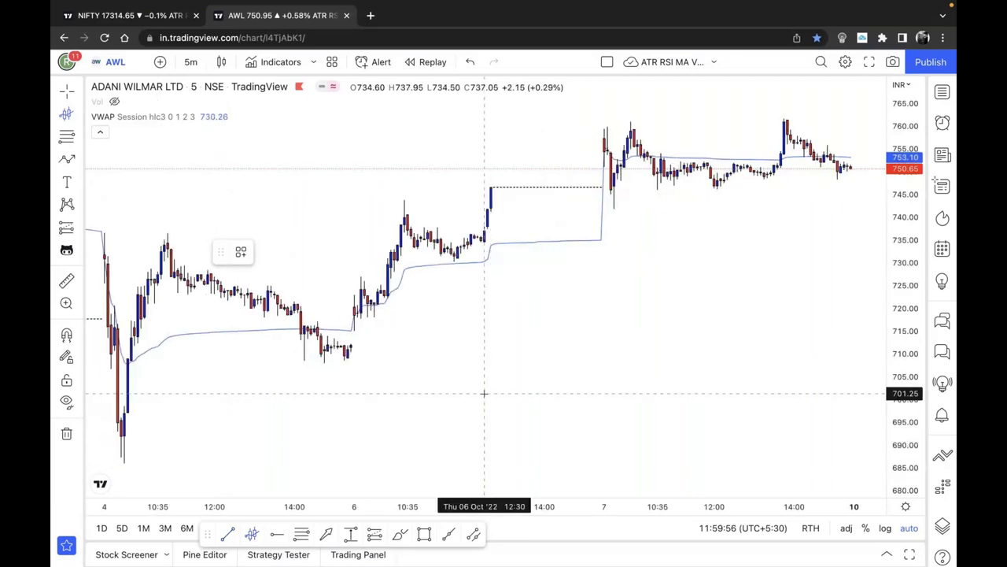
scroll(234, 370, down, 1)
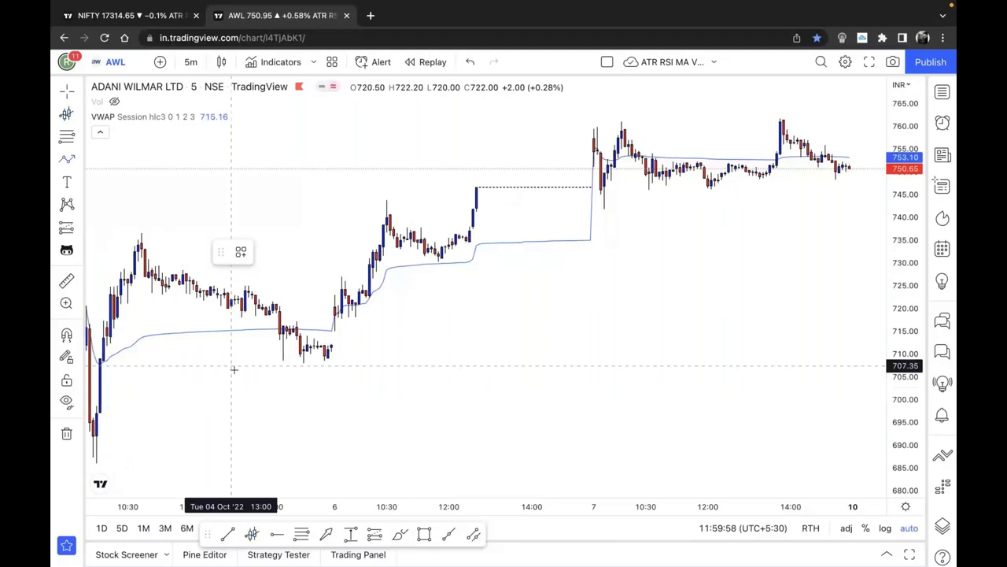
Step: Draw a horizontal ray at 708.00 from the 4 October 14:45 low and an arrow from there to the 7 October high near 761
key(alt+j)
drag(305, 388, 303, 362)
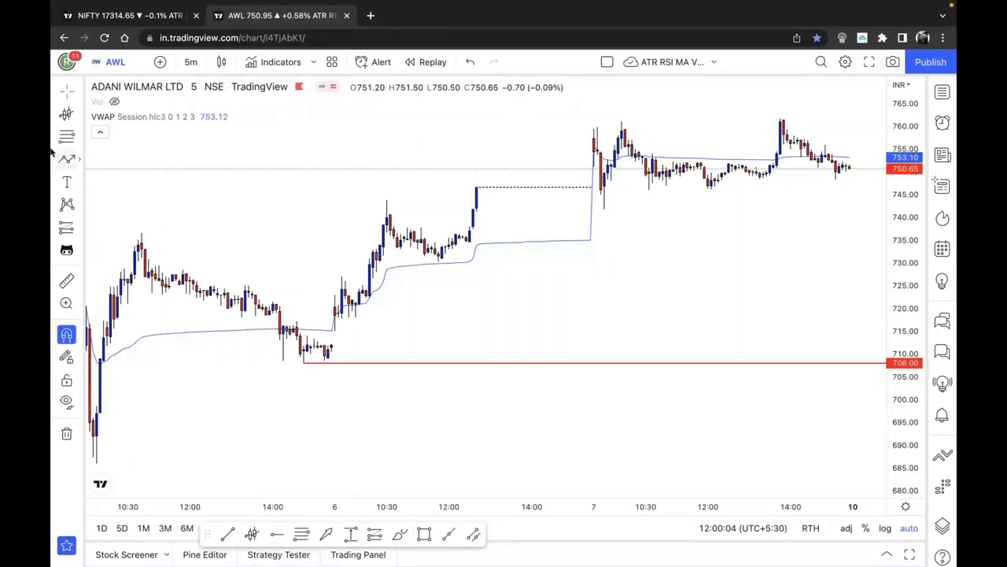
mouse_move(303, 362)
mouse_down()
mouse_move(782, 120)
mouse_move(778, 107)
mouse_up()
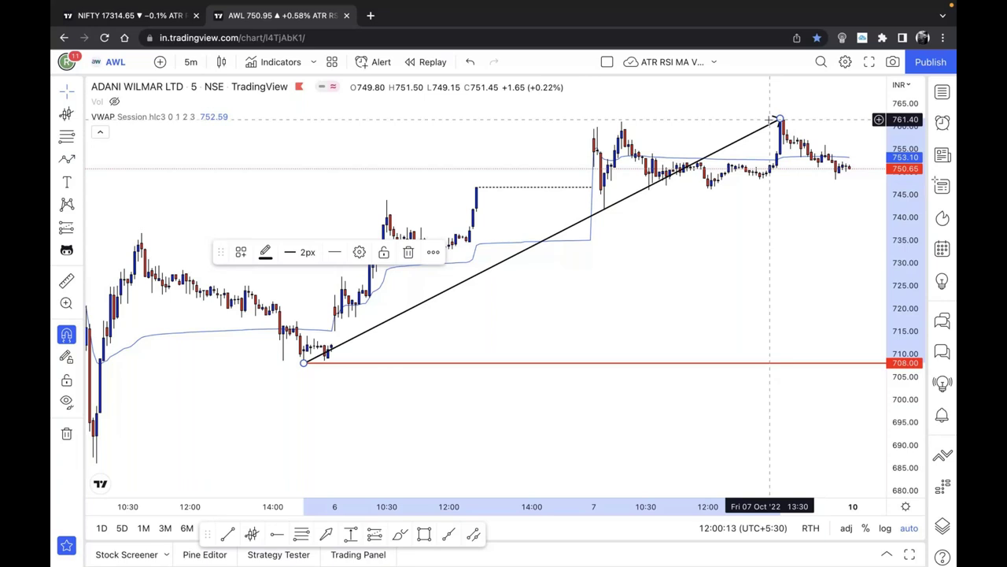
key(Escape)
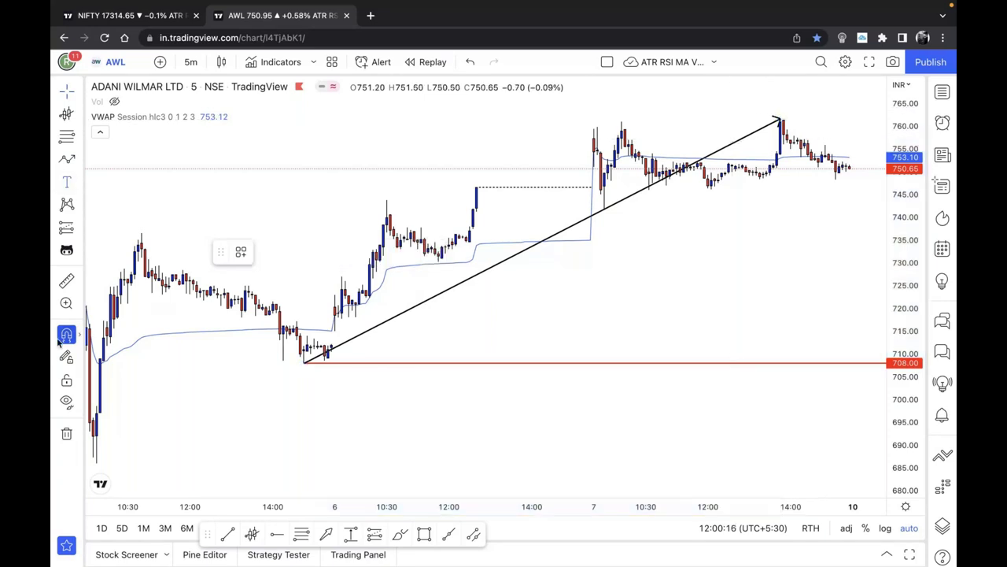
Step: Add a text note above the ray's far end on 7 October reading "FROM 708 what was weighted average price adjusted for its "VOLUME""
click(713, 275)
text(FROM 708)
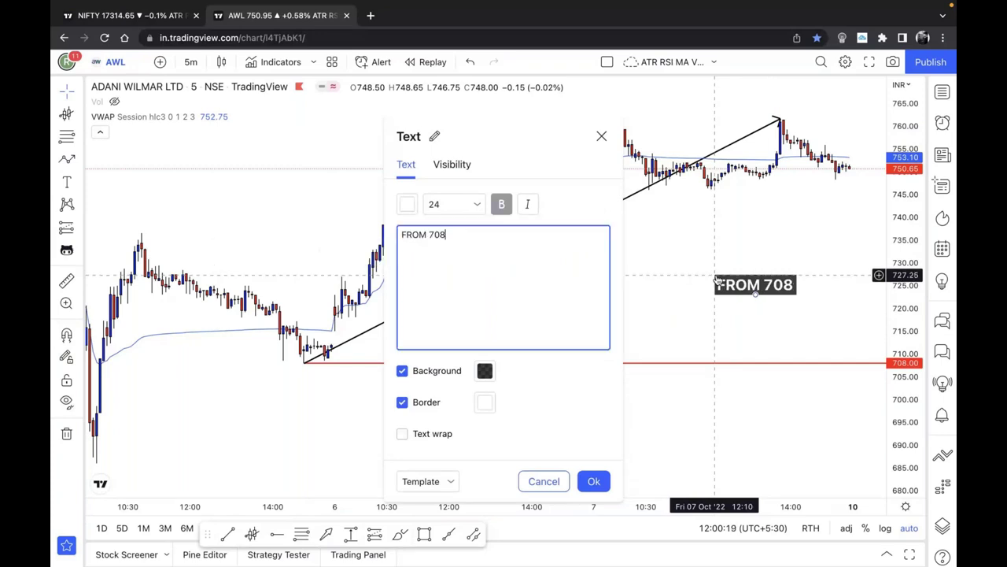
key(Return)
key(Return)
text(what was weighted)
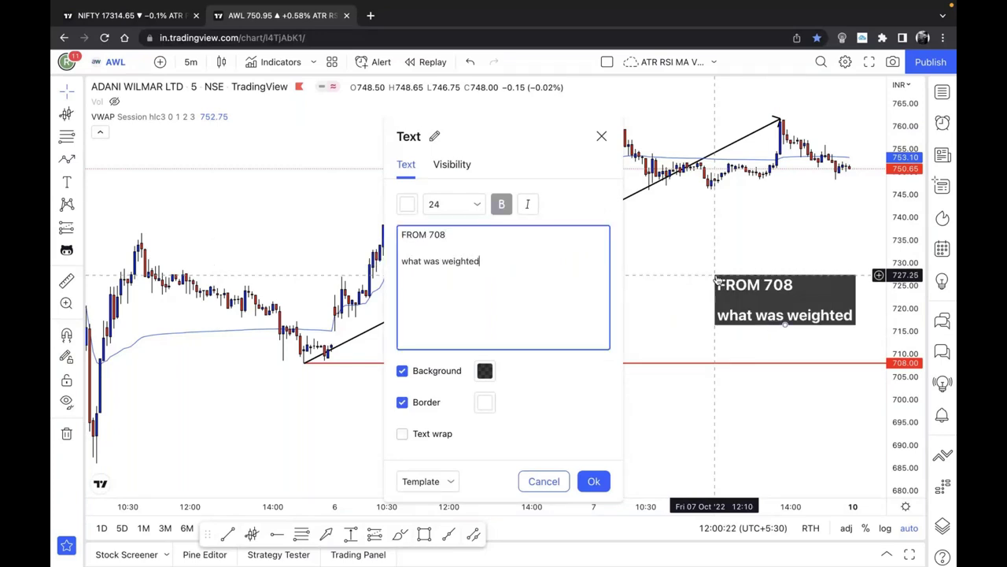
key(Return)
text(avera)
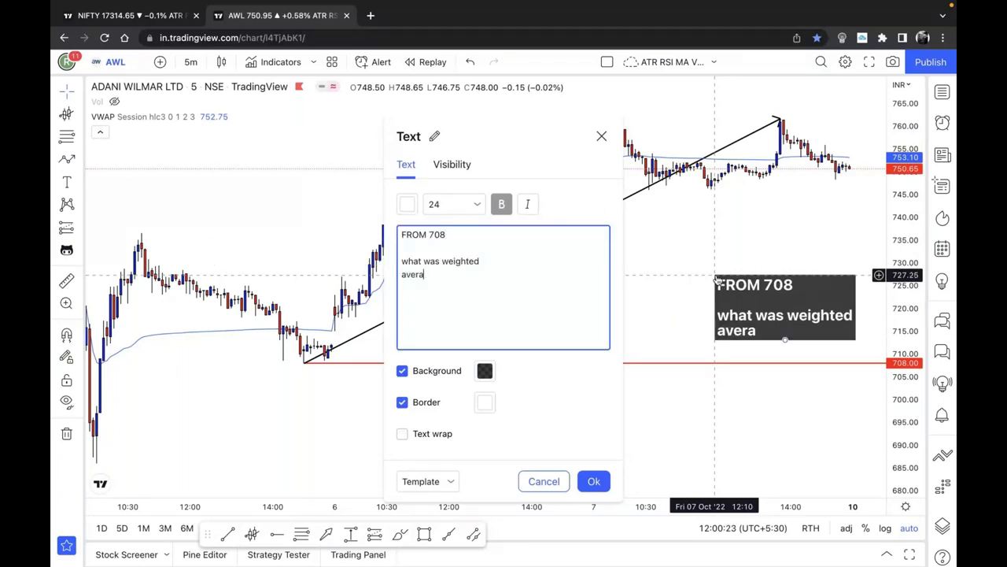
text(ge pric)
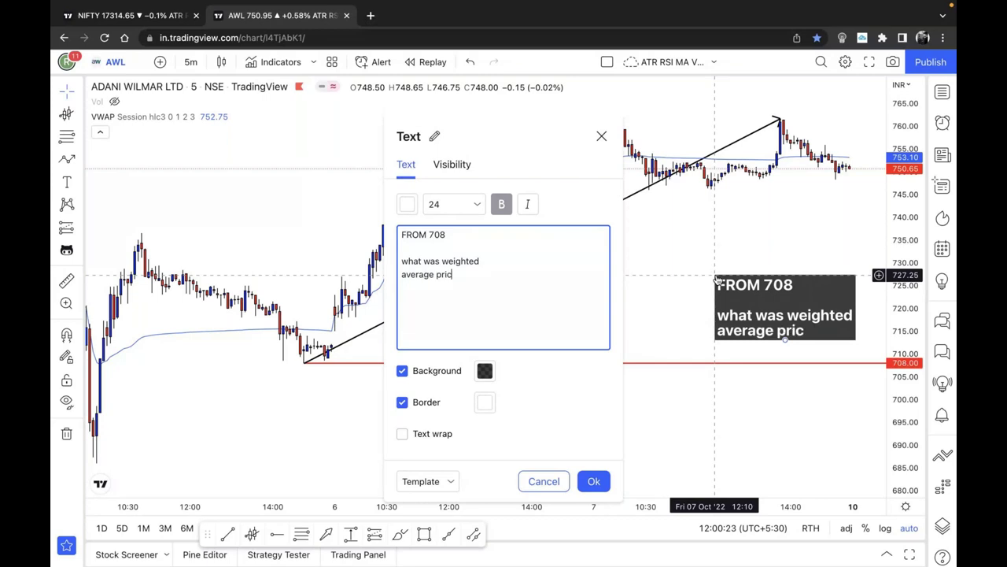
text(e)
key(Return)
text(adjusted for its ")
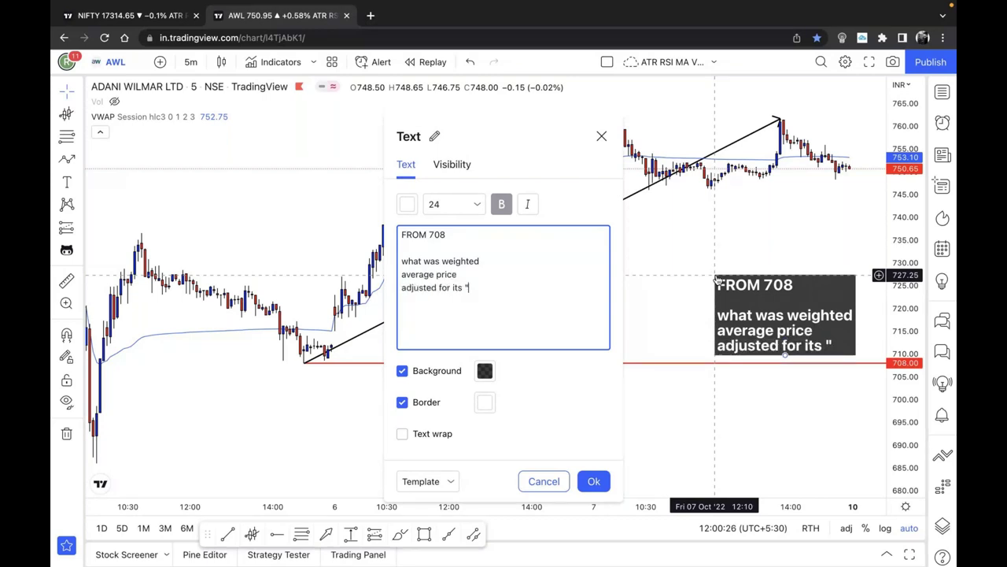
text(VOLUME")
click(630, 516)
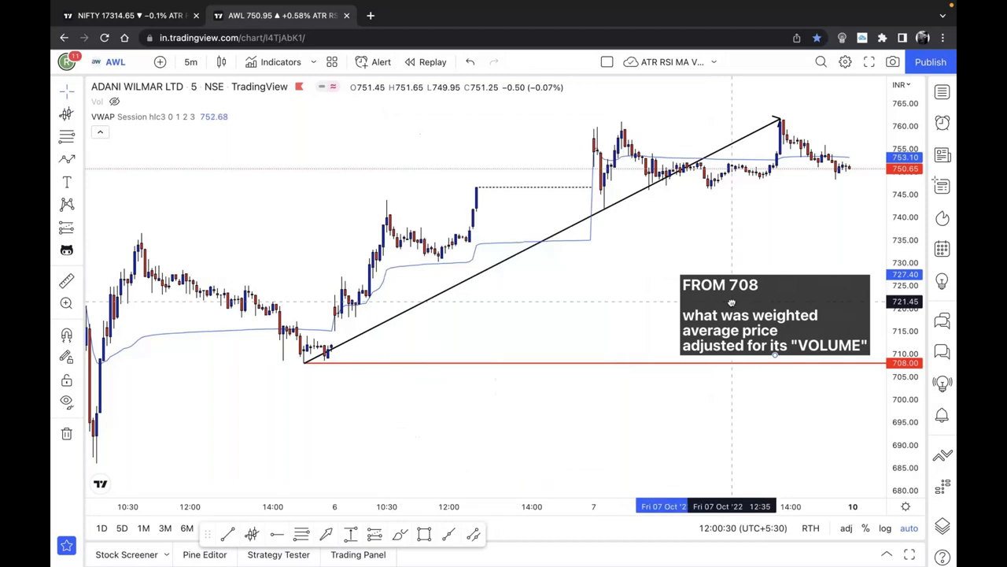
click(713, 228)
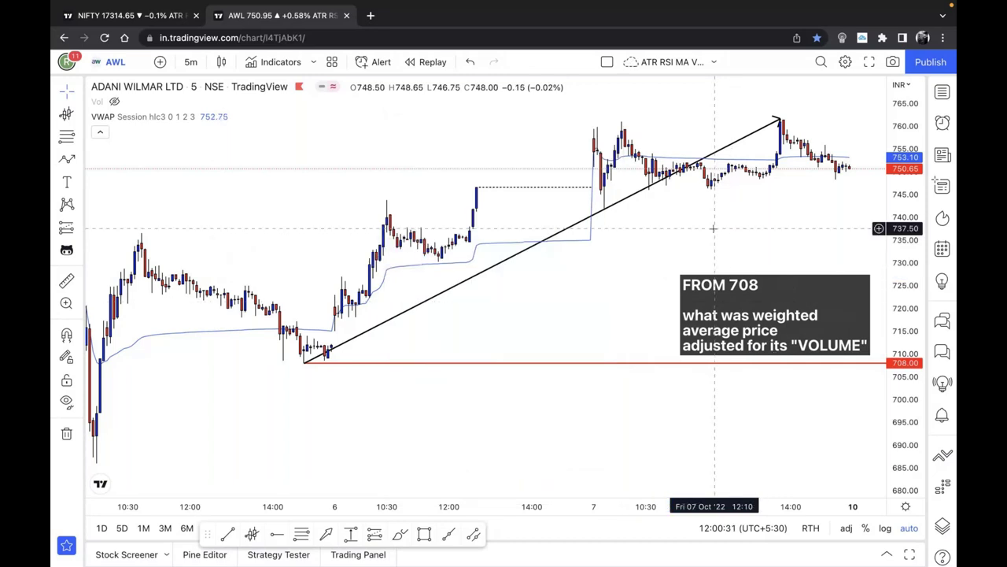
Step: Choose the Anchored VWAP drawing tool and set snapping to Strong Magnet
click(68, 116)
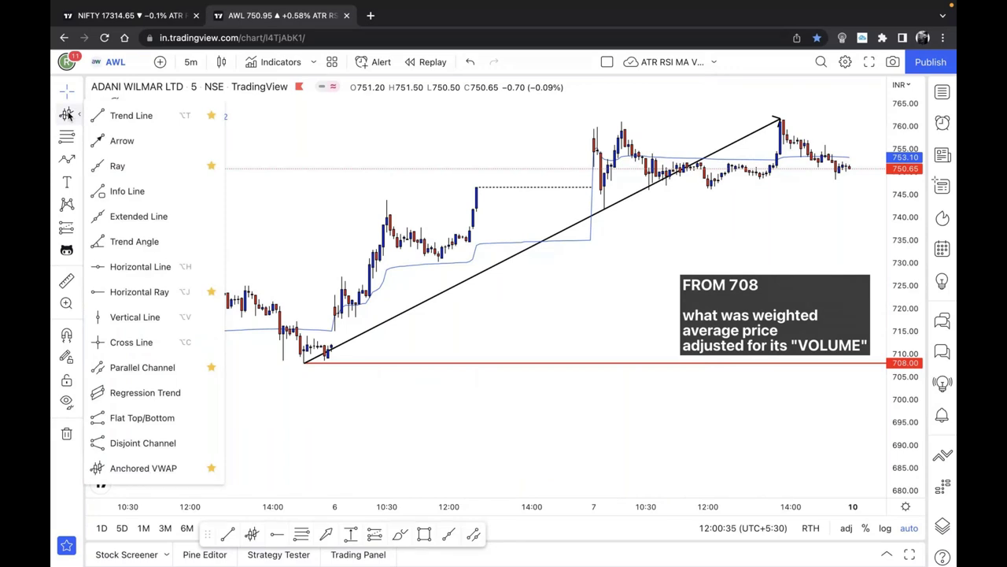
click(161, 470)
click(78, 337)
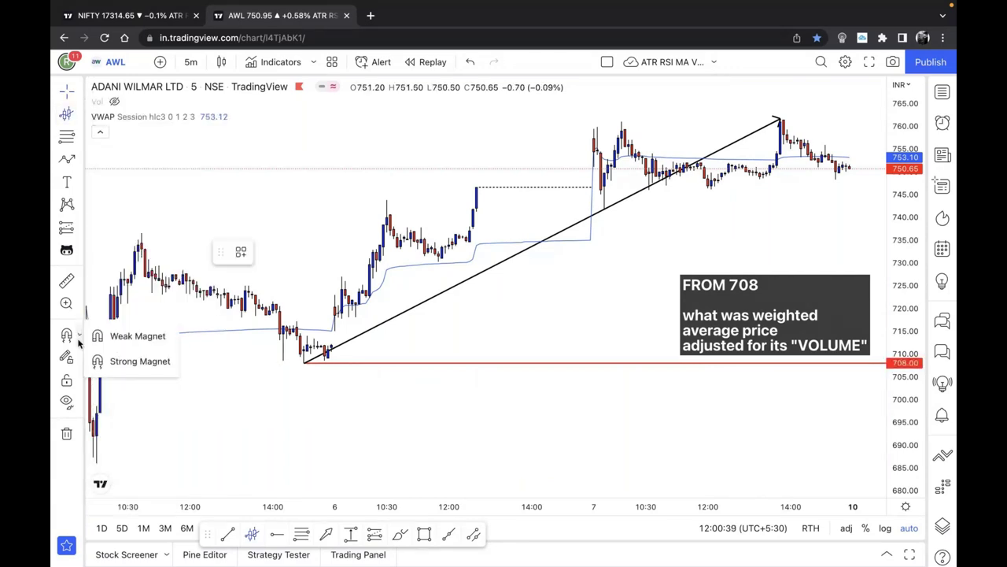
click(120, 363)
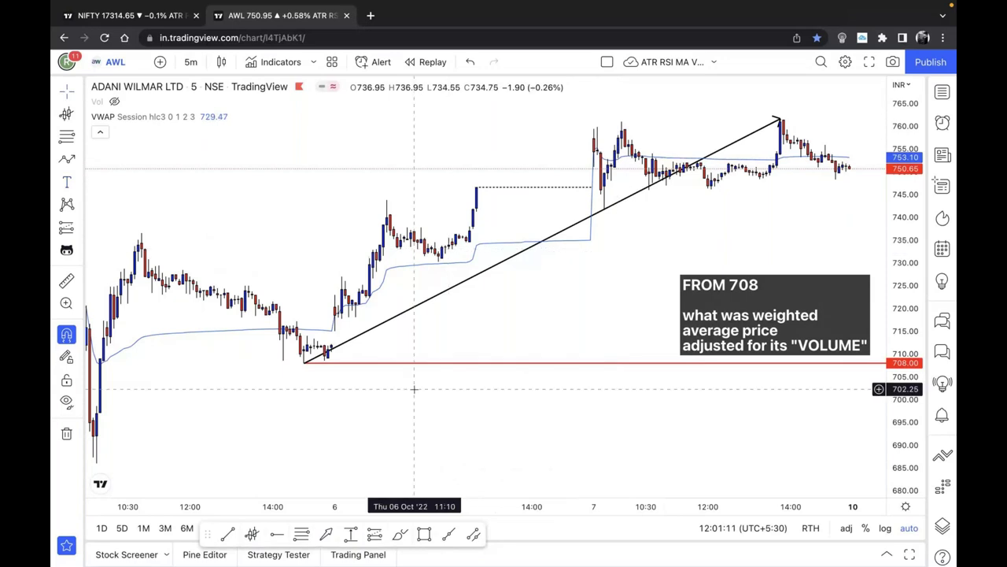
Step: Place a new text label, turn off magnet snapping, and move the label below the 708 ray to about 701.55
click(577, 407)
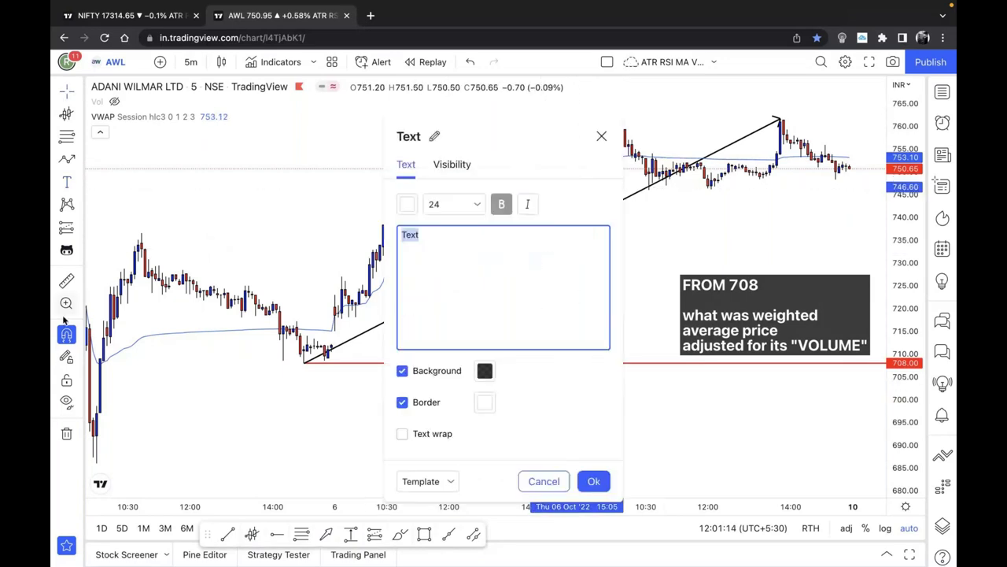
click(200, 336)
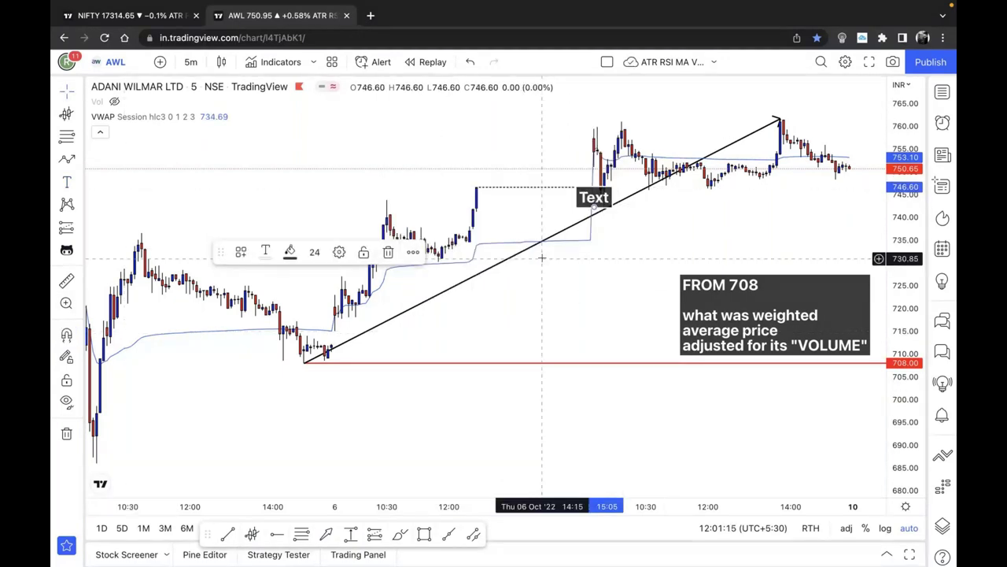
drag(584, 201, 584, 417)
Step: Replace the new label's text with "we are plotting it from a candle" and "not from a level" on two lines, followed by a blank line
double_click(584, 417)
text(we are)
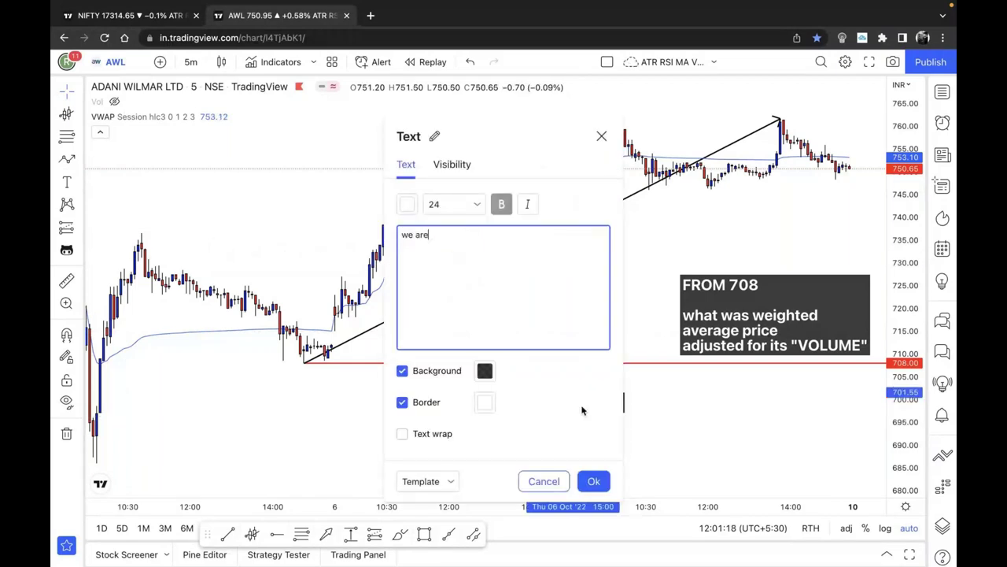
text( plotting it from a c)
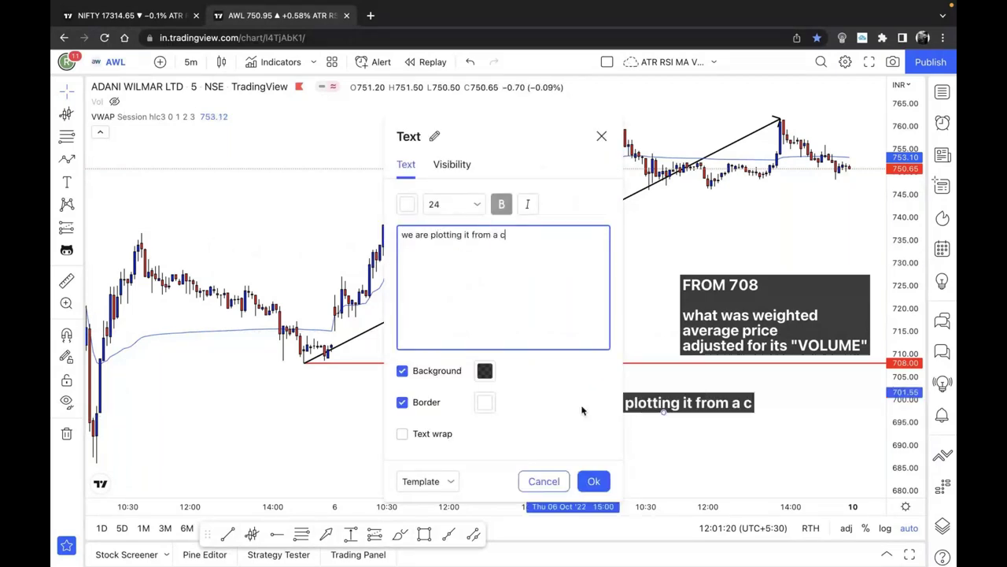
text(andle)
key(Return)
text(not from a)
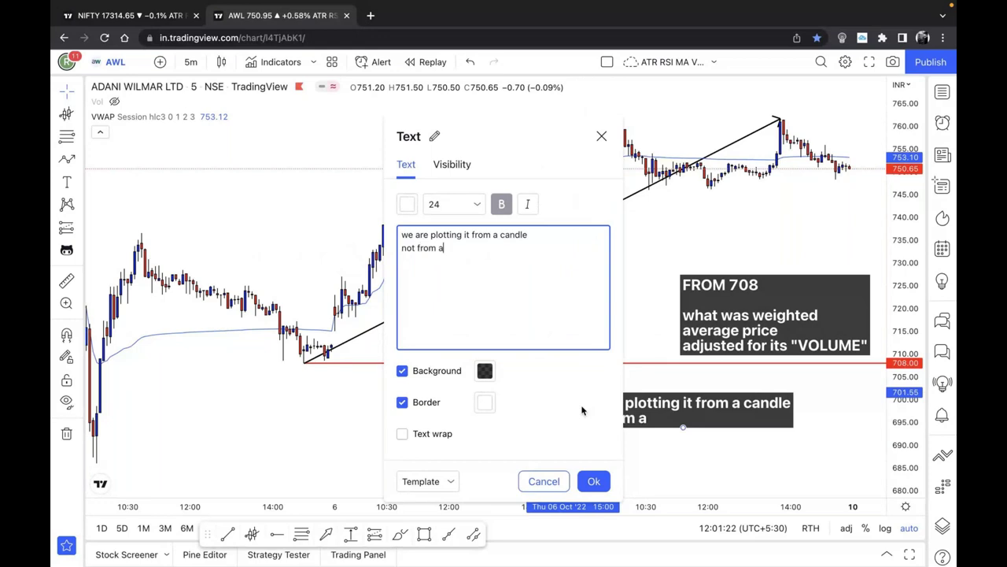
text( level)
key(Return)
key(Return)
Step: Add "so if u plot it from low or open or close or high" and "it will still be the same" to the note and save it
text(s)
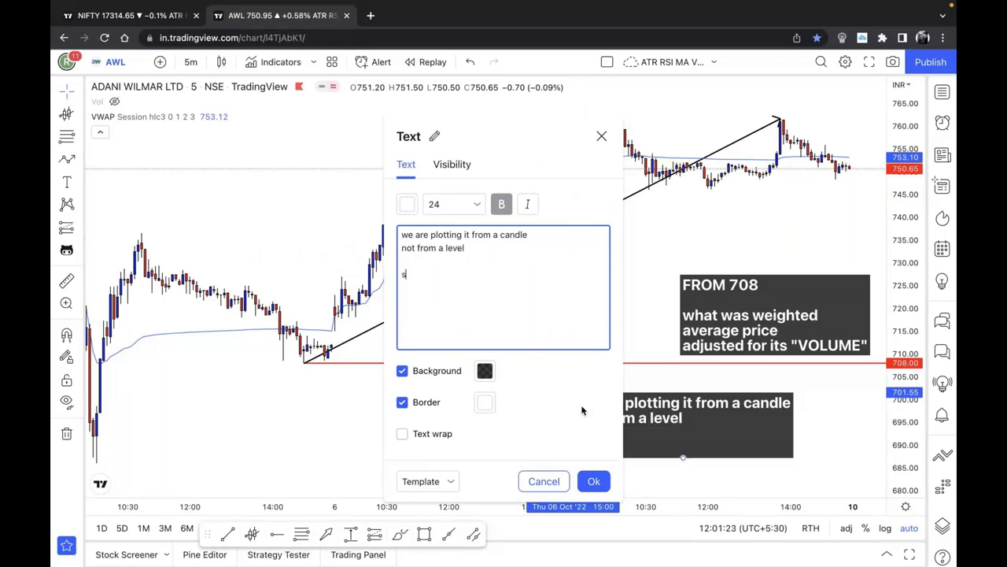
text(o if u plot it )
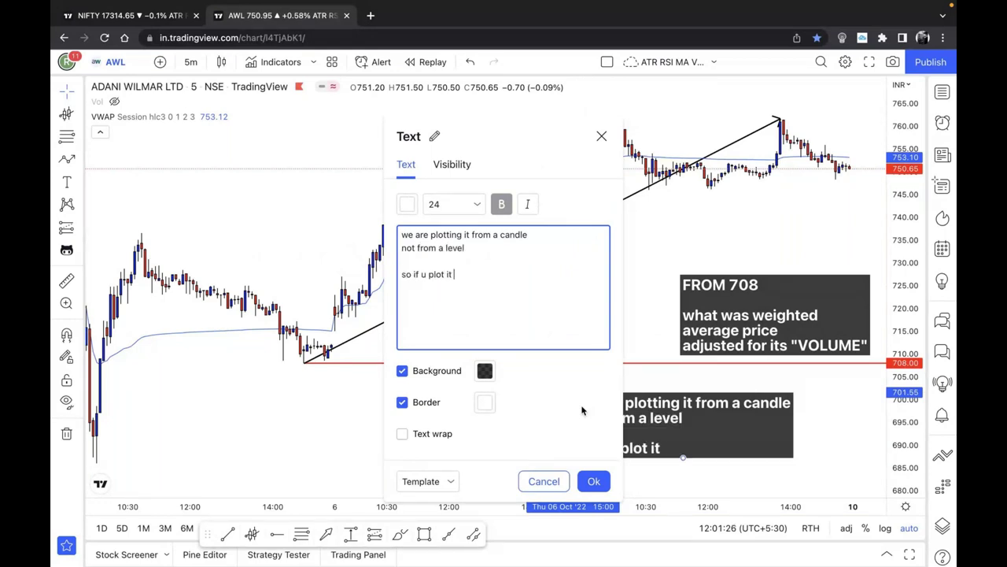
text(from low or open or close or high)
key(Return)
text(it will still )
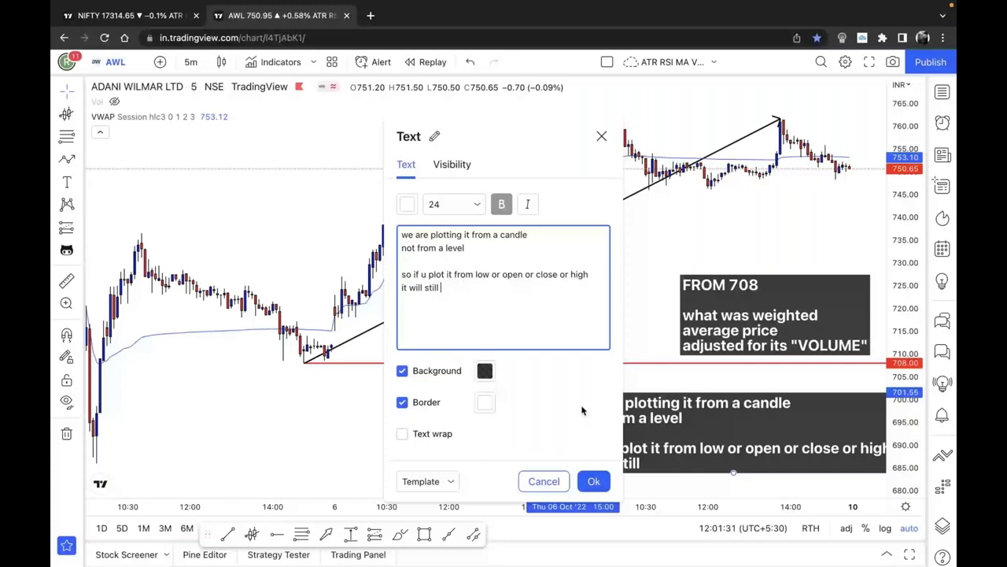
text(be the same)
click(594, 482)
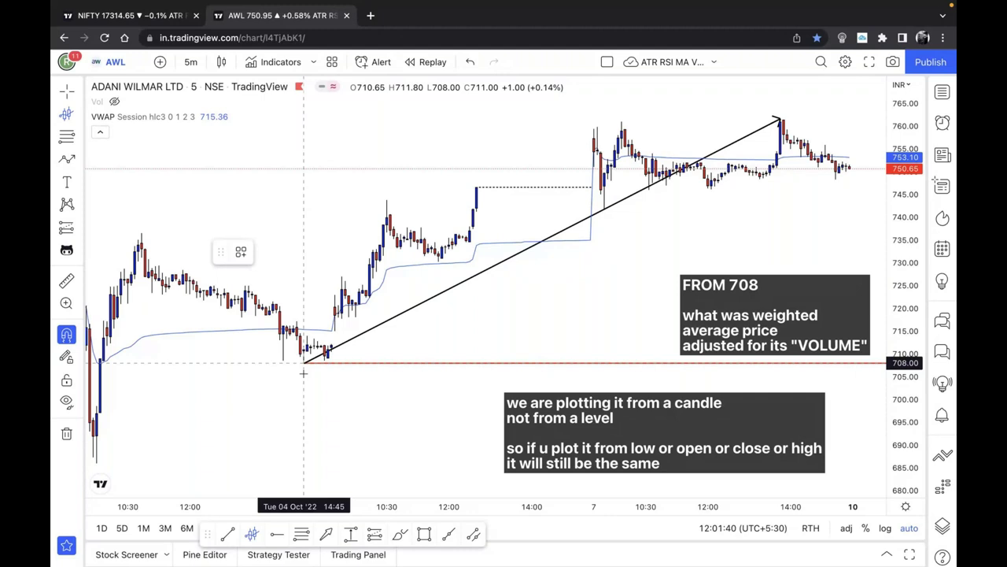
Step: Anchor an Anchored VWAP to the 4 October 14:45 candle with the 708 low
click(303, 373)
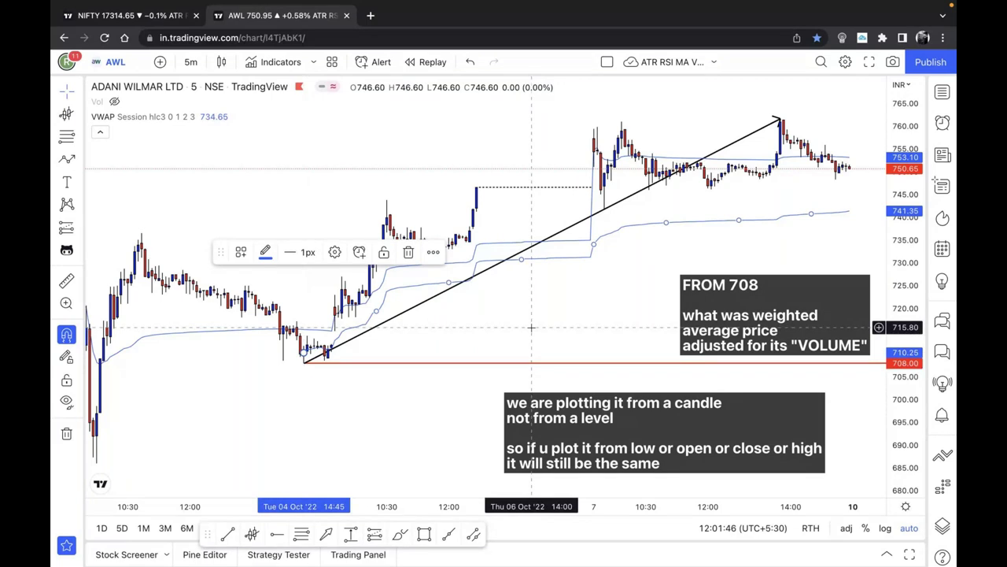
Step: Turn off magnet snapping and draw an arrow from about 693.5 up to the 4 October swing-low candle at about 707.35
click(306, 421)
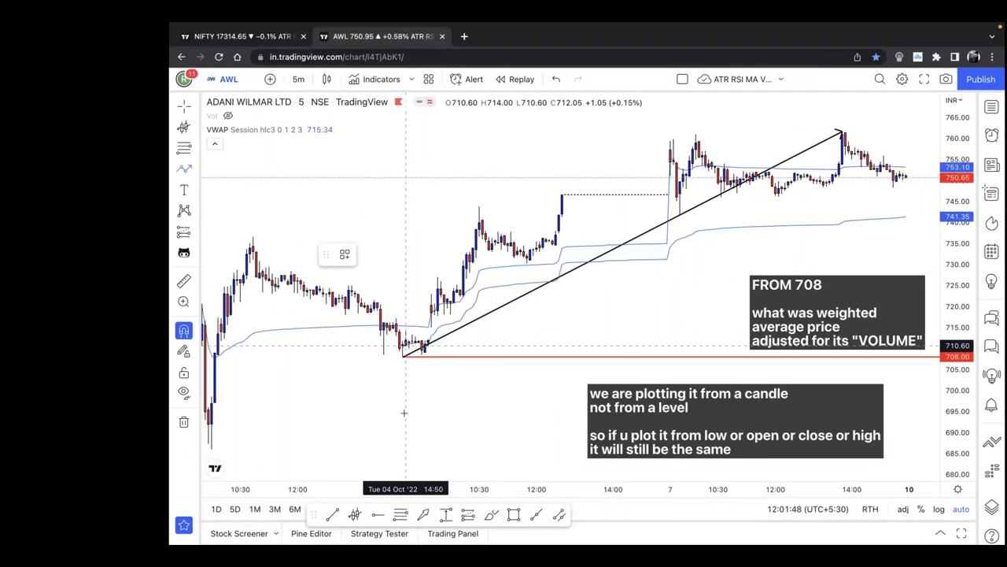
click(332, 417)
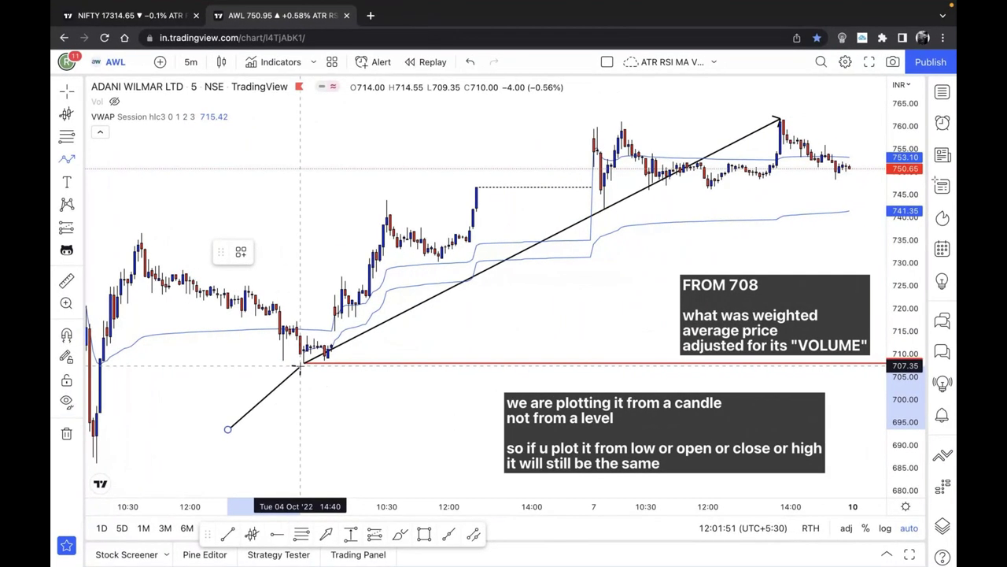
click(300, 366)
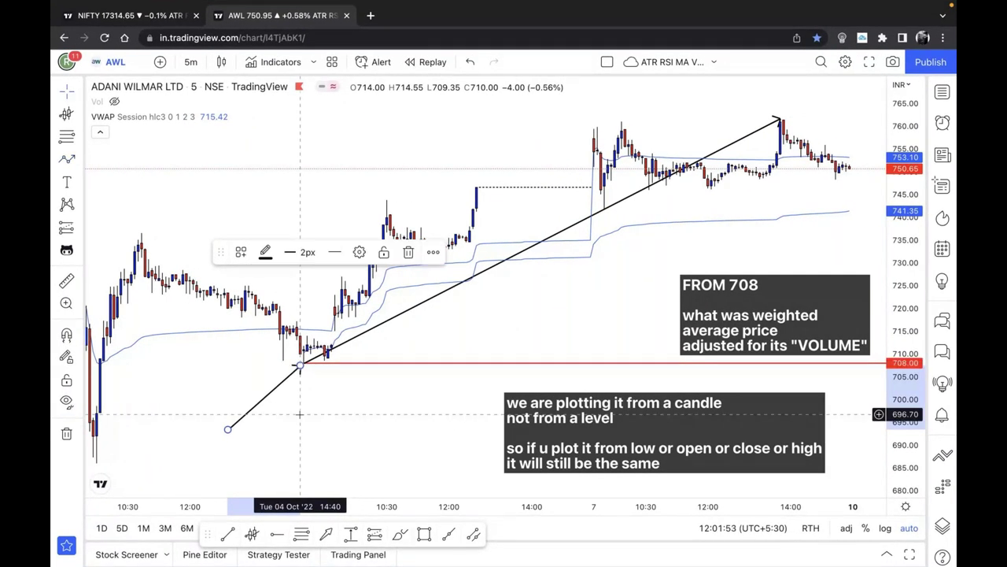
click(299, 415)
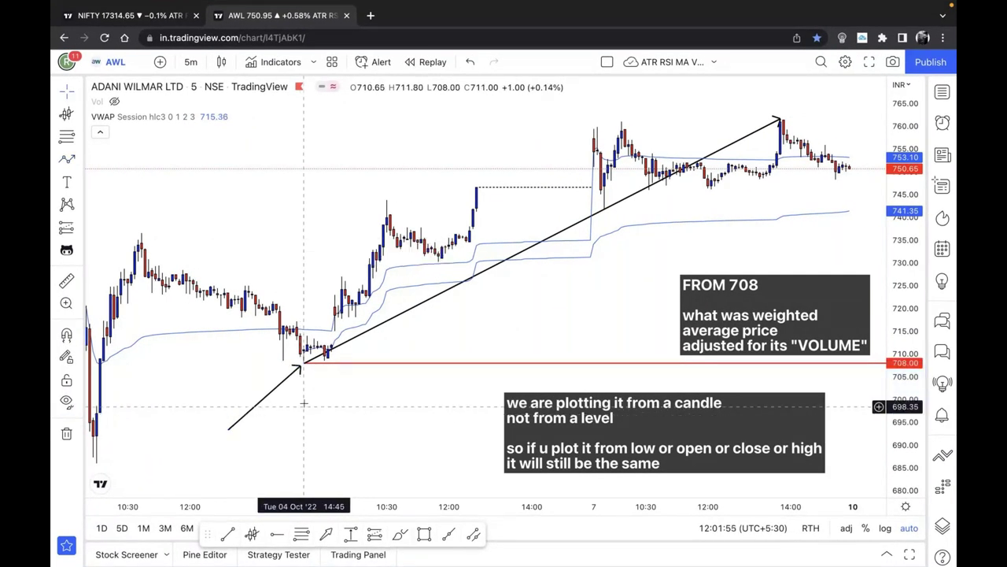
Step: Change the Anchored VWAP line's colour to black
double_click(431, 283)
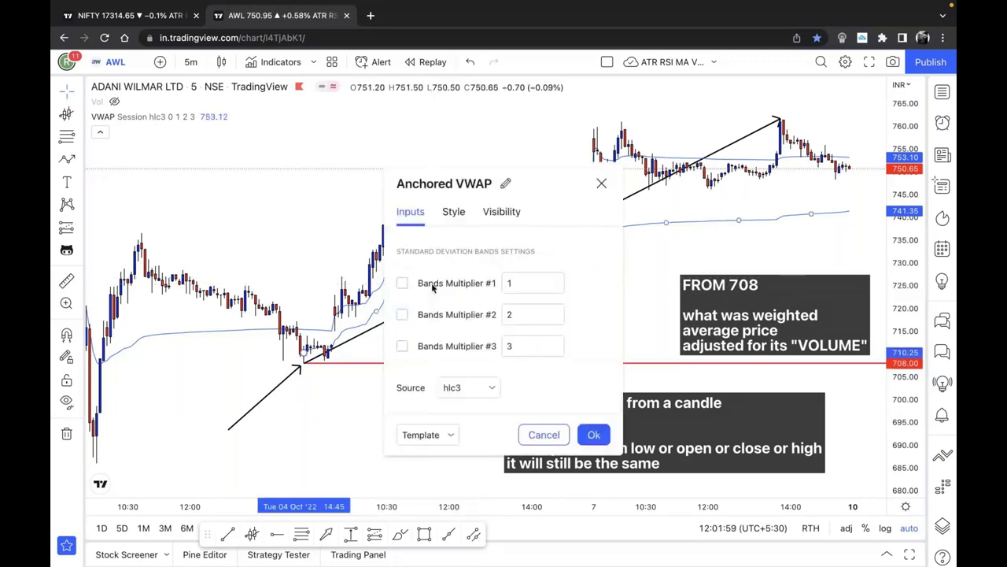
click(452, 212)
click(512, 247)
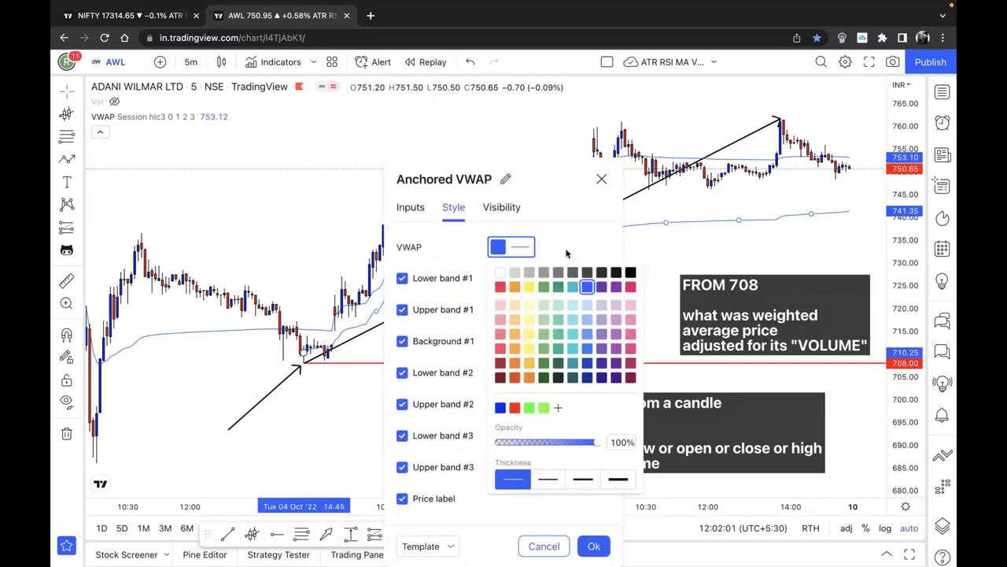
click(631, 273)
click(593, 545)
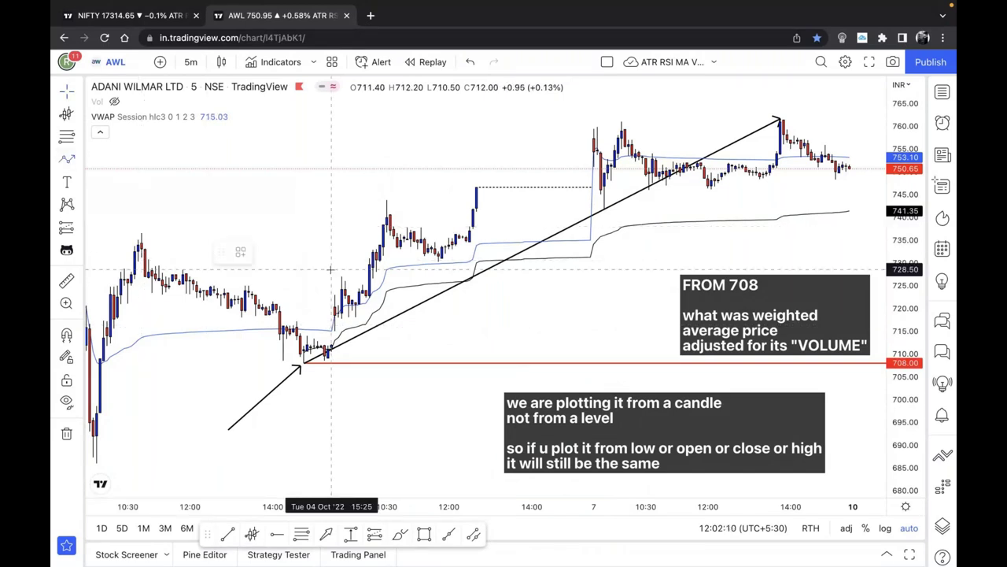
Step: Draw short downward arrows marking the opening candles of 6 October and 7 October
drag(314, 269, 331, 296)
click(61, 161)
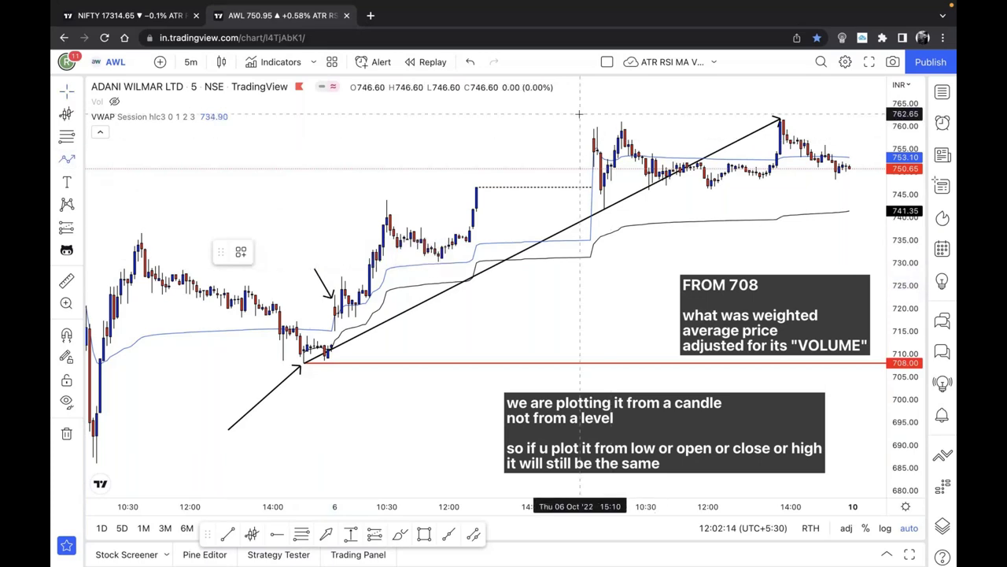
drag(580, 114, 592, 134)
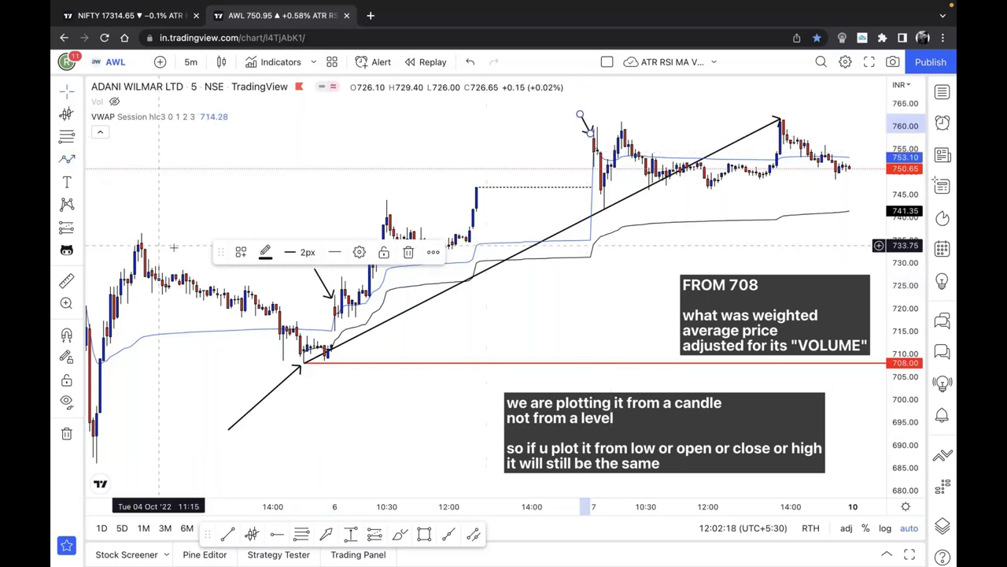
Step: Draw a short upward arrow beneath the 708 low and add a text label below it reading "fixed" and "static" on two lines
click(66, 159)
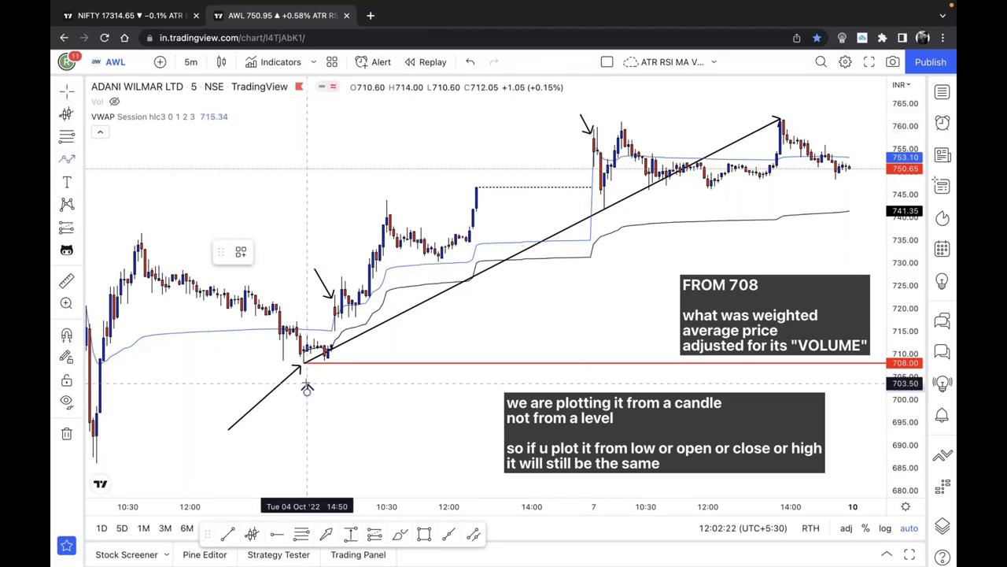
drag(307, 390, 307, 370)
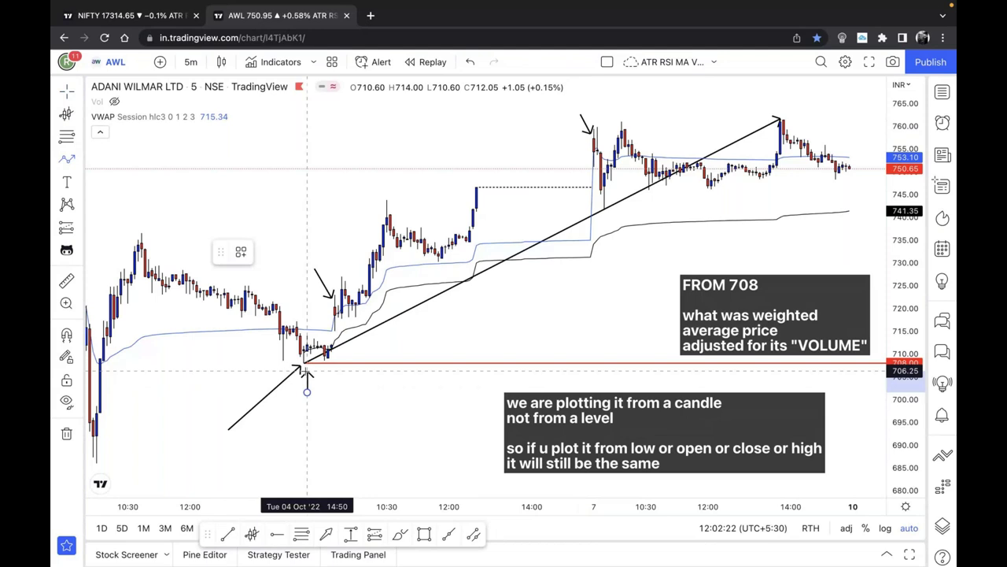
drag(307, 369, 307, 372)
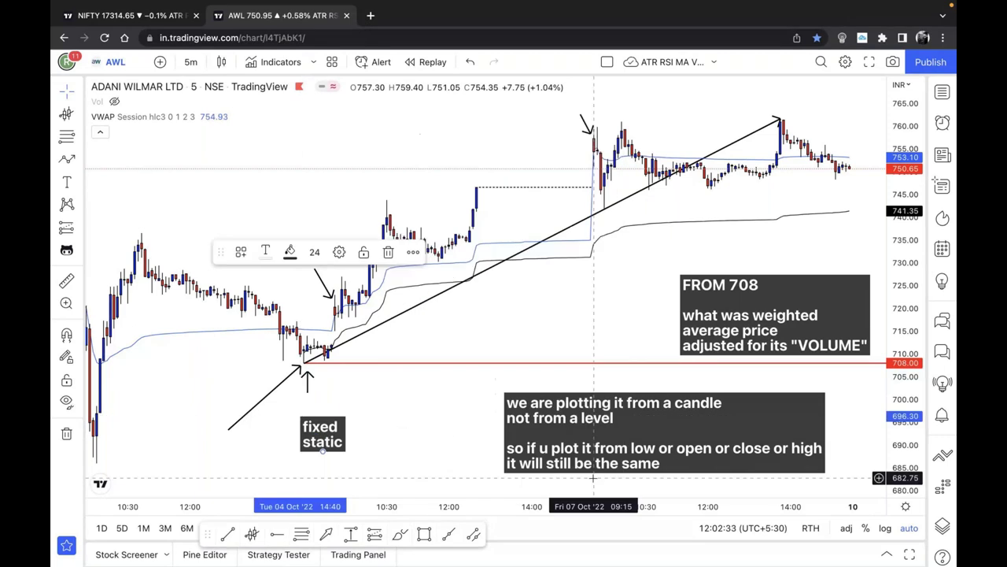
Step: Delete the short upward arrow above the "fixed static" label
click(308, 381)
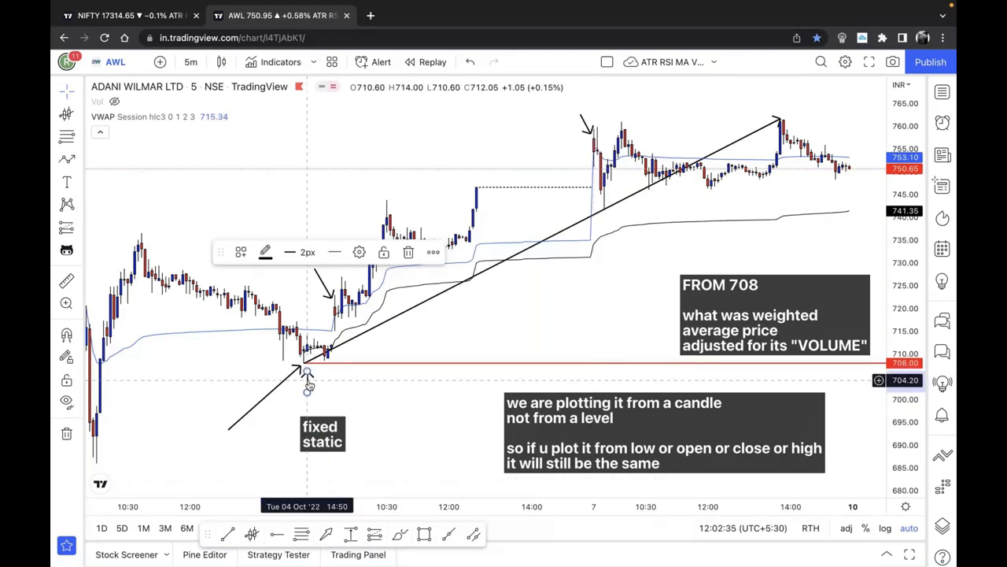
key(Delete)
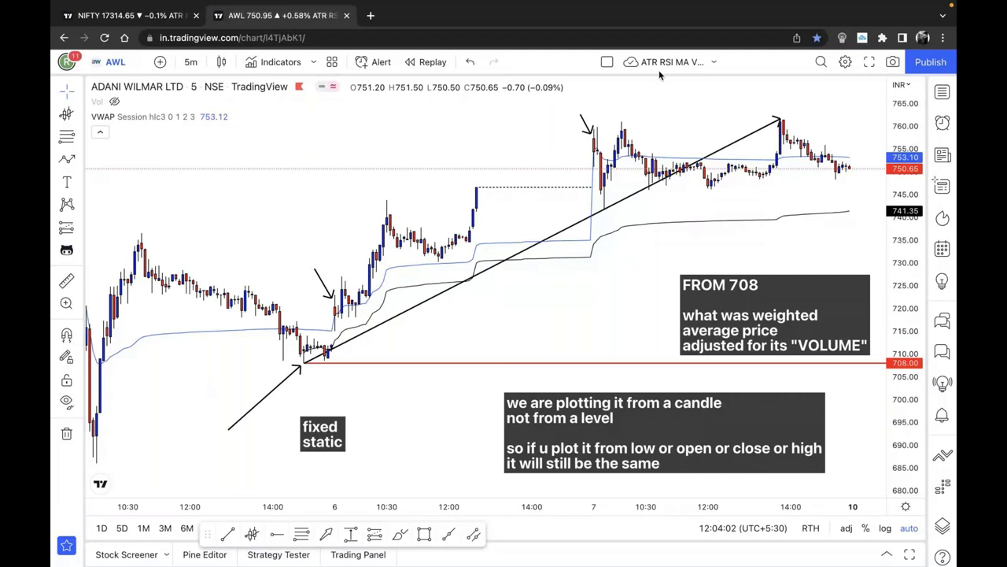
Step: Switch to the PowerPoint slide comparing VWAP with AVWAP
key(super+Tab)
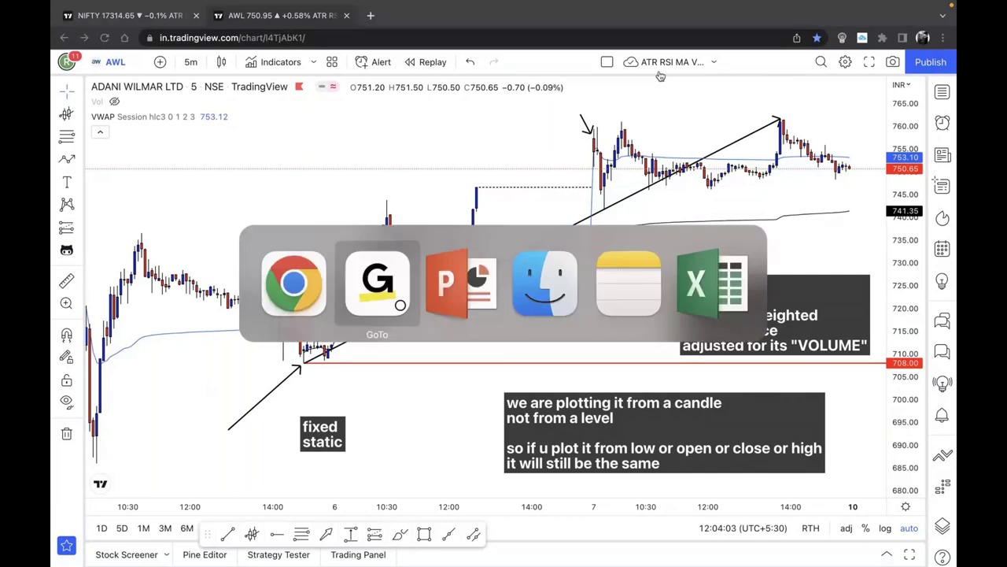
key(super+Tab)
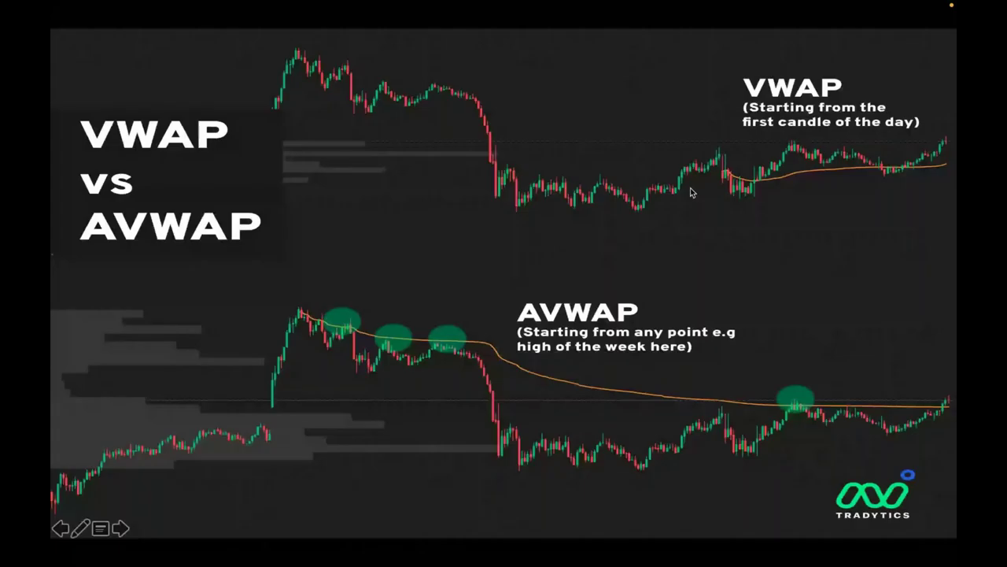
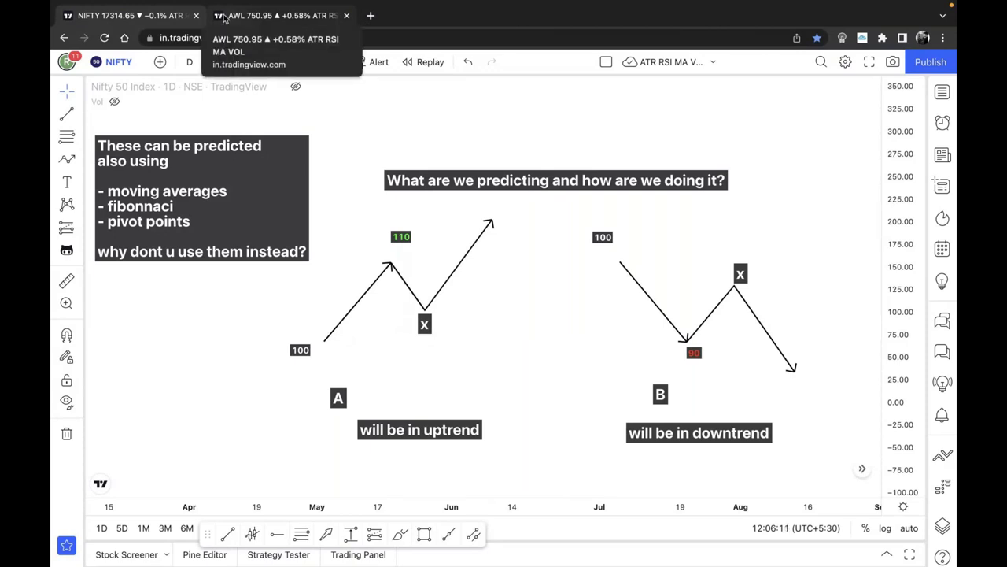
Step: Duplicate the AWL chart's browser tab and clear all drawings and indicators from the copy
click(224, 18)
click(79, 433)
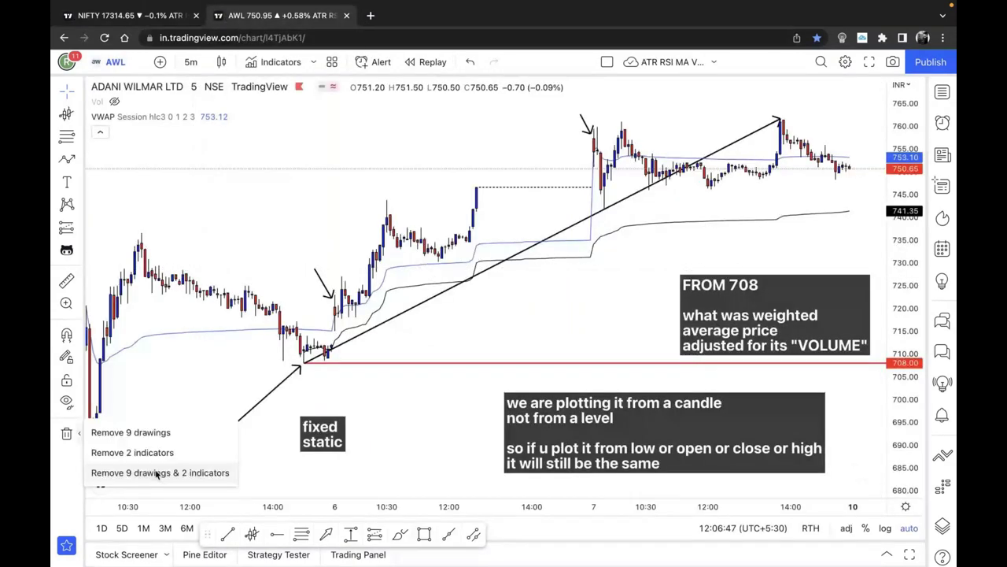
right_click(235, 17)
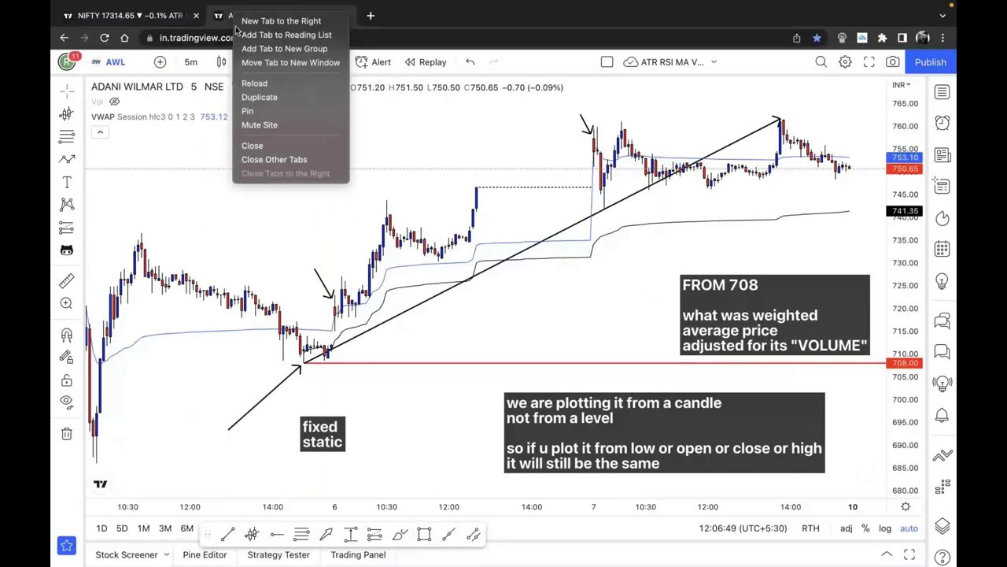
click(259, 97)
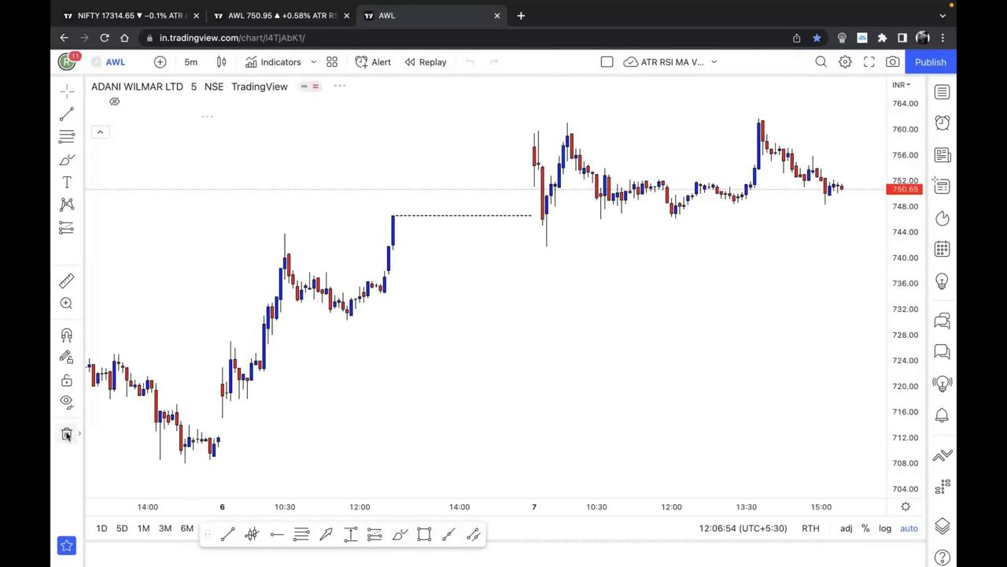
click(67, 436)
click(133, 452)
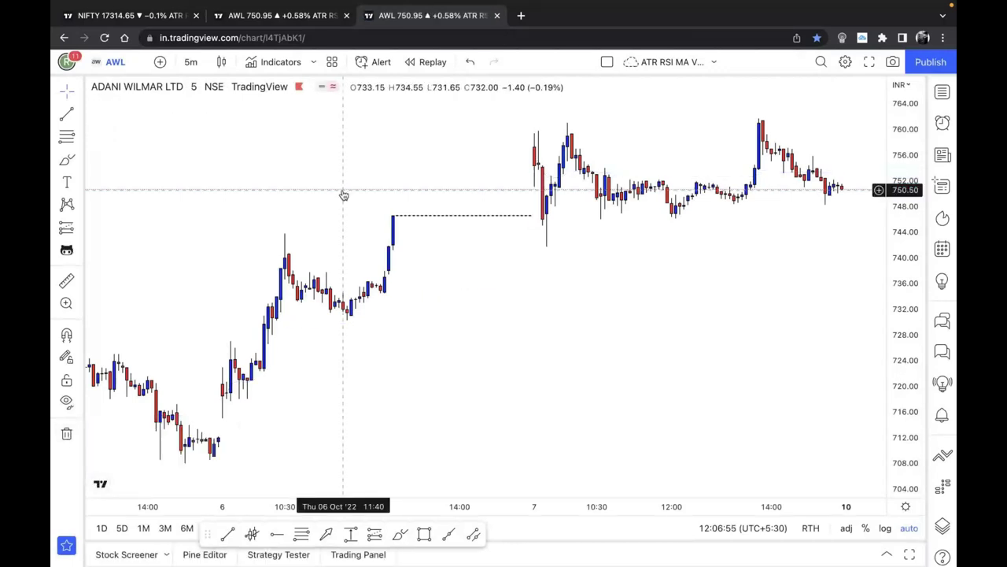
Step: Anchor an Anchored VWAP to the 6 October 11:45 candle and enable standard deviation bands with multipliers 1, 2 and 3
click(77, 116)
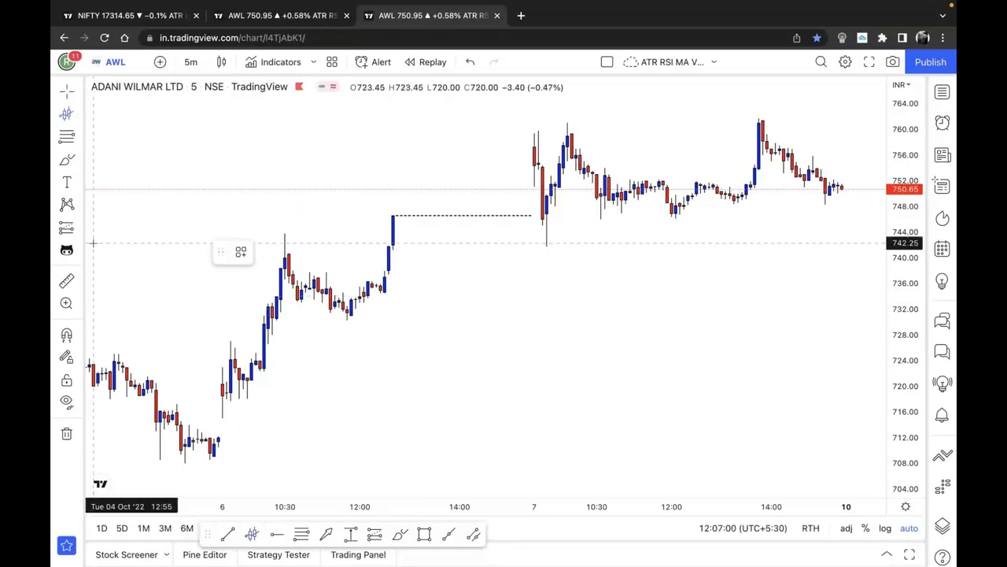
click(347, 314)
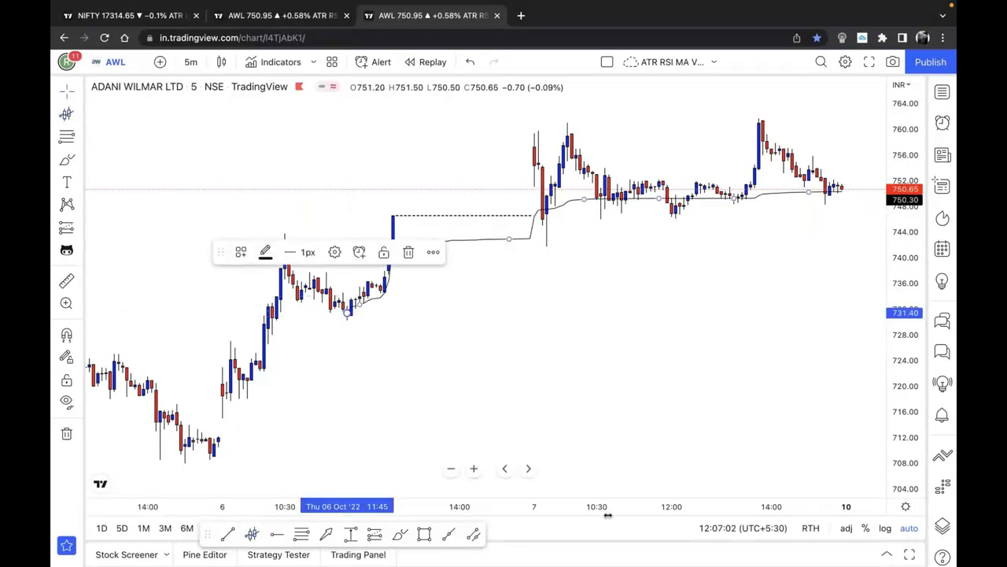
double_click(486, 241)
click(410, 154)
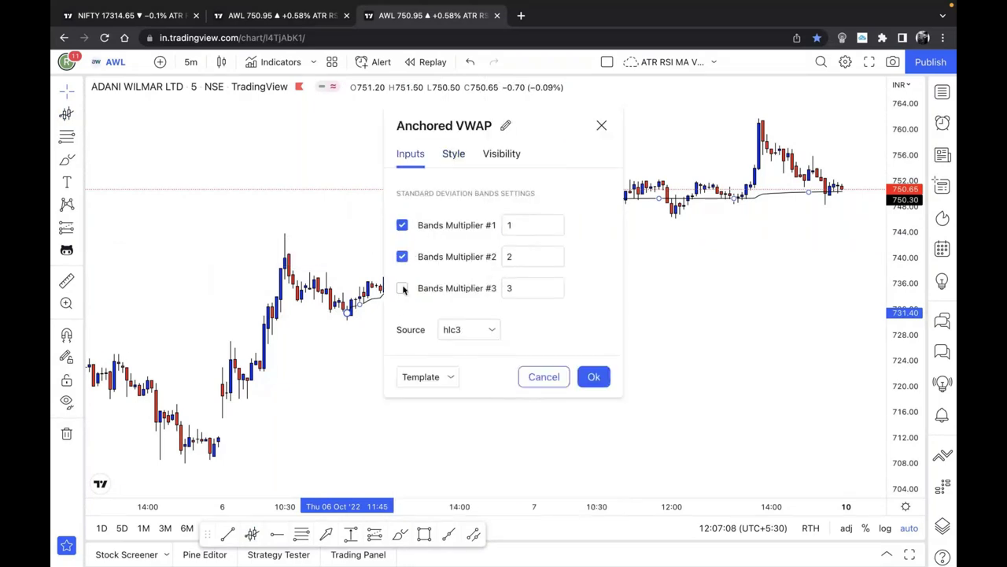
click(589, 377)
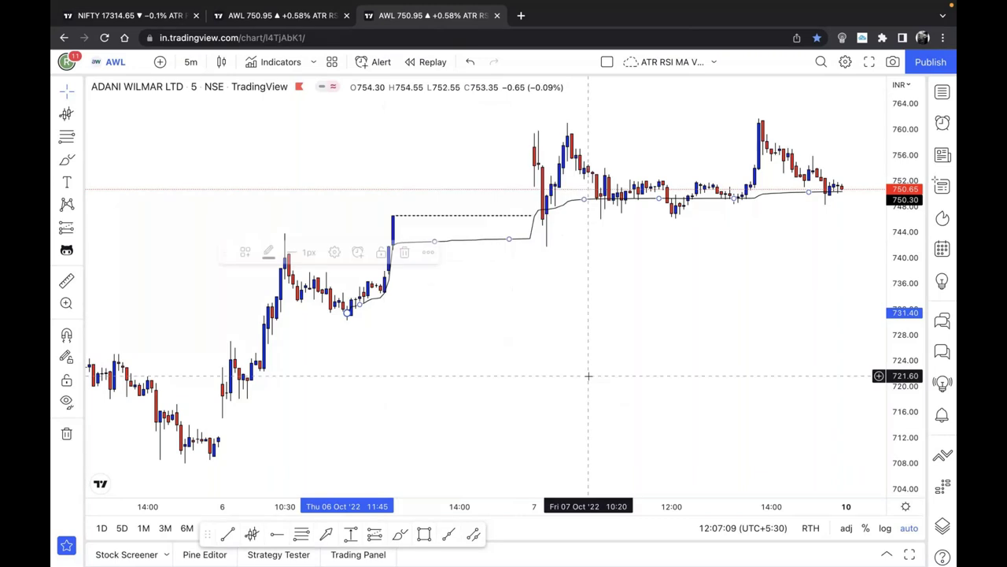
click(719, 388)
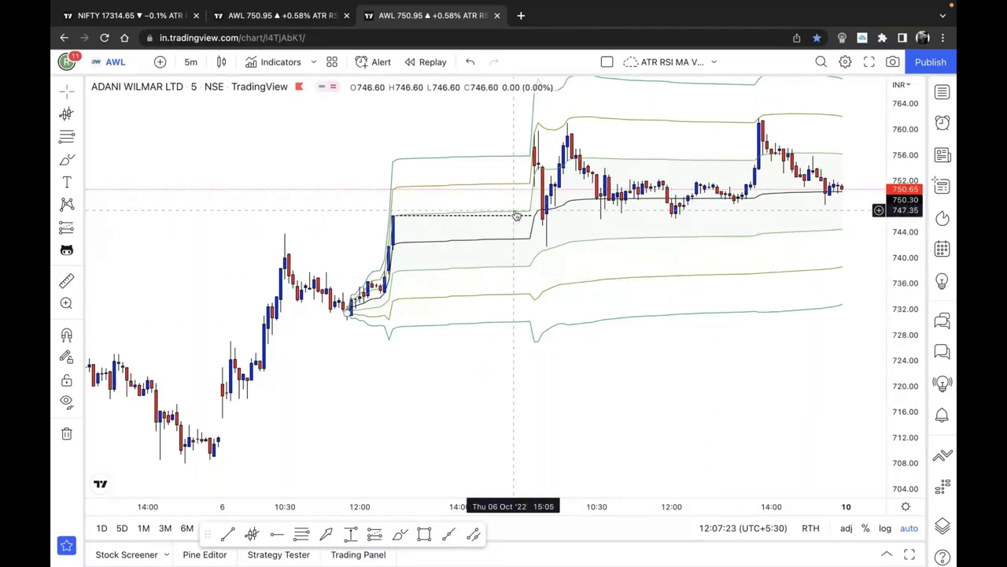
Step: Re-anchor the banded Anchored VWAP to the 4 October 15:15 candle at about 710
click(432, 163)
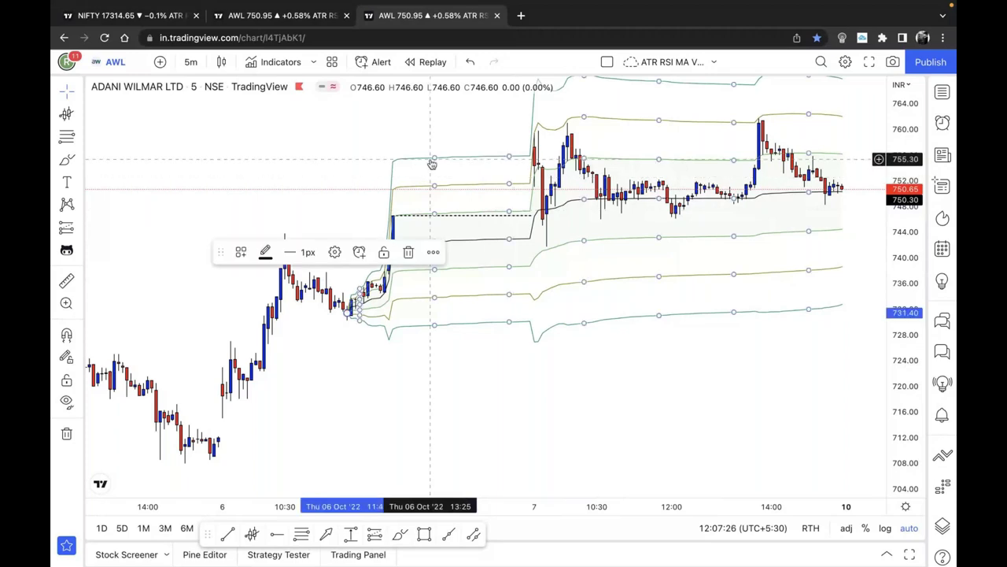
key(Delete)
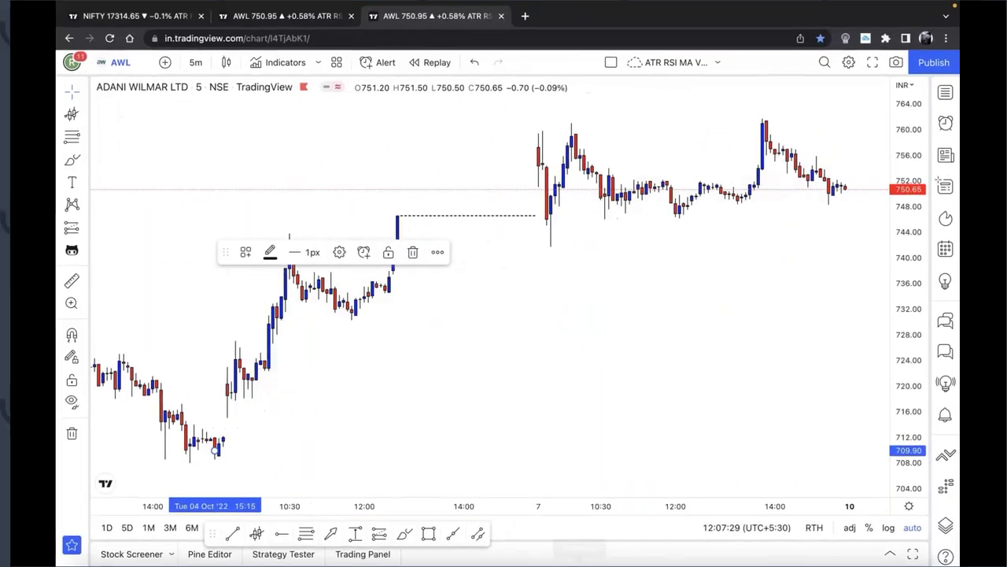
key(super+z)
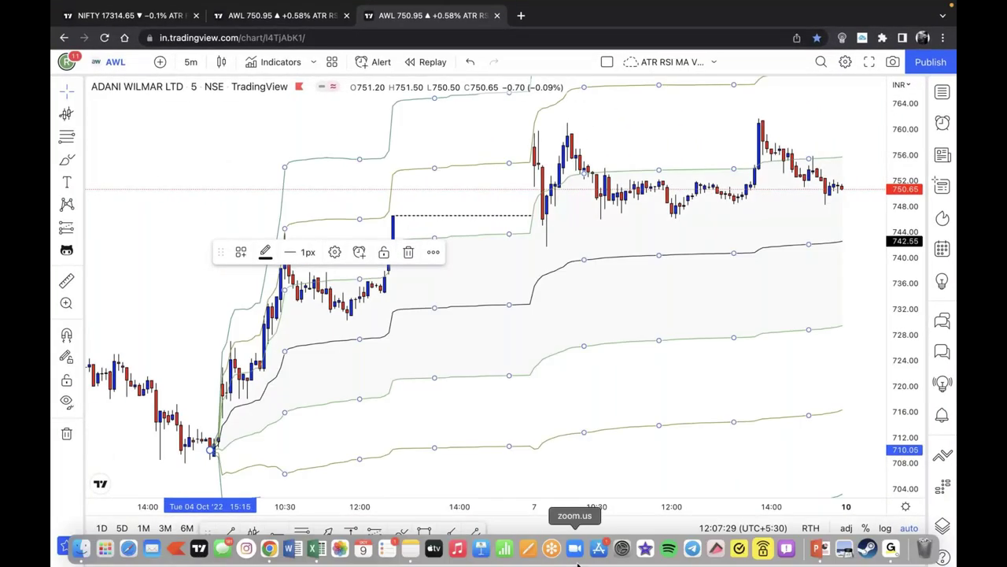
click(585, 275)
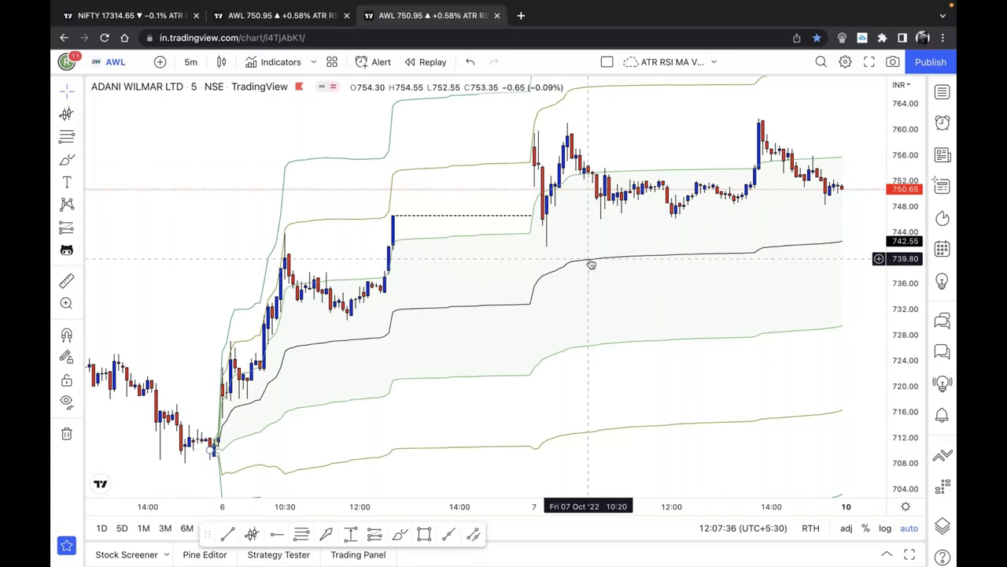
Step: Disable all three standard deviation bands of the Anchored VWAP, leaving only its main line
click(591, 263)
double_click(591, 263)
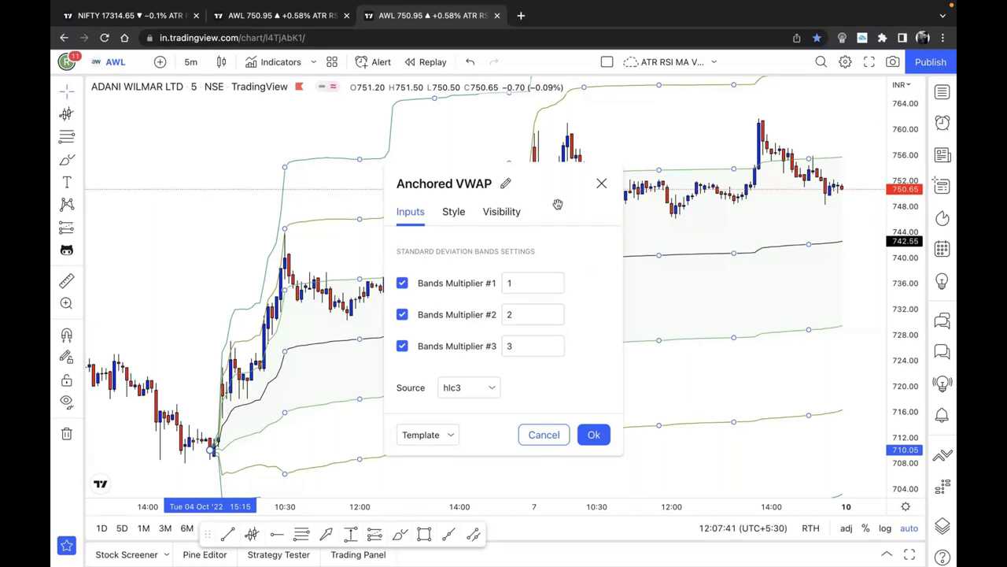
click(403, 283)
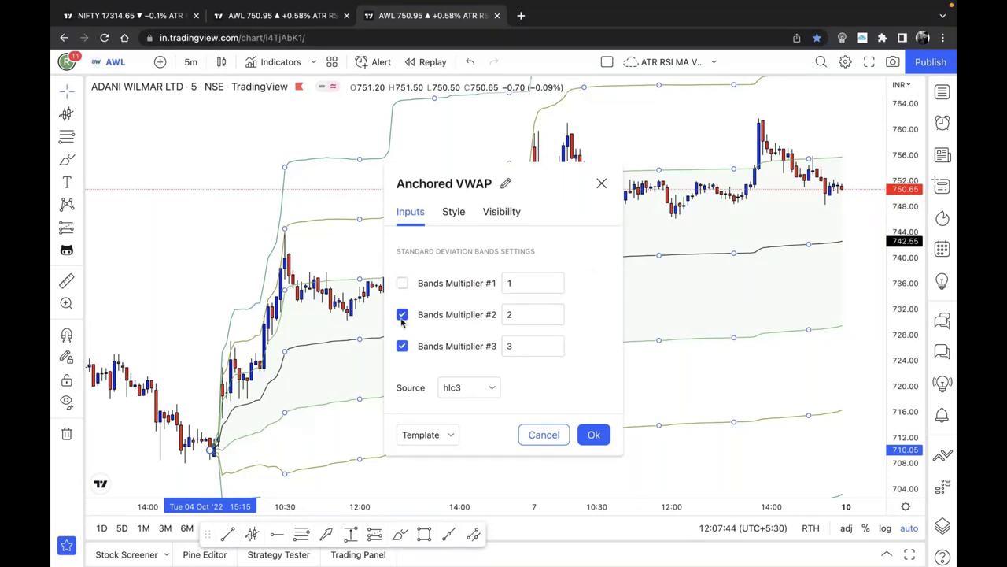
click(402, 316)
click(402, 345)
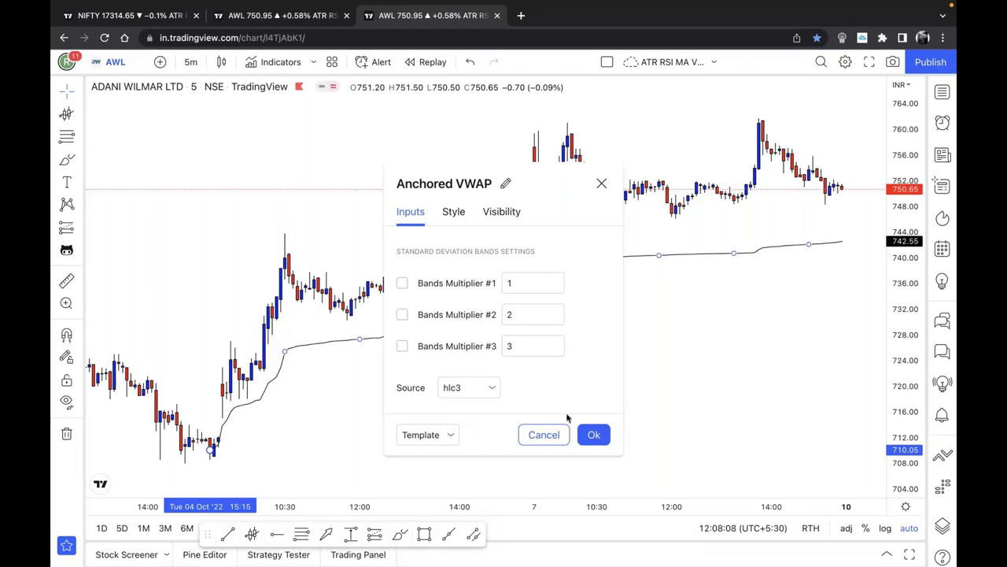
click(593, 434)
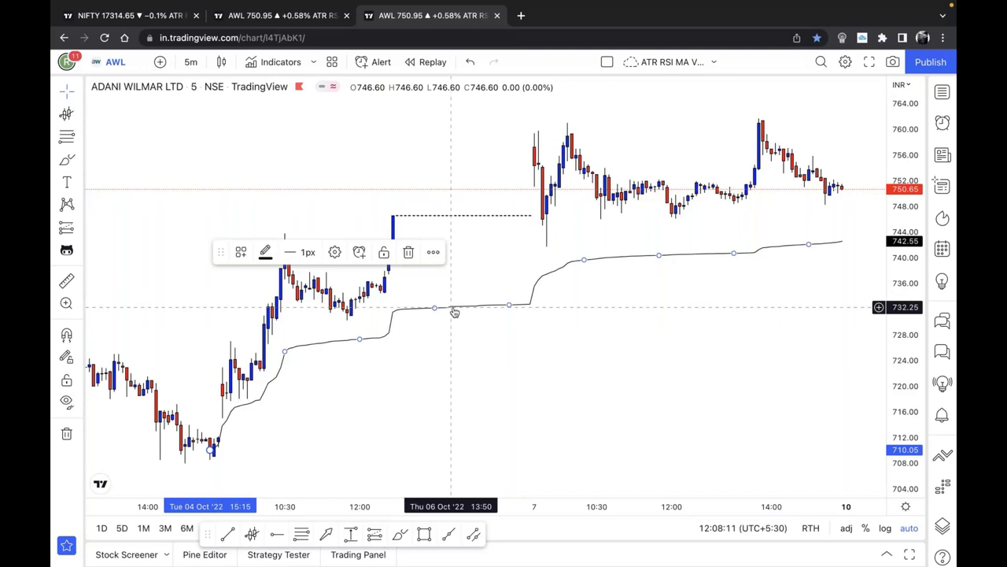
Step: Set the Anchored VWAP line's style to the second-thinnest line thickness
double_click(462, 307)
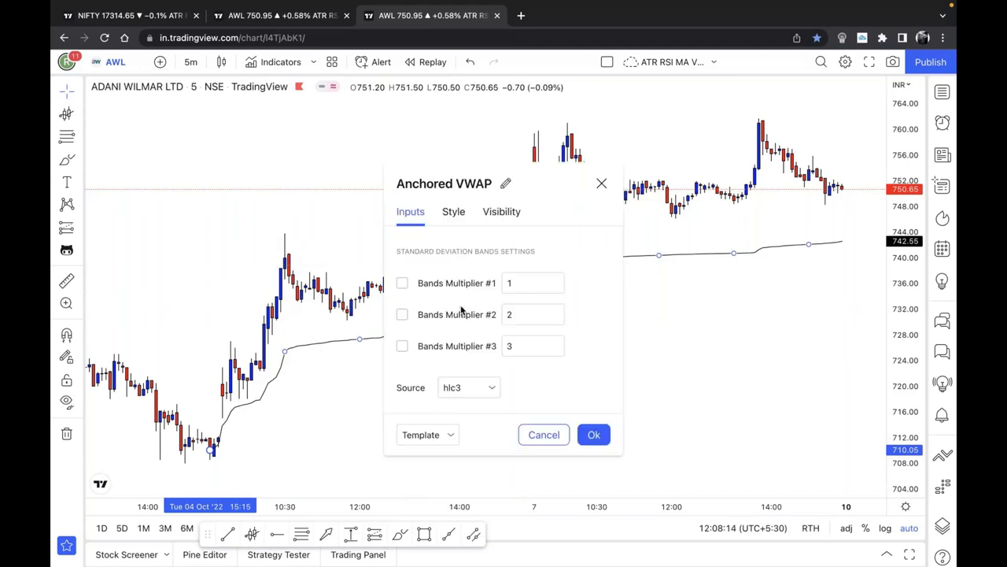
click(453, 212)
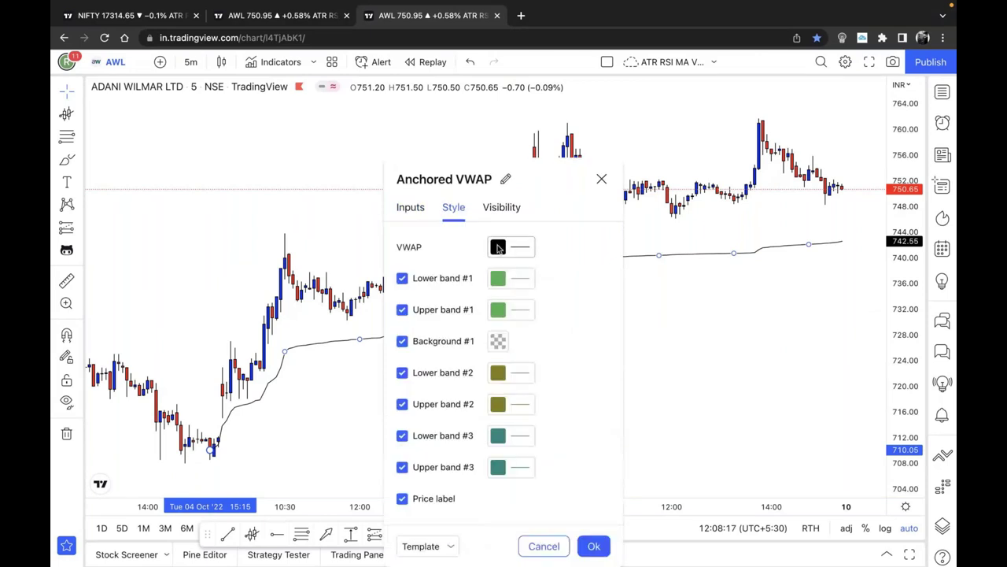
click(498, 249)
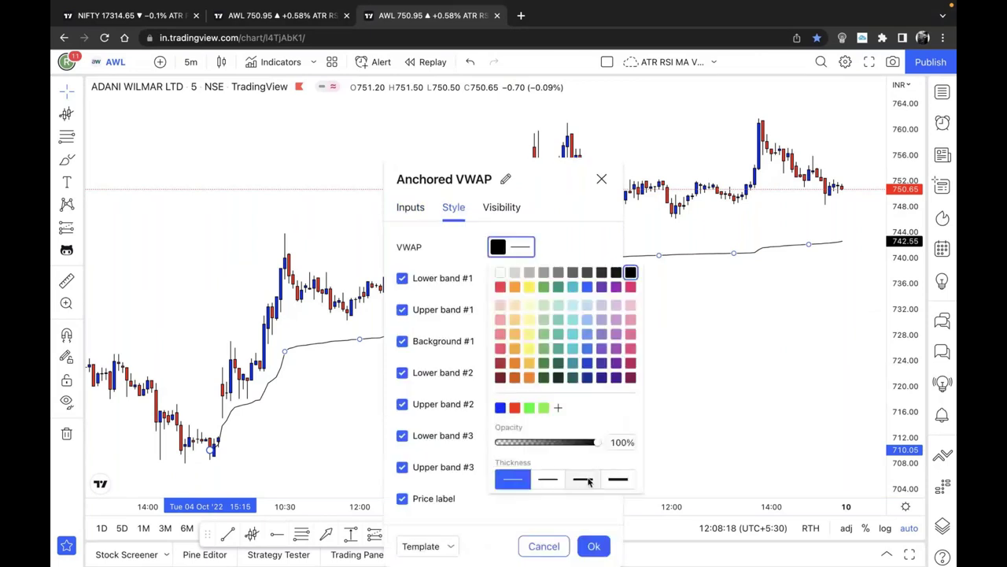
click(630, 480)
click(548, 479)
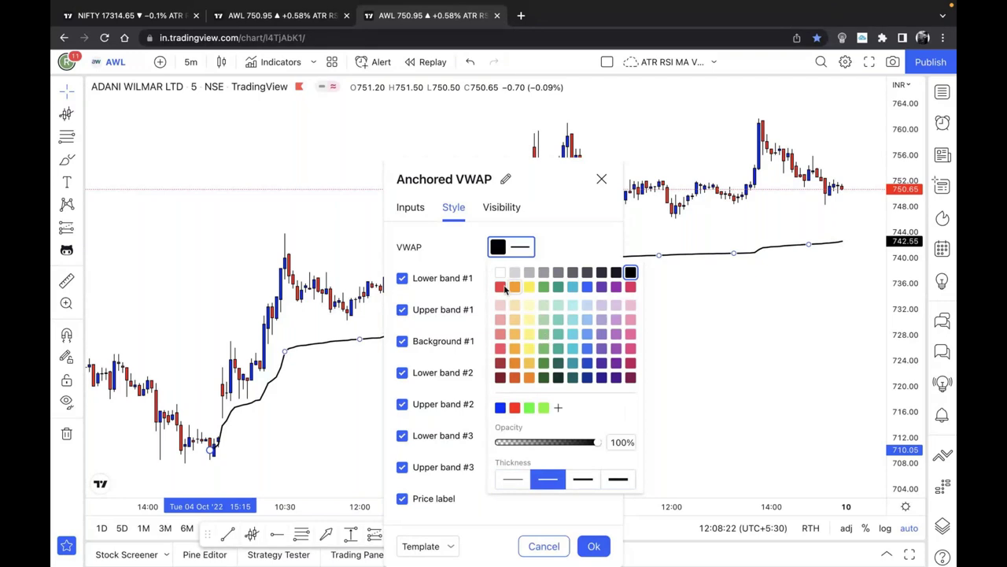
click(549, 258)
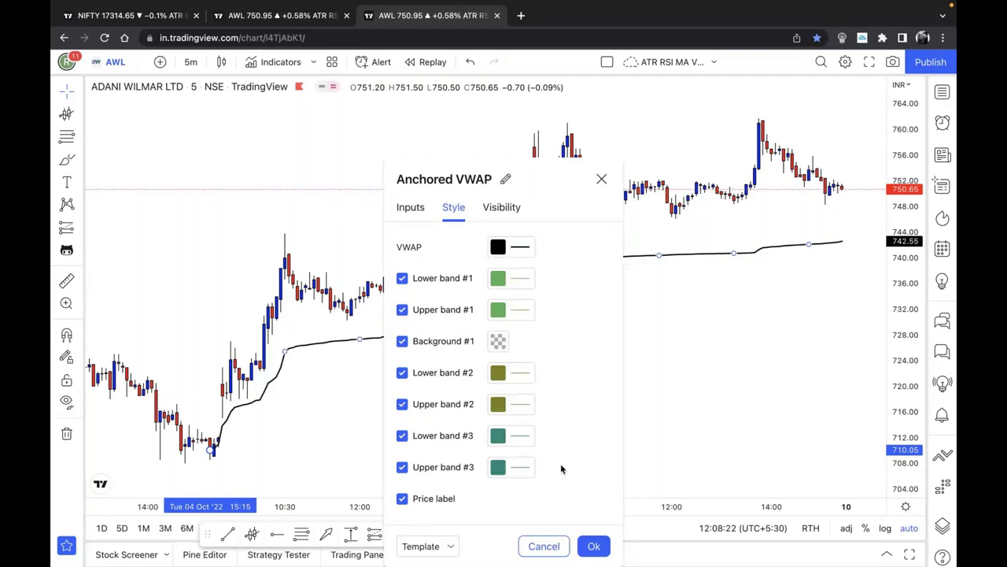
click(593, 546)
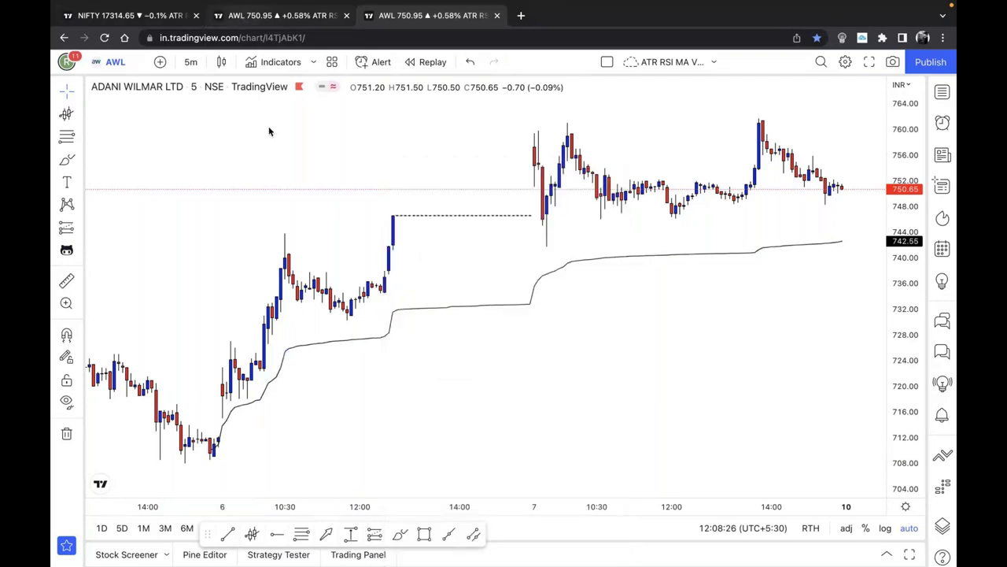
Step: Switch to the NIFTY diagram tab and move diagram A's 100 label and its first arrow's start slightly lower and further left
click(224, 24)
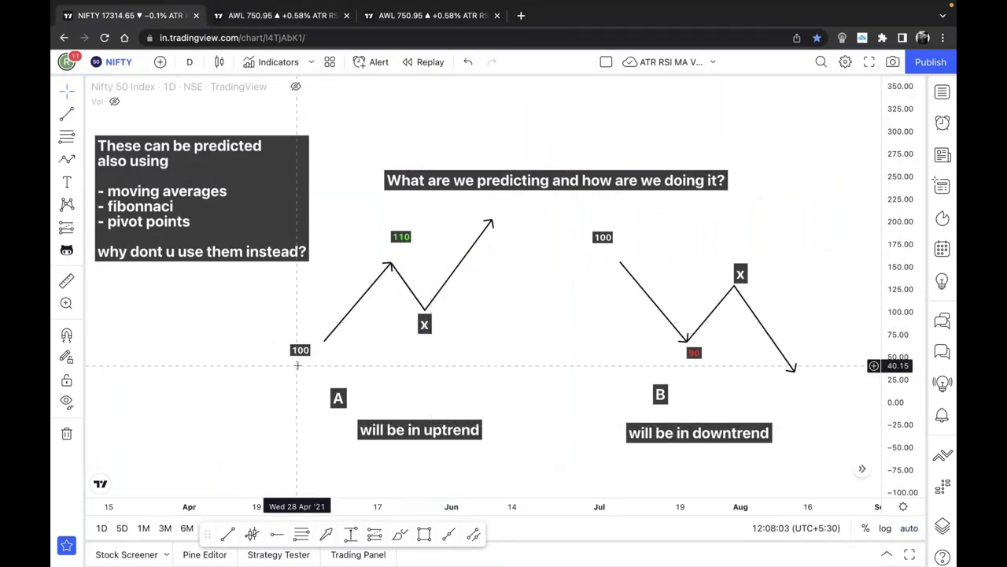
drag(299, 352, 292, 378)
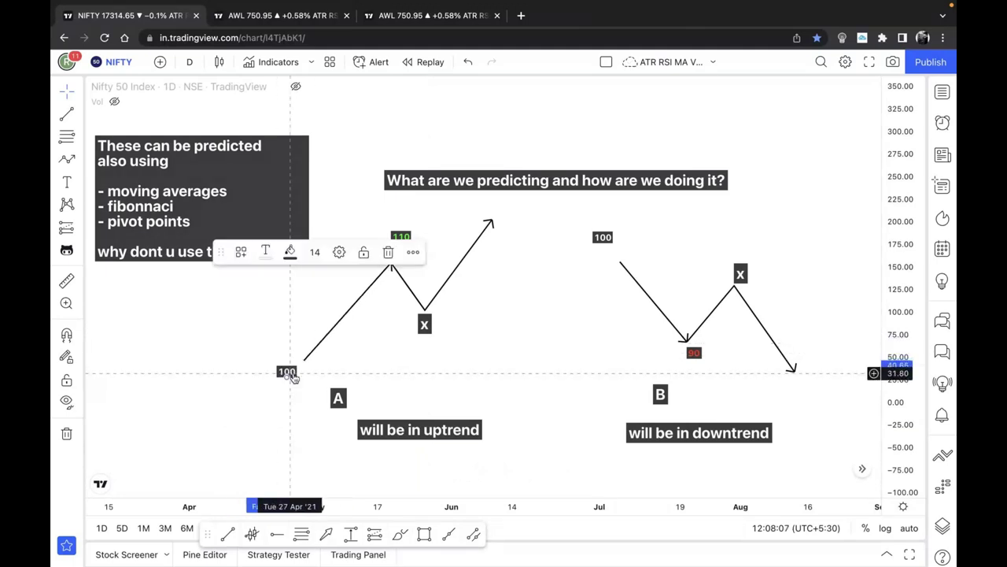
click(406, 392)
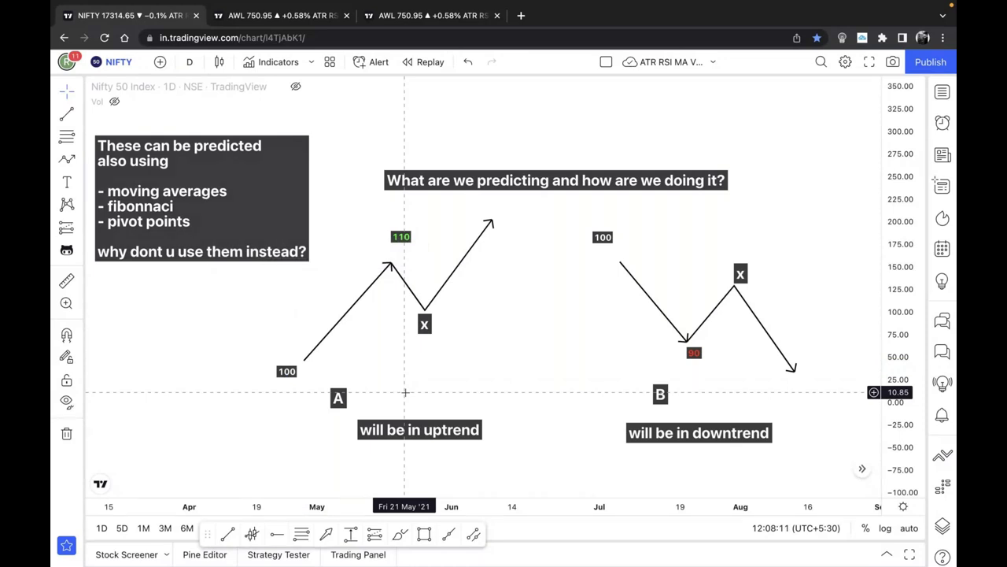
Step: Sketch red freehand Brush curves from diagram A's 100 start past its x point and from diagram B's 100 start past its x point
click(64, 118)
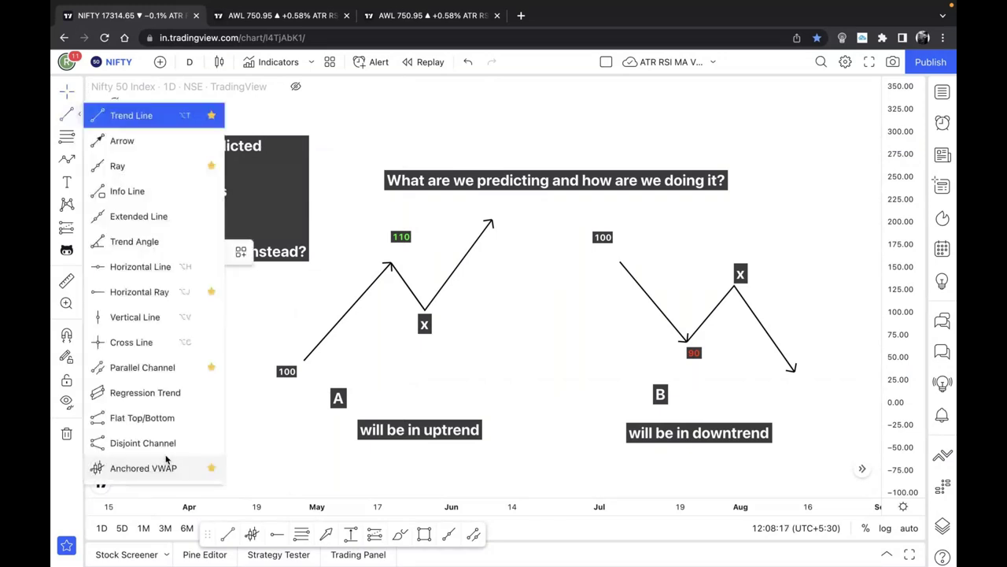
click(165, 468)
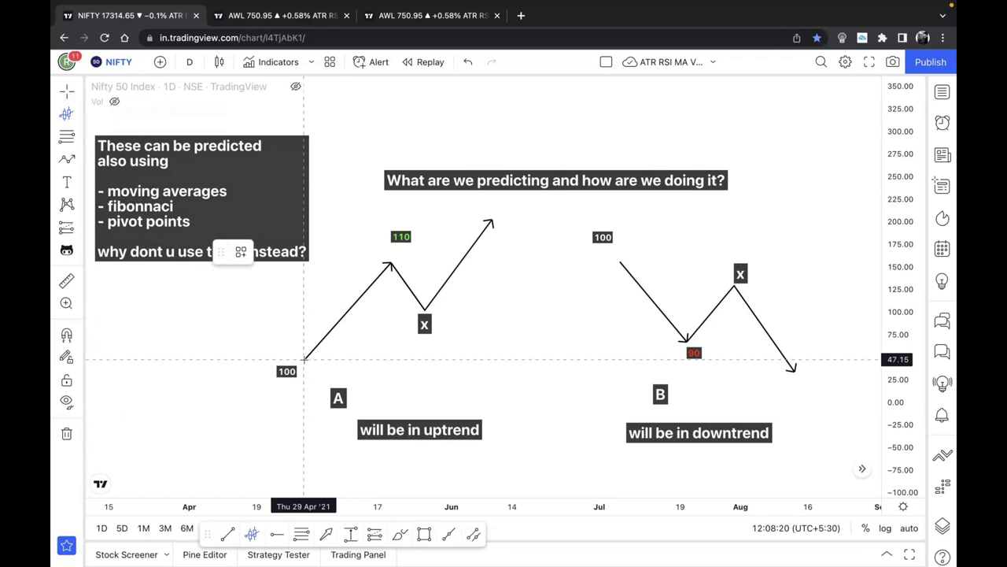
click(67, 158)
click(118, 157)
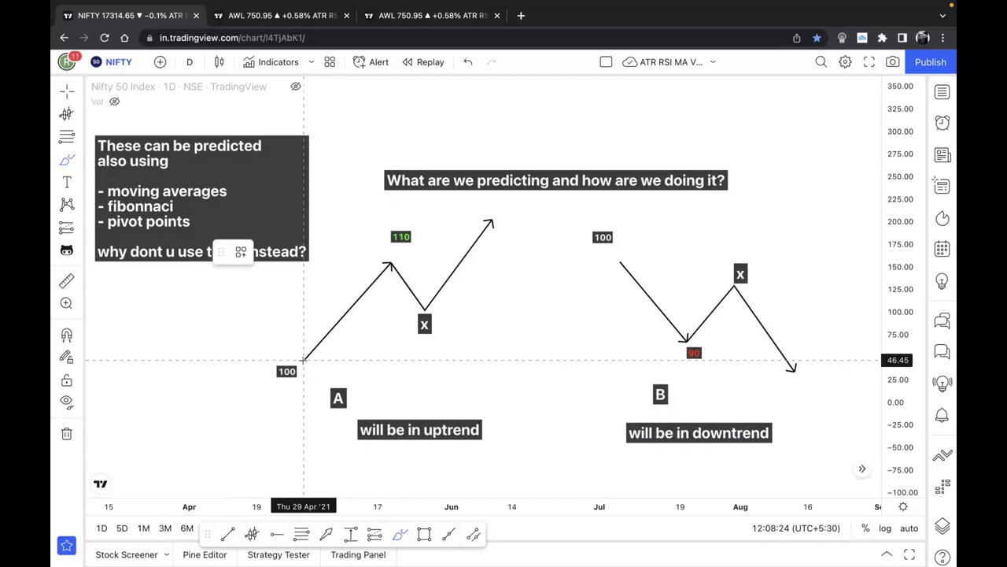
mouse_move(306, 359)
mouse_down()
mouse_move(376, 330)
mouse_move(472, 317)
mouse_up()
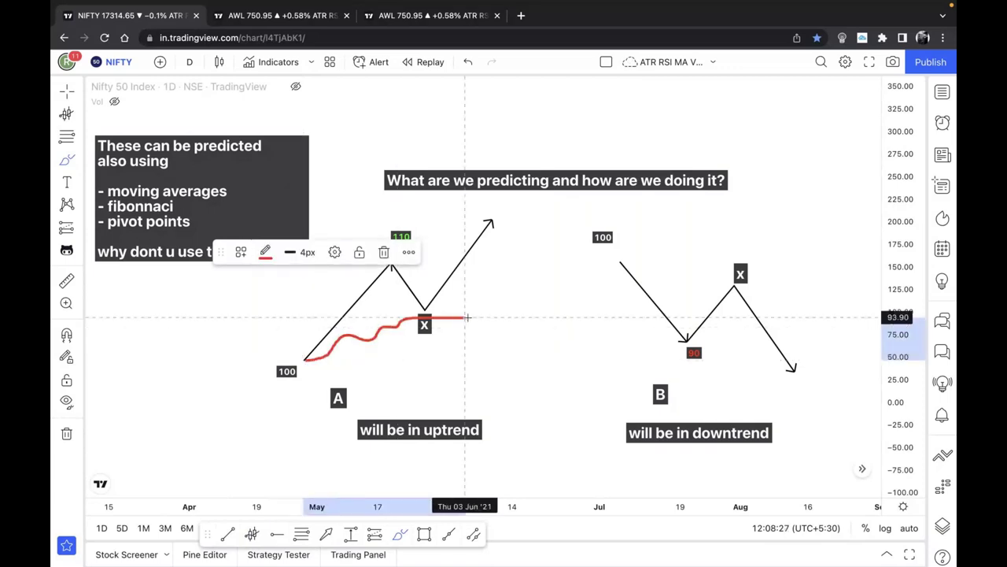
key(ctrl+z)
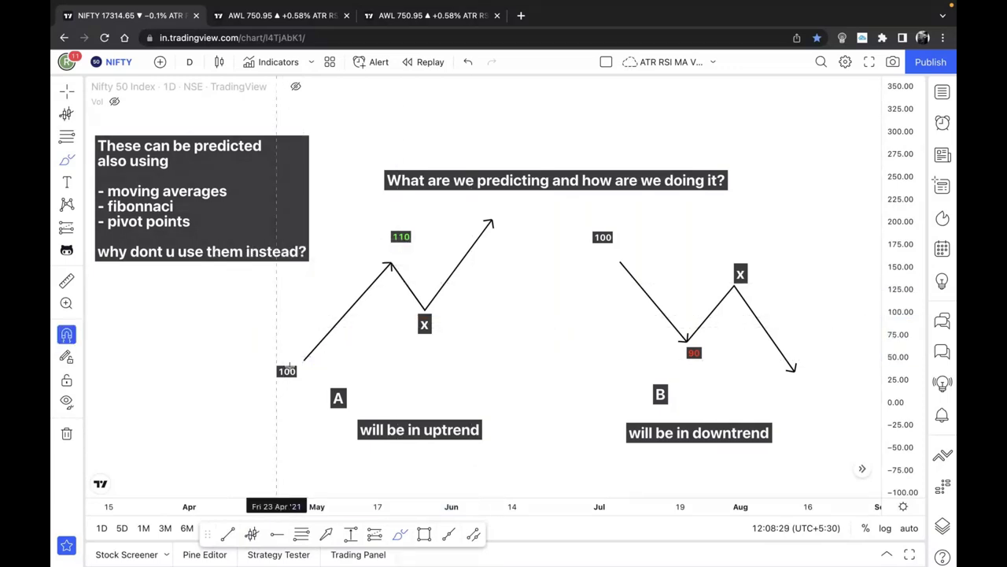
mouse_move(305, 360)
mouse_down()
mouse_move(405, 312)
mouse_move(453, 311)
mouse_up()
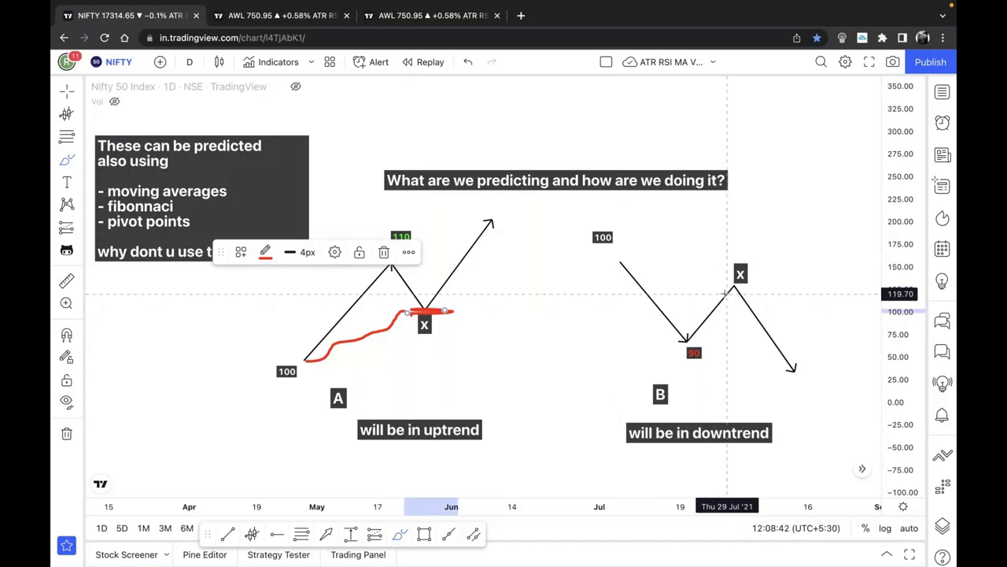
drag(621, 262, 781, 289)
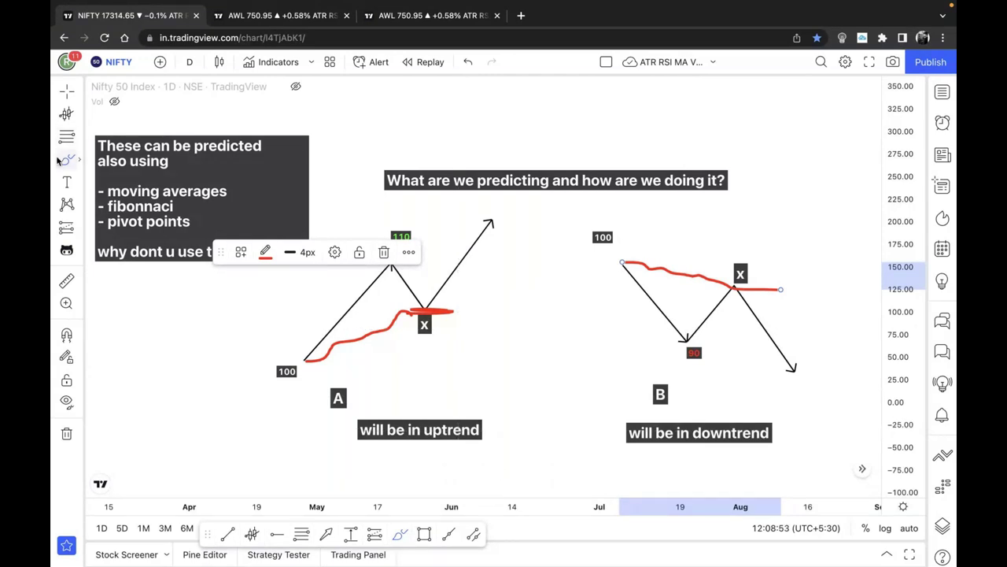
Step: Draw a short rising arrow that leads up to diagram A's 100 label
key(alt+t)
click(217, 406)
click(269, 378)
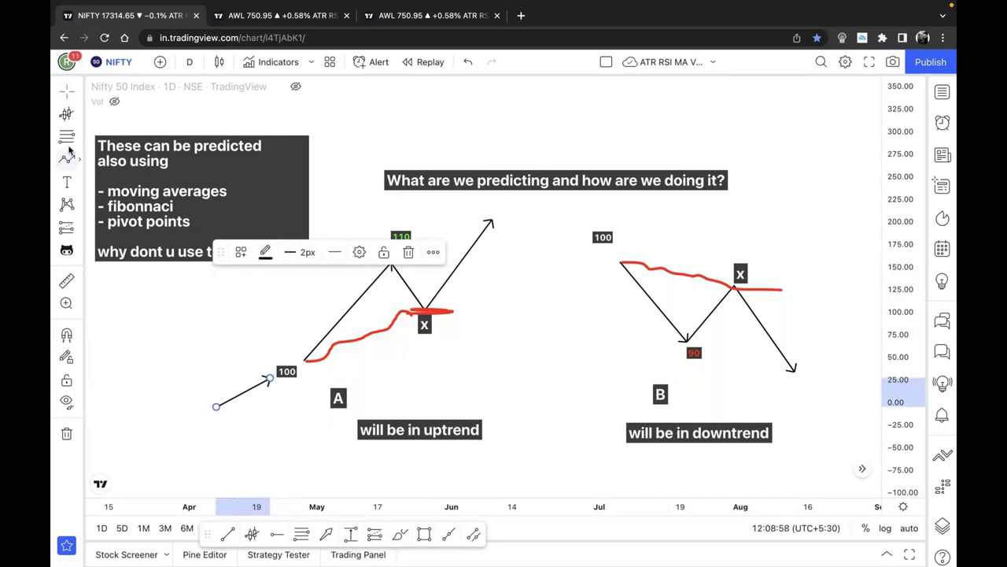
Step: Label the tip of diagram A's second rising arrow 115 and extend it with a pullback and a new rise to about 270
click(743, 210)
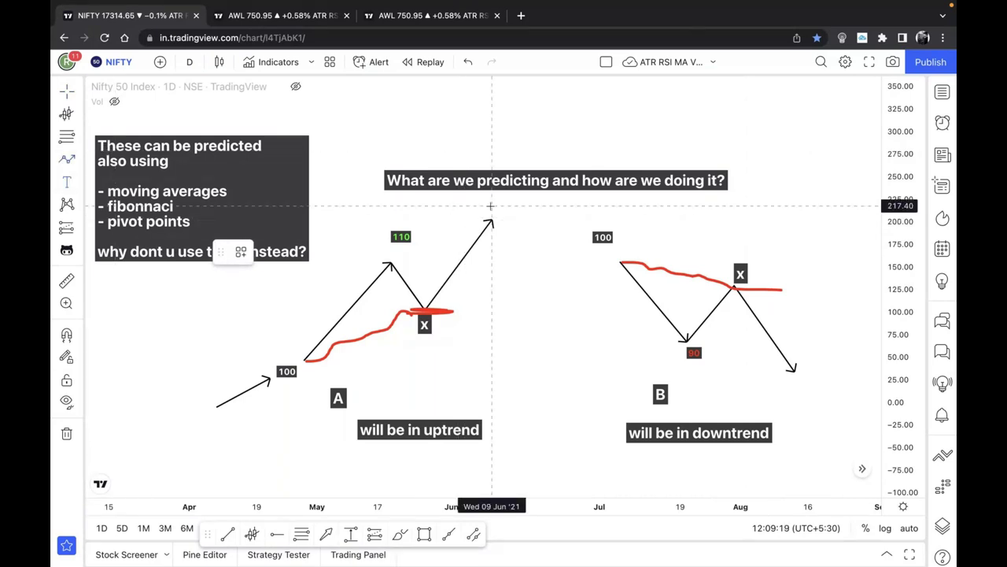
drag(489, 222, 498, 228)
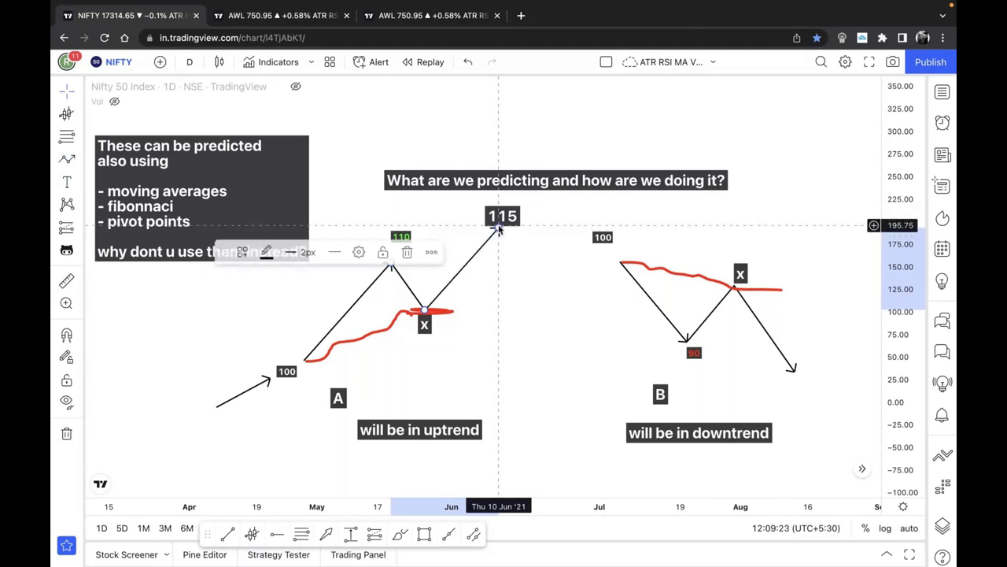
click(499, 230)
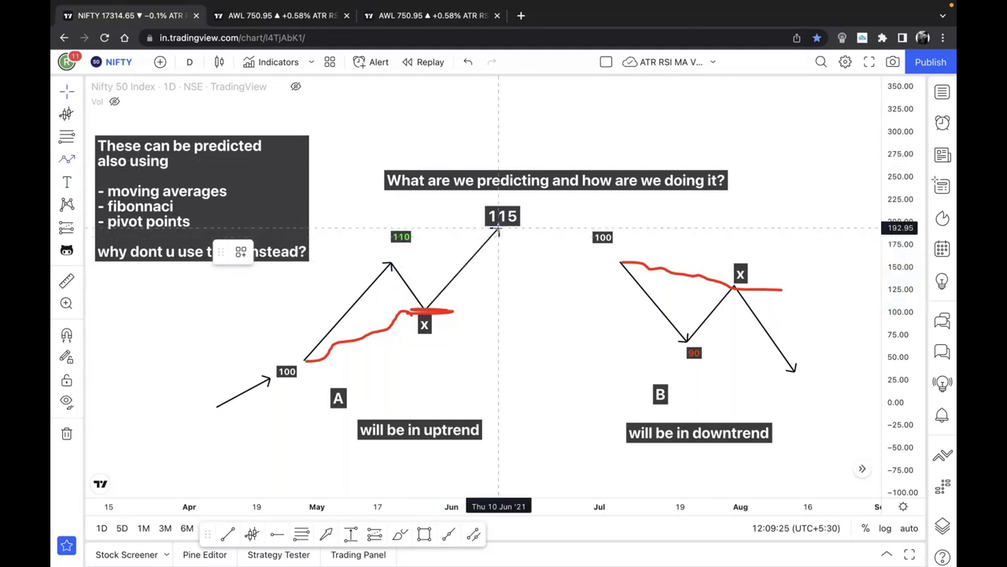
drag(499, 230, 532, 272)
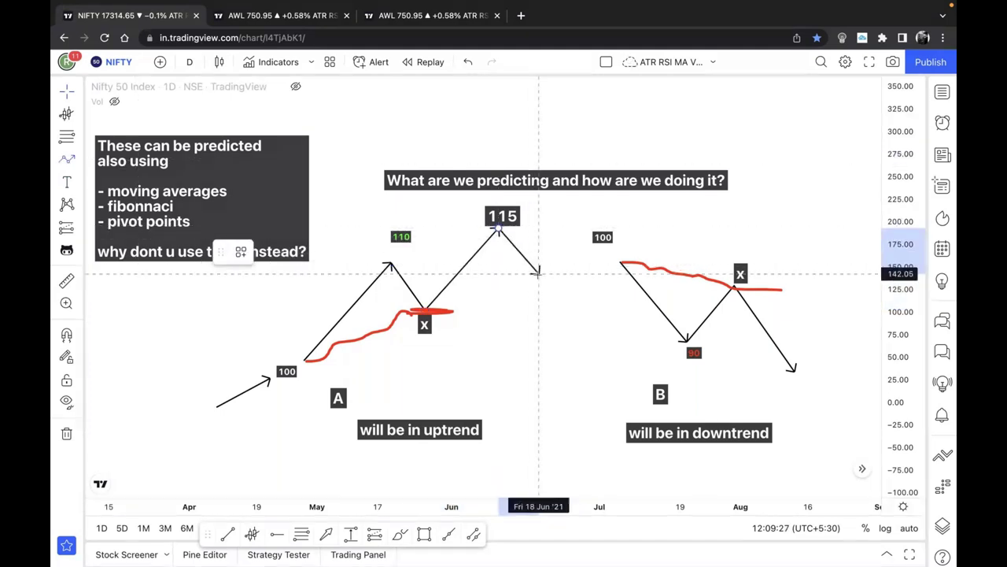
mouse_move(533, 271)
mouse_down()
mouse_move(525, 264)
mouse_move(538, 272)
mouse_up()
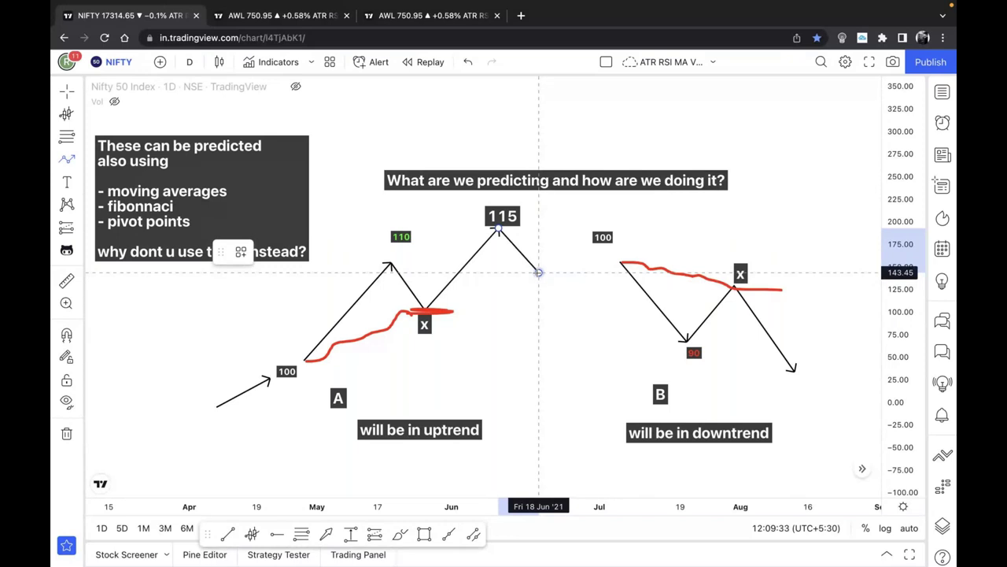
click(538, 273)
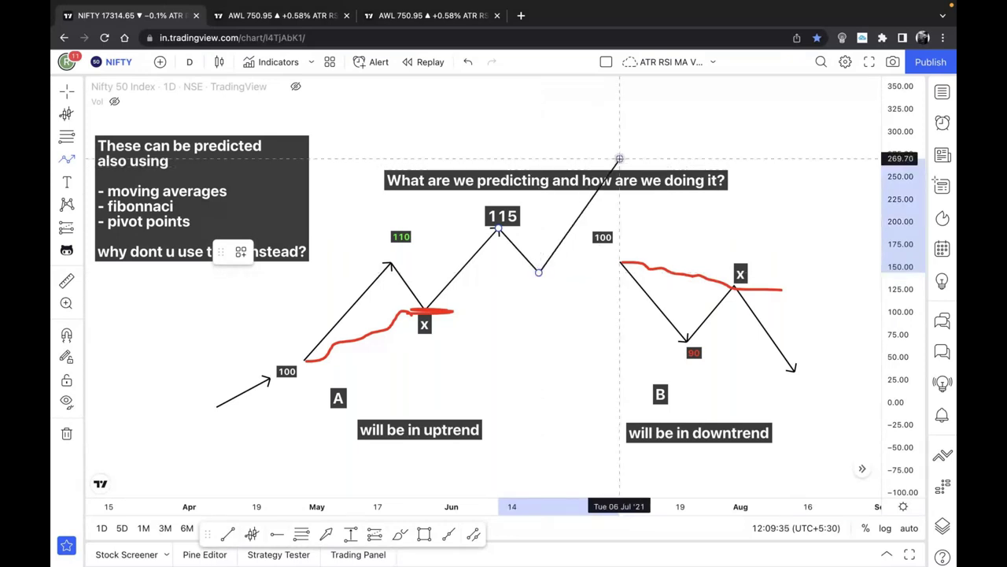
double_click(620, 158)
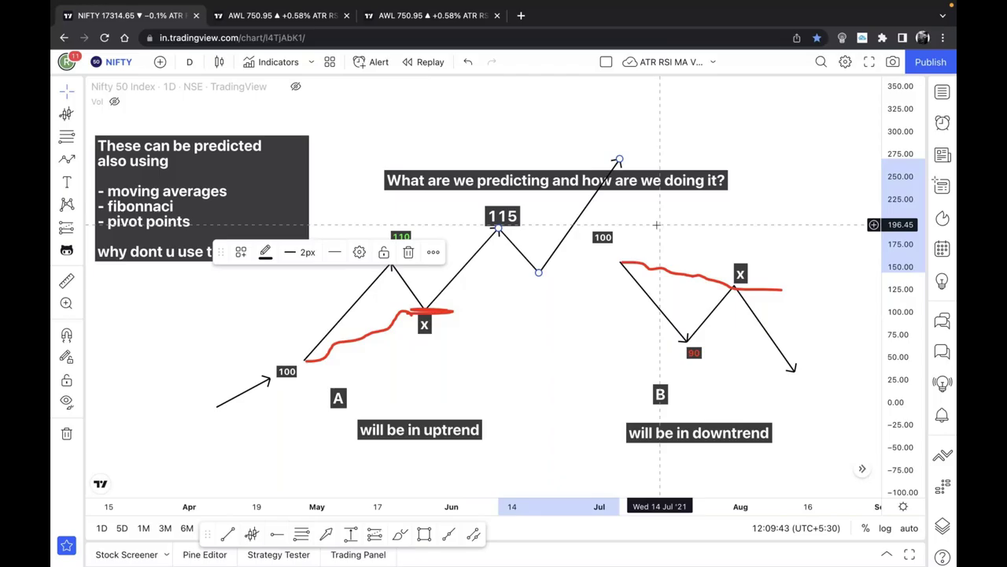
Step: Switch to the PowerPoint slide about practising with IPOs, and return to the AWL daily chart in the browser
key(super+Tab)
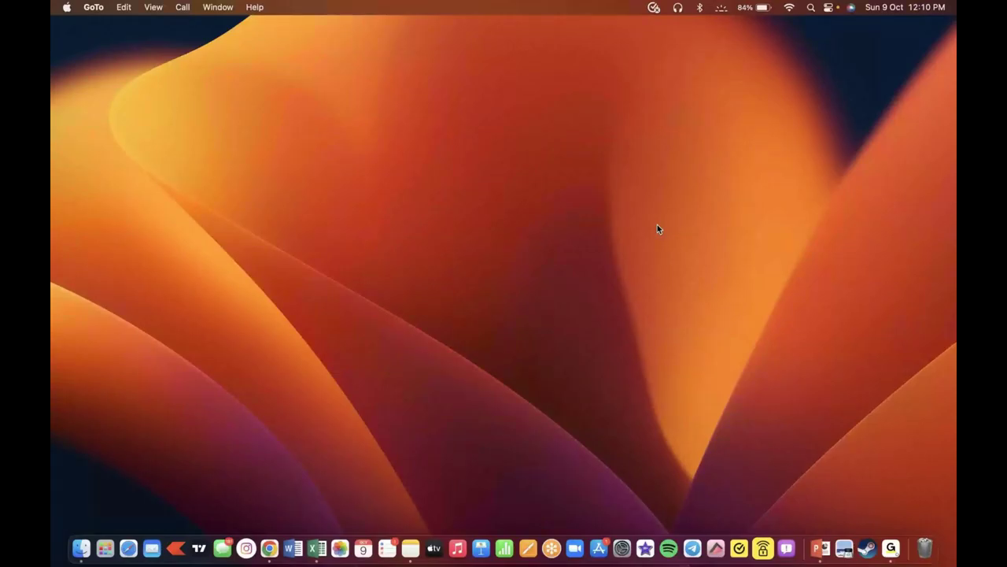
key(super+Tab)
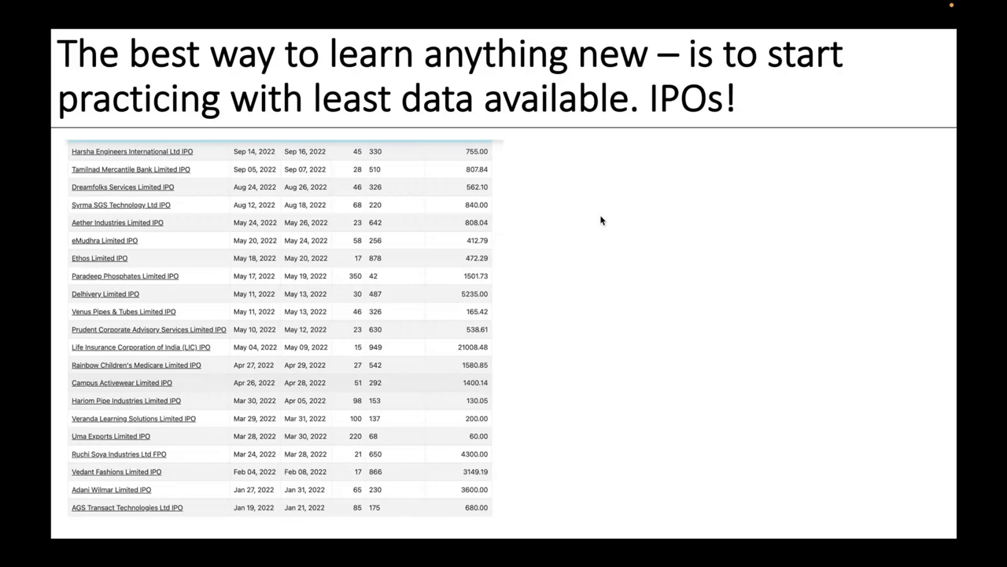
key(super+Tab)
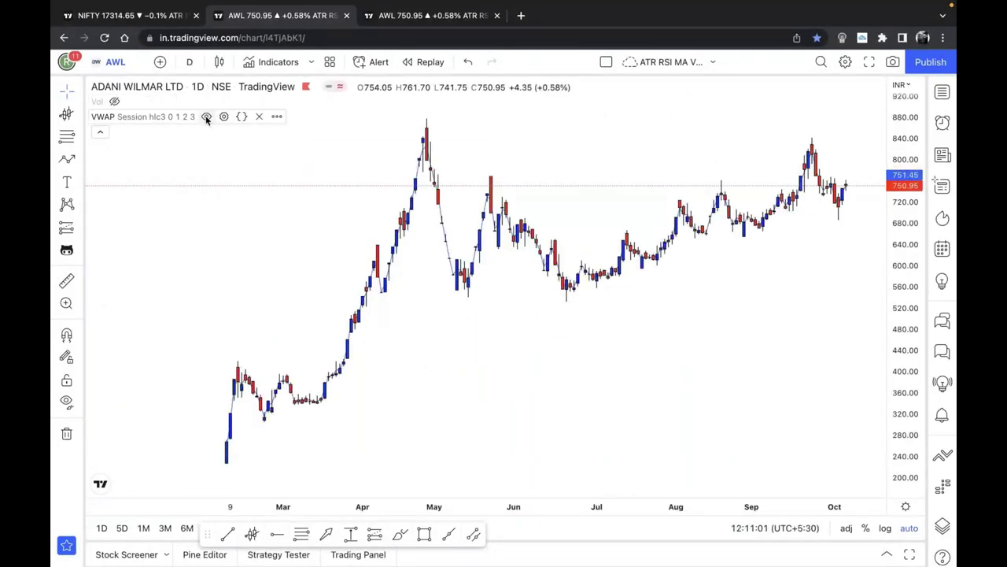
Step: Hide the session VWAP indicator and start a bar replay of the AWL daily chart at 14 February 2022
click(206, 118)
scroll(360, 299, up, 10)
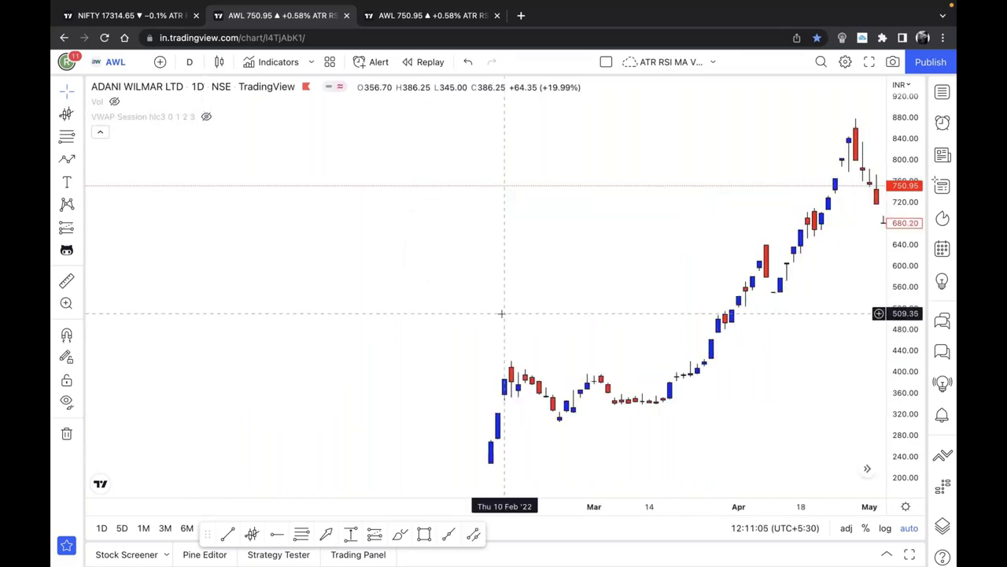
click(431, 61)
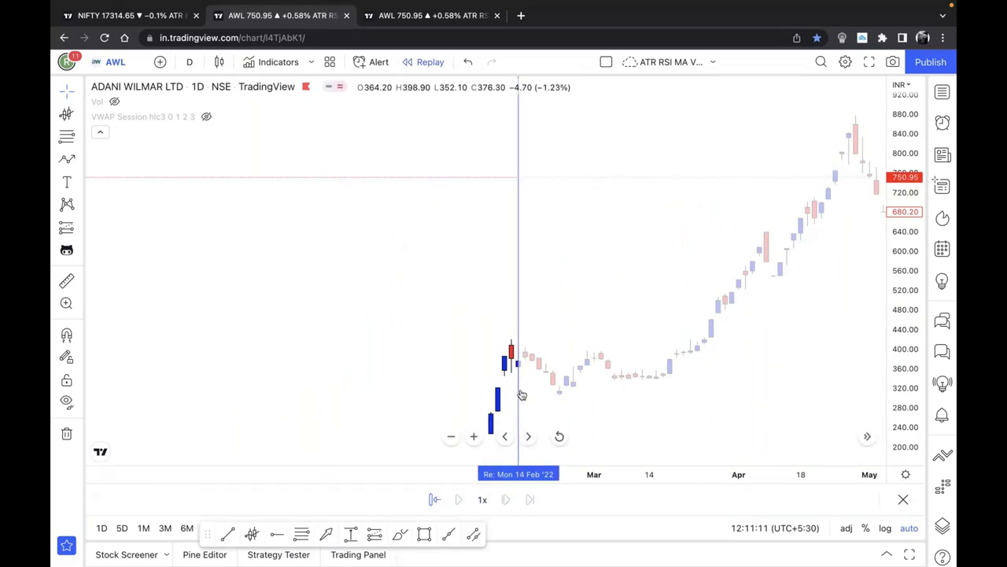
click(521, 393)
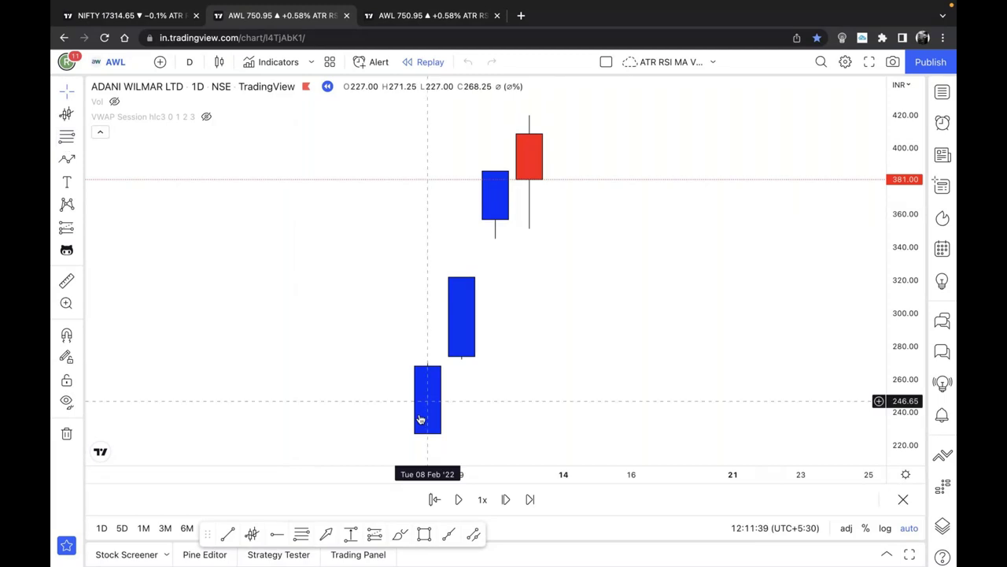
Step: Add price notes for 227.00 at the 8 February candle's low and 419.90 at the 11 February candle's high
scroll(421, 420, up, 2)
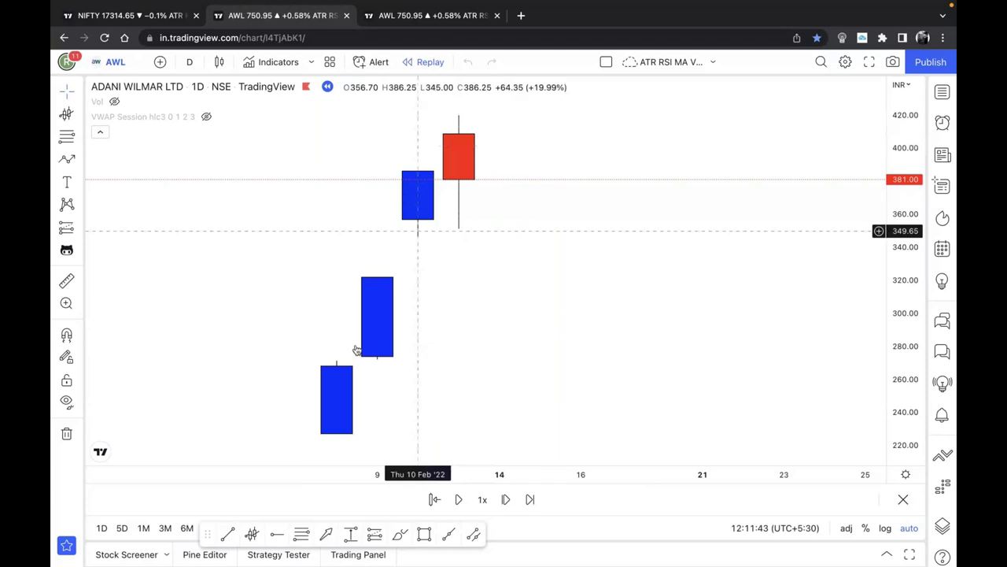
click(77, 159)
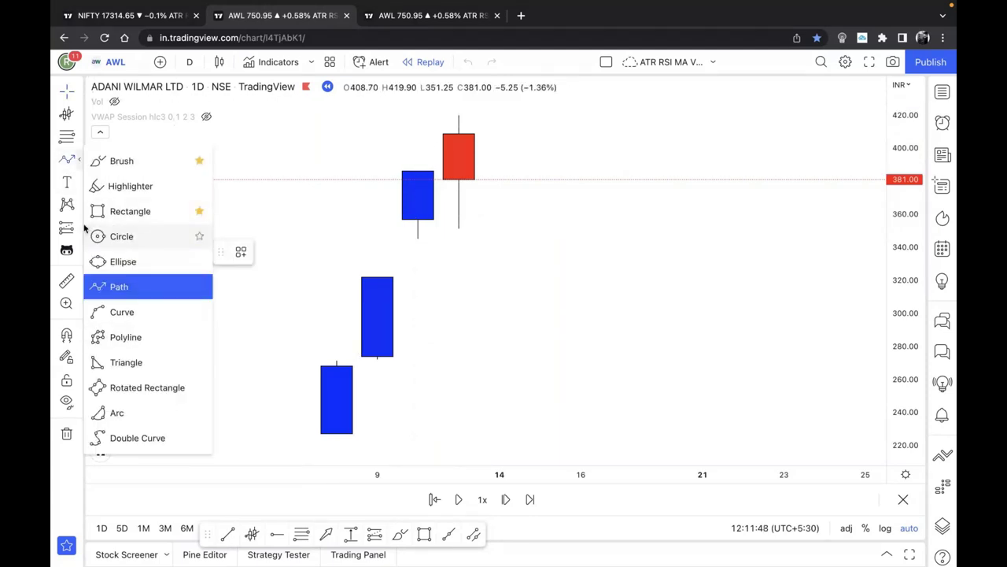
click(75, 178)
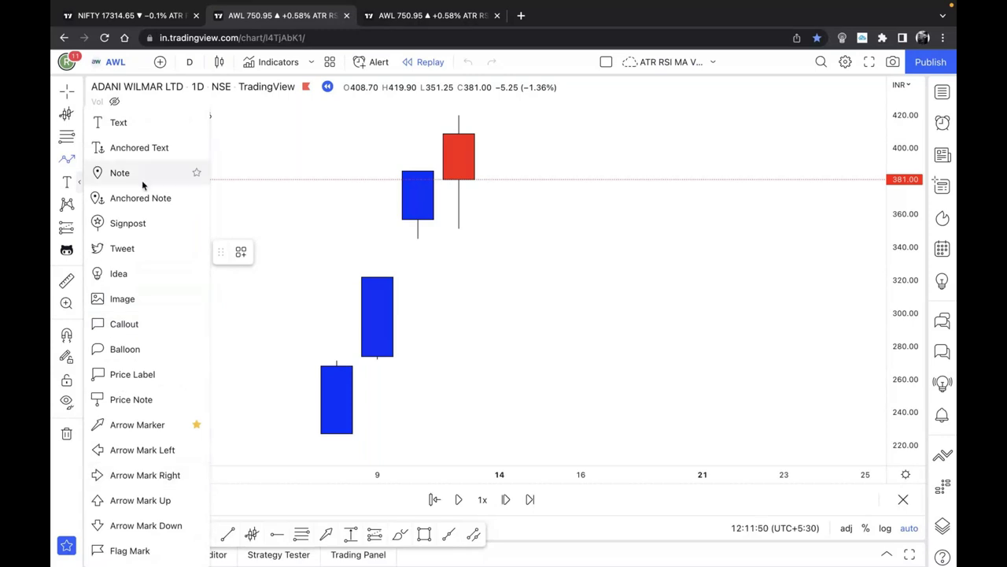
click(139, 396)
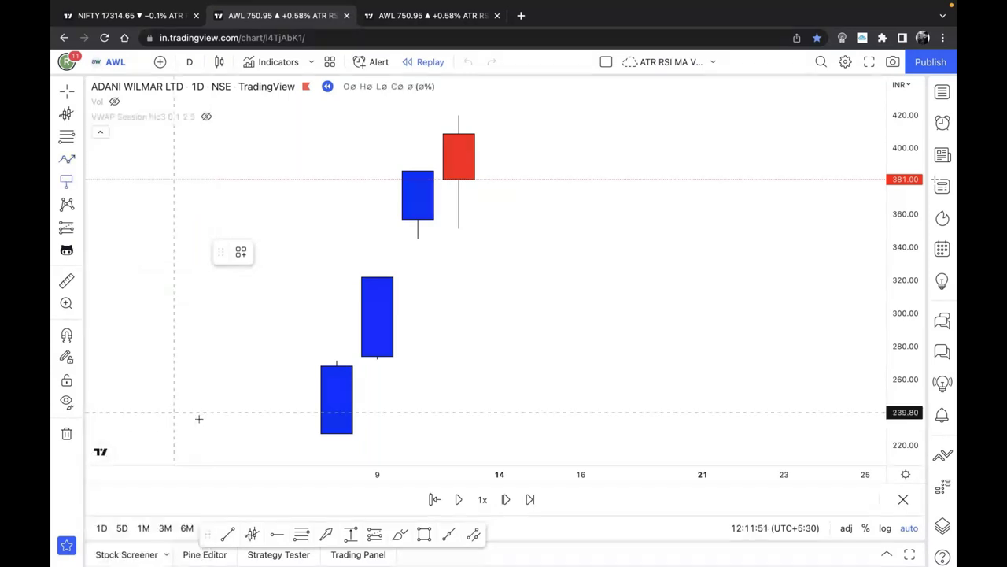
click(336, 433)
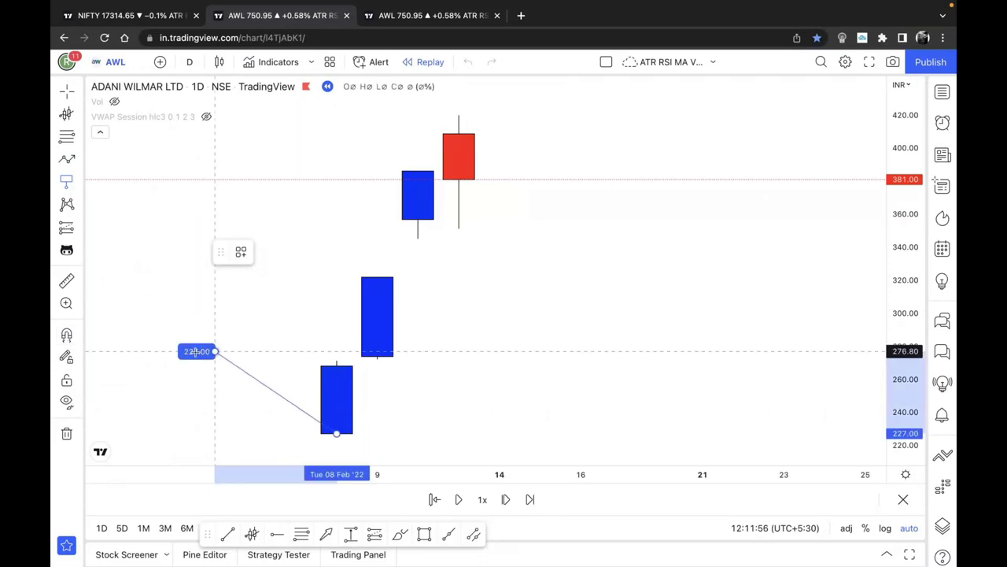
click(196, 367)
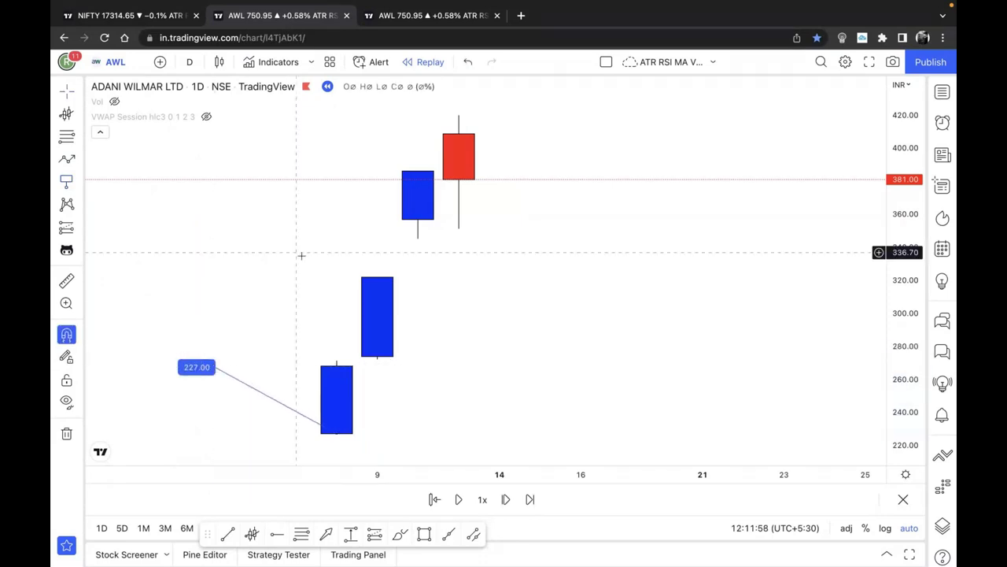
click(459, 116)
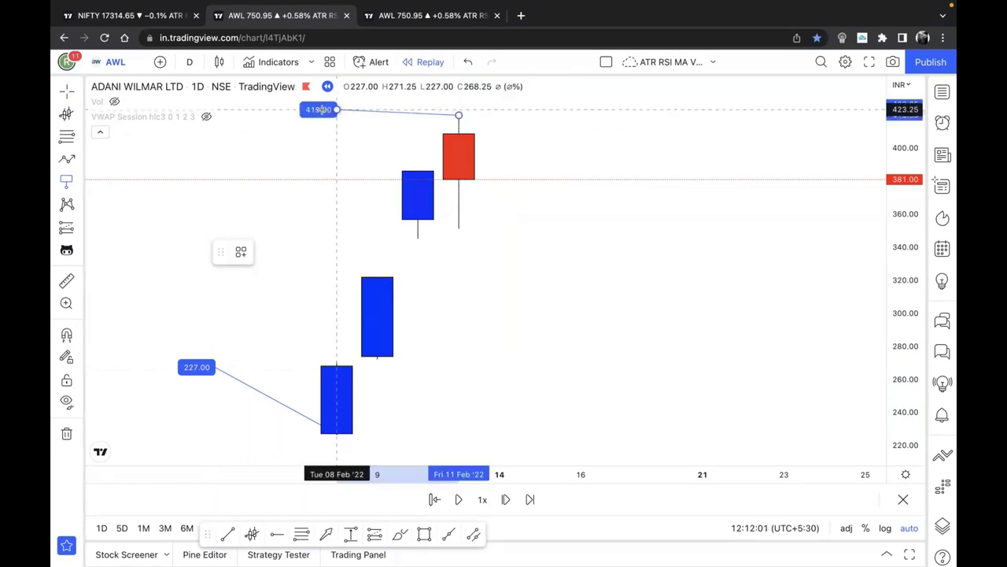
click(322, 109)
scroll(679, 259, down, 2)
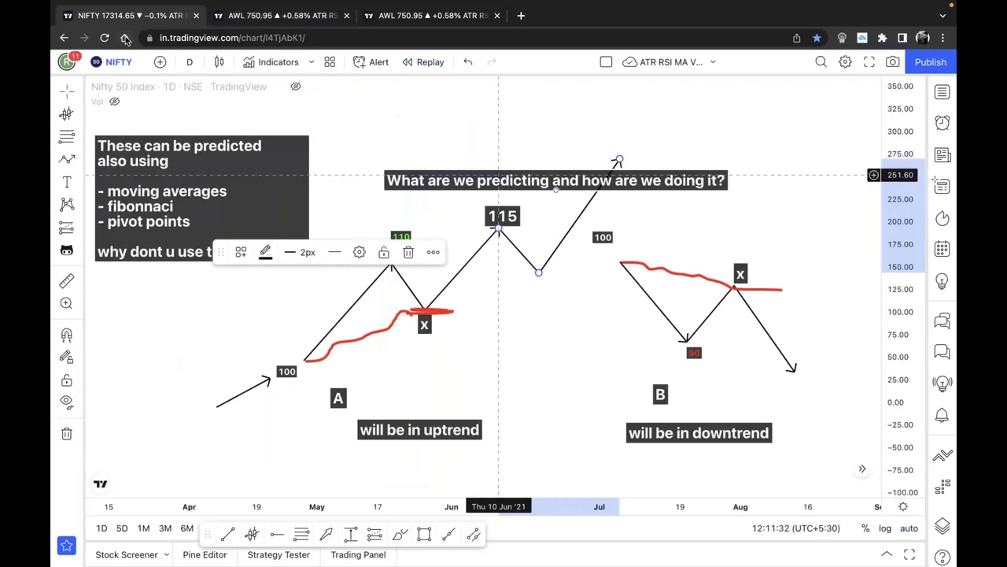
Step: On the NIFTY chart, remove the 115 label and the pullback-and-rise extension beyond diagram A's second rising arrow
click(389, 337)
key(ctrl+z)
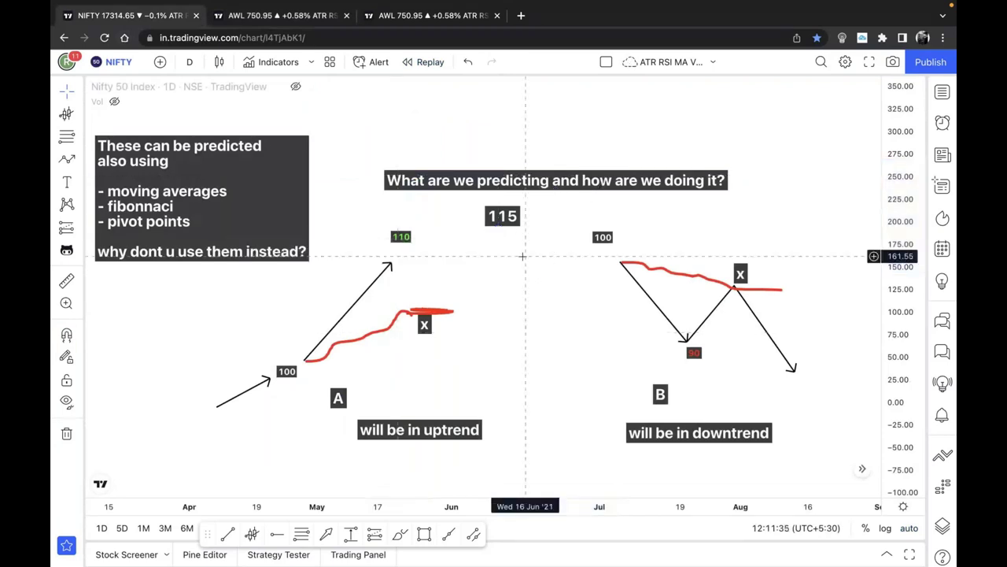
key(ctrl+y)
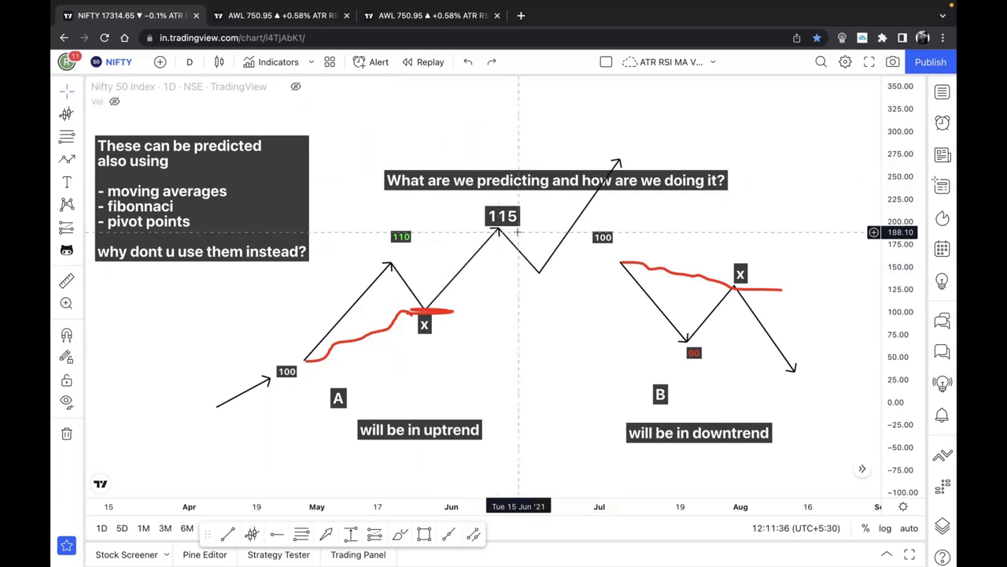
key(ctrl+y)
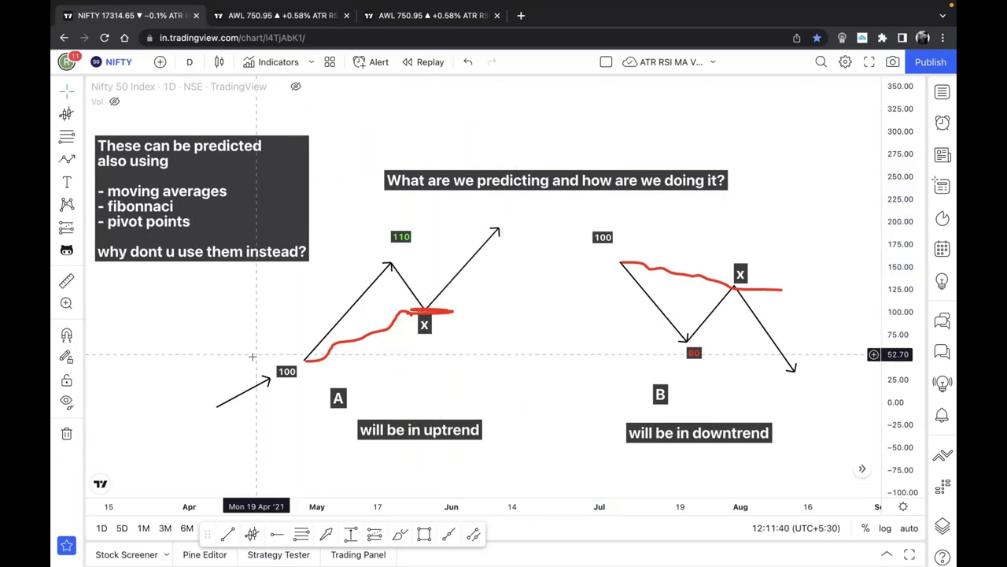
Step: On the AWL chart, draw a path from the 419.90 high down to about 313 and up to about 474 on 23 February
drag(540, 309, 858, 309)
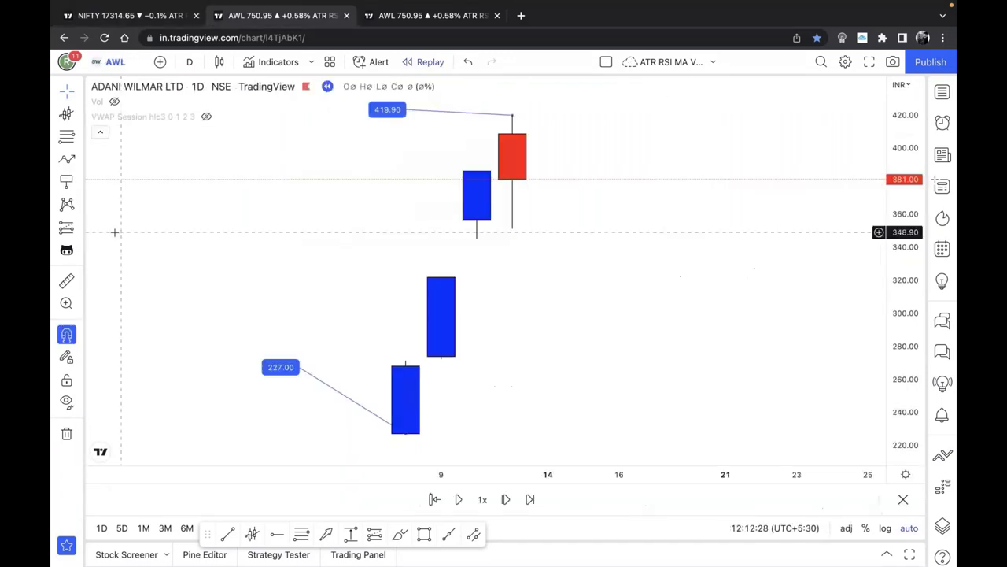
click(61, 160)
click(515, 109)
click(677, 292)
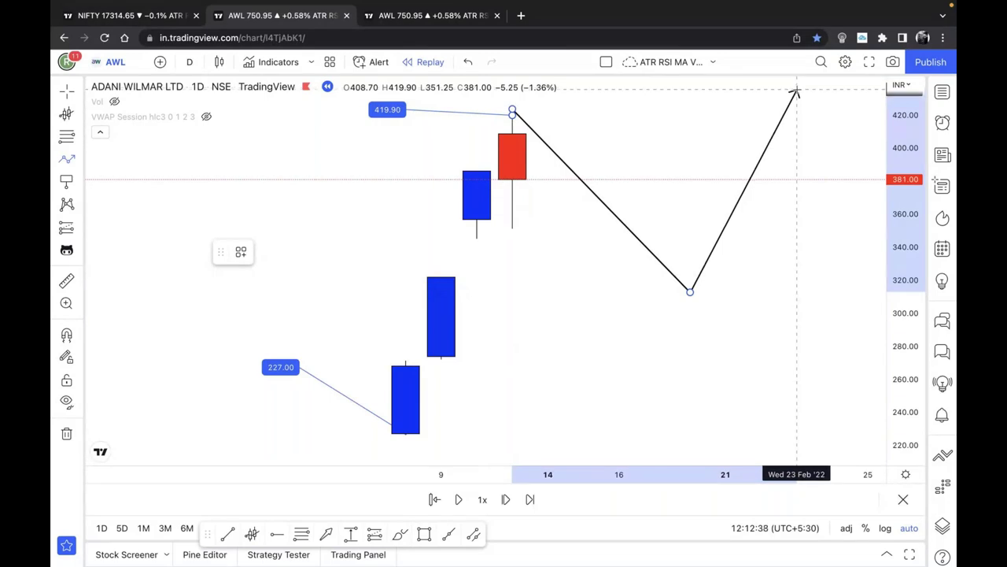
key(super)
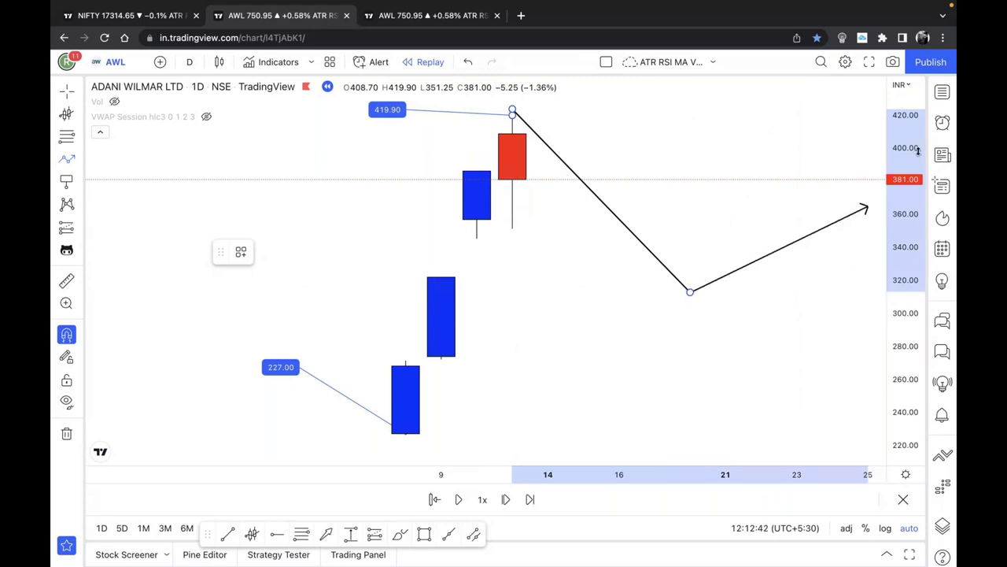
scroll(918, 151, down, 2)
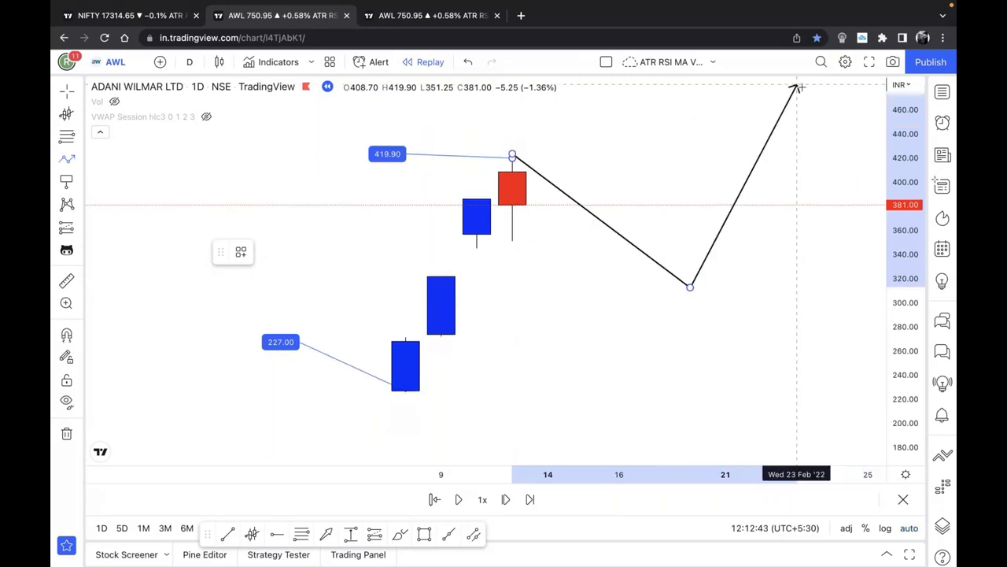
double_click(797, 89)
Step: Place a text label "x" just below the low point of the drawn path
click(76, 159)
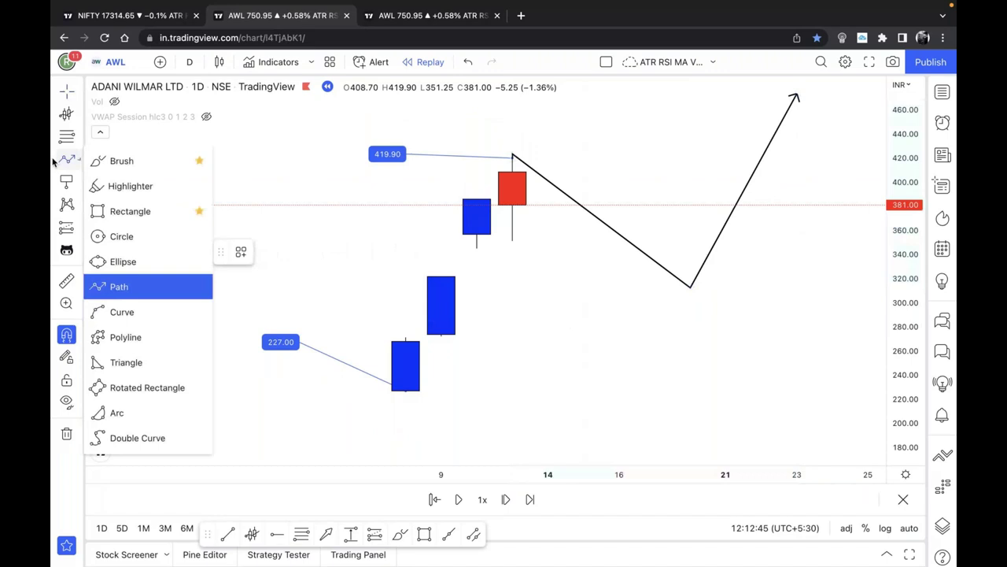
click(66, 181)
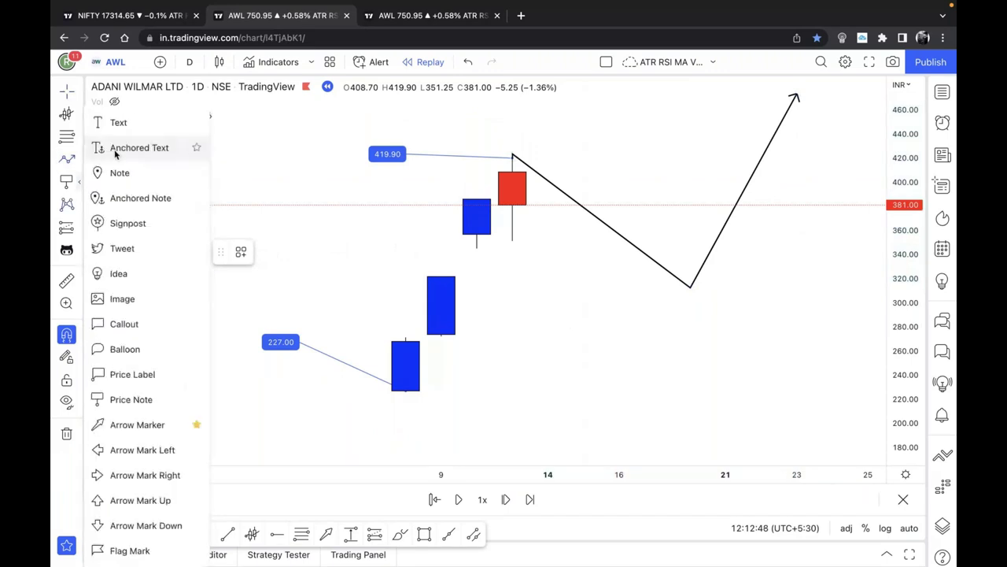
click(114, 124)
click(694, 322)
text(x)
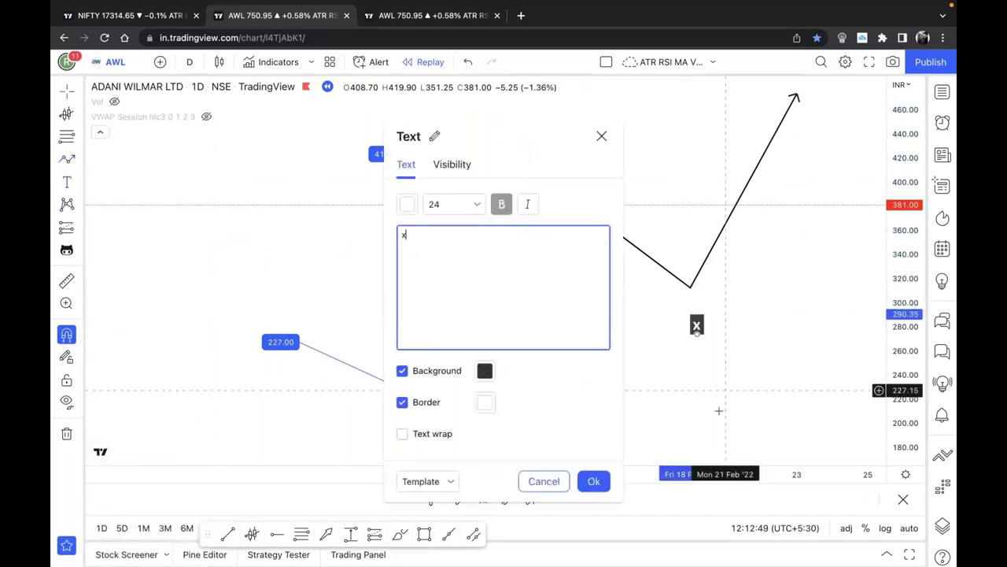
click(697, 331)
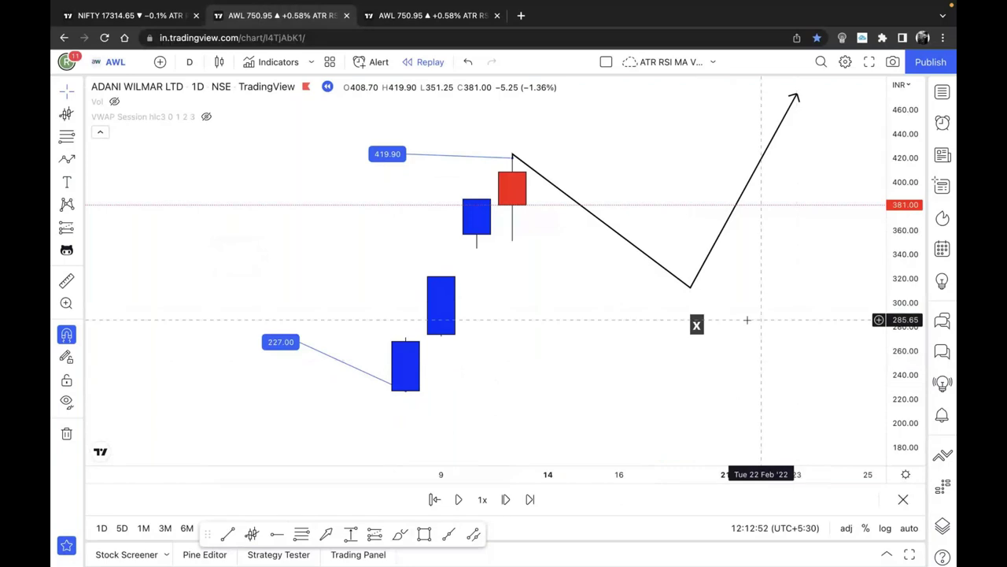
Step: Delete the drawn path and its x label from the AWL chart
click(692, 288)
key(Delete)
click(697, 326)
key(Delete)
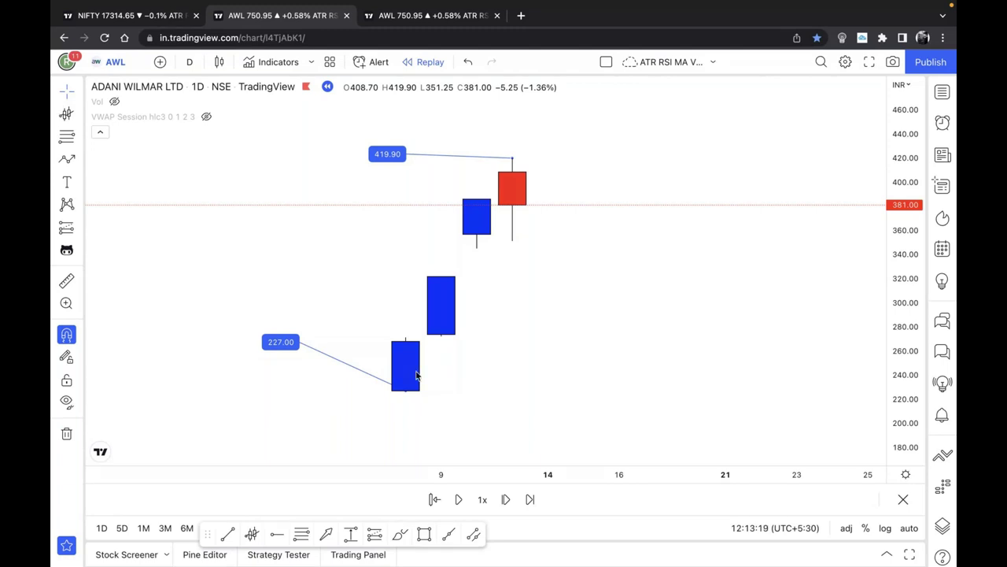
Step: Turn off magnet snapping and start a text note beside the candles reading "stock moved from 227 to 419.90"
click(76, 337)
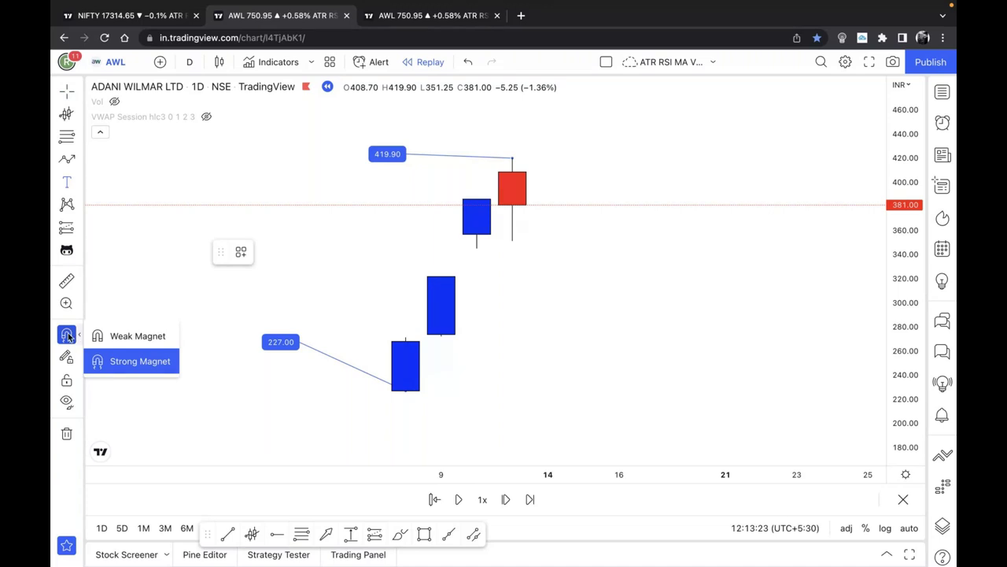
click(690, 264)
text(stock)
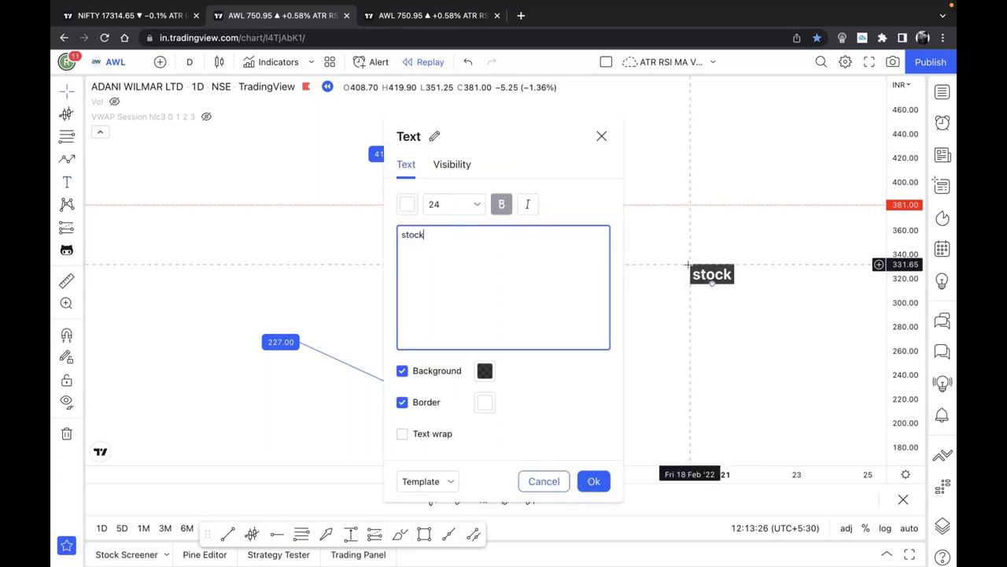
text( moved from)
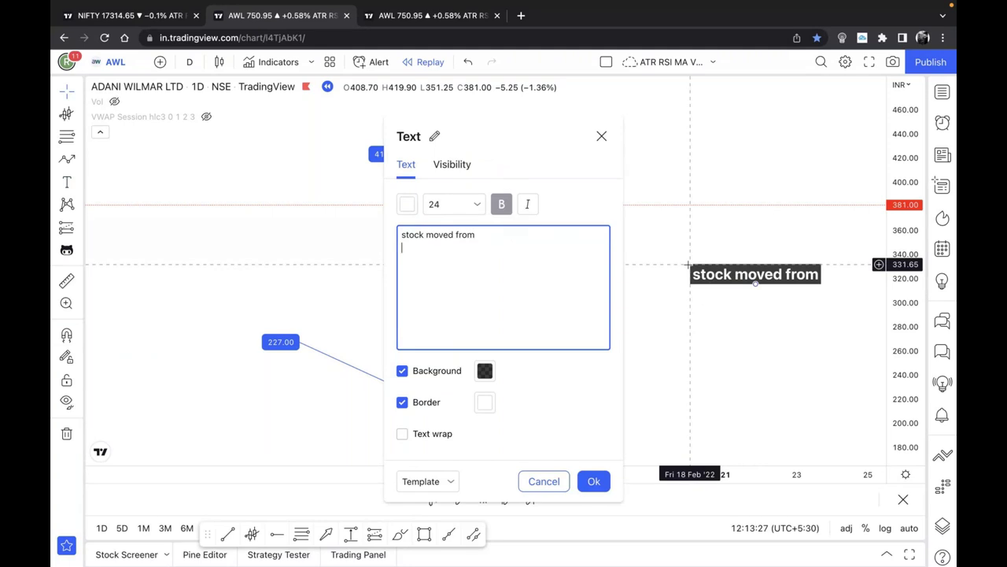
key(Return)
text(227 to 419.90)
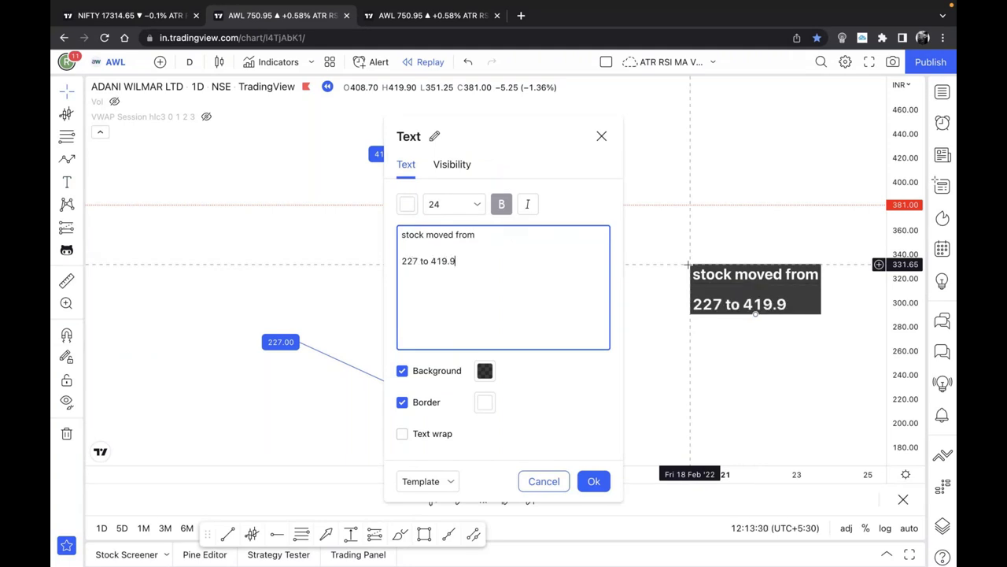
Step: Add the paragraph "how do u define 419.90 as the high" to the text note and apply it
key(Return)
key(Return)
text(ho)
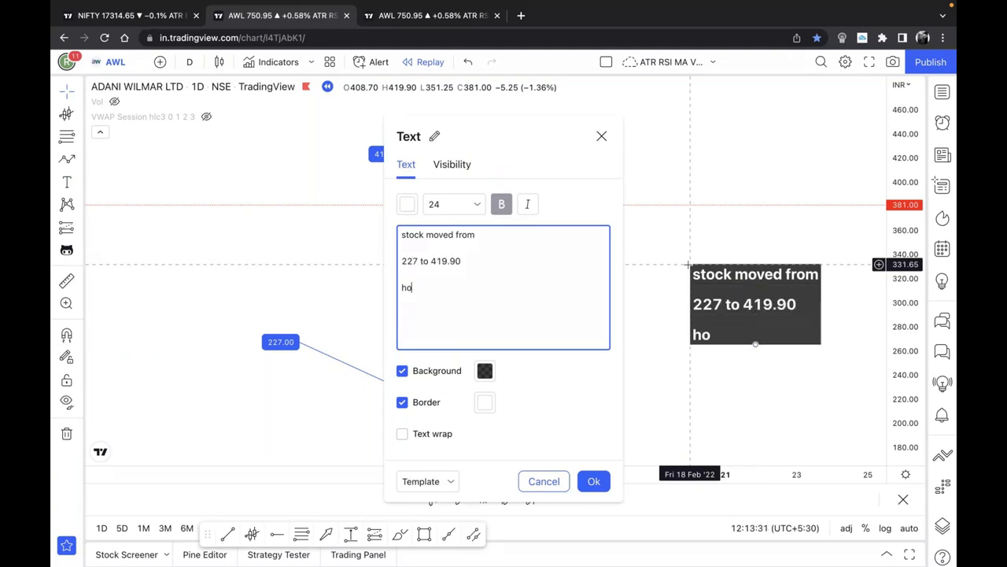
text(w do u define 419.90 as)
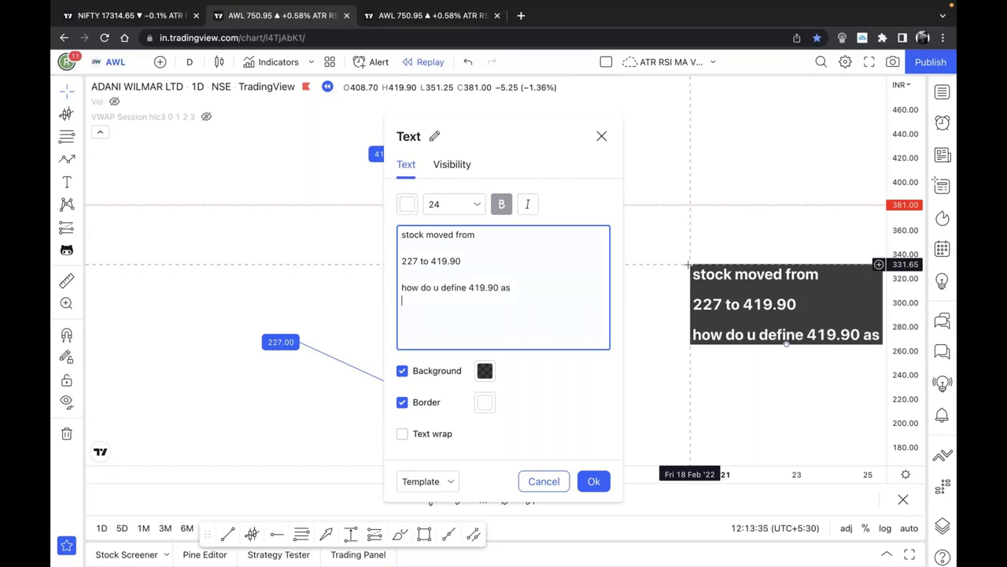
text(the gih)
key(BackSpace)
key(BackSpace)
text(high)
click(593, 481)
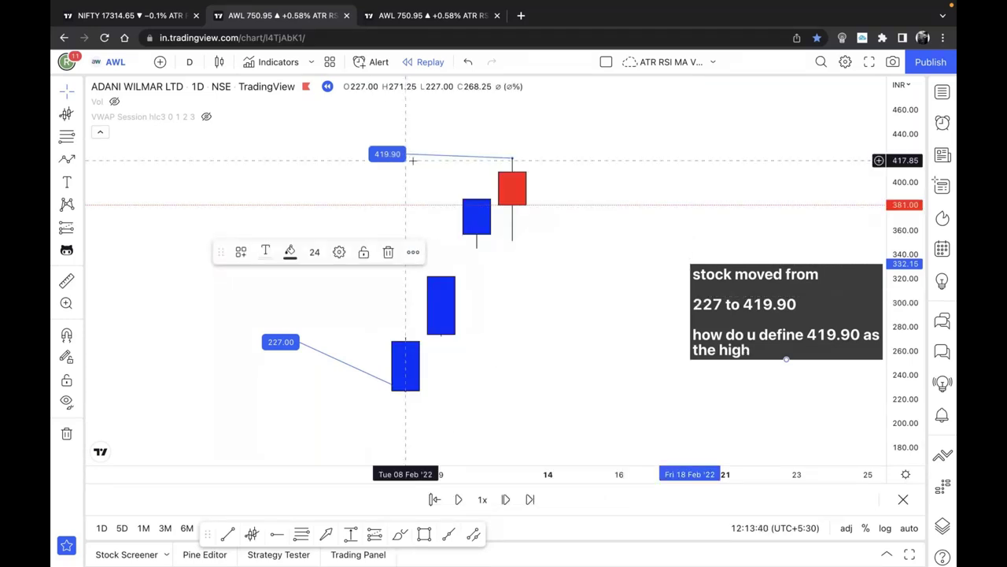
Step: Append "how do u know from 419.90 it will come low and can make a swing low" to the text note
double_click(736, 324)
click(550, 308)
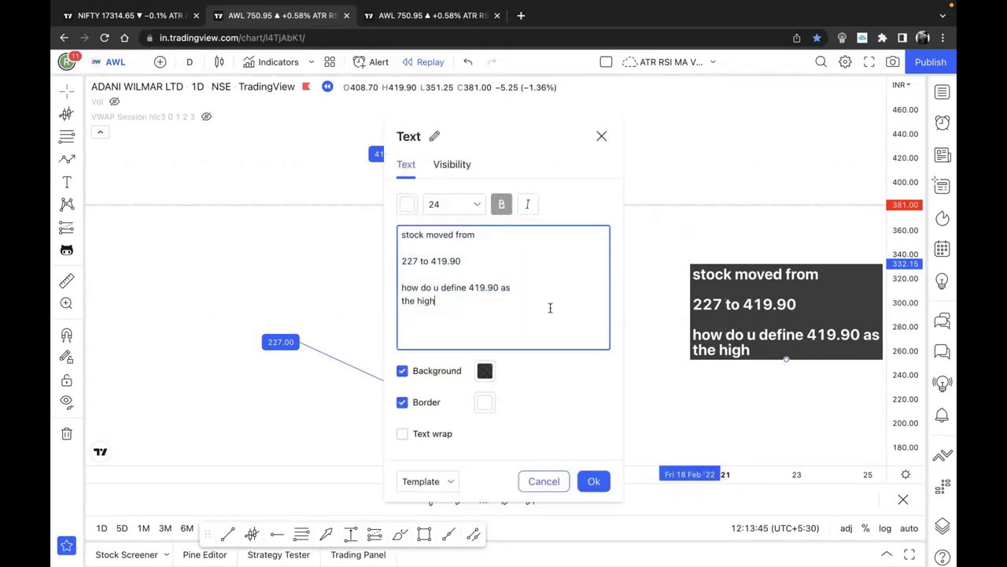
key(Return)
key(Return)
text(how do u know from)
key(Return)
text(419.)
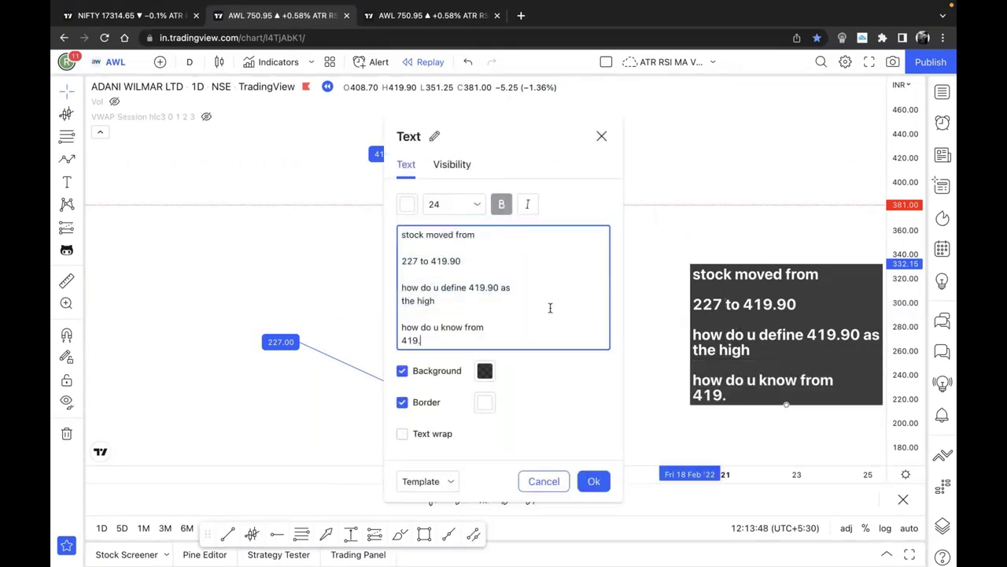
text(90 it will come low)
key(Return)
text(and can make a s)
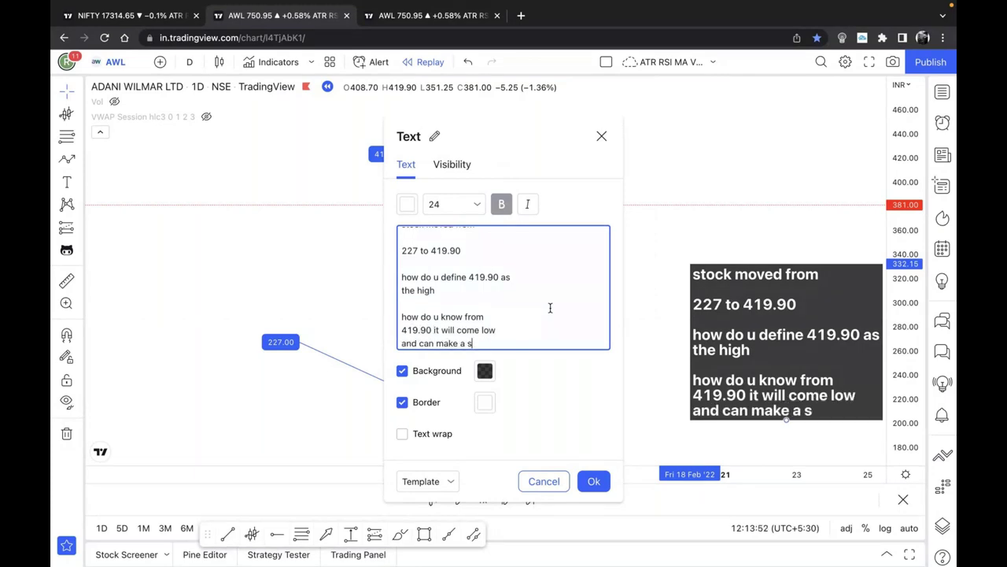
text(wing low)
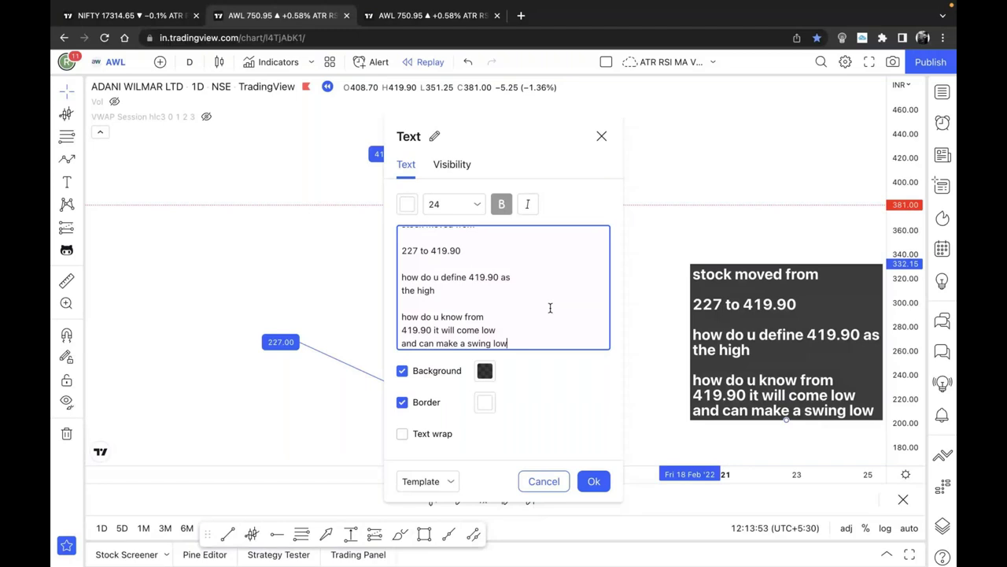
click(714, 376)
Step: Move the text note higher on the chart, with its upper edge near the 426 price level around 21 February
drag(728, 351, 711, 351)
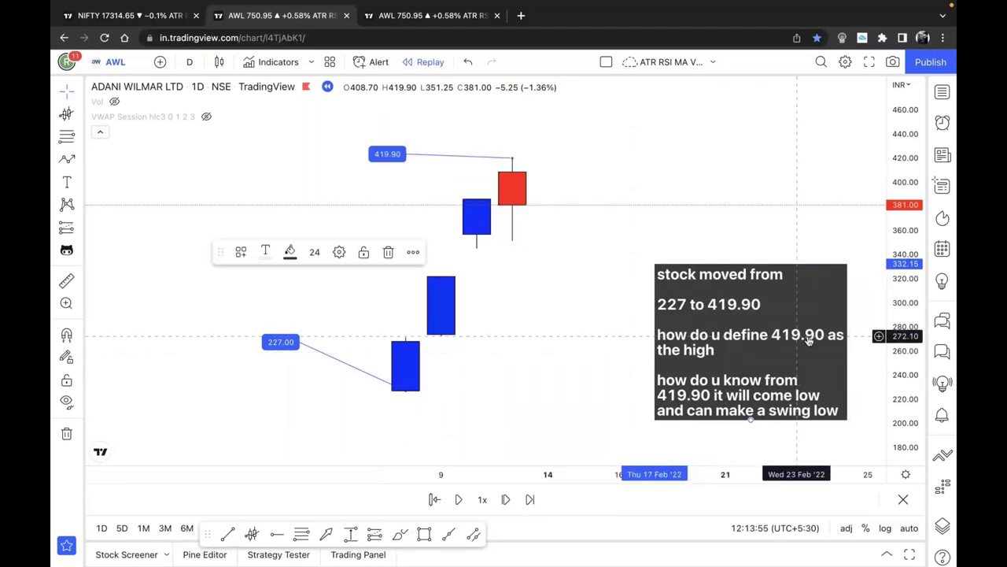
scroll(749, 167, up, 2)
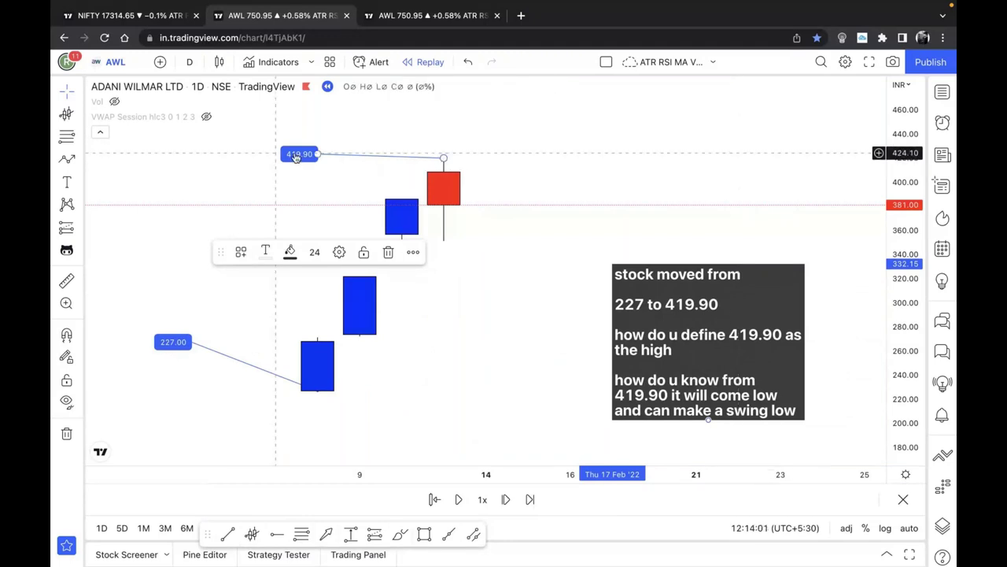
drag(688, 314, 744, 193)
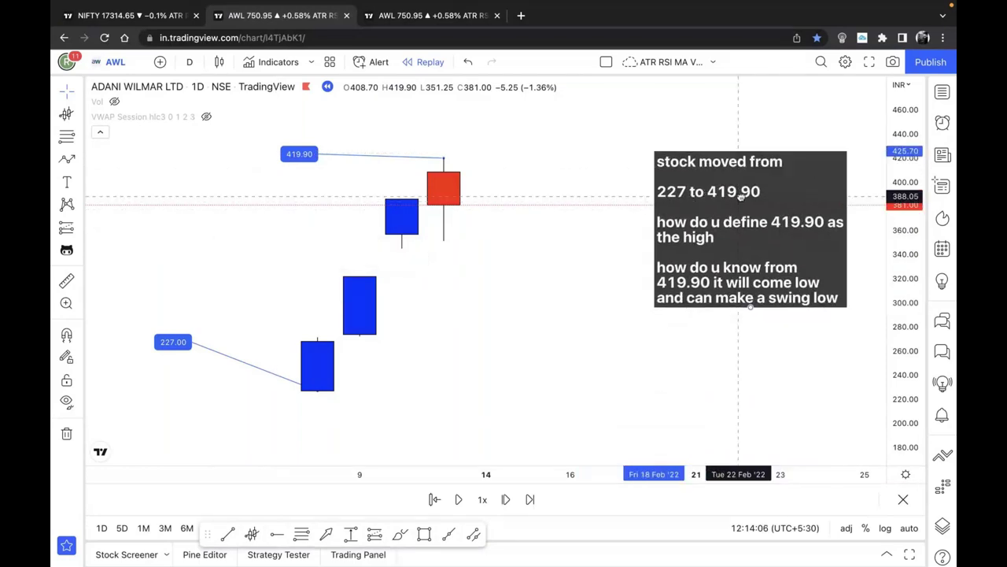
Step: Append the paragraph "Session 2 : that covers dow theory" to the text note
double_click(744, 193)
click(549, 343)
key(Return)
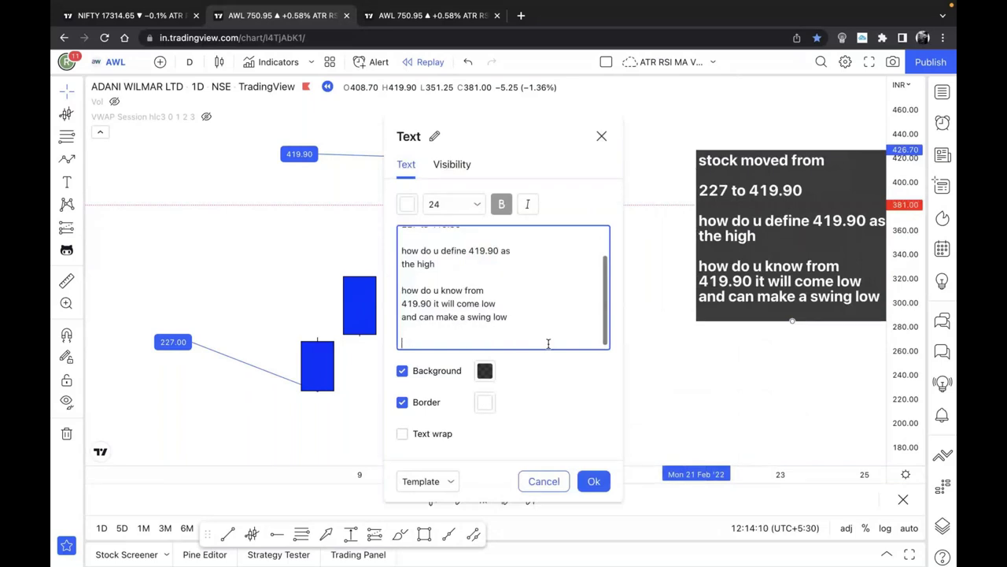
text(Session 2 :)
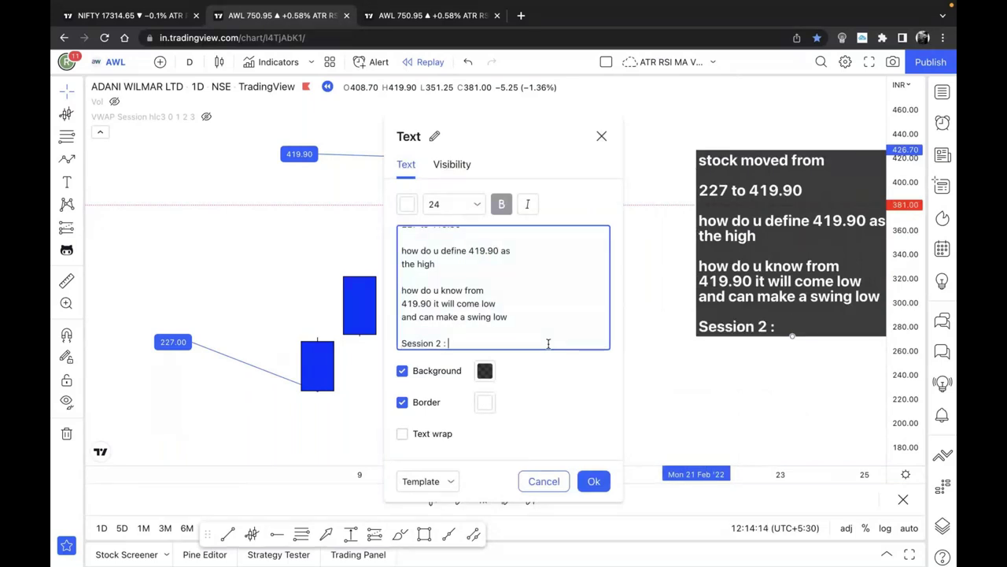
text( that co)
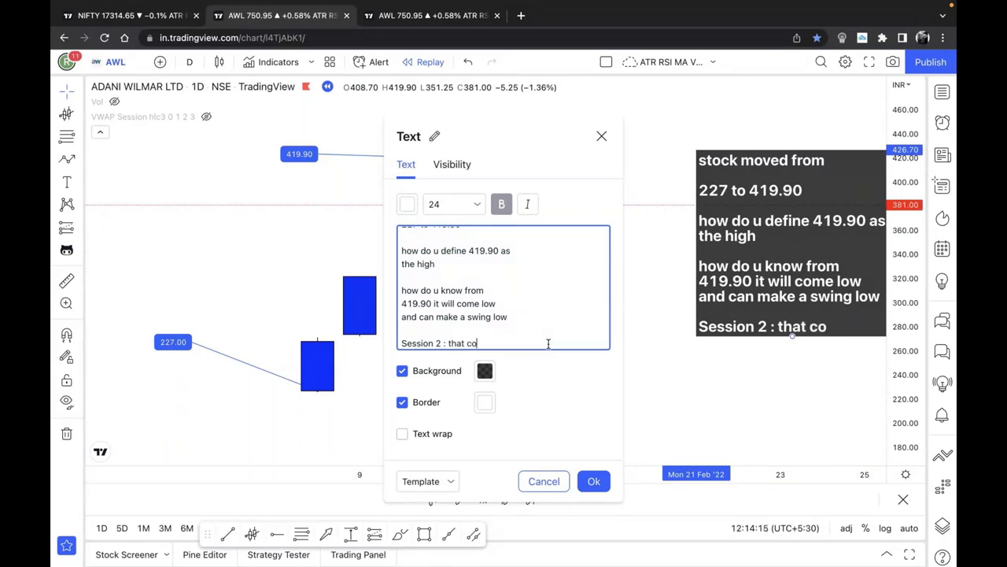
text(vers)
key(Return)
text(dow theory)
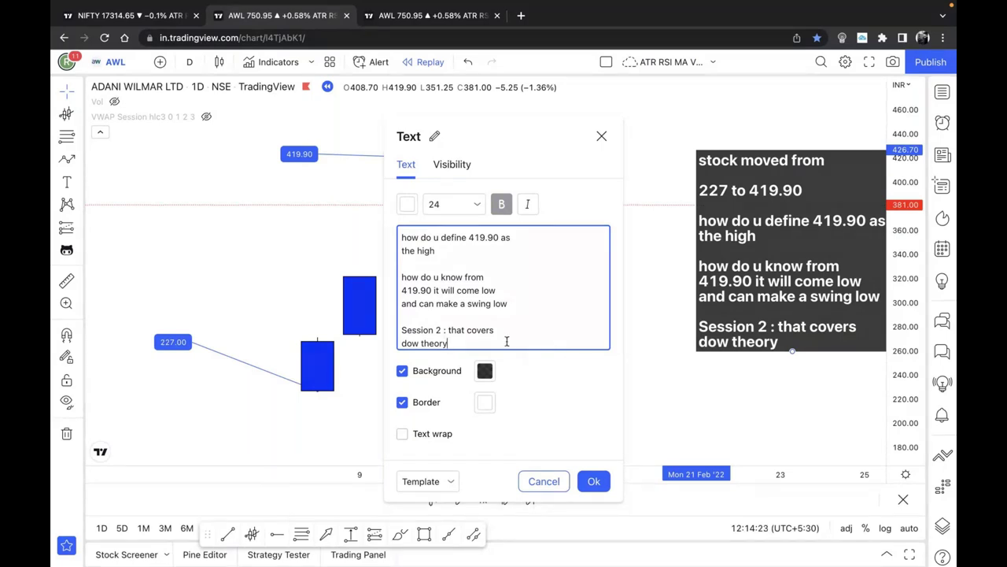
Step: Add the point "- Some candle makes a high 419.90" to the text note after the dow theory paragraph
key(Return)
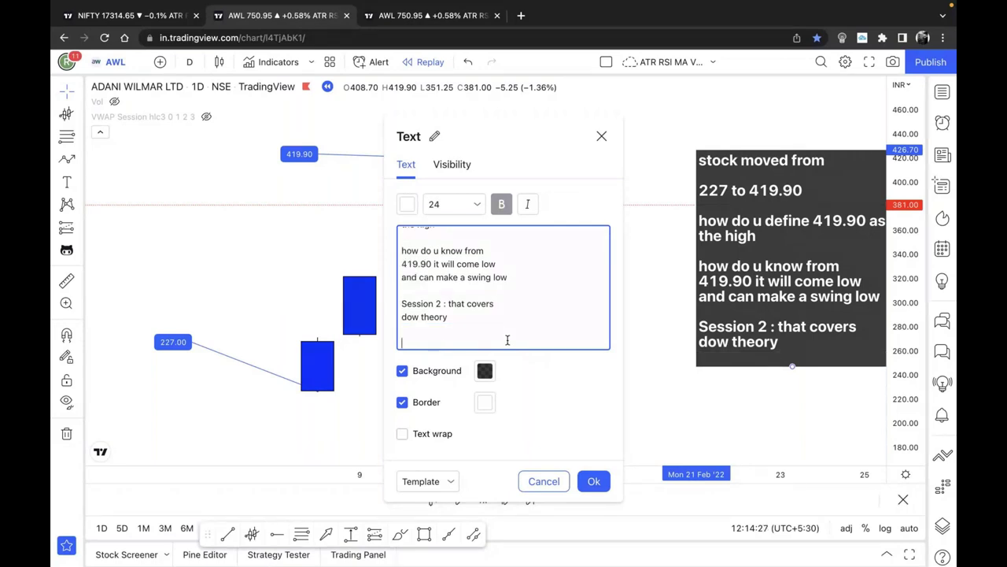
text(- From 419.90)
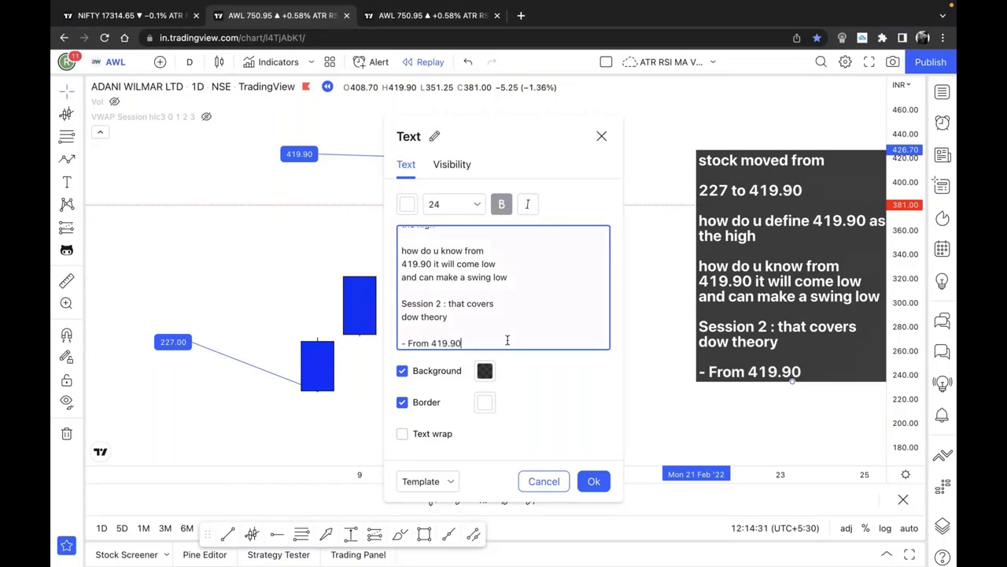
key(BackSpace)
key(BackSpace)
key(BackSpace)
key(BackSpace)
key(BackSpace)
key(BackSpace)
key(BackSpace)
key(BackSpace)
key(BackSpace)
key(BackSpace)
key(BackSpace)
text(Some candle makes a high)
key(Return)
text(419.90)
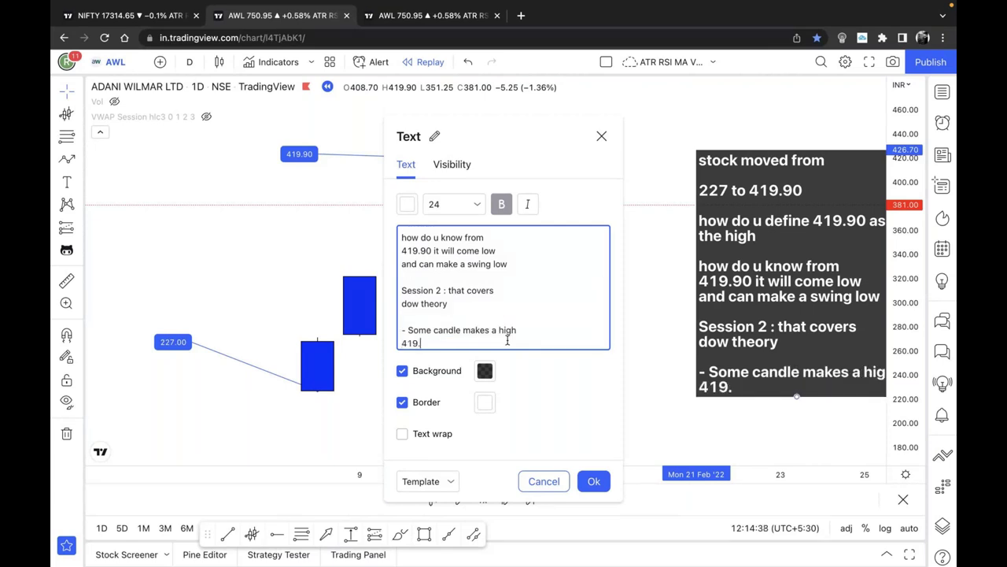
Step: Add "from there i need two red candles call and those two red candles should have lower closing" and "consecutive or sequential", and apply the note
key(Return)
key(Return)
text(from th)
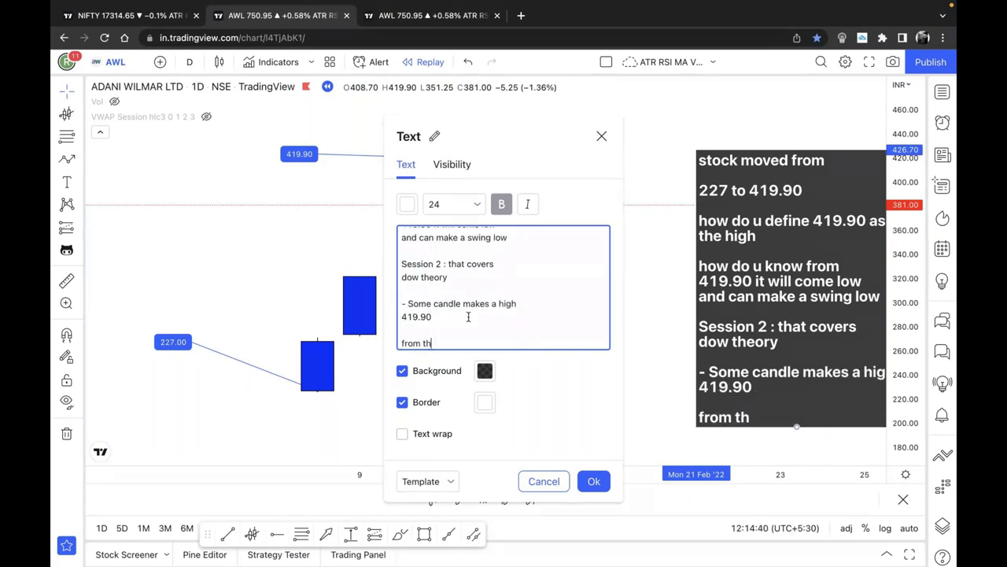
text(ere i need two re)
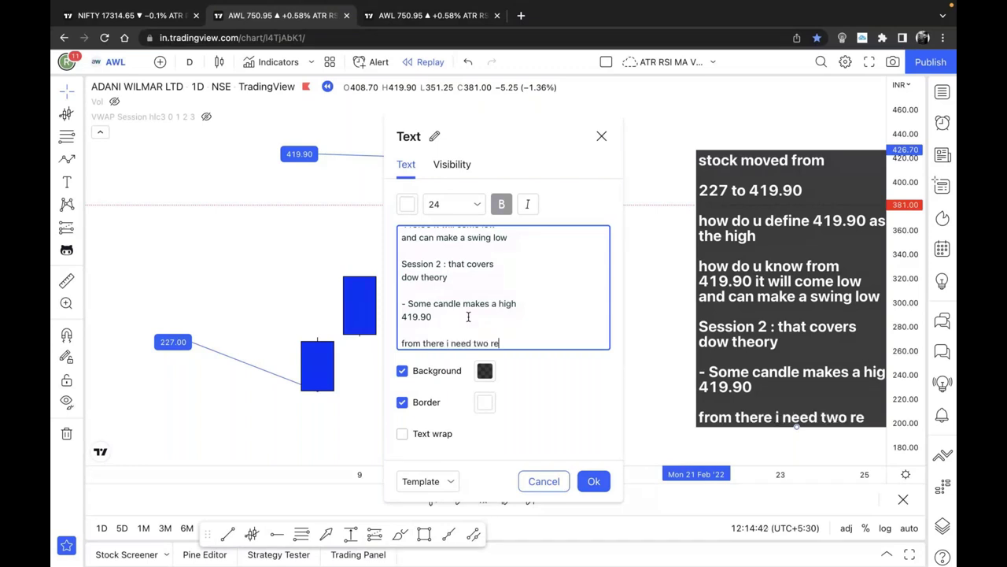
text(d candles call)
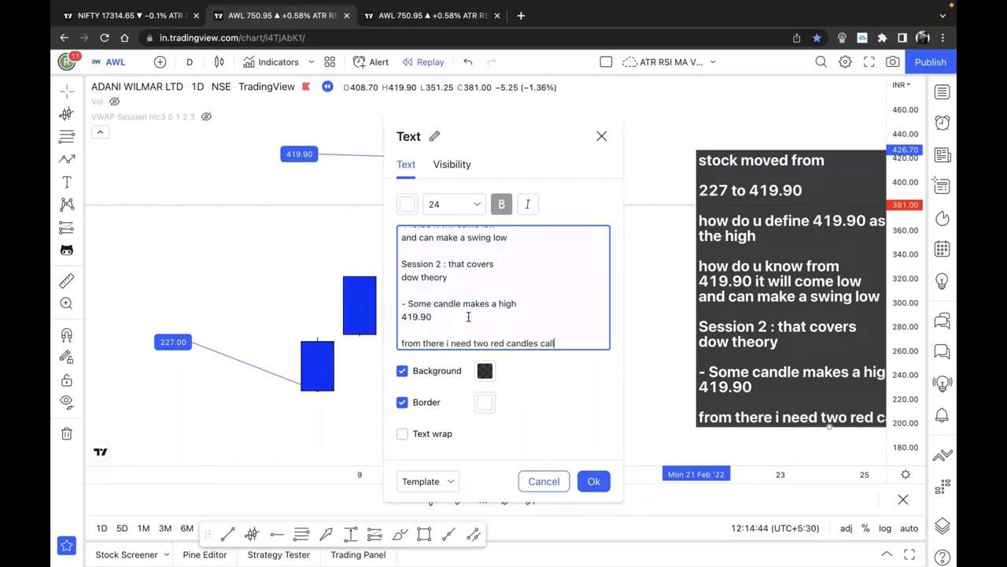
key(Return)
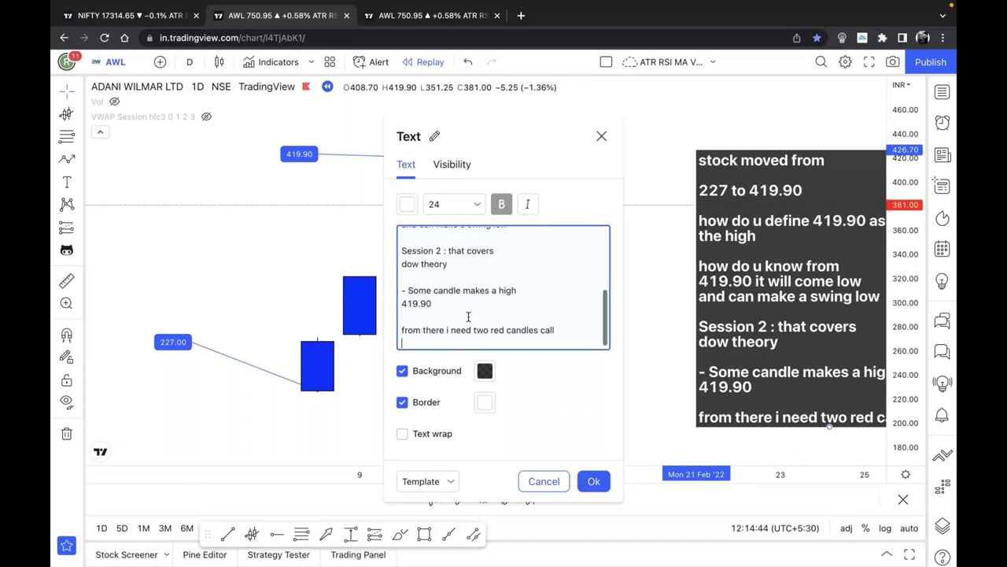
text(and those two red can)
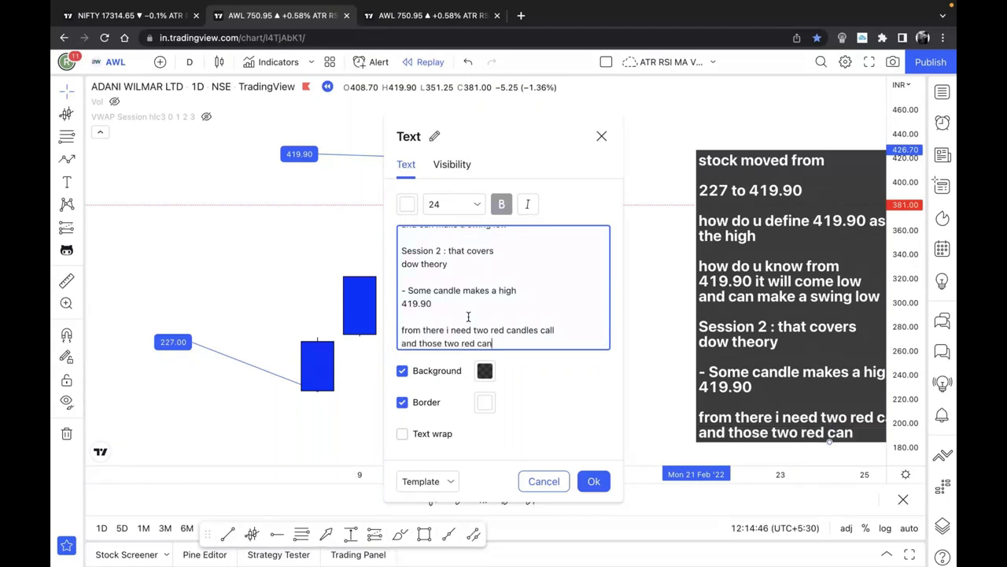
text(dles)
key(Return)
text(should hav)
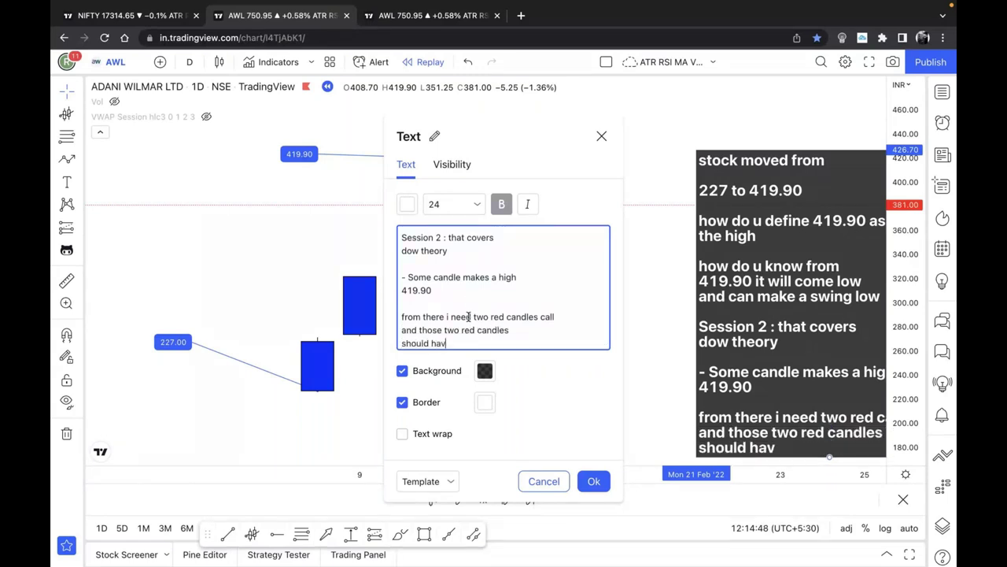
text(e lower closing)
text(conse)
text(cu)
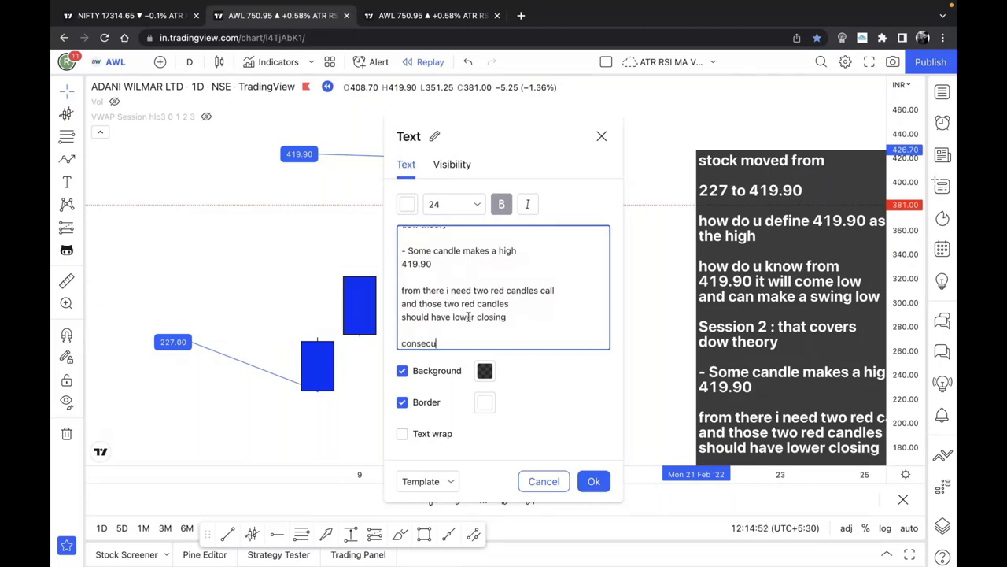
text(tive or sequential)
click(543, 481)
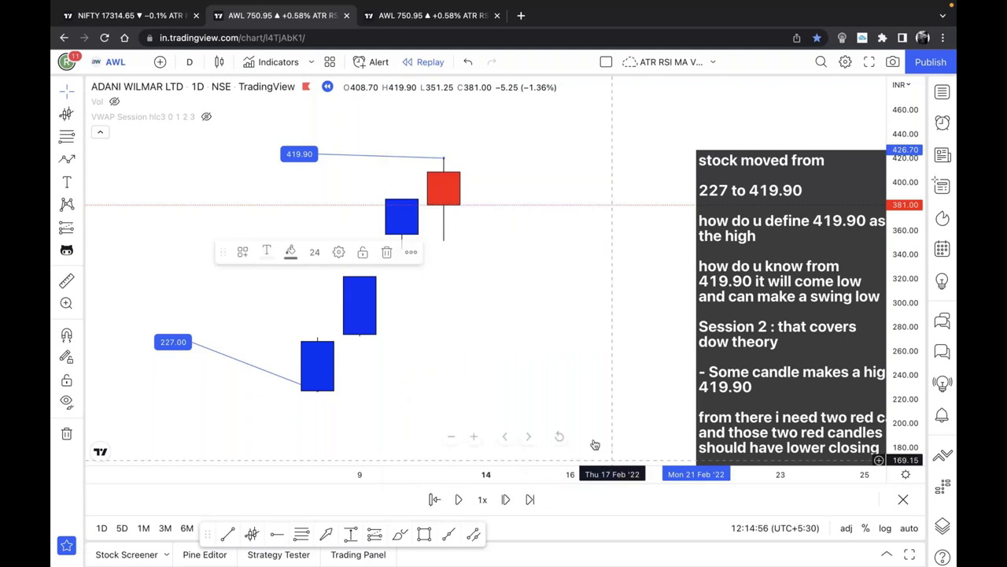
Step: Reduce the text note's font size to 14 and place it beside the candles near 24 February
drag(572, 339, 450, 339)
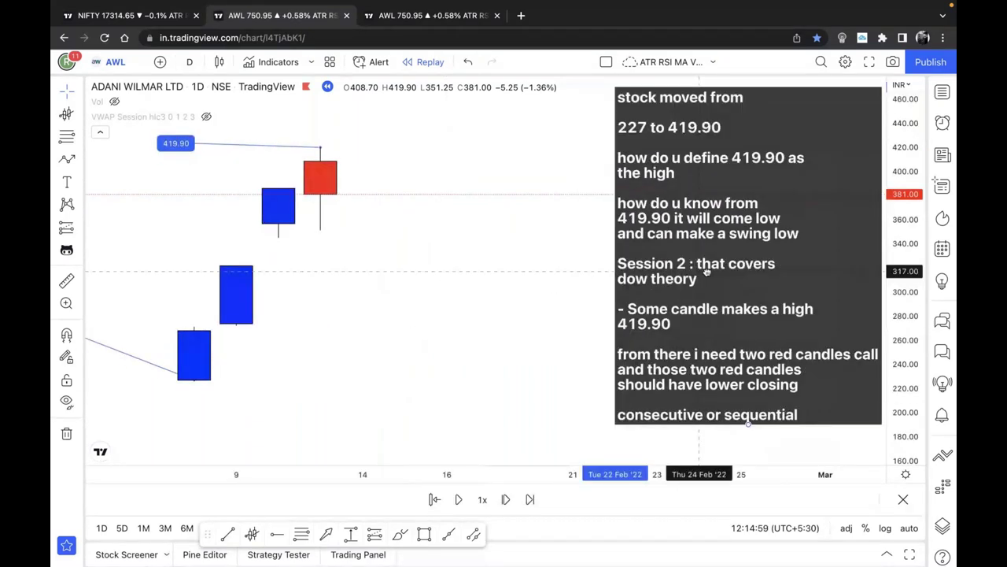
drag(455, 303, 520, 317)
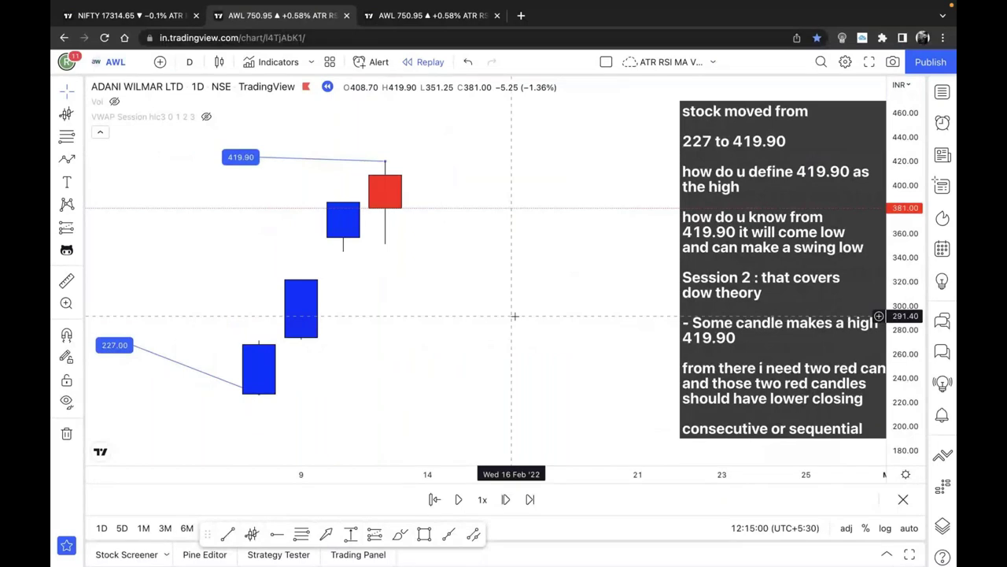
scroll(510, 326, right, 2)
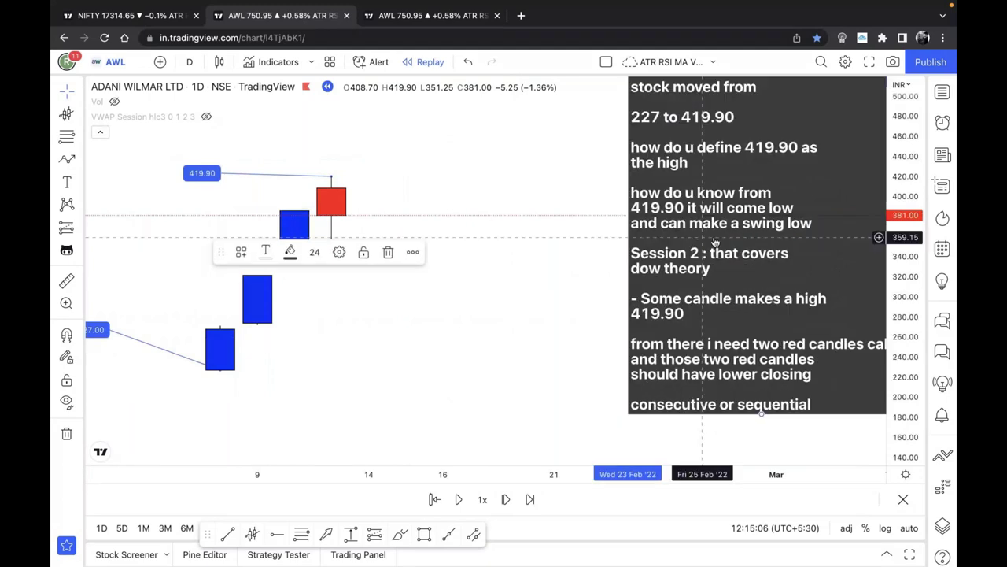
double_click(684, 291)
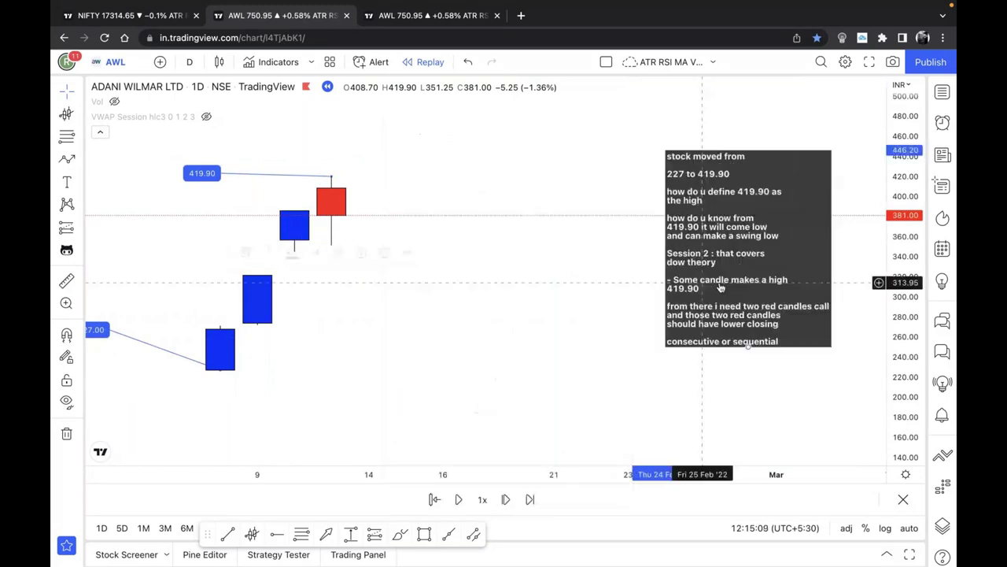
scroll(636, 341, left, 3)
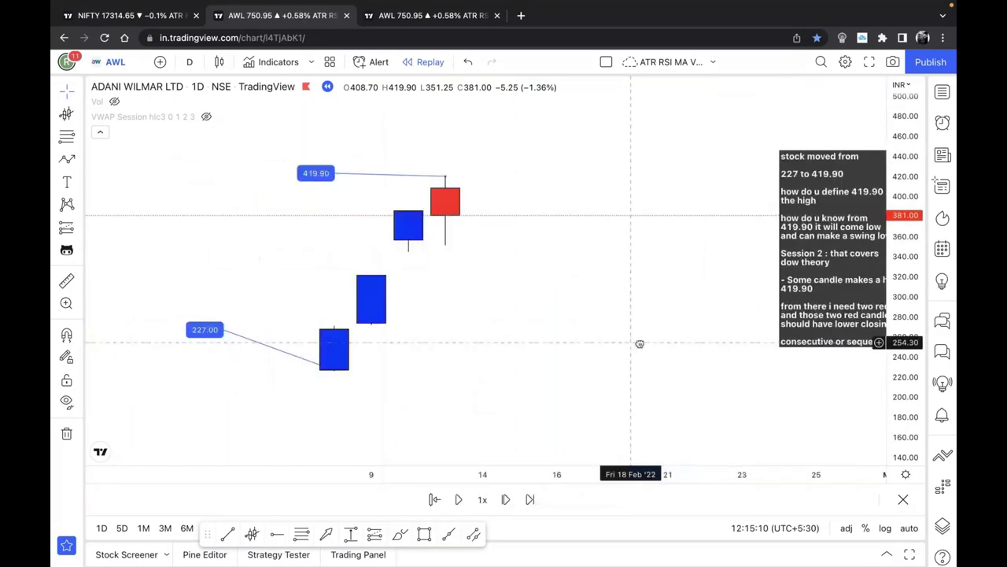
drag(630, 344, 598, 356)
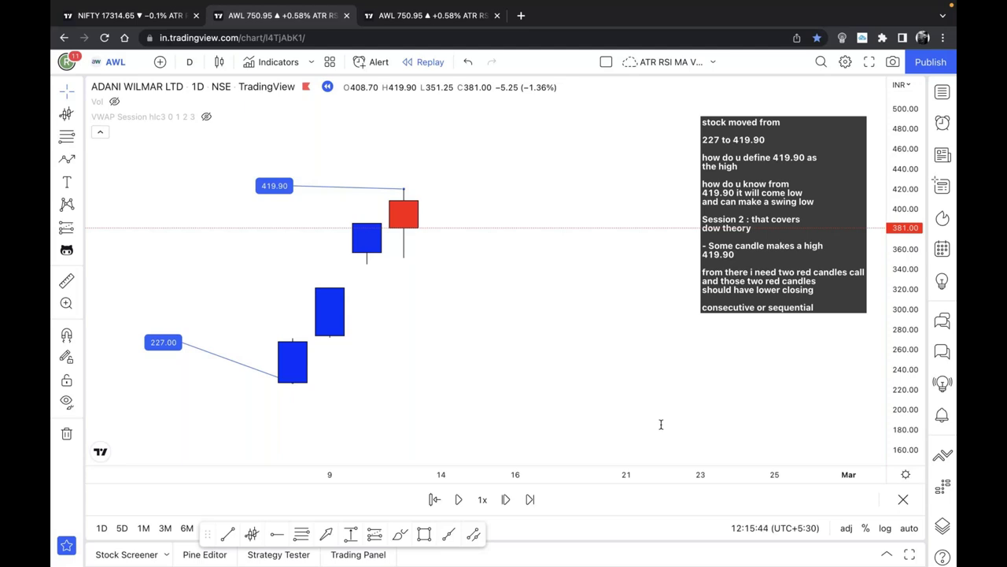
mouse_move(653, 4)
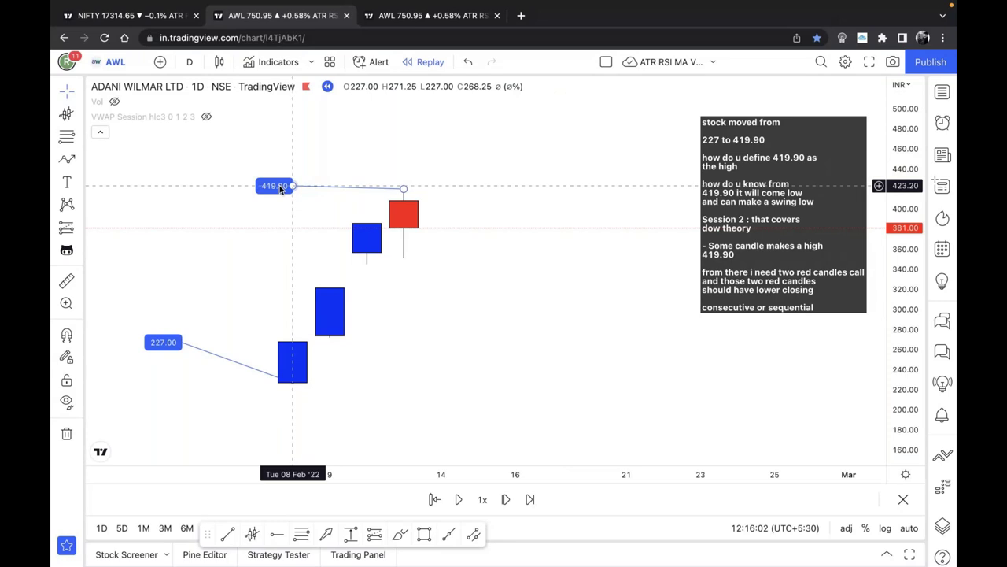
drag(403, 189, 545, 316)
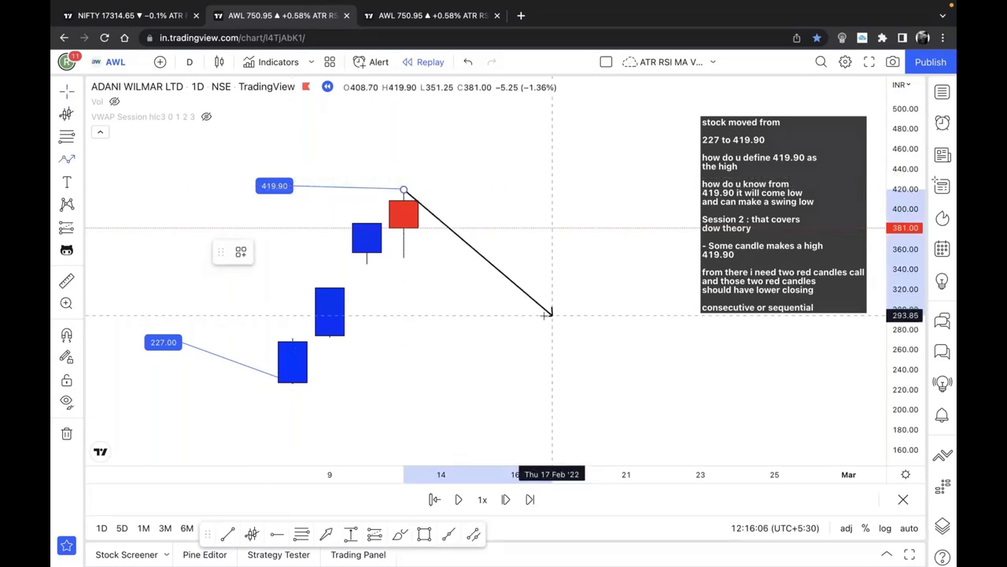
click(553, 314)
double_click(663, 113)
key(Delete)
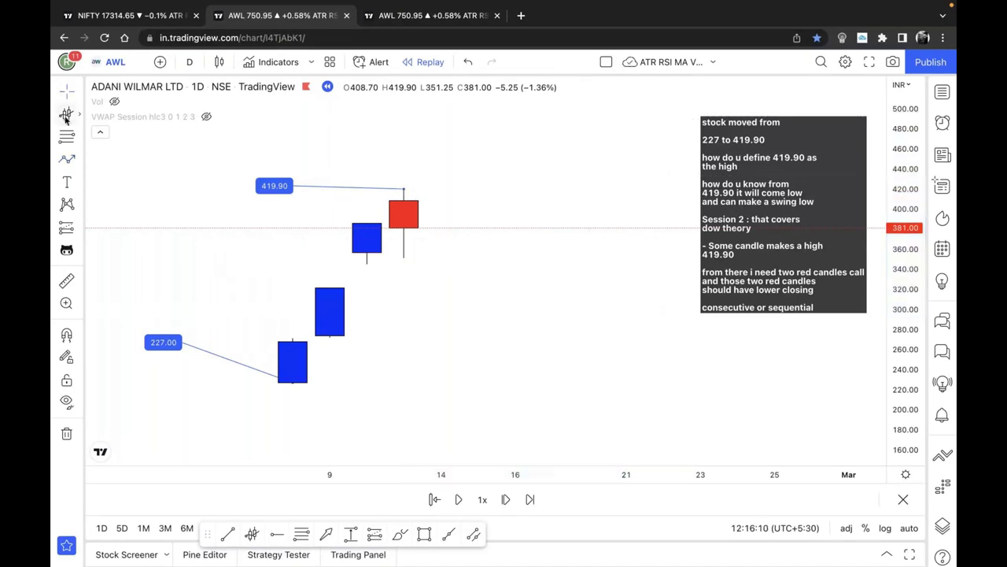
Step: Turn on magnet snapping and anchor a VWAP to the 8 February candle
click(65, 117)
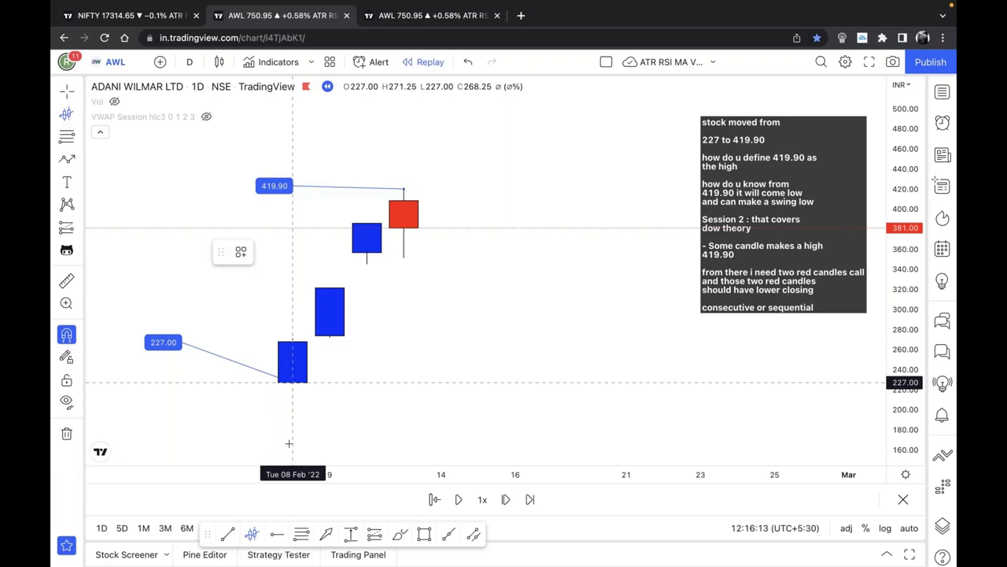
click(291, 404)
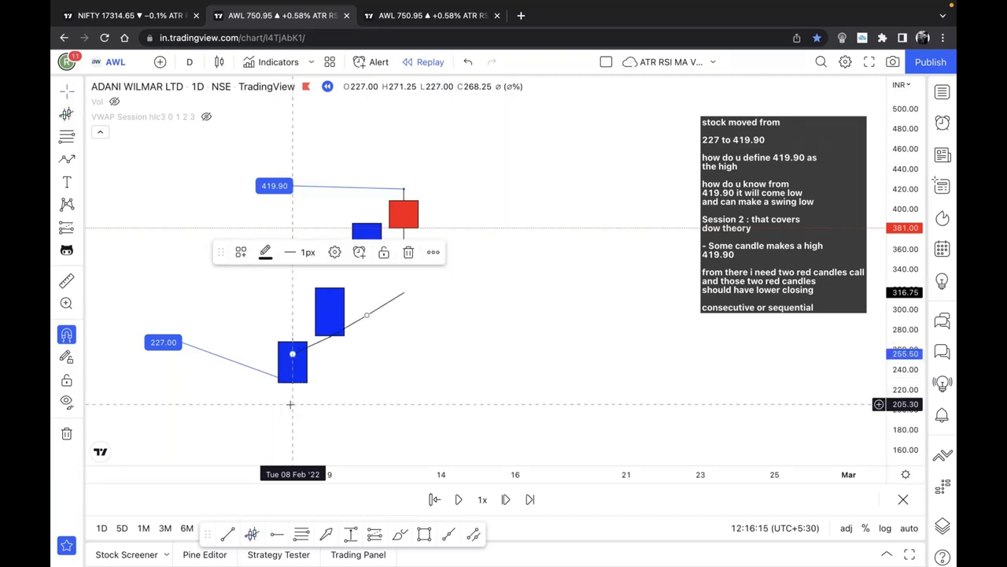
click(290, 404)
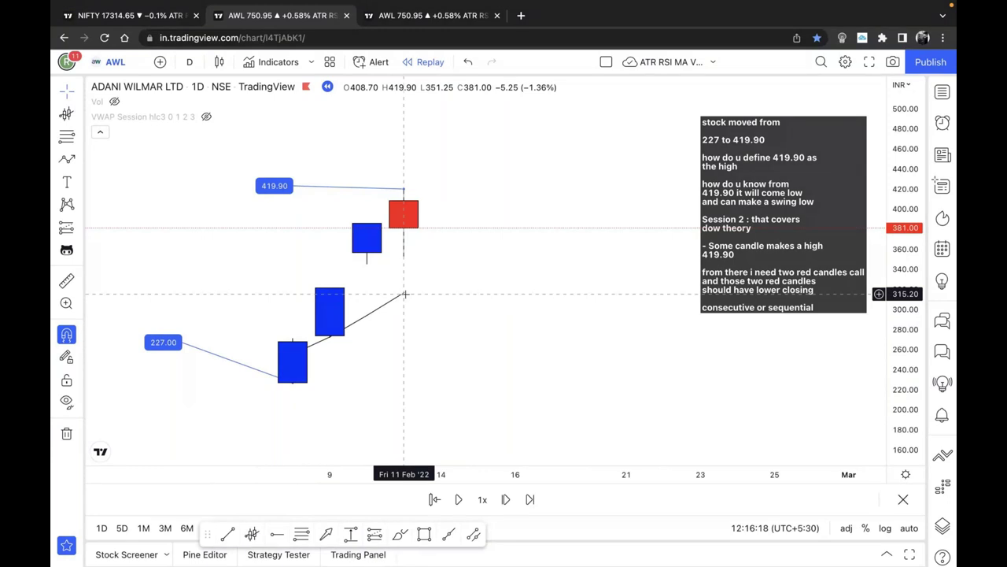
Step: Advance the bar replay through 17 February and draw a horizontal ray at 419.90 from the 11 February candle's high
click(459, 500)
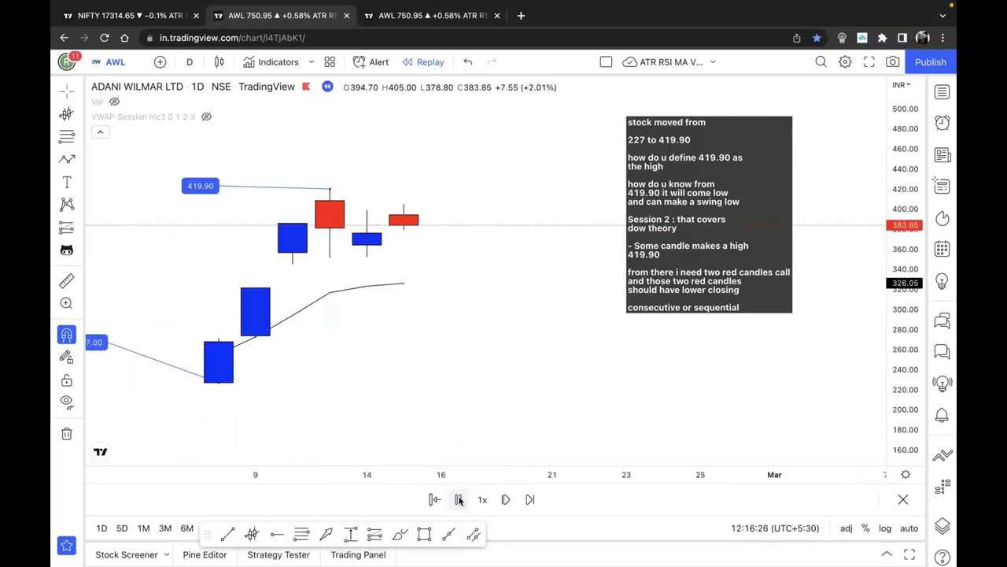
click(459, 499)
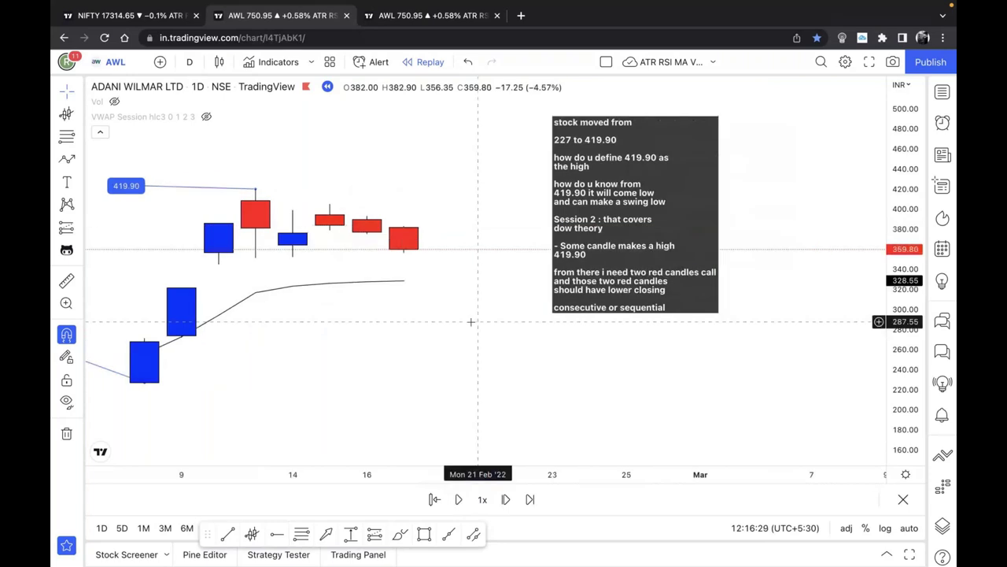
drag(470, 322, 516, 304)
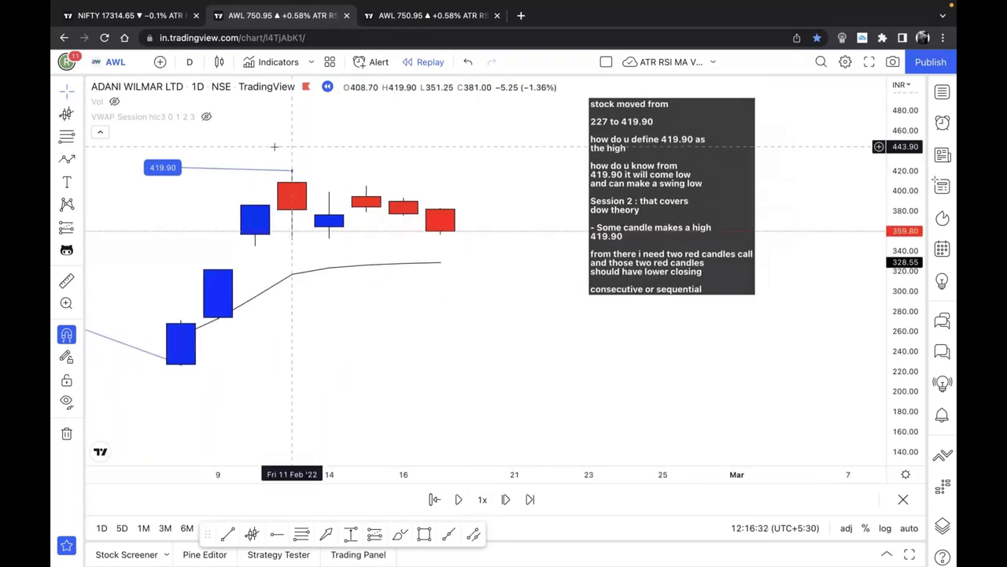
click(292, 171)
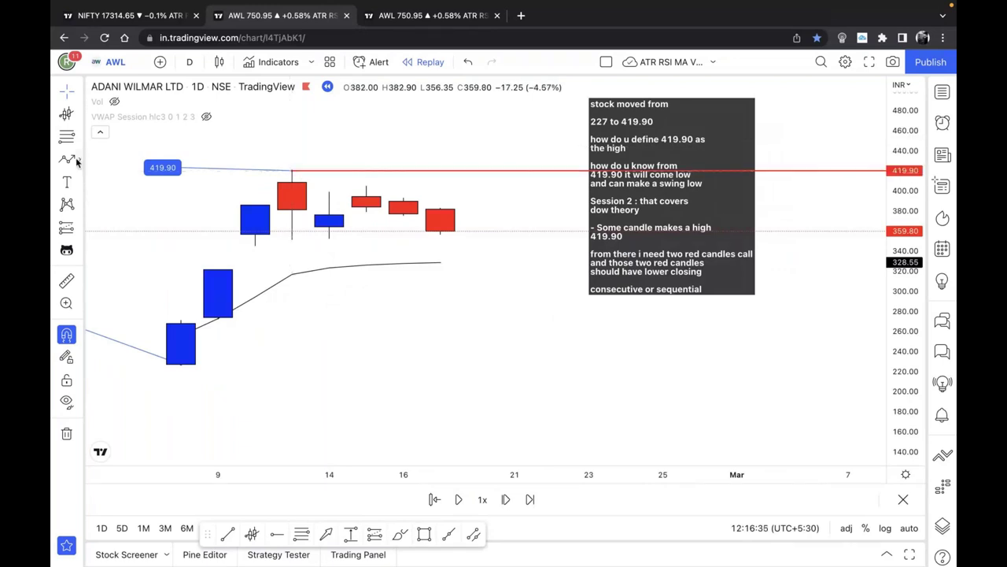
Step: Draw downward arrows above the red candles of 15 and 16 February, removing the misplaced arrow near 11 February
mouse_move(255, 120)
mouse_down()
mouse_move(255, 151)
mouse_move(291, 153)
mouse_up()
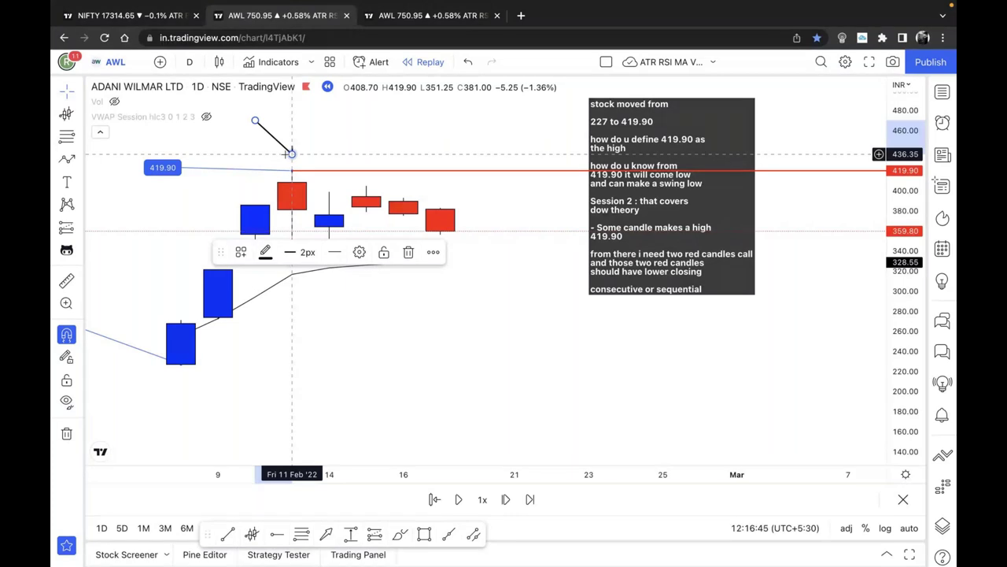
key(Delete)
click(67, 161)
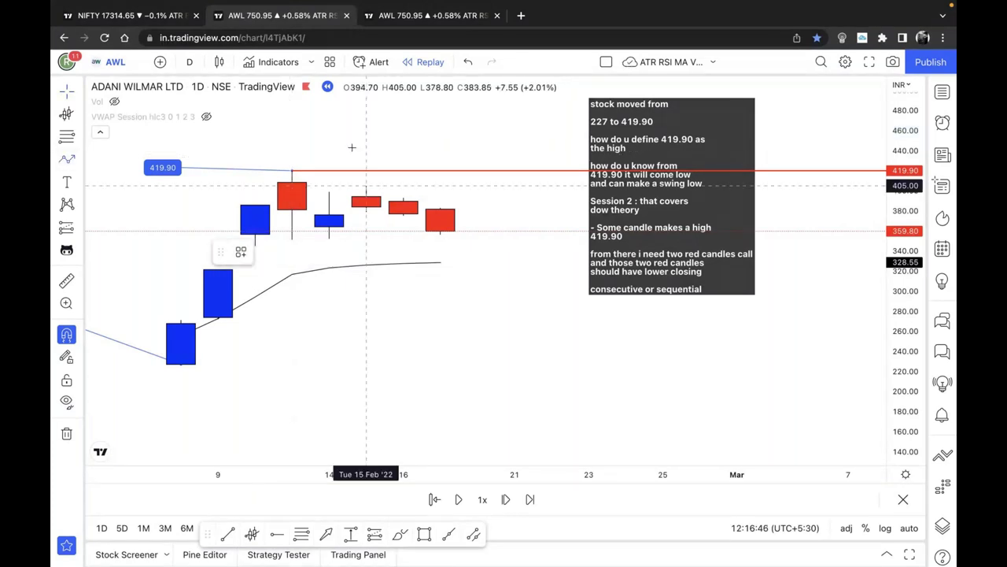
drag(366, 129, 366, 171)
drag(403, 114, 403, 182)
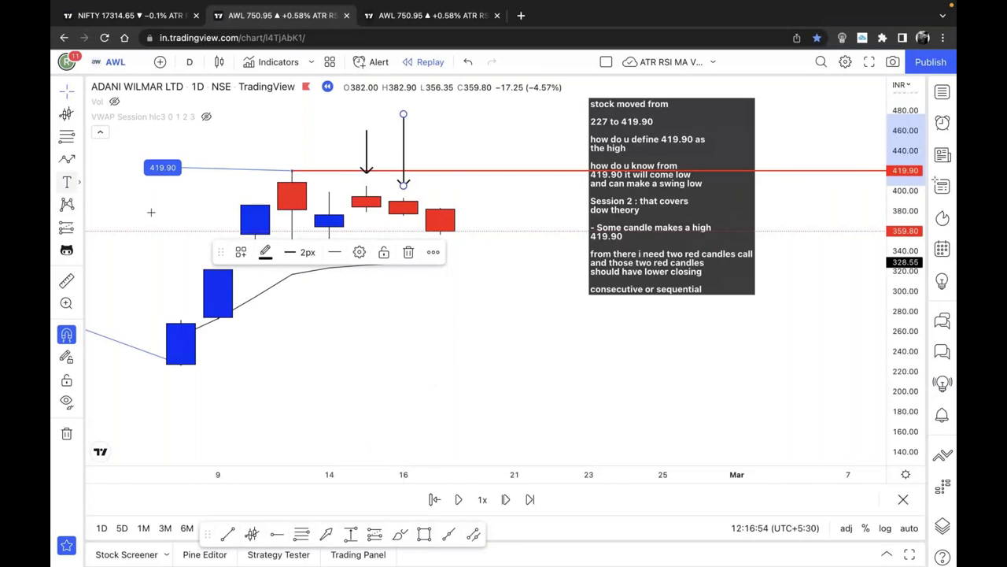
Step: Add a two-line text note below the 17 February candle reading "potential higher low" and "is in formation"
click(434, 308)
text(potent)
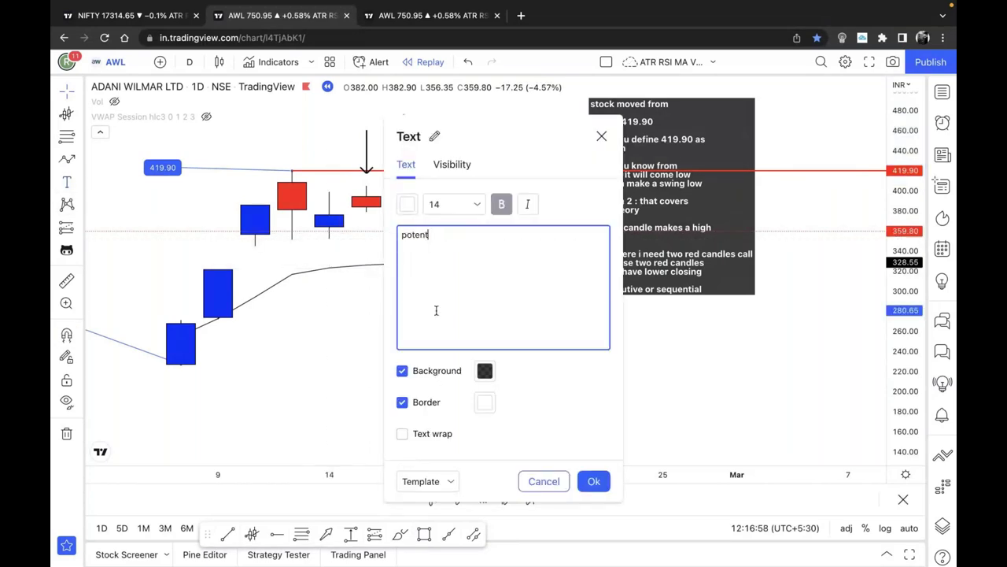
text(ial higher low)
key(Return)
text(is a bo)
key(BackSpace)
key(BackSpace)
key(BackSpace)
key(BackSpace)
key(BackSpace)
text(i)
key(BackSpace)
text(in formation)
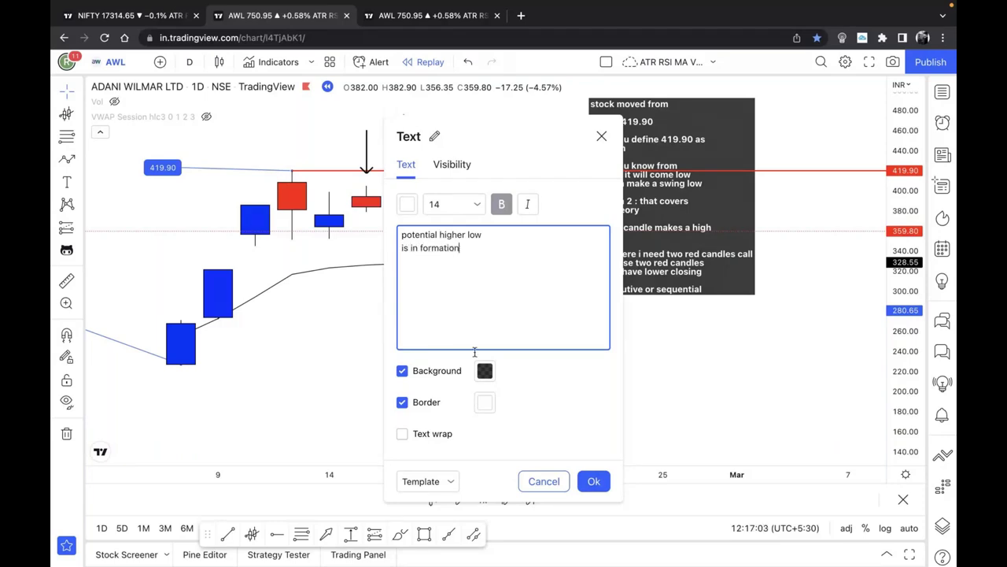
Step: Add "(x)" to the end of the note's first line and place the note near 24 February at about 238.60
drag(500, 147, 691, 147)
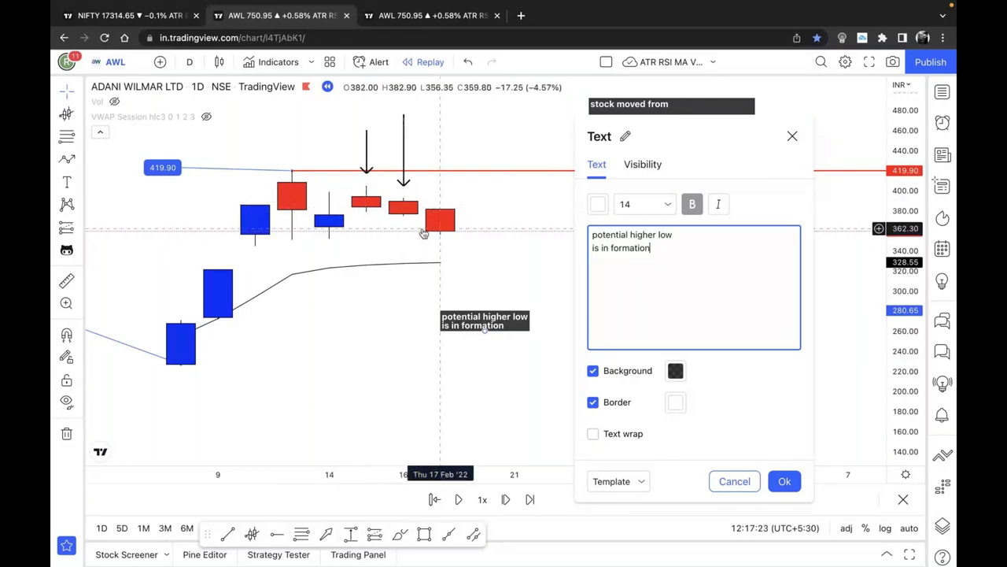
click(712, 235)
text((x))
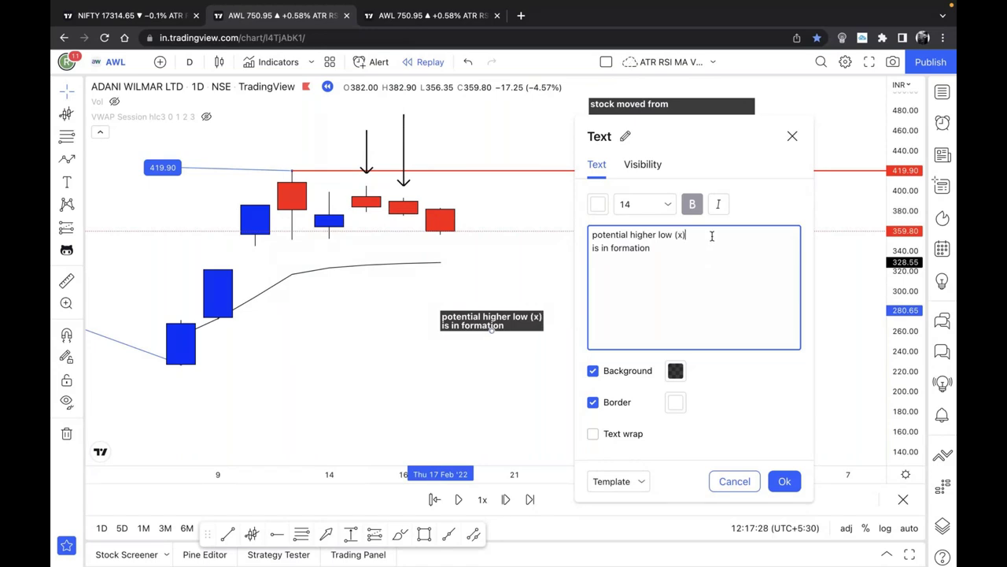
click(785, 482)
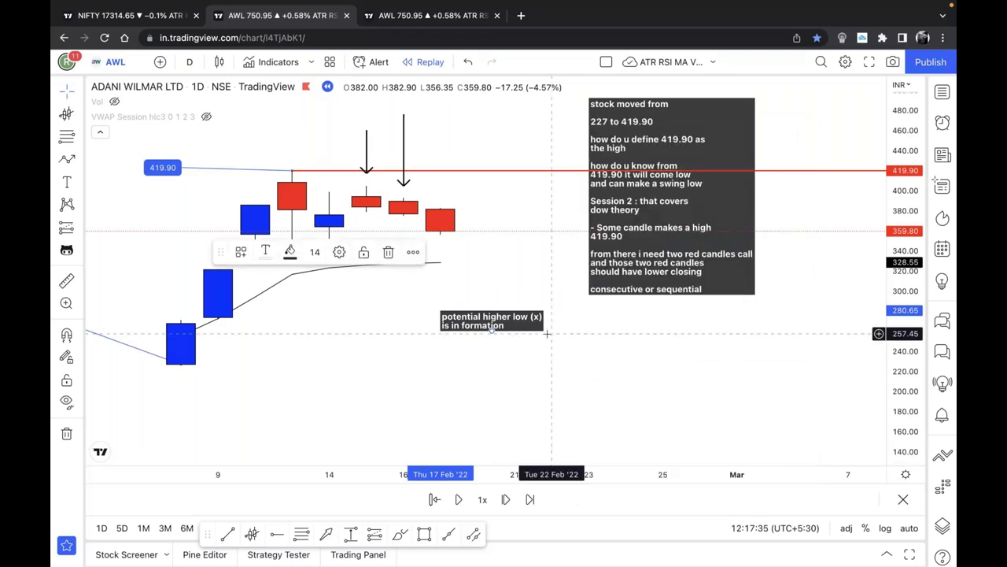
drag(547, 333, 714, 369)
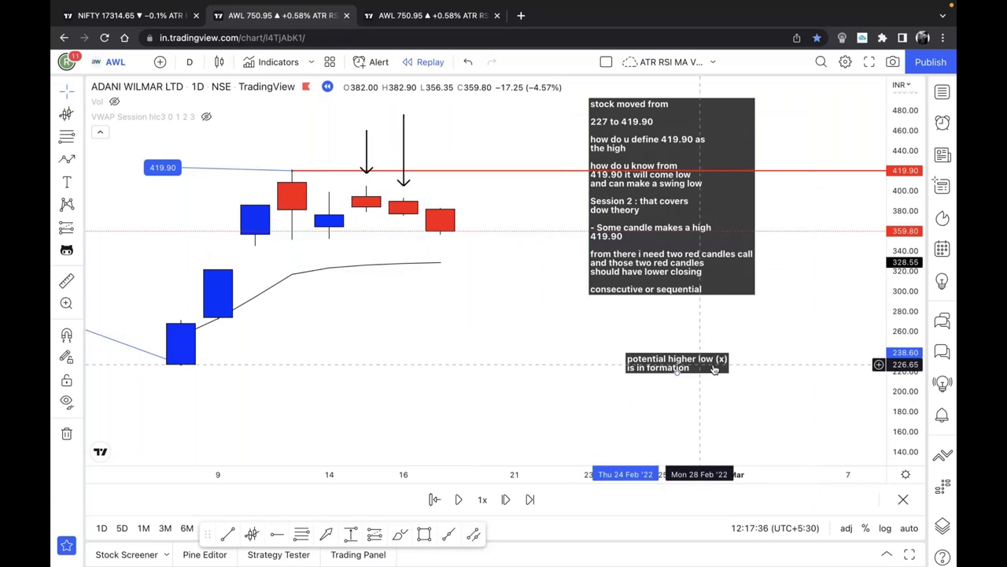
scroll(144, 329, down, 1)
click(144, 329)
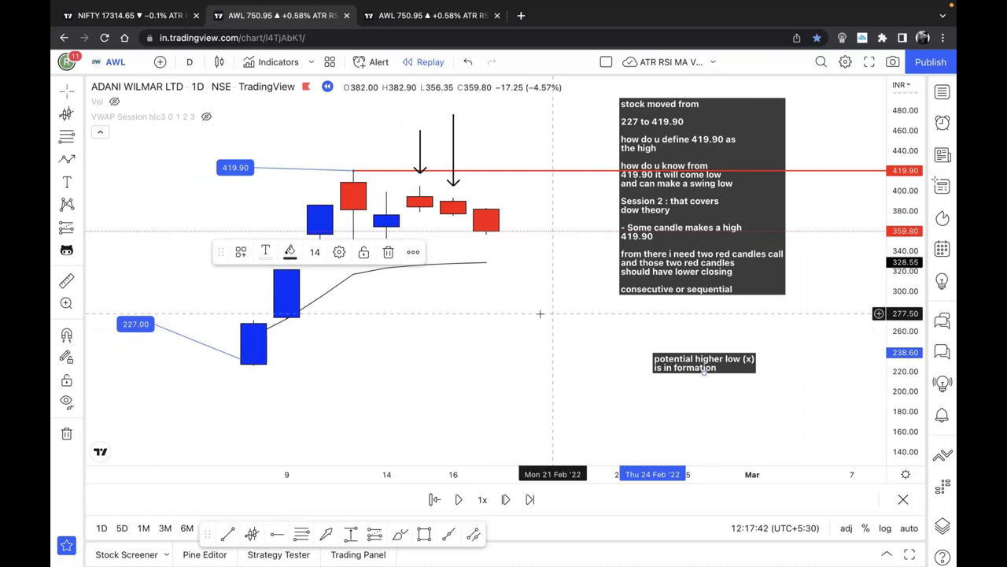
scroll(569, 319, up, 1)
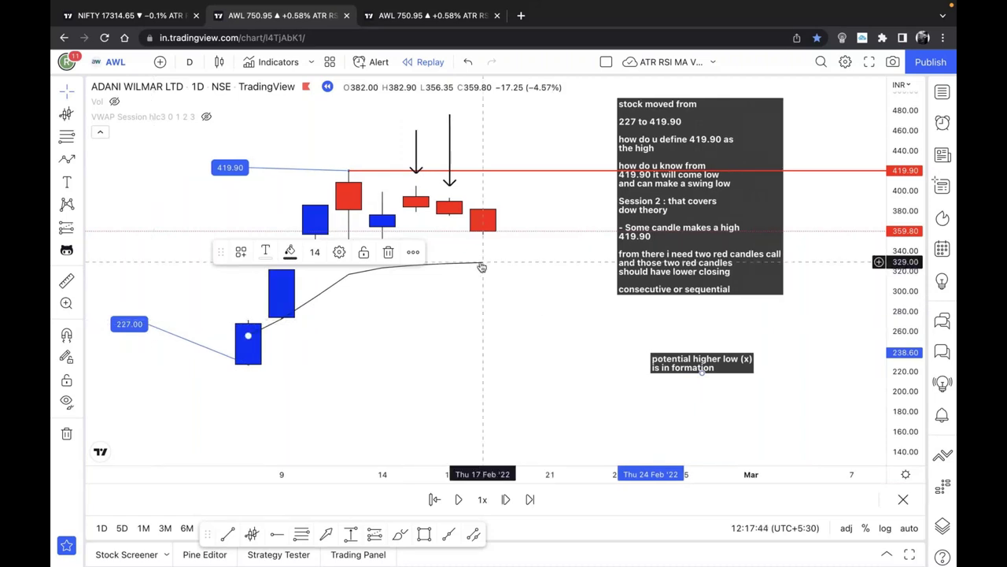
Step: Add a text note below the VWAP near 15 February reading "17th feb" and, after a blank line, "from around 328 it can reverse"
click(66, 182)
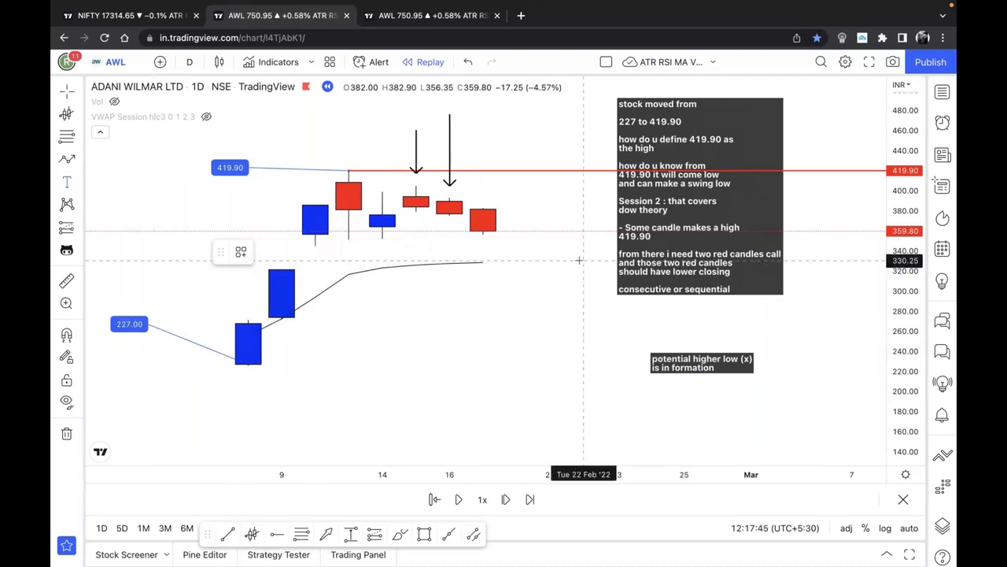
click(444, 385)
text(17)
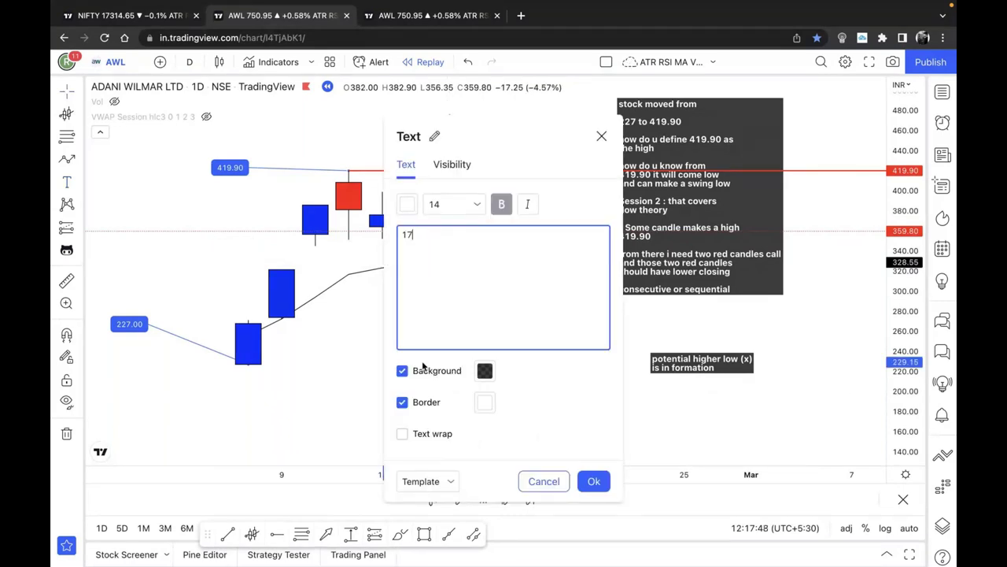
text(th feb)
key(Return)
key(Return)
text(328)
key(Home)
text(around)
key(End)
text(it can reverse)
key(Home)
text(from)
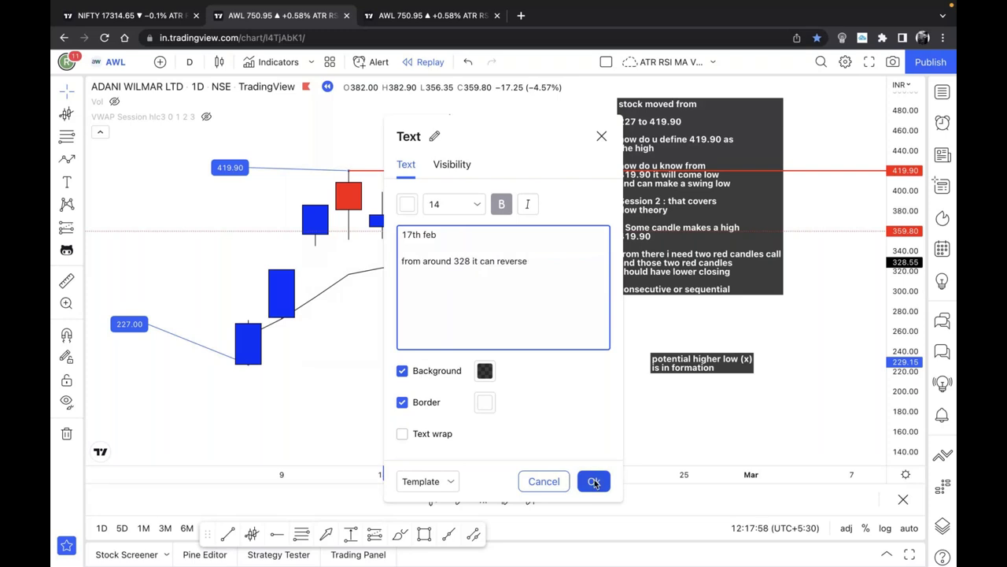
click(593, 481)
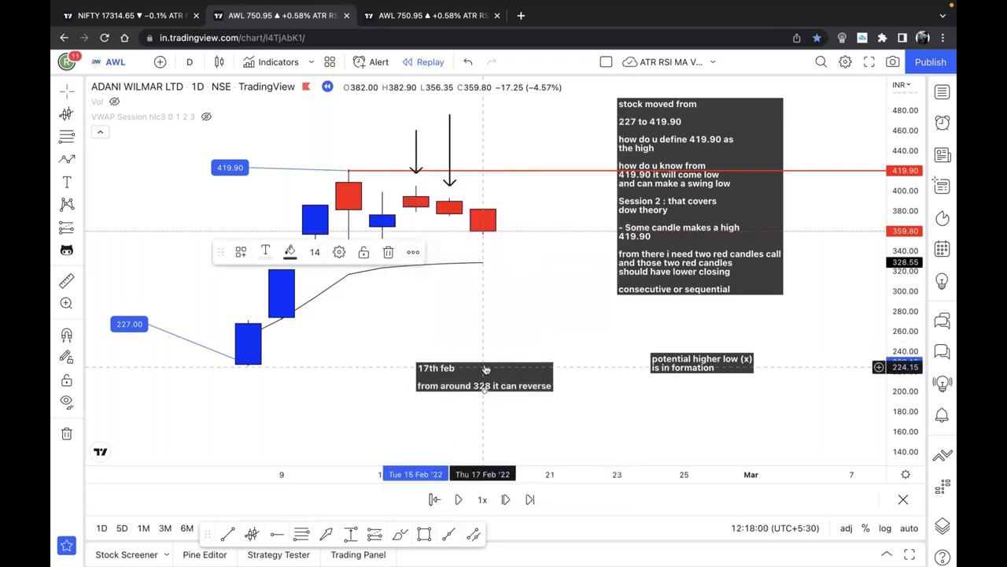
Step: Play the bar replay forward to 21 February and set the anchored VWAP line to the thickest width
click(458, 499)
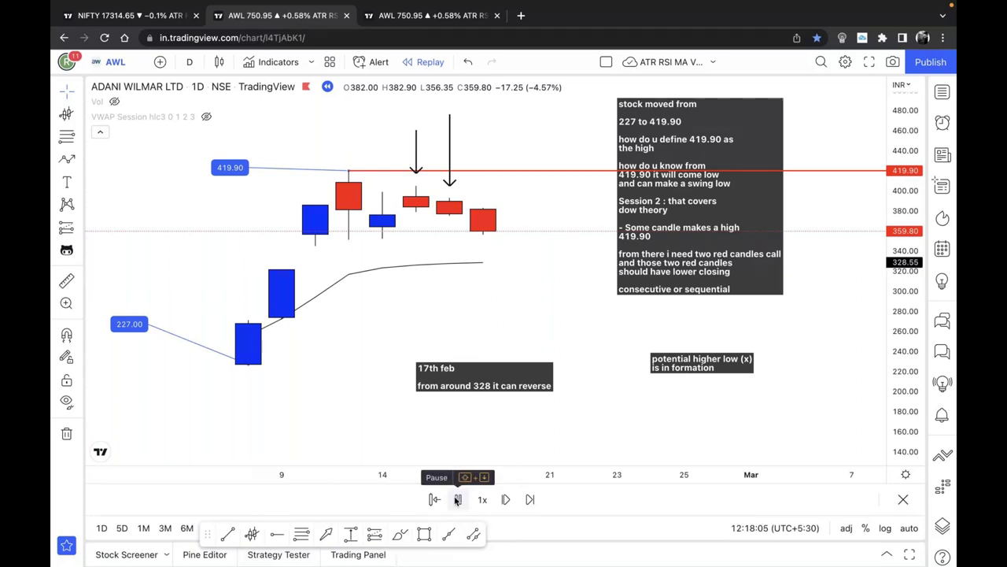
click(458, 499)
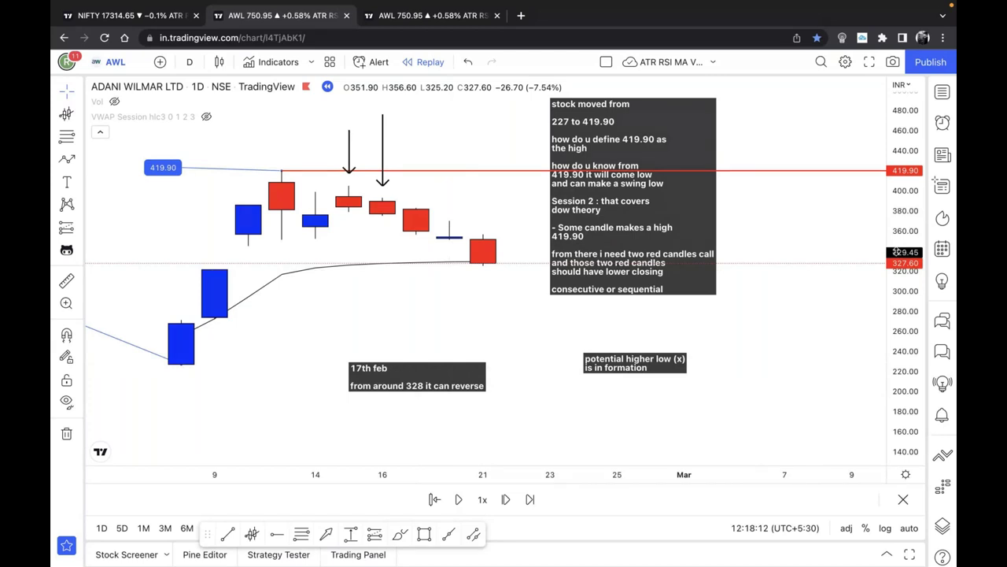
double_click(348, 264)
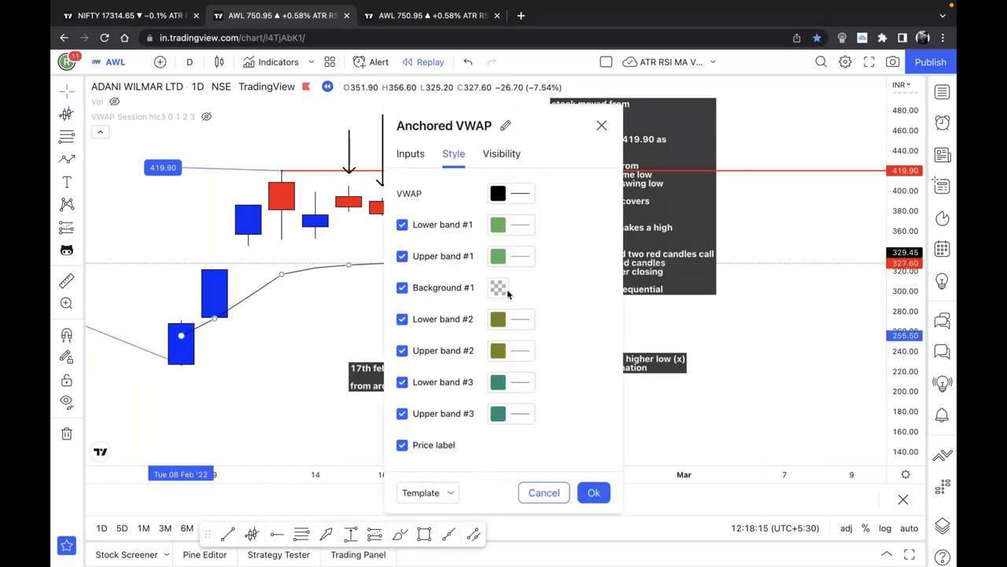
click(510, 193)
click(618, 426)
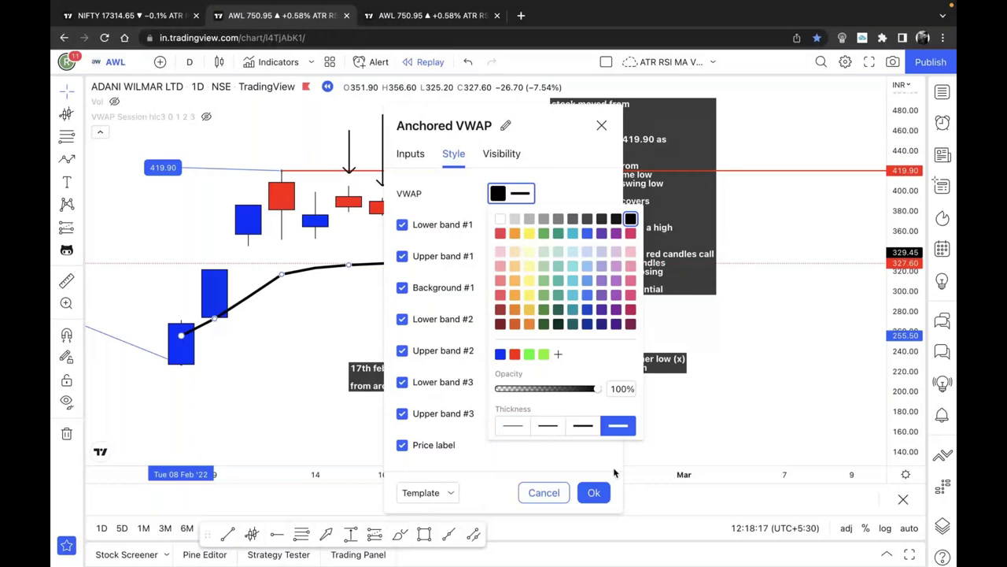
click(593, 492)
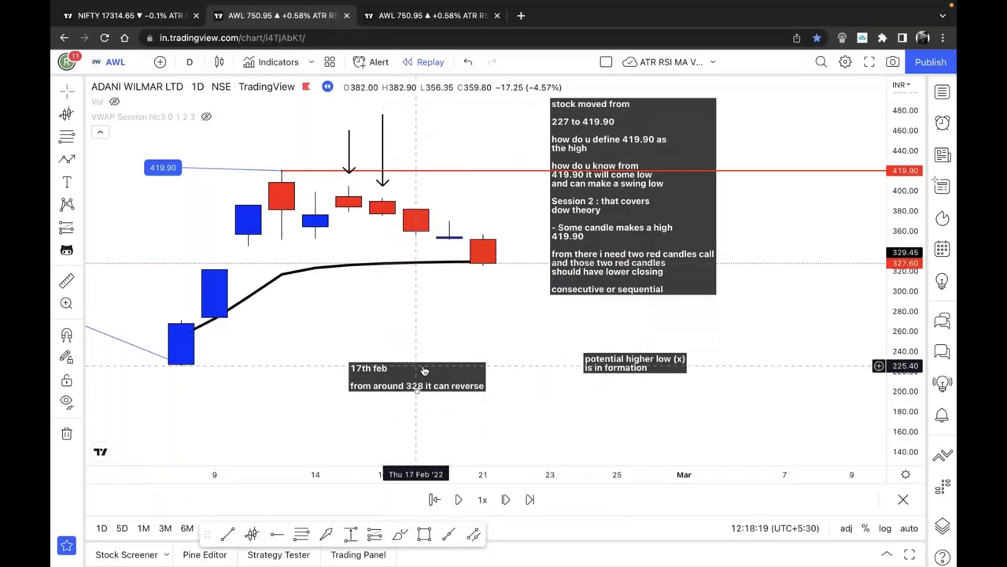
Step: Replace the "17th feb" note's text with "AVWAP : 329.45", a blank line and "So i can say : stock can reverse from 329.45"
double_click(361, 375)
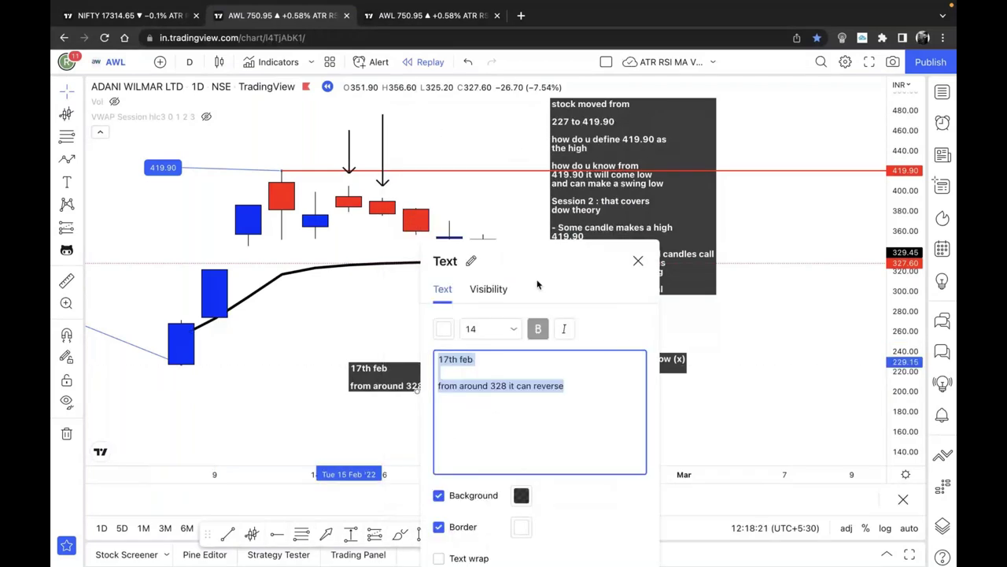
key(Escape)
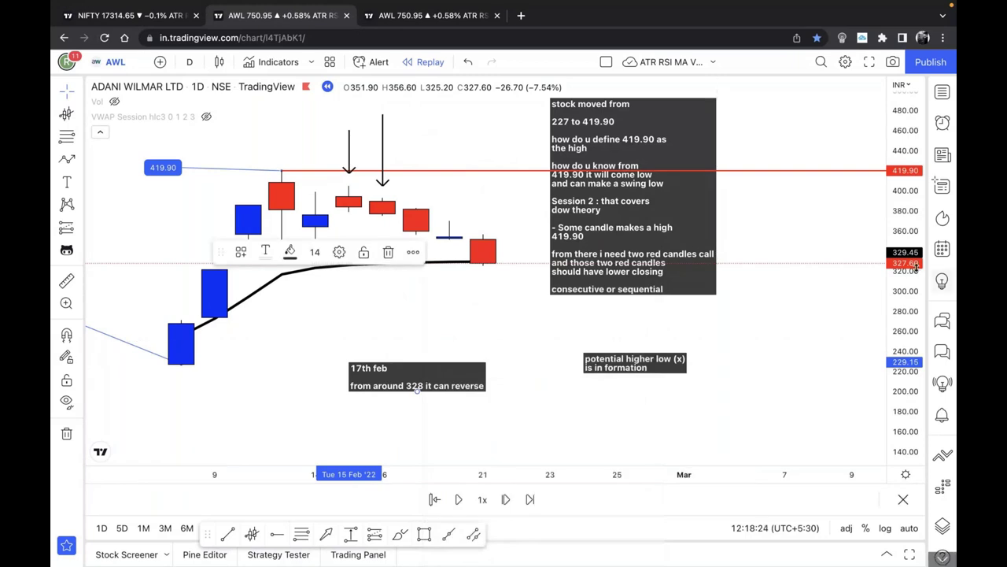
double_click(422, 382)
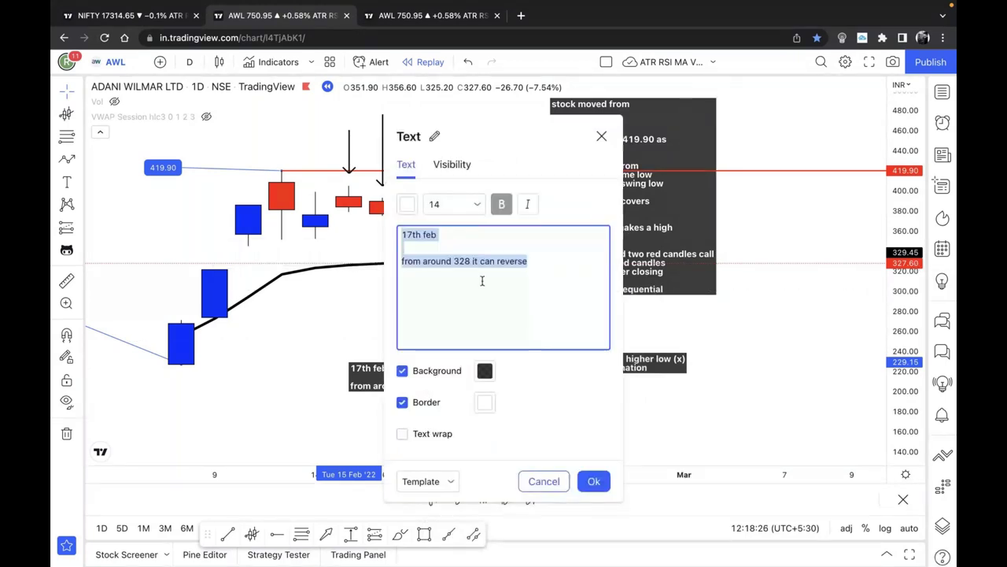
text(AVWAP : 329.45)
key(Return)
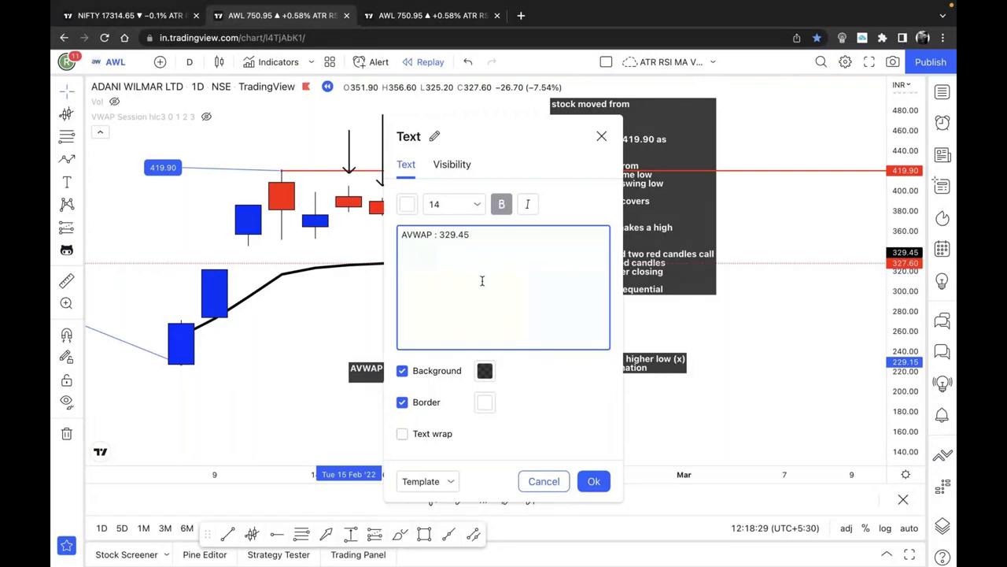
key(Return)
text(So i can say : stock c)
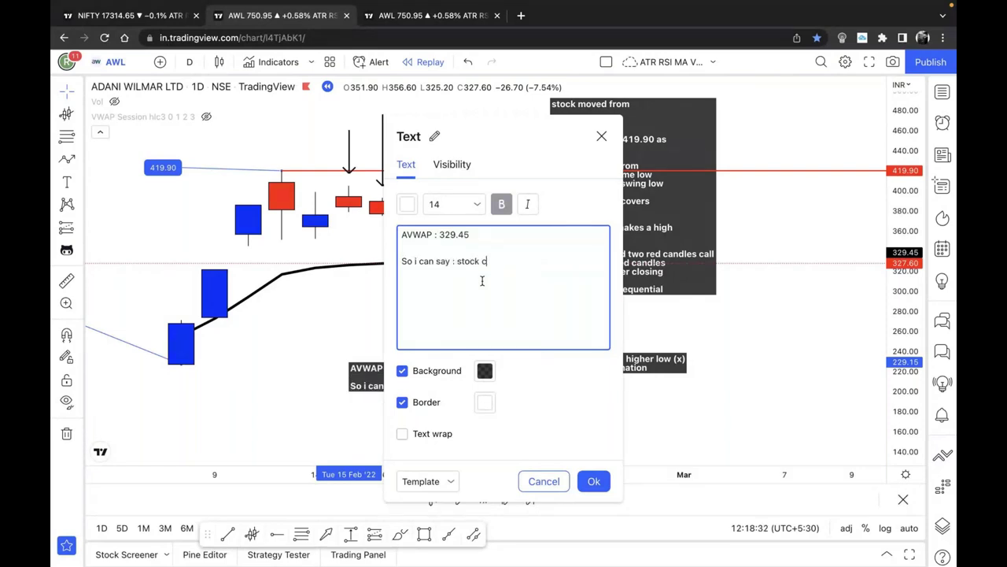
text(an reverse from 329)
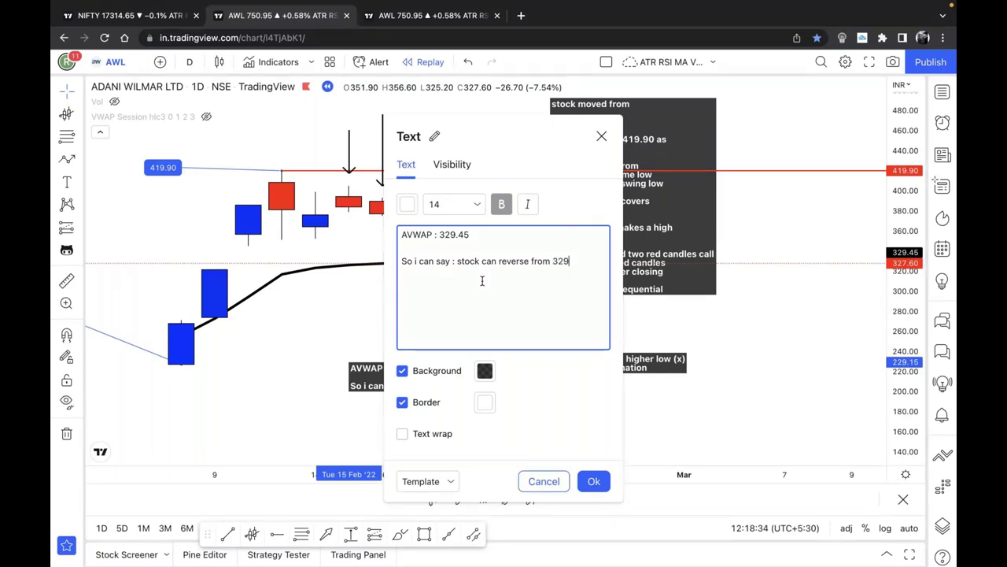
text(.45)
click(594, 481)
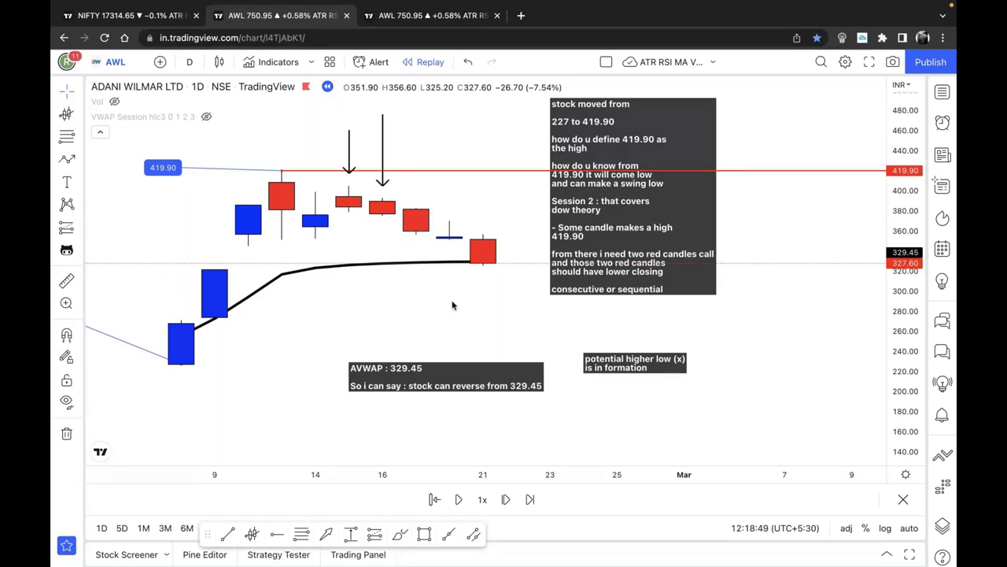
Step: Draw a path from the 8 February low via the 419.90 high and 21 February low up to 22 February, and undo it
scroll(281, 331, left, 3)
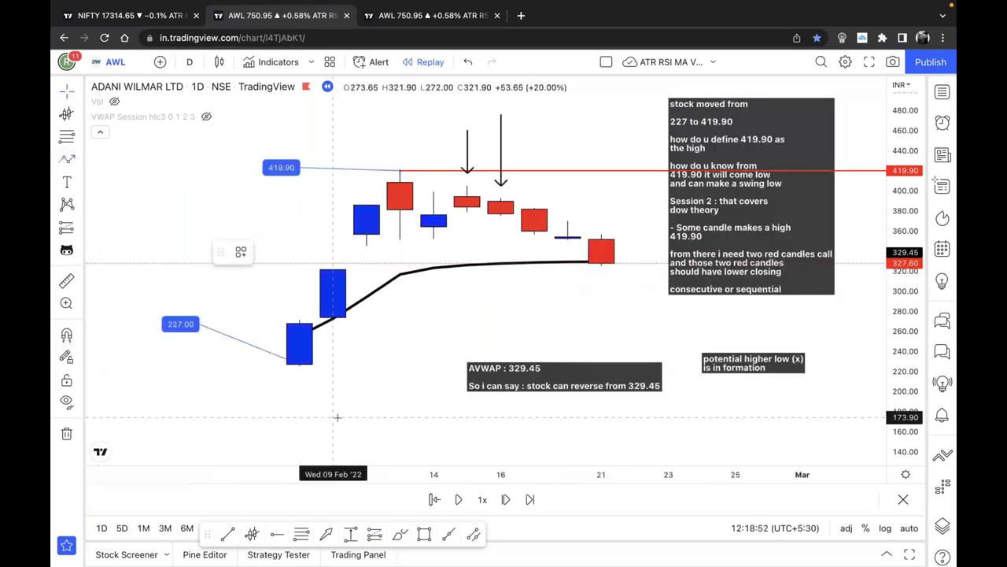
key(super)
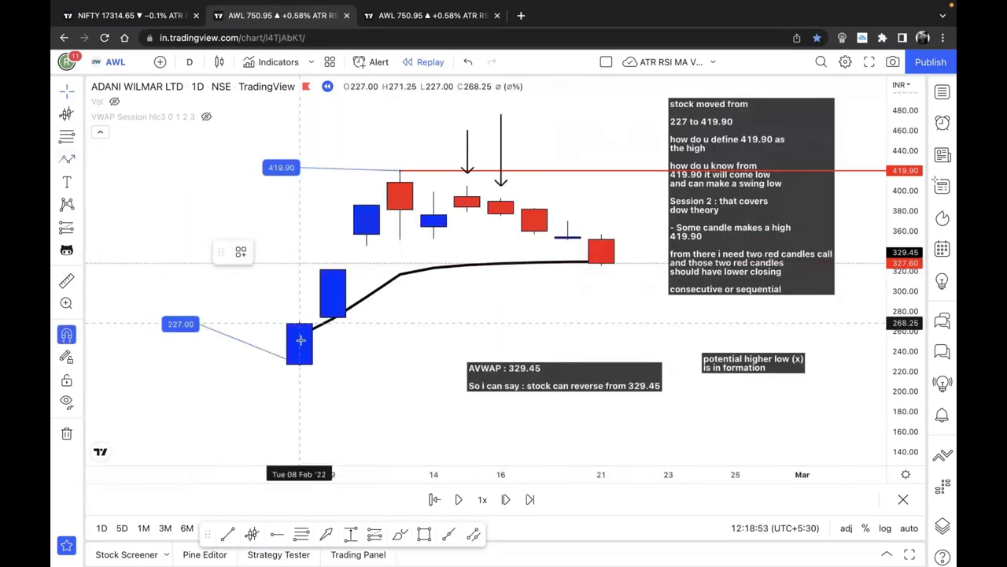
click(302, 384)
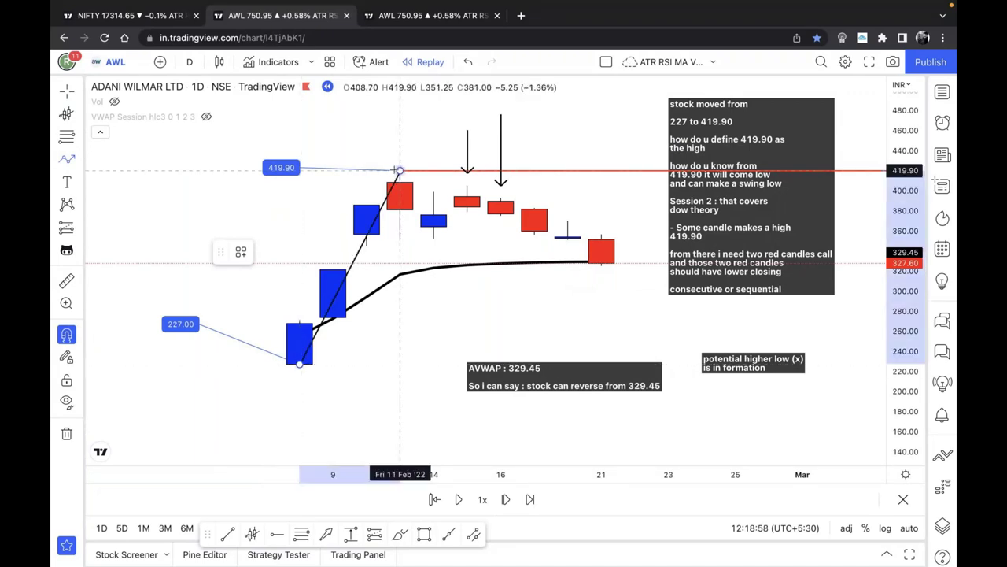
click(400, 170)
click(602, 264)
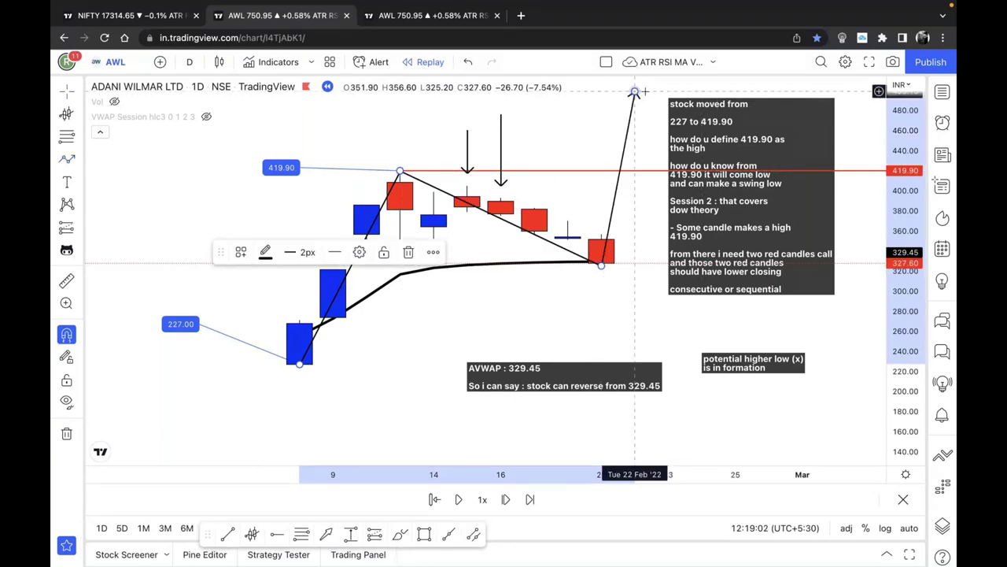
double_click(635, 93)
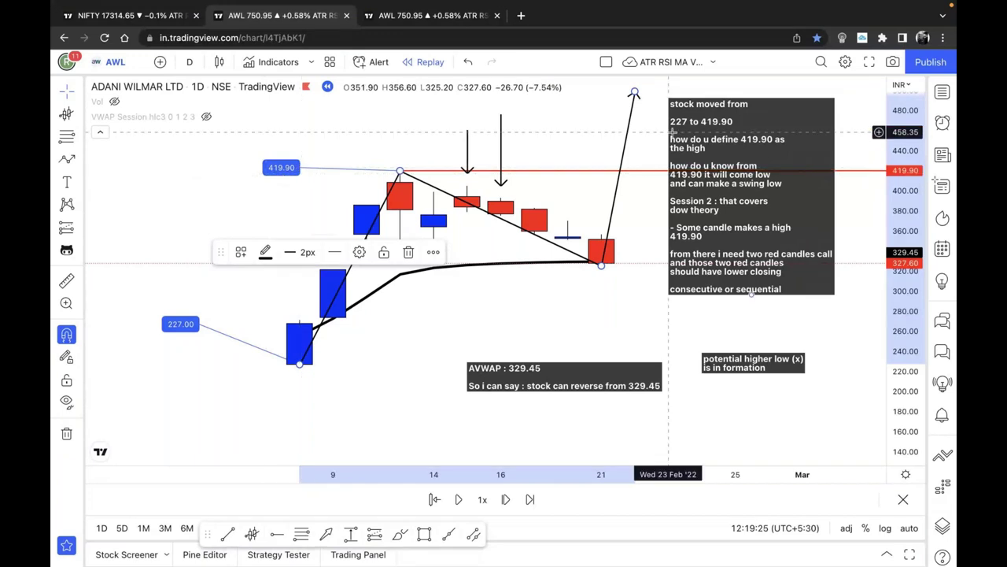
click(620, 183)
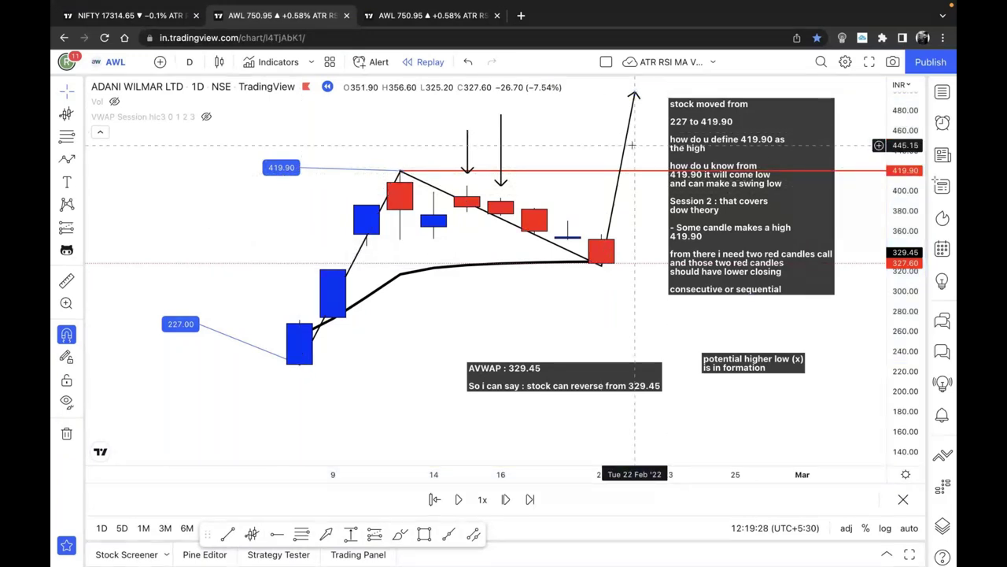
key(ctrl+z)
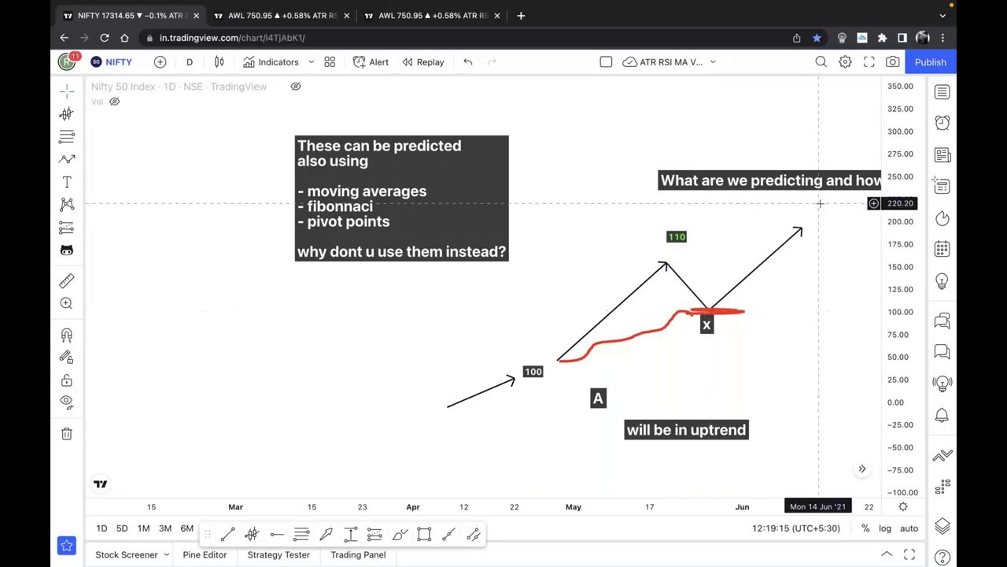
Step: Switch to the AWL replay chart and draw a path from the 21 February low up to about 497 at 24 February
mouse_move(539, 369)
mouse_down()
mouse_move(565, 367)
mouse_move(543, 374)
mouse_up()
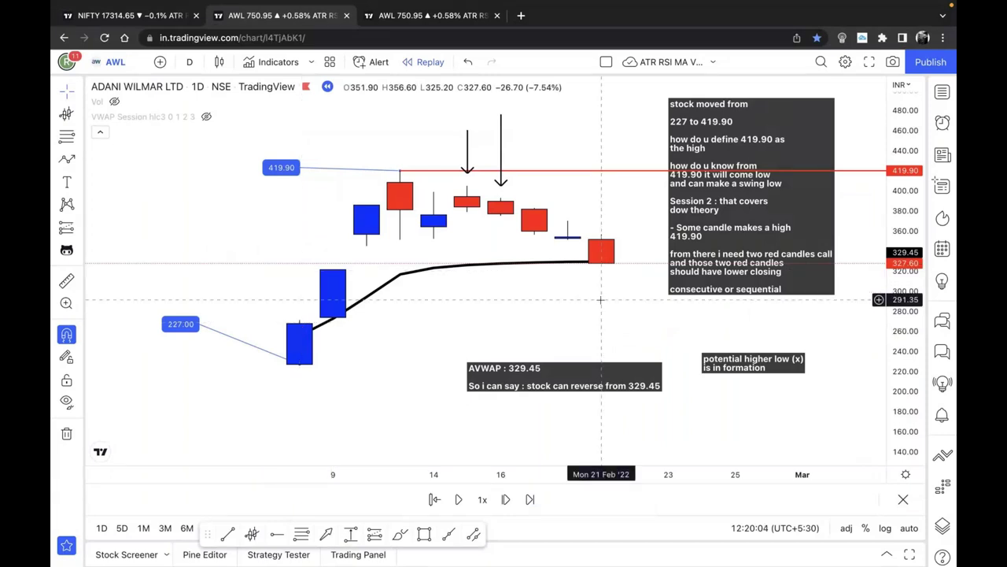
drag(600, 299, 532, 319)
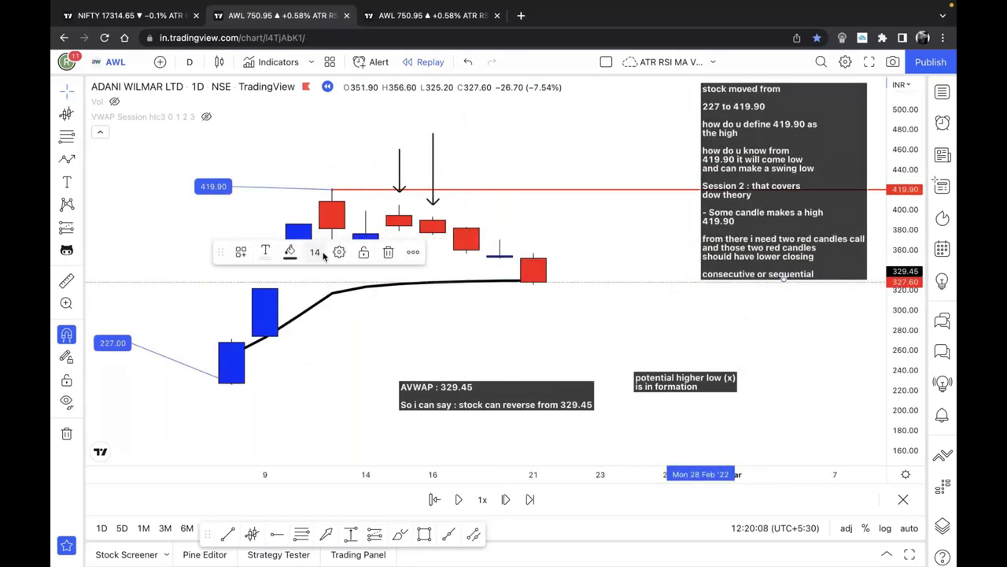
click(78, 159)
click(57, 163)
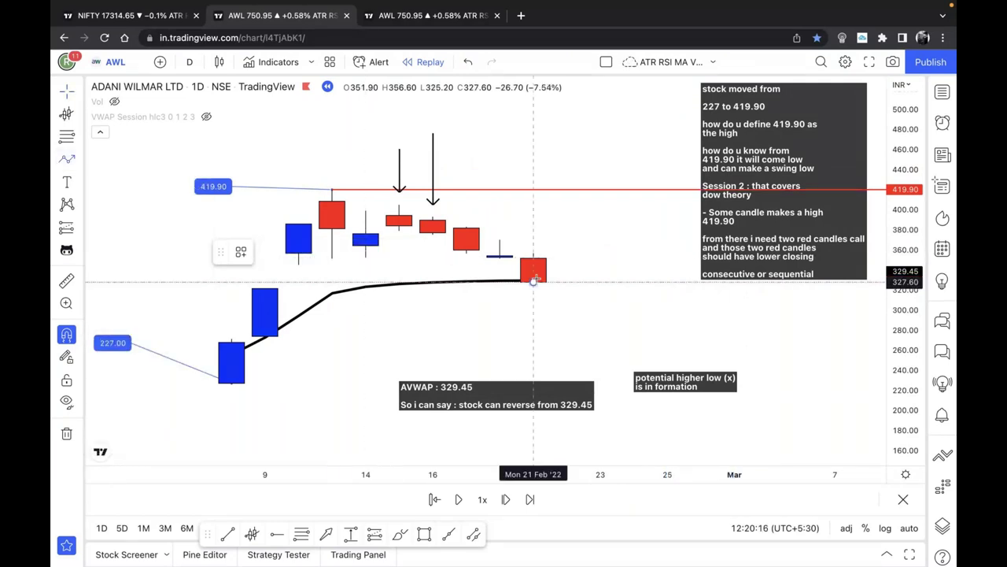
click(534, 280)
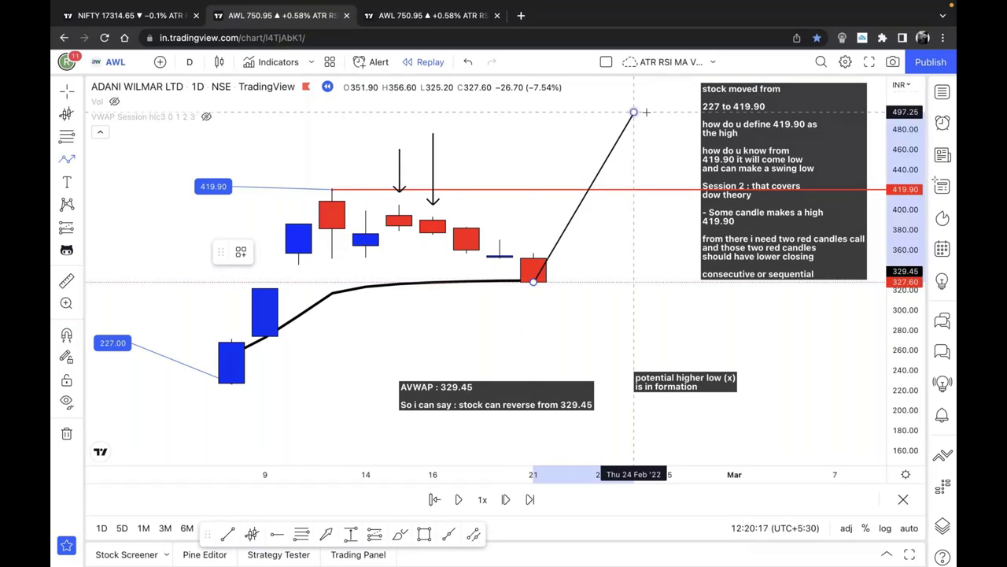
click(634, 111)
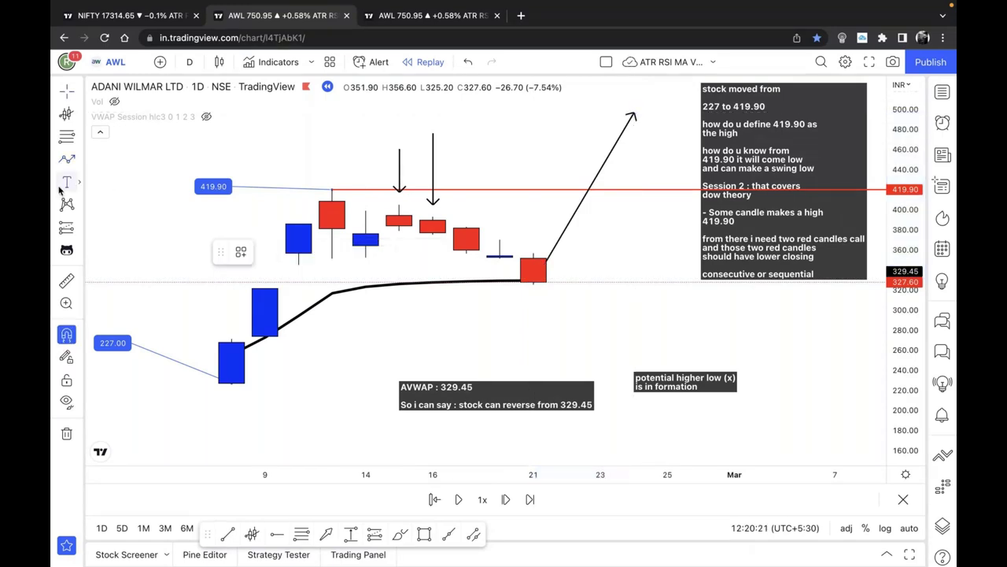
Step: Add a text note below the long note near 2 March reading "1) If stock touches avwap" and, on the next line, "avwap acts as strong support"
click(66, 183)
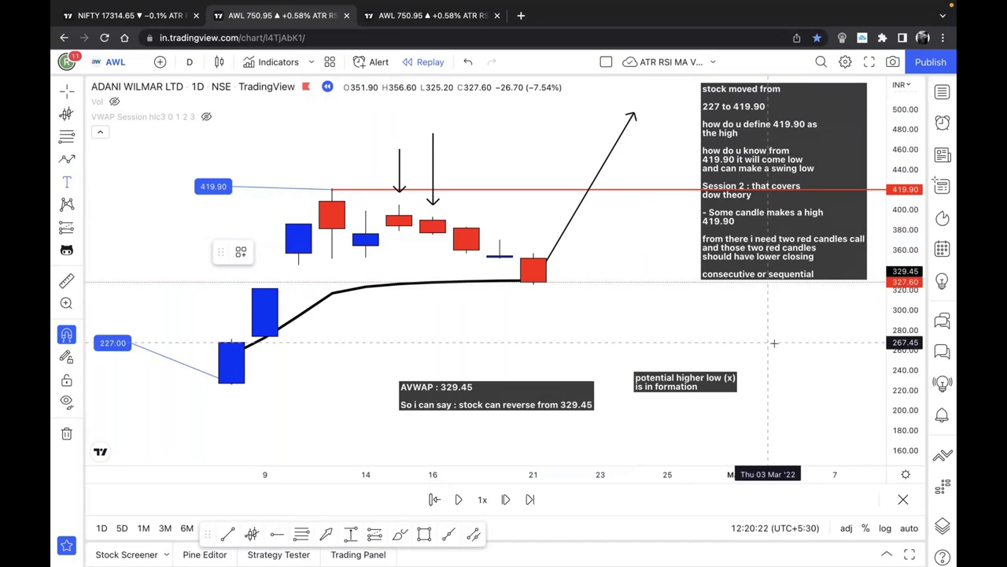
click(731, 315)
text(1) If stock touches)
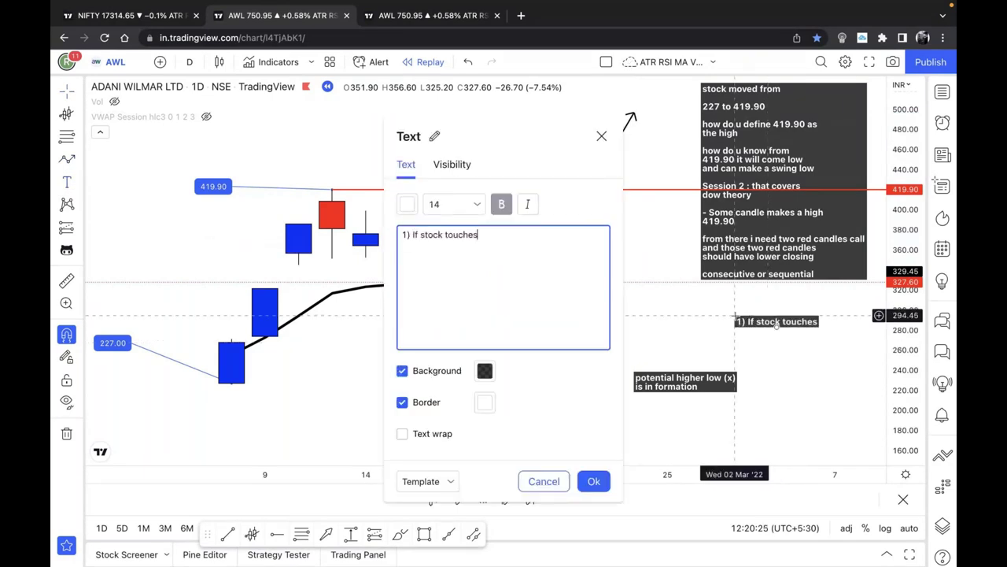
text( avwap)
key(Return)
text(avwap acts)
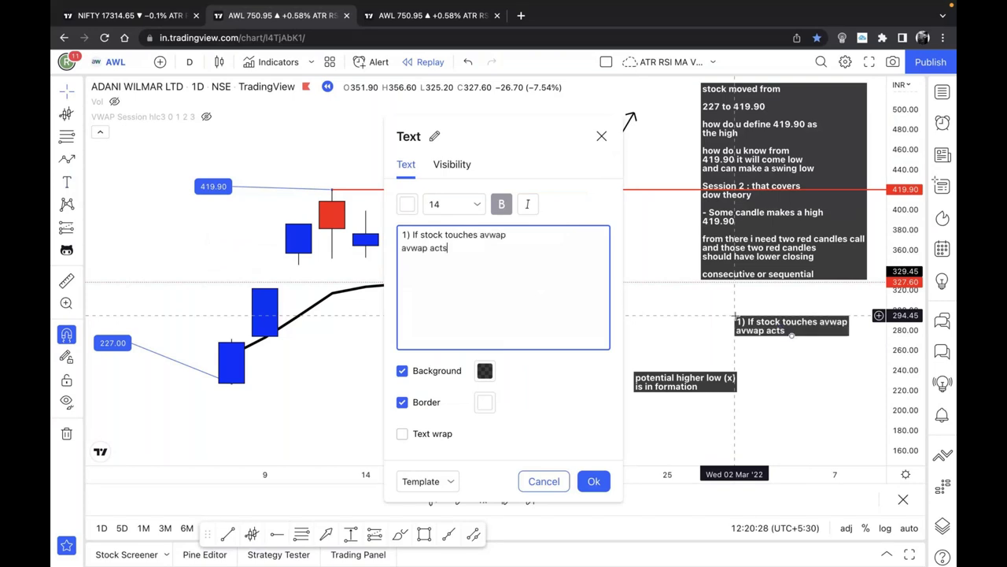
text( as strong sup)
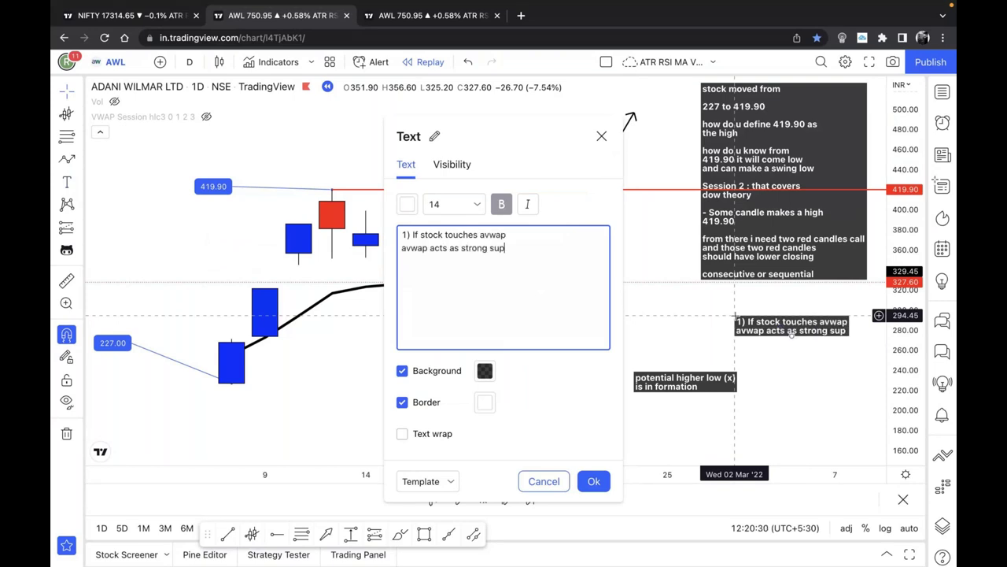
text(port)
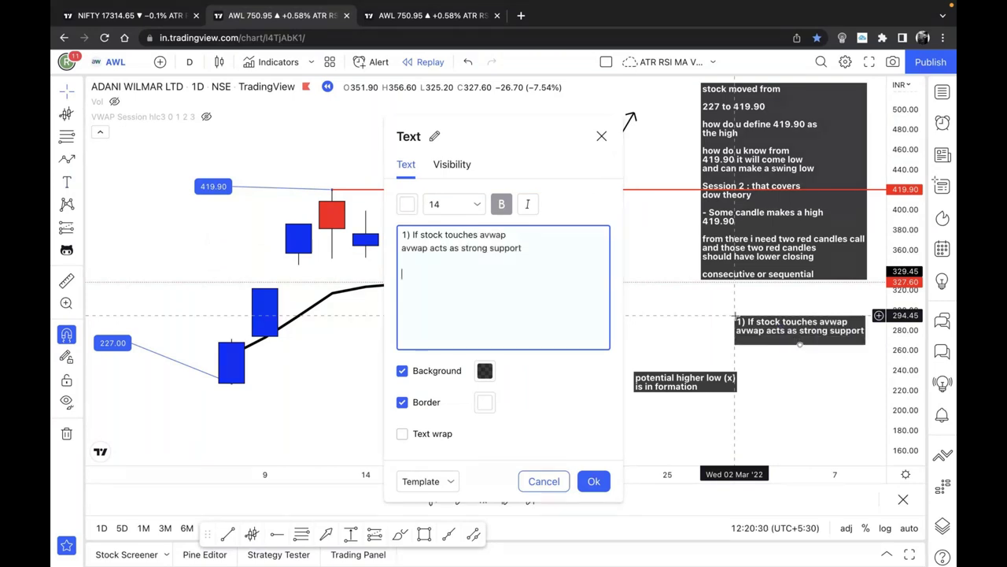
Step: Append to the note '2) If stock touches avwap and the next candle gives green candle closing "BELOW AVWAP" avwap is still acting as a strong support'
key(Return)
key(Return)
text(2) If stock touches avwap)
key(Return)
text(and )
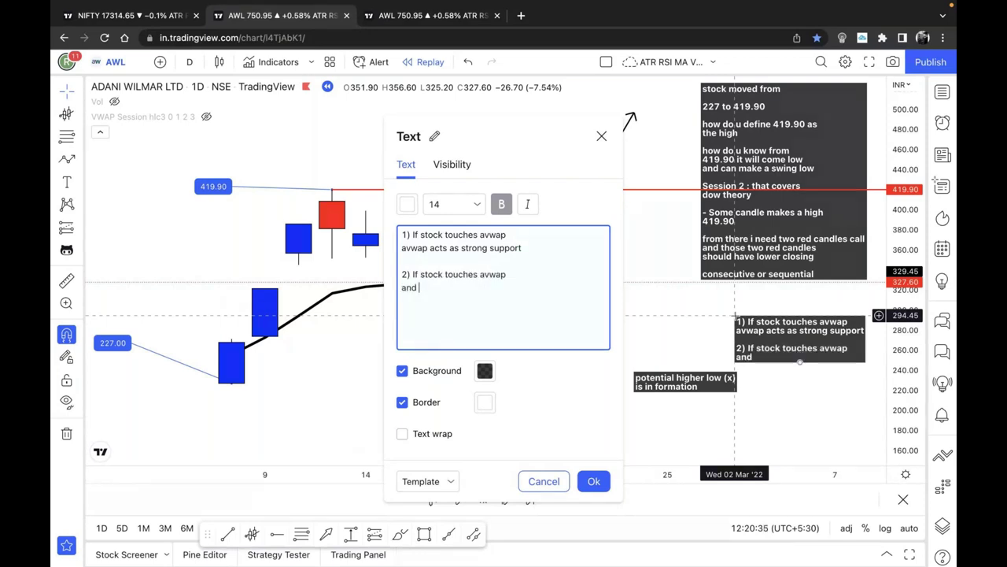
text(the next candle)
key(Return)
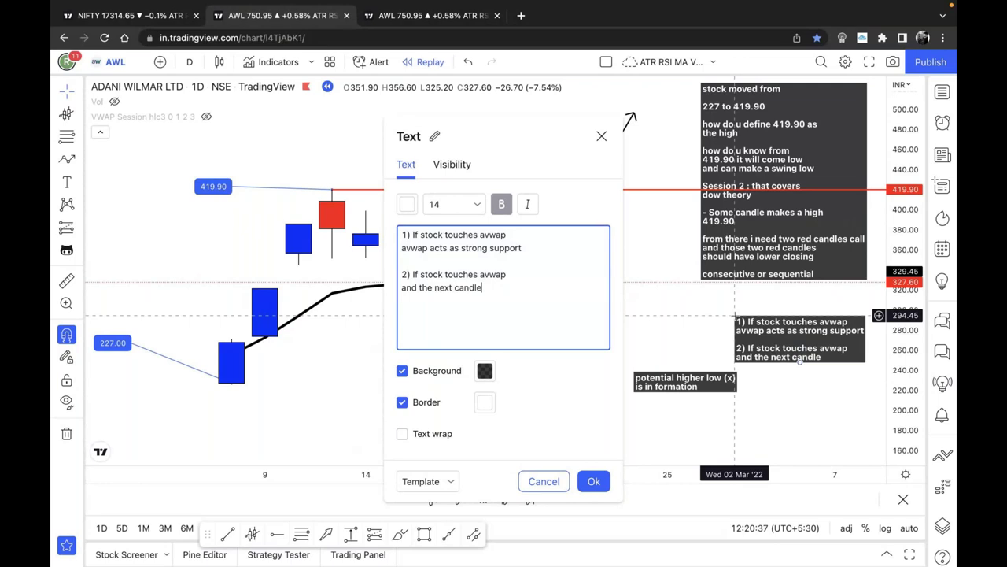
text(gives gree)
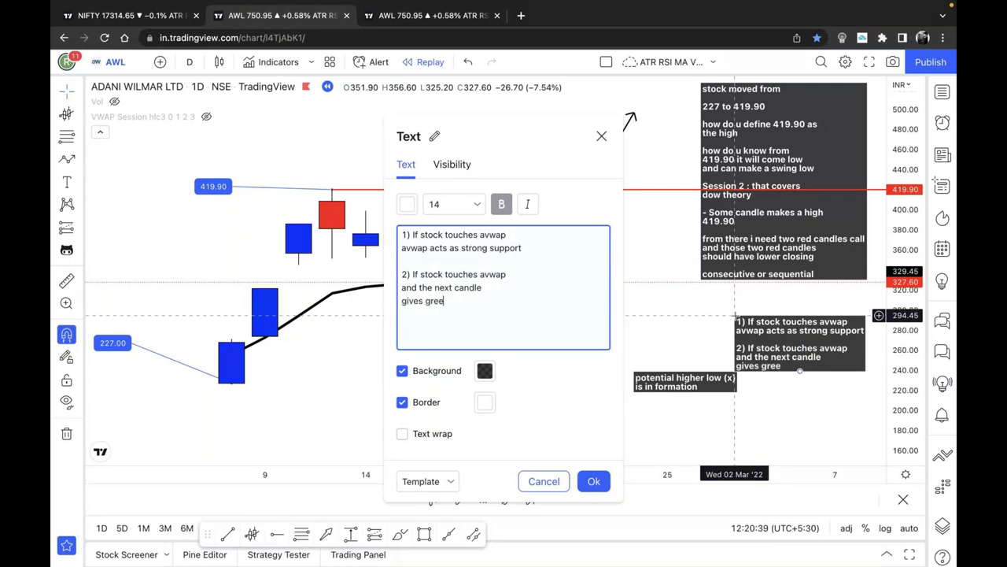
text(n candle closing "BELOW AVWAP" )
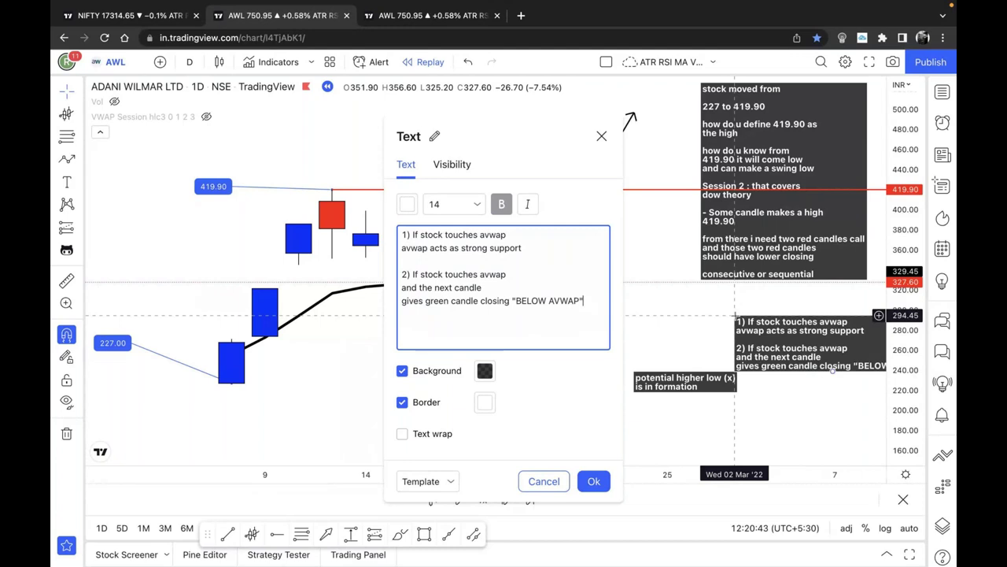
text(avwap is still acting as as )
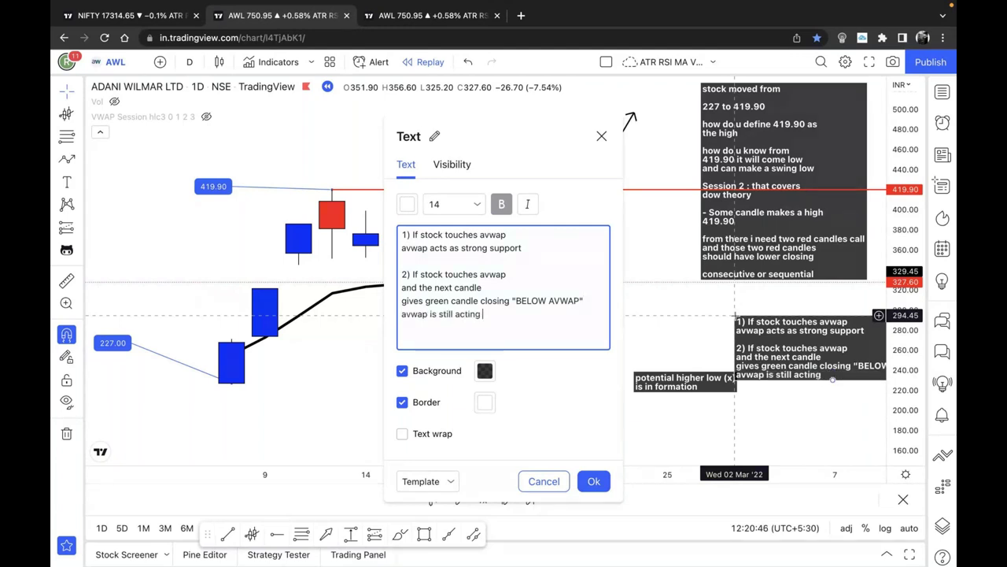
text(trong su)
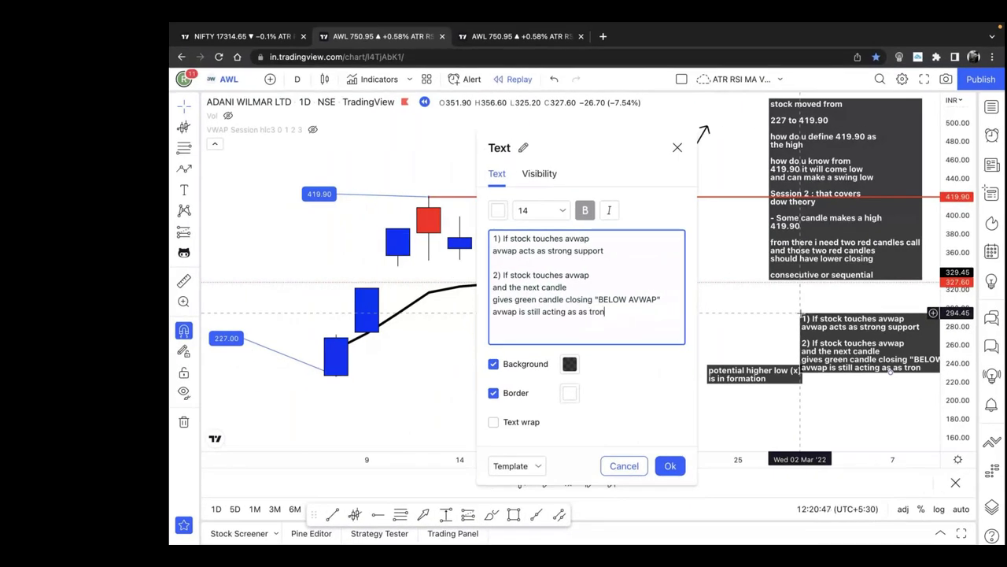
key(Left)
key(Left)
key(Left)
key(Left)
key(Left)
key(Left)
key(Left)
key(Left)
key(Left)
key(BackSpace)
key(Right)
text(s)
key(End)
text(pport)
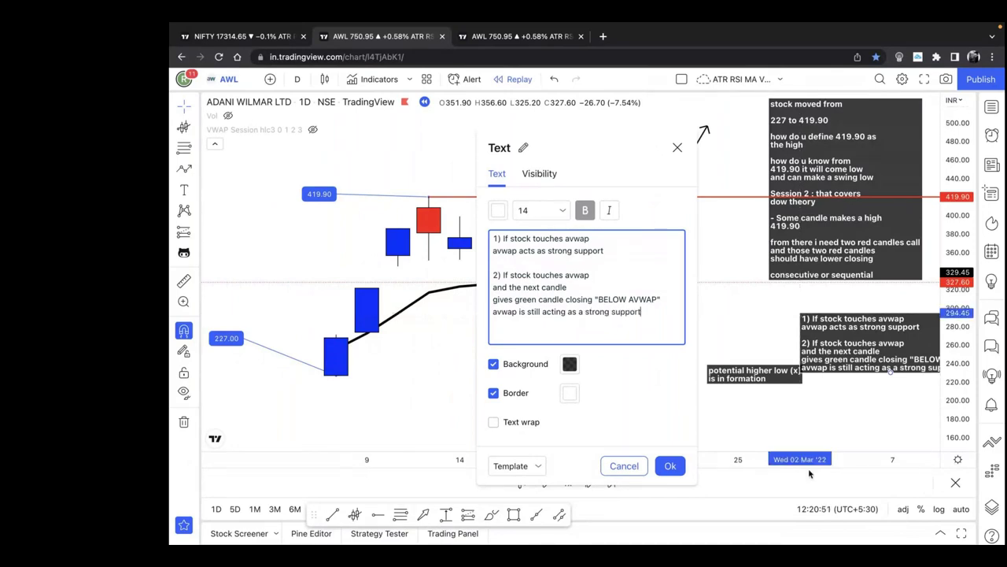
click(669, 466)
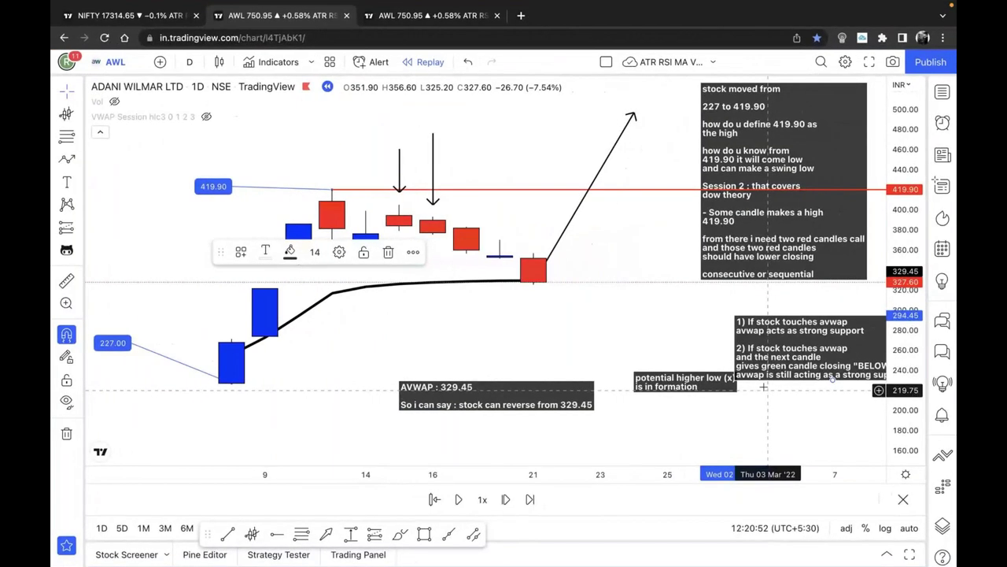
Step: Move the two-point note to 24 February and append, after a blank line, "daily : at least 1% closing below avwap level"
drag(832, 341, 800, 325)
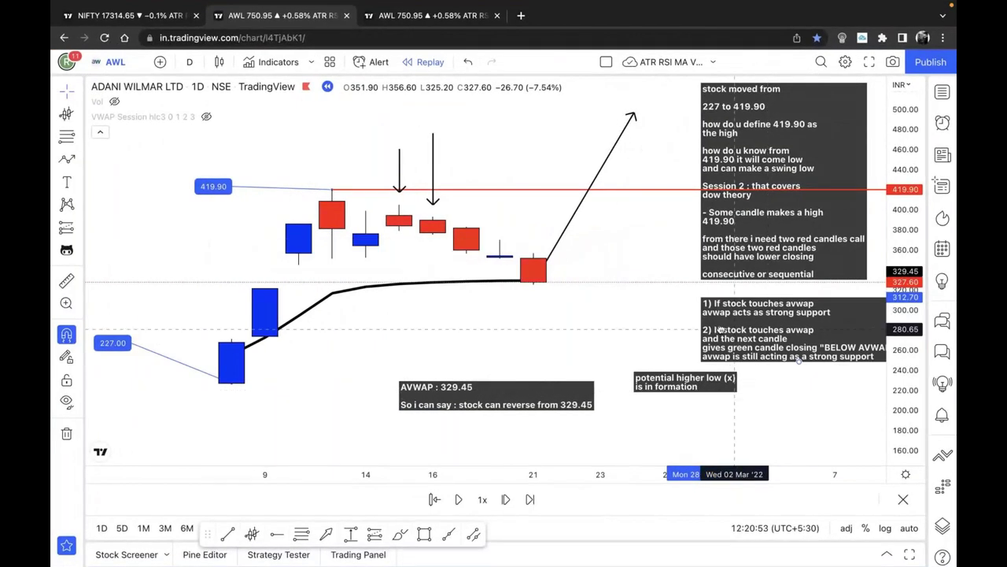
drag(735, 329, 668, 322)
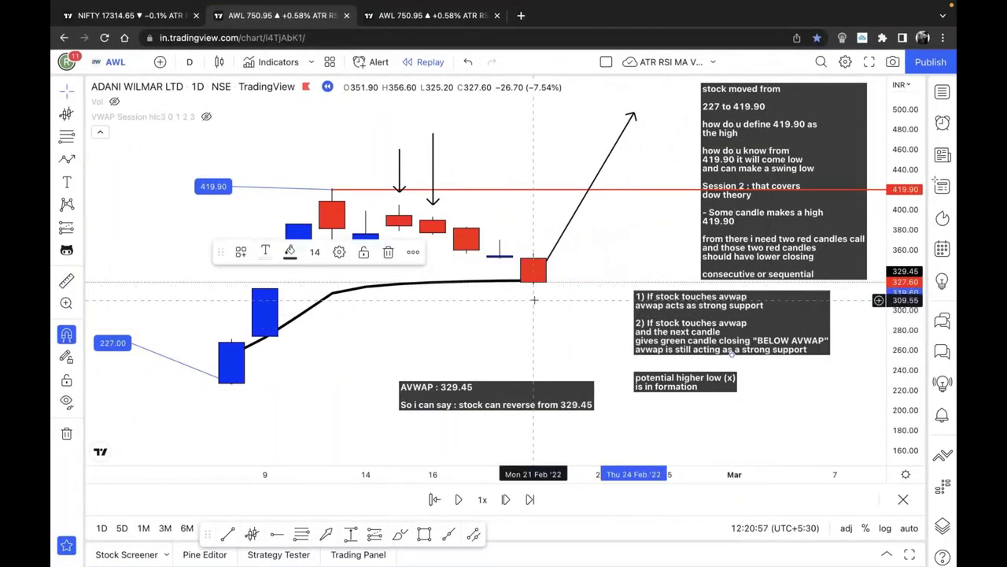
click(339, 251)
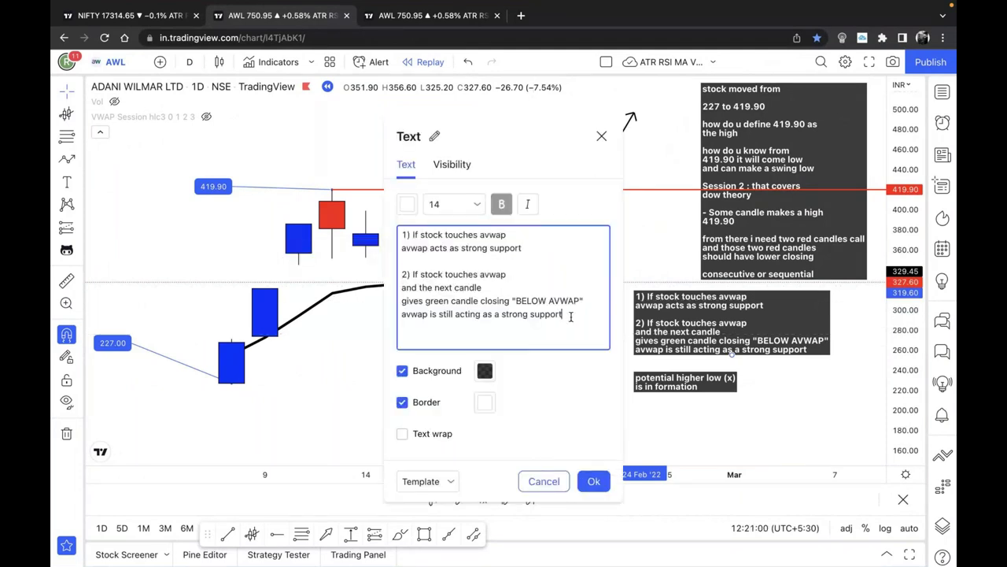
key(Return)
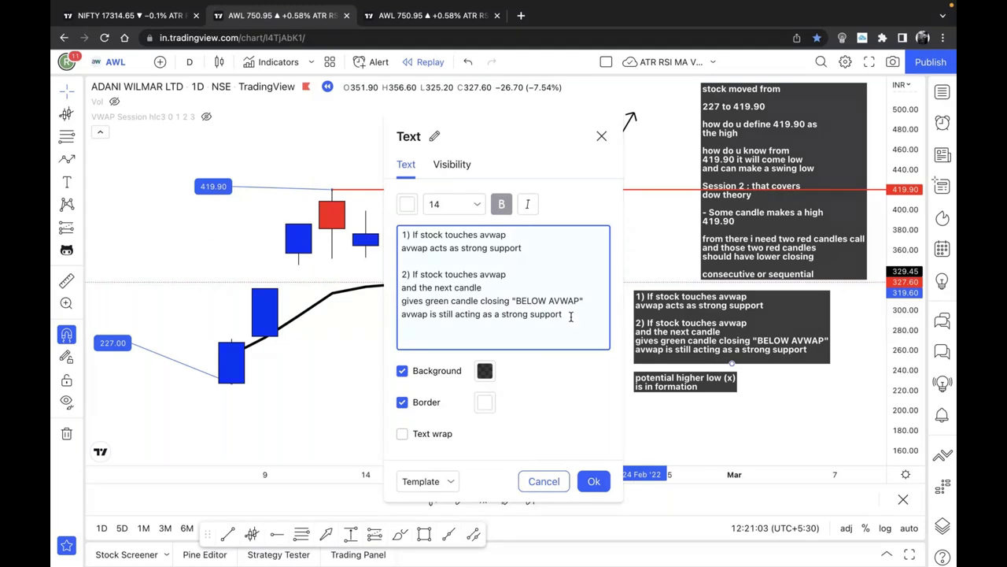
text(dail)
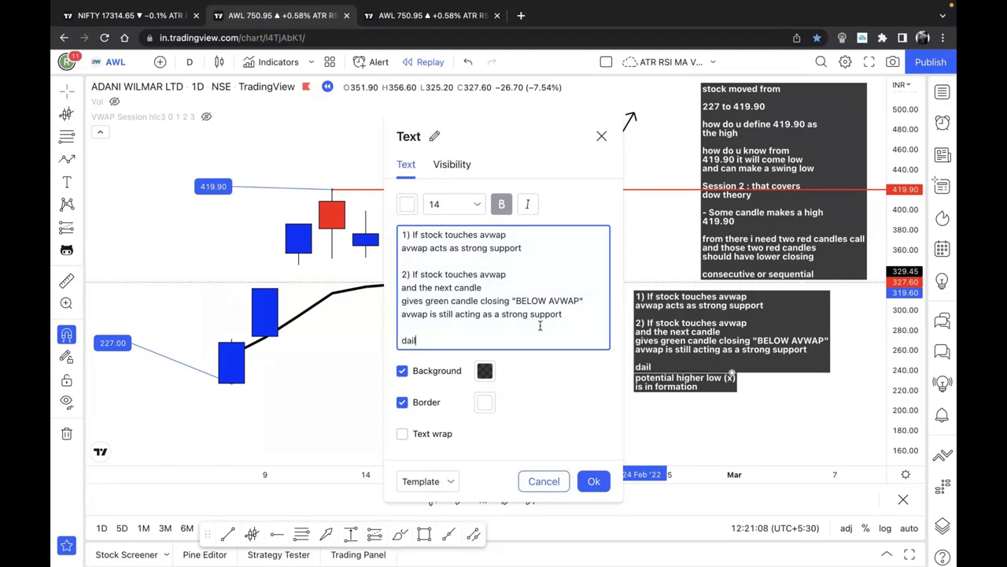
text(y :)
text( a)
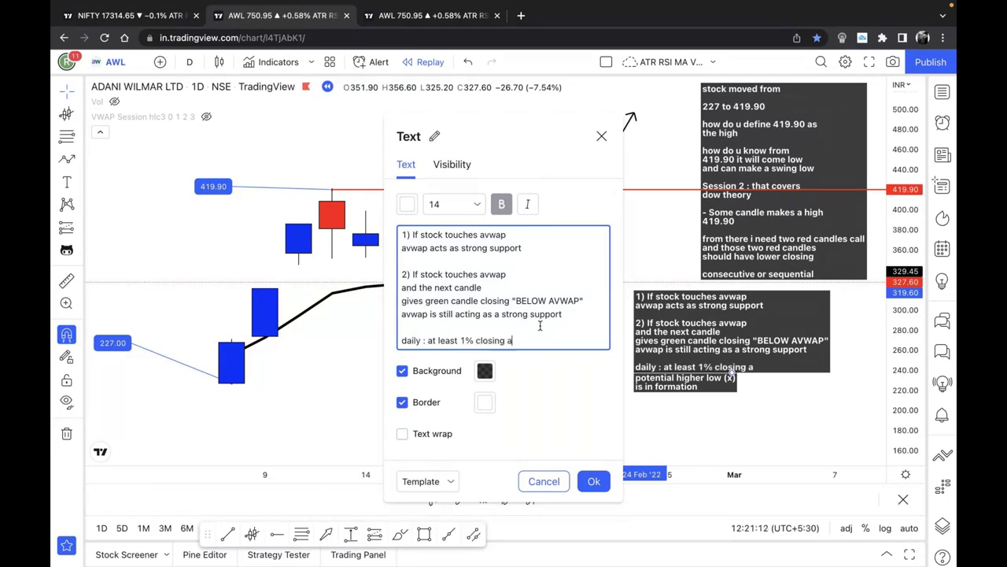
text(t least 1% closing below avwap level)
key(Return)
Step: Insert the heading "PRO TIPS (RED CANDLE CLOSING)" above the daily line and add "weekly : at least 2% closing below avwap level" beneath it
click(427, 317)
key(Return)
text(PRO TIPS)
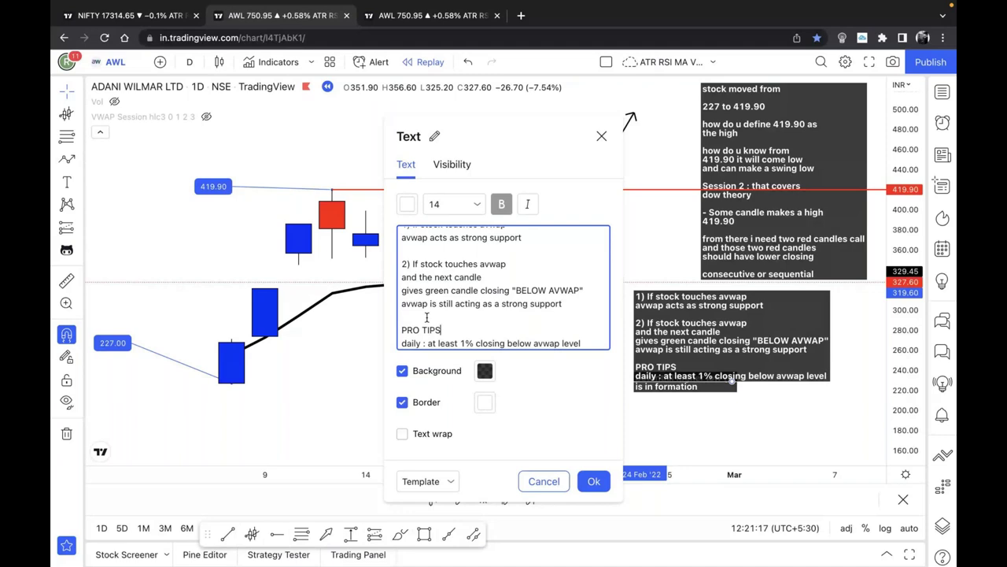
key(Return)
click(592, 338)
text(w)
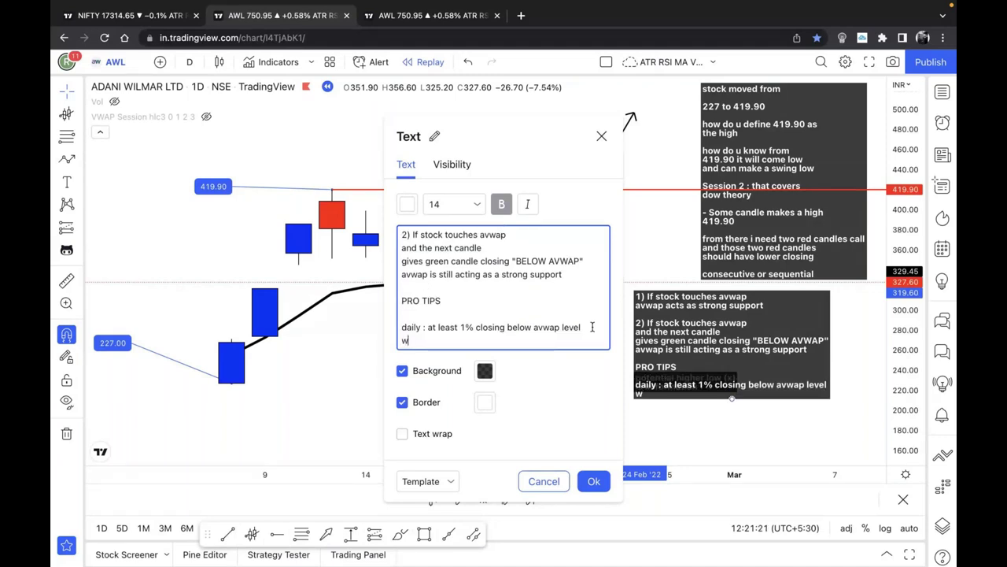
text(eekly : at least 2% closing below avwap level)
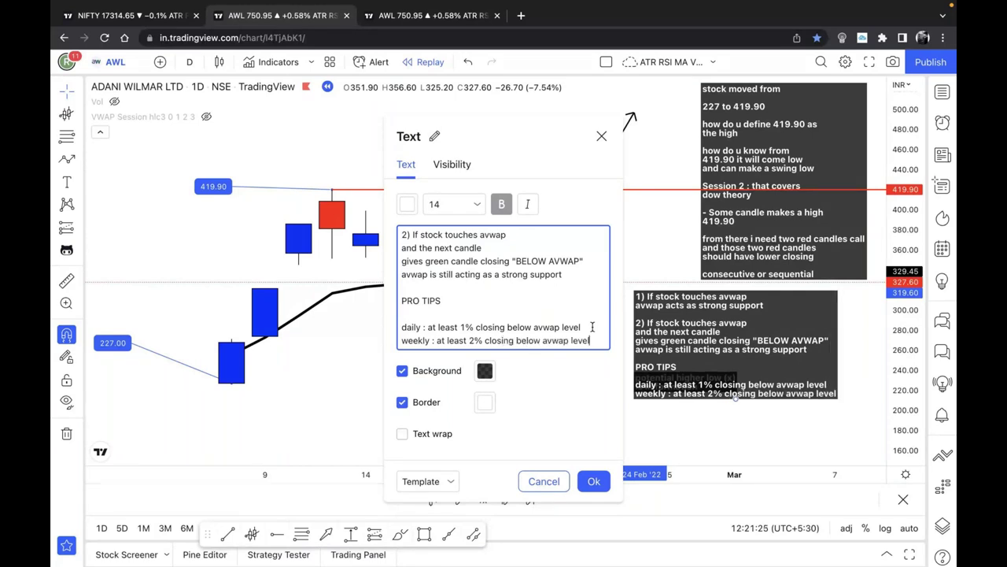
click(532, 299)
text((RED CANDLE CLOS)
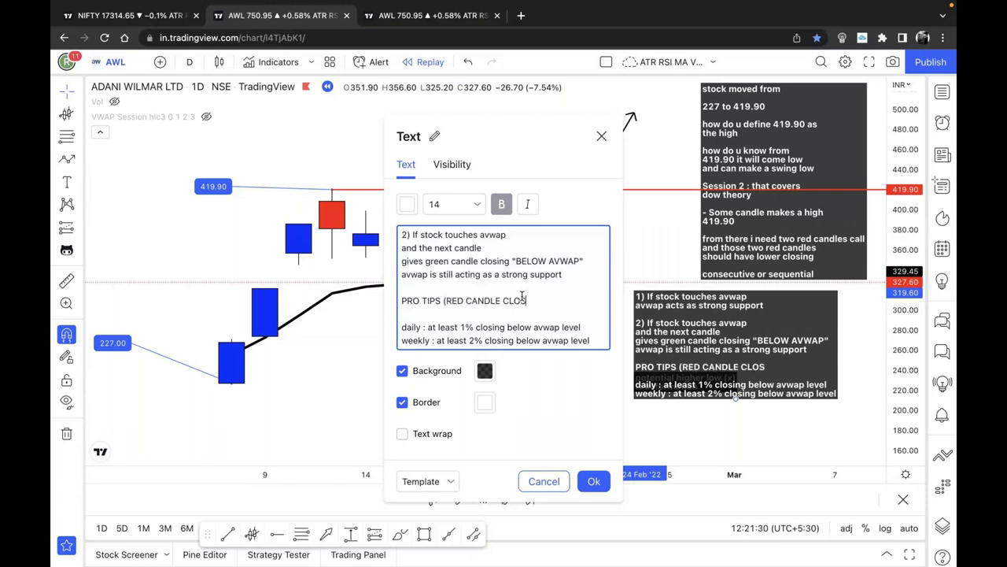
text(ING))
click(594, 481)
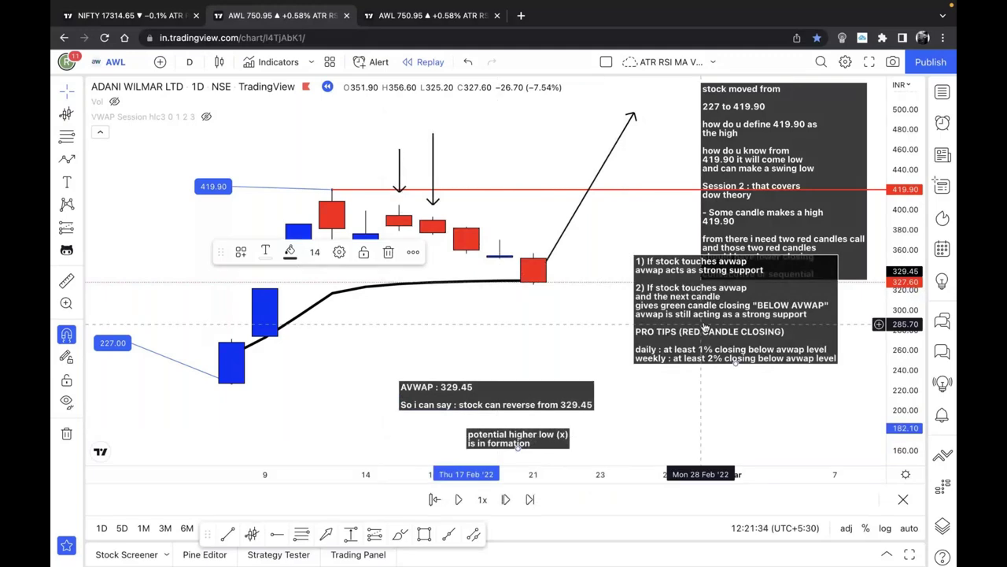
Step: Move the two-point note below the long note and add a text note at 15 February reading 'From around "329.45 zone" stock can reverse'
drag(703, 325, 698, 383)
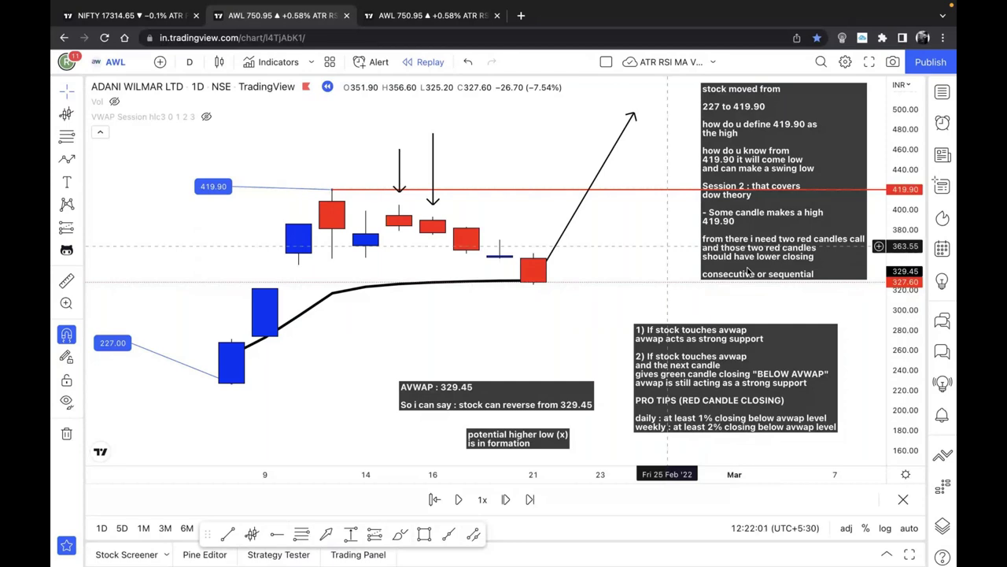
click(385, 321)
text(From around "329.45 zone" t)
key(BackSpace)
text(stock wil)
key(BackSpace)
key(BackSpace)
key(BackSpace)
key(BackSpace)
text(can reverse)
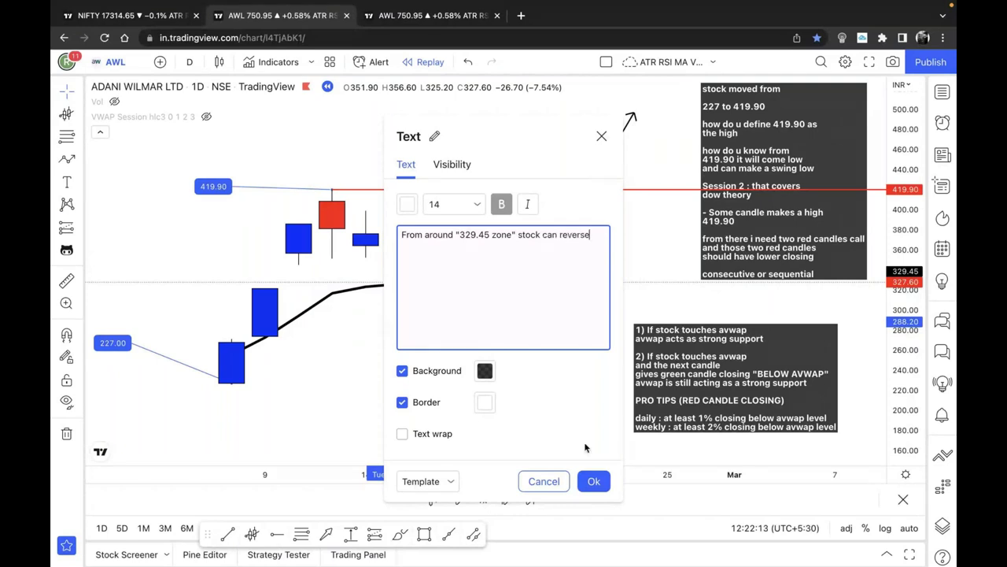
click(594, 480)
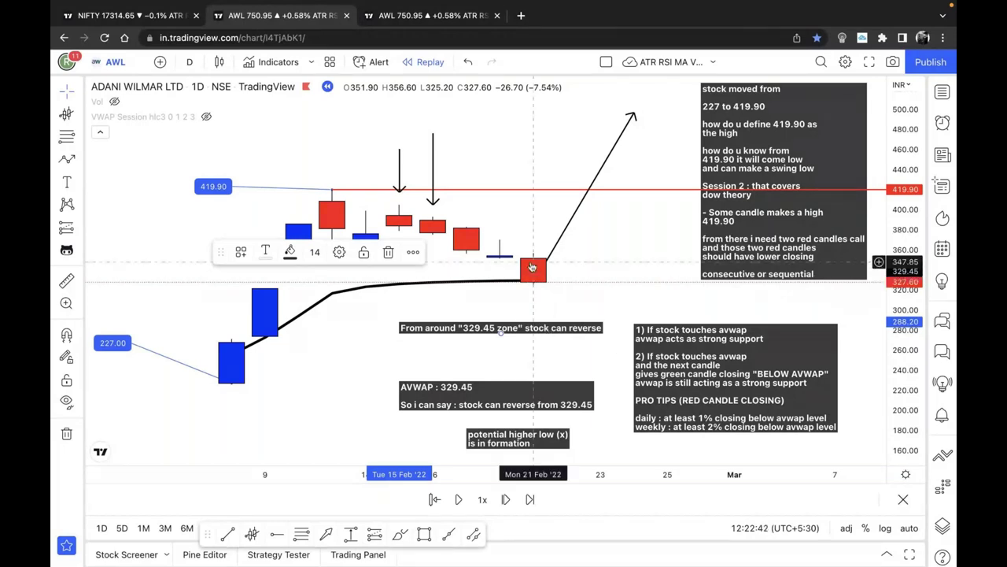
Step: Delete the upward path drawn from the 21 February low and advance the bar replay to 22 February
mouse_move(532, 268)
mouse_down()
mouse_move(537, 285)
mouse_move(546, 260)
mouse_up()
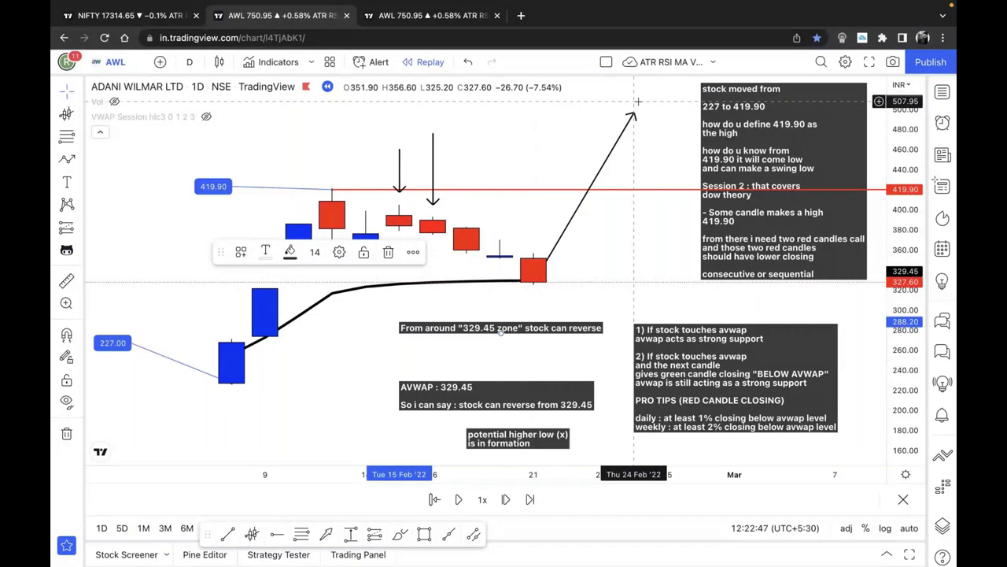
click(548, 261)
key(Delete)
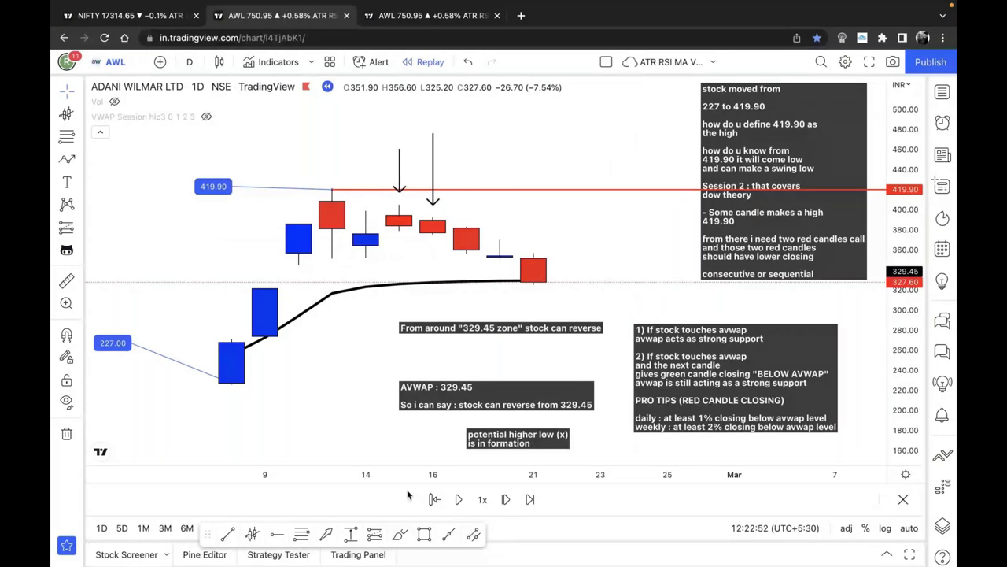
click(462, 499)
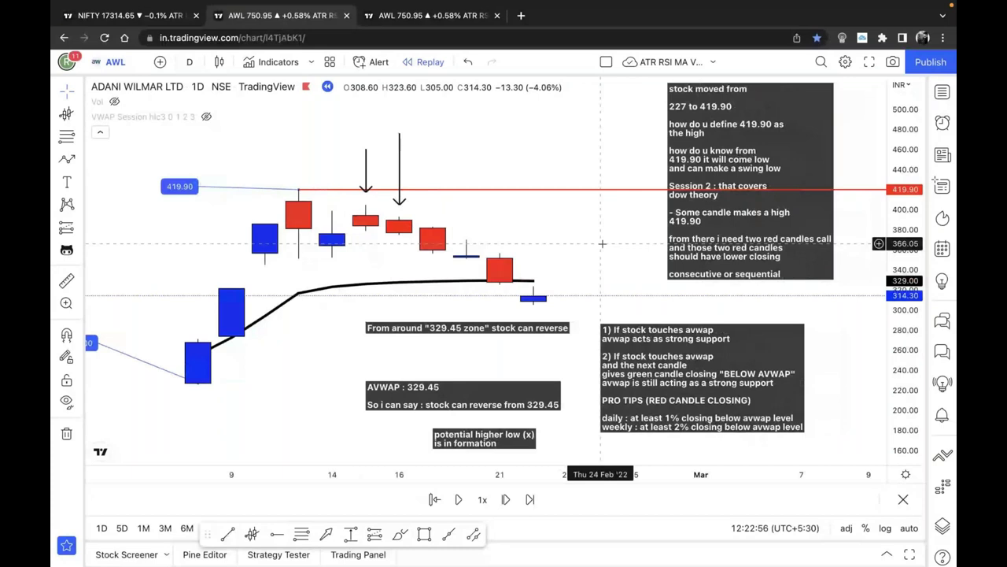
Step: Change the body colour of the rising candles from the chart settings to bright green
right_click(288, 271)
click(334, 550)
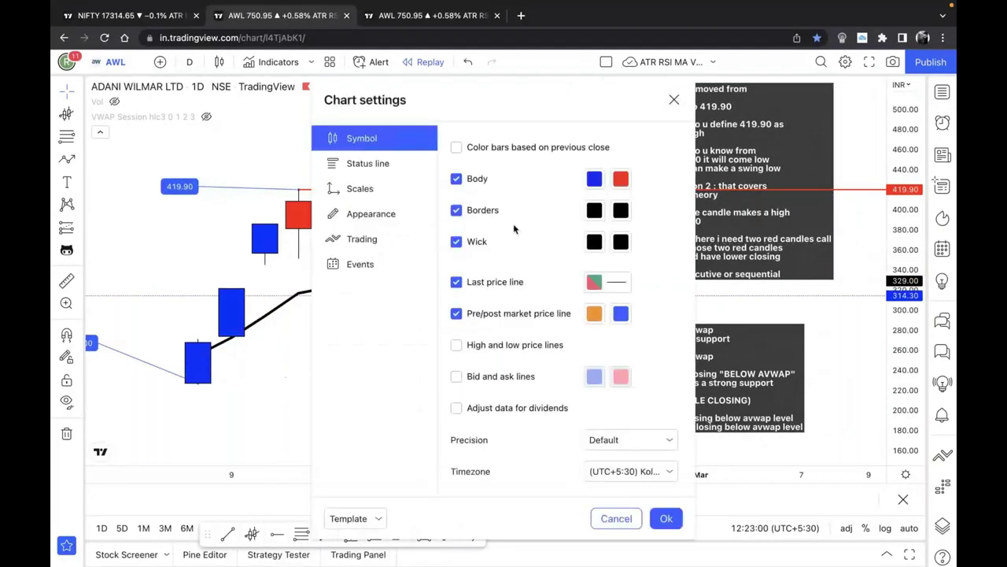
click(594, 179)
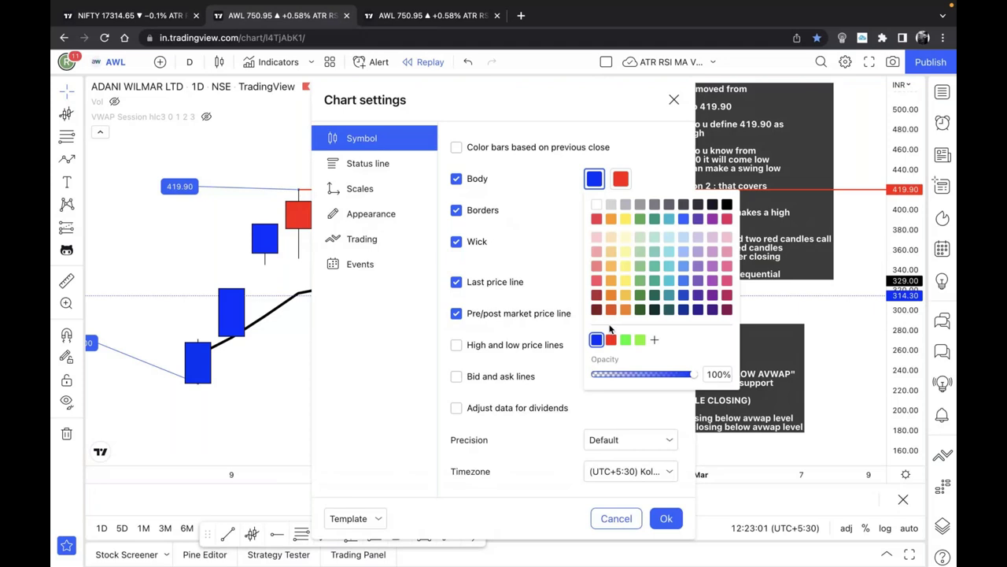
click(626, 339)
key(Return)
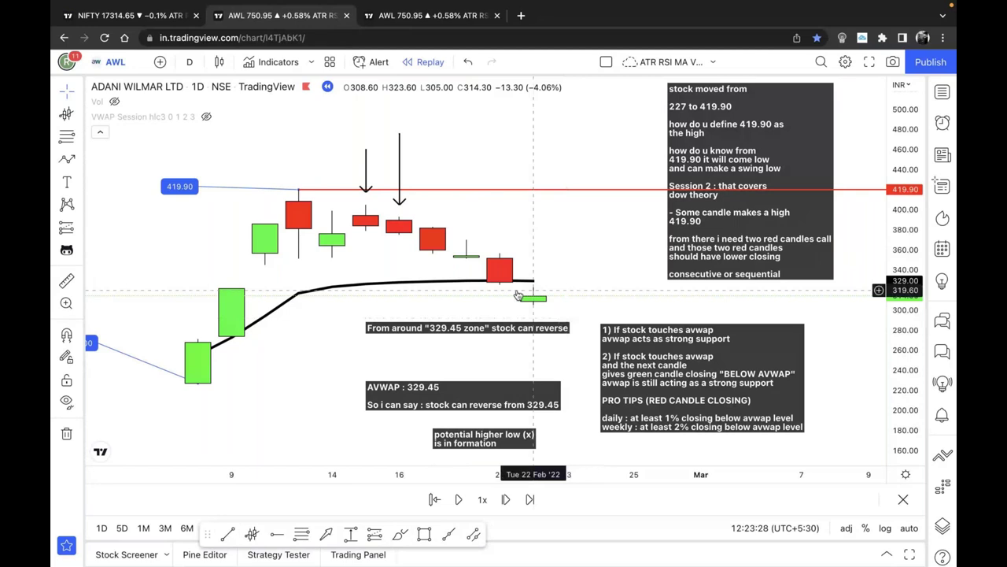
Step: Move the "329.45 zone" note down to 11 February and draw a magnet-snapped horizontal ray from the 22 February low at 305.00
key(super+z)
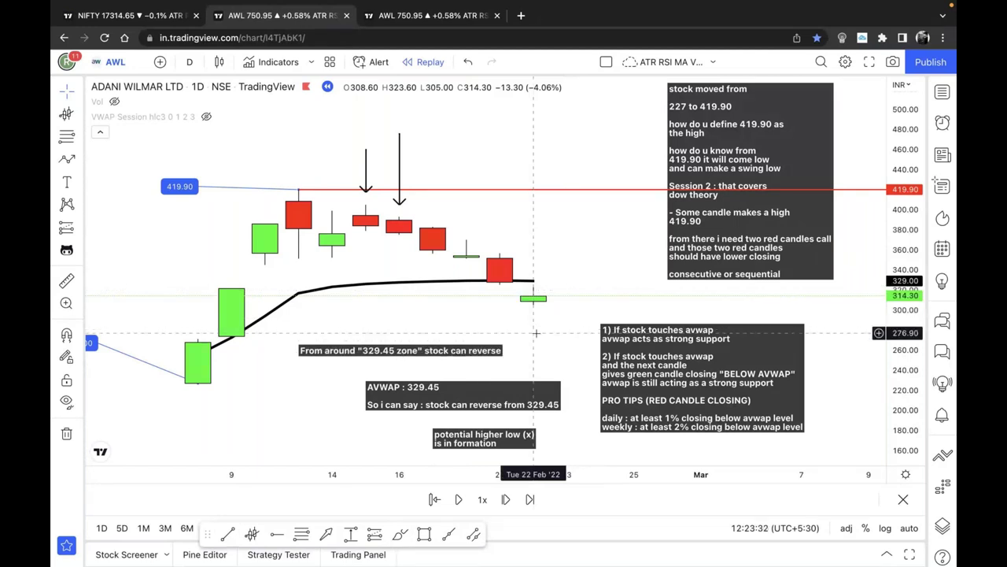
scroll(536, 333, up, 1)
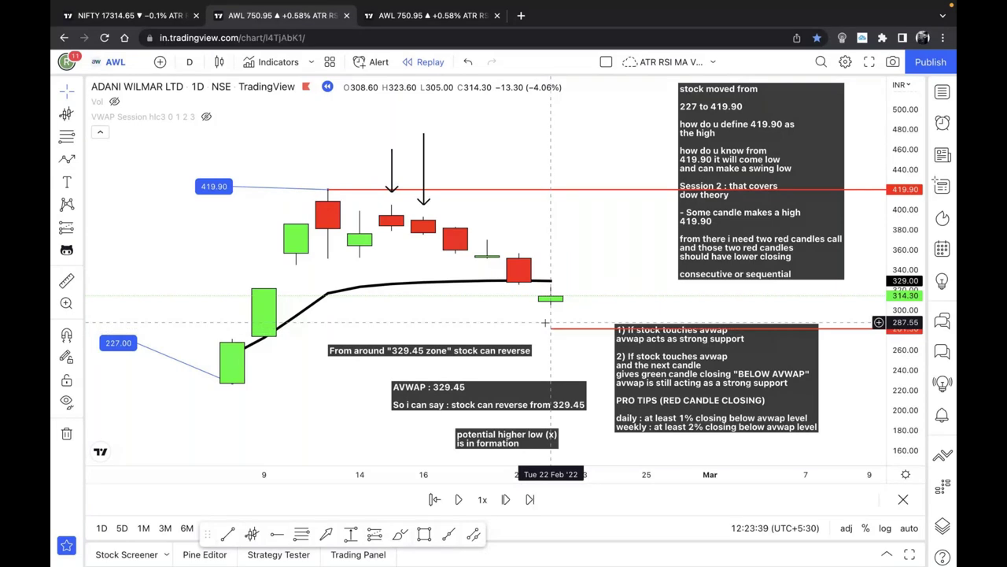
click(65, 334)
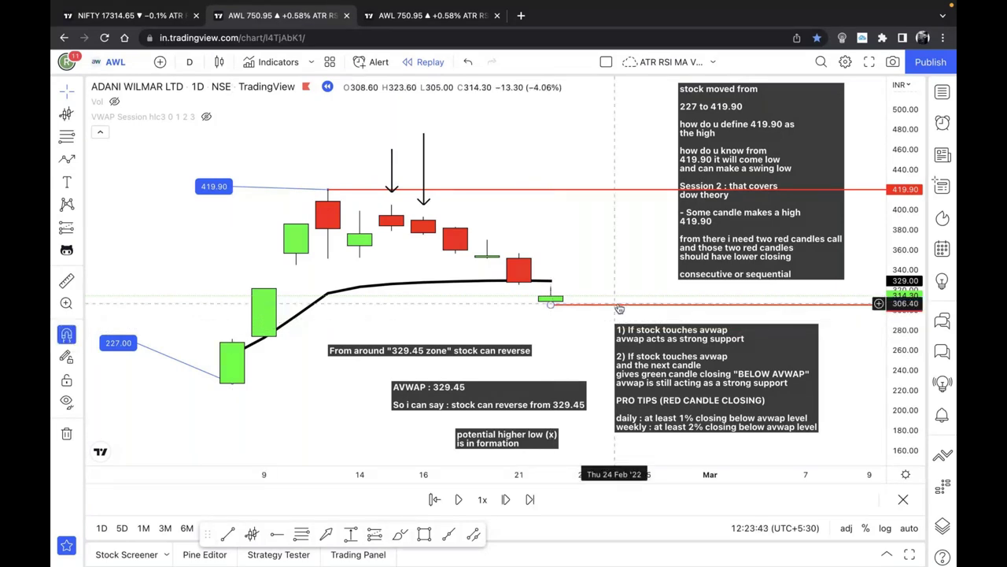
Step: Label the horizontal ray at the 22 February low with "this is important" and start a second line reading "if red can"
double_click(541, 306)
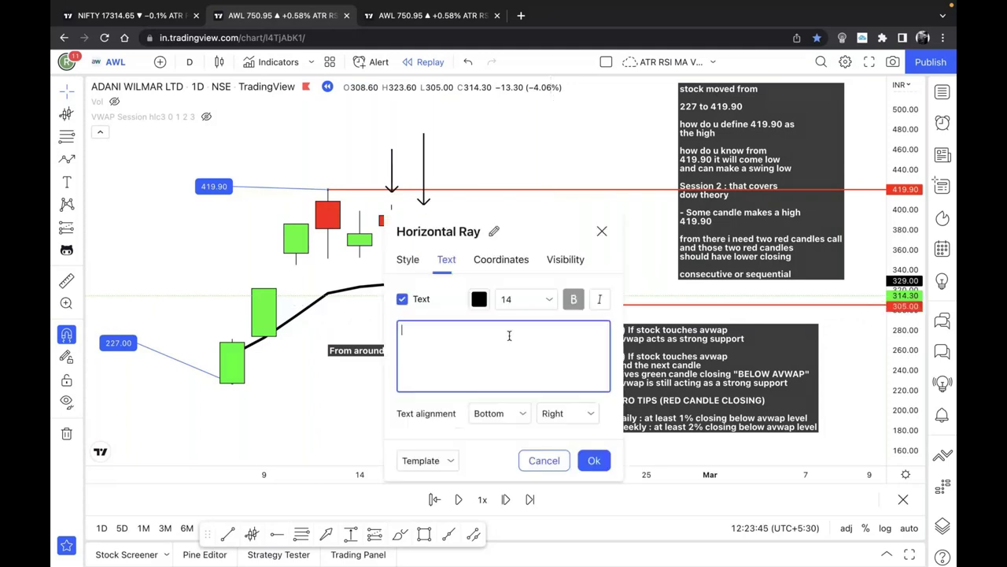
text(this is important)
key(Return)
text(if red can)
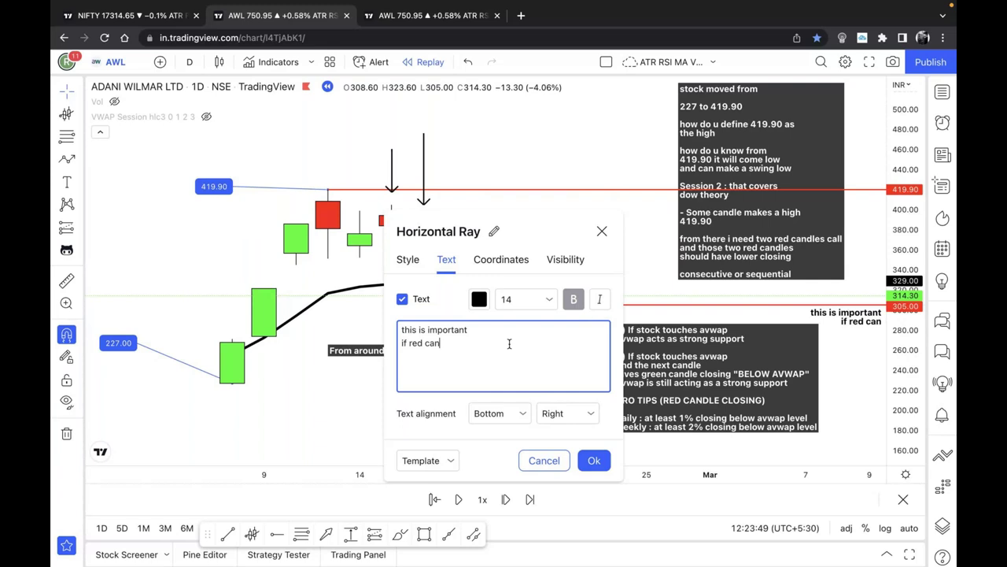
Step: Complete the 305.00 horizontal ray's label with "if red candle closes below this" and "i will say avwap is not acting as support now"
text(dle closes below this)
key(Return)
key(Return)
text(i will say this is not a)
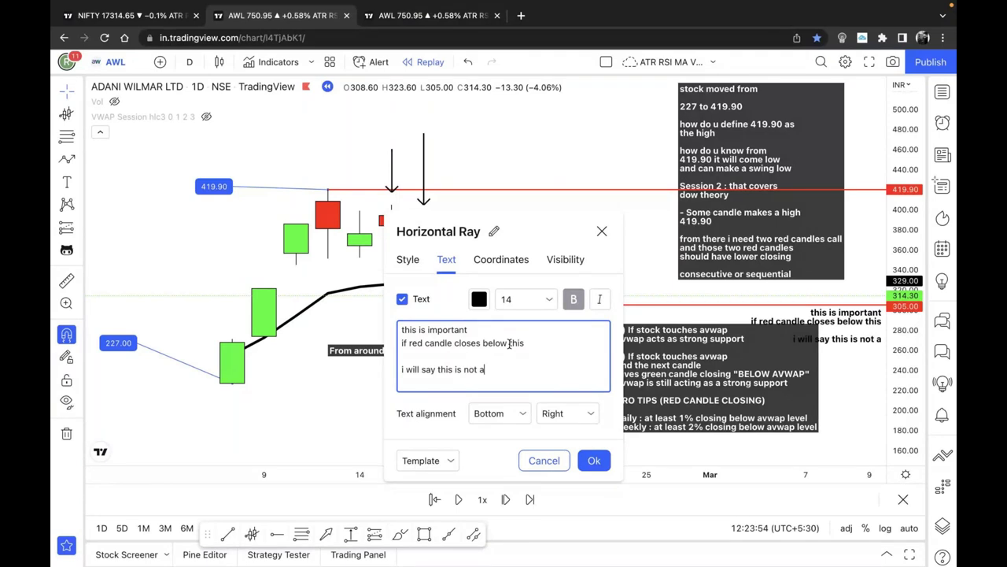
text(cti)
key(BackSpace)
key(BackSpace)
key(BackSpace)
key(BackSpace)
key(BackSpace)
key(BackSpace)
key(BackSpace)
key(BackSpace)
key(BackSpace)
key(BackSpace)
key(BackSpace)
key(BackSpace)
key(BackSpace)
key(BackSpace)
key(BackSpace)
key(BackSpace)
text(avwap is )
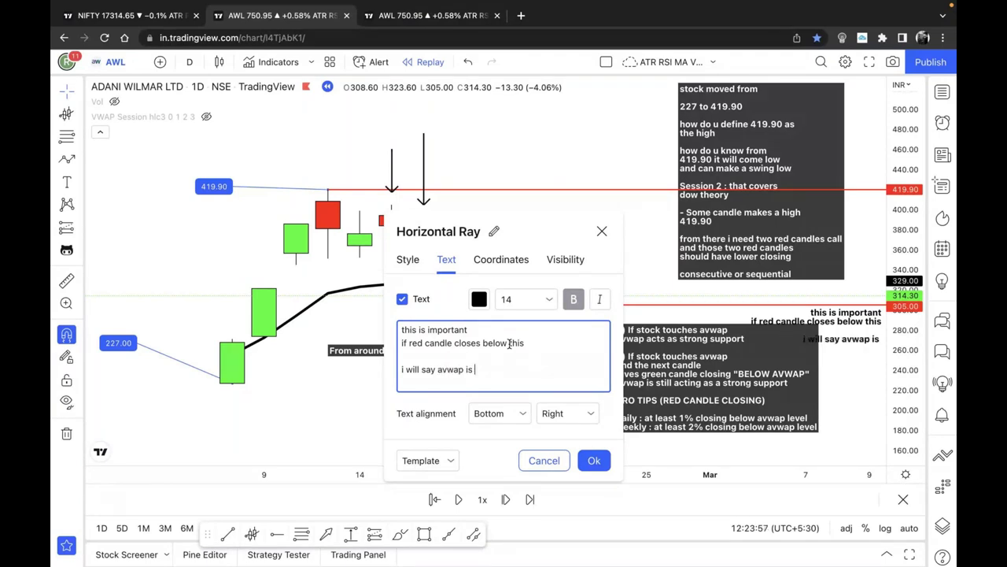
text(not acting as suppor)
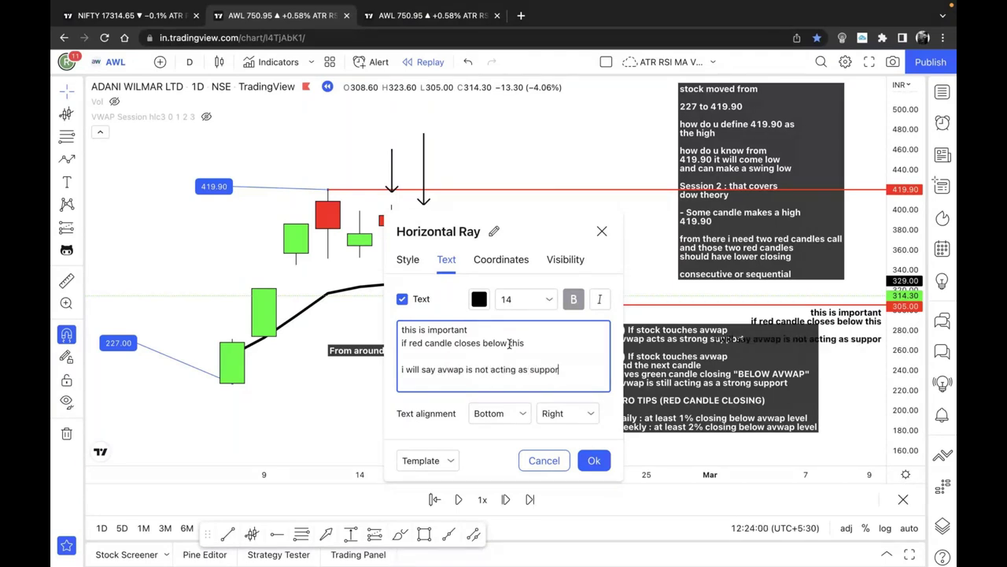
text(t now)
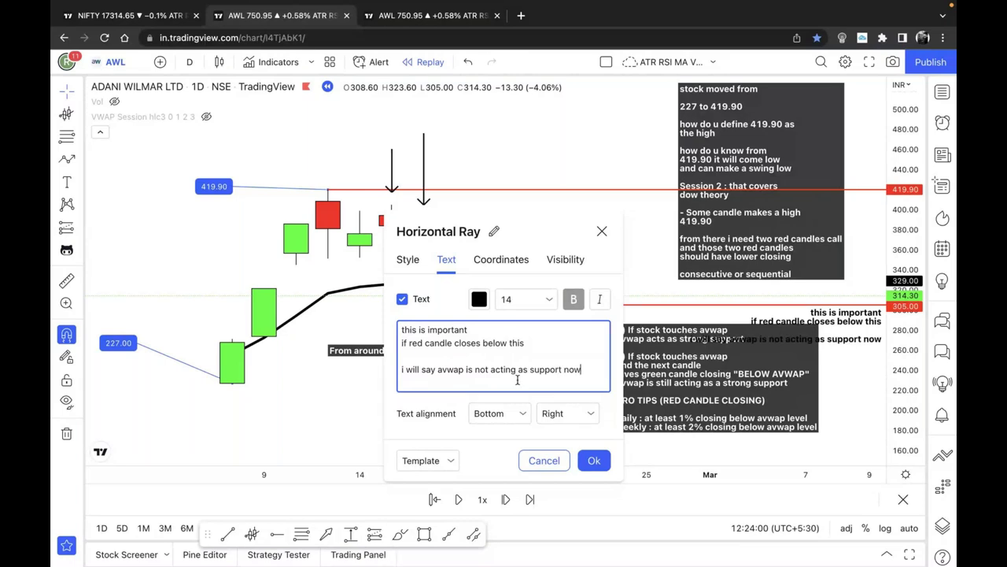
click(546, 461)
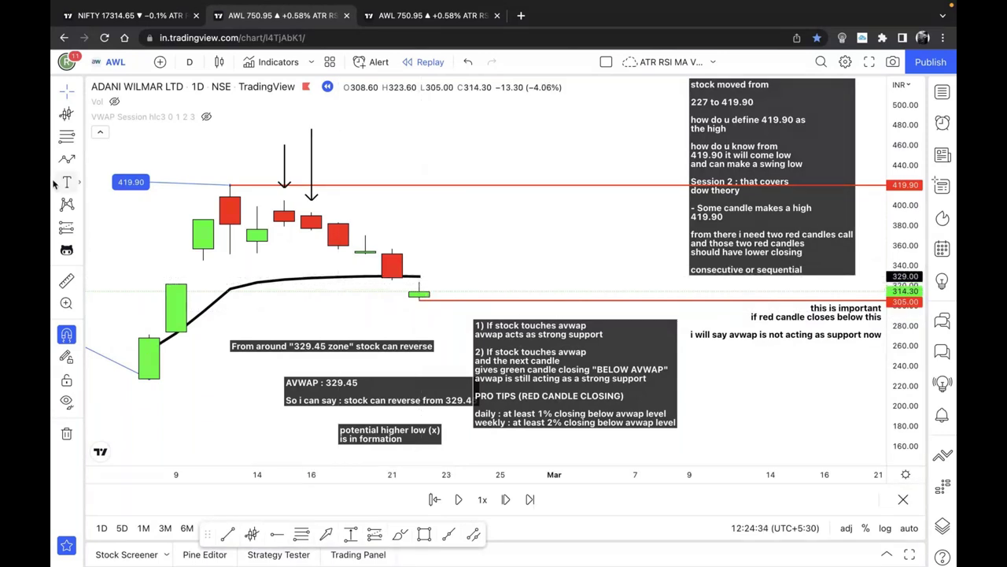
Step: Add a text note reading "AVWAP-ZONE IS STILL STRONG SUPPORT" in the empty area beyond the latest candles
click(560, 234)
text(AVWAP ()
text(S STILL)
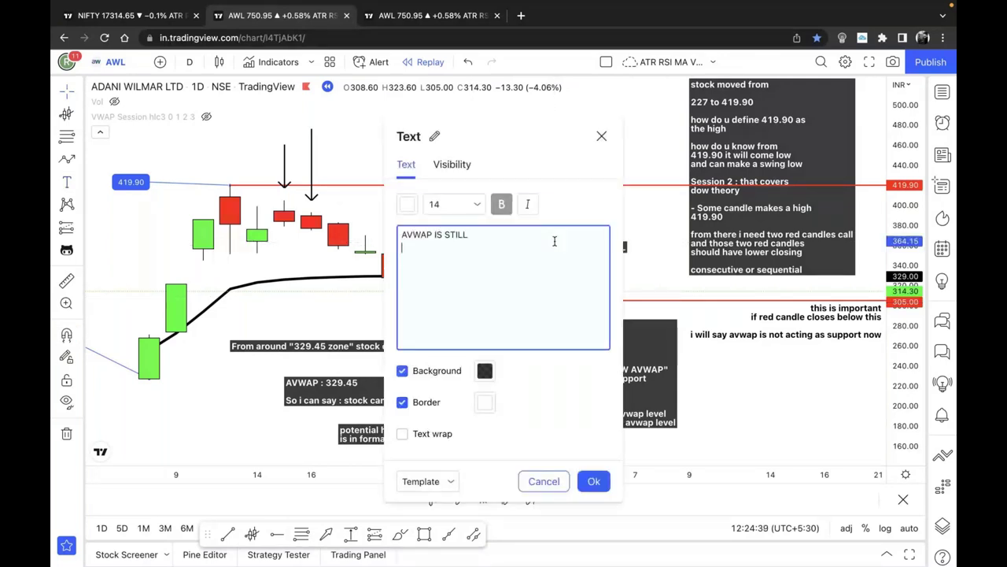
key(Return)
text(STRONG SUPPORT)
click(434, 235)
text(-ZONE)
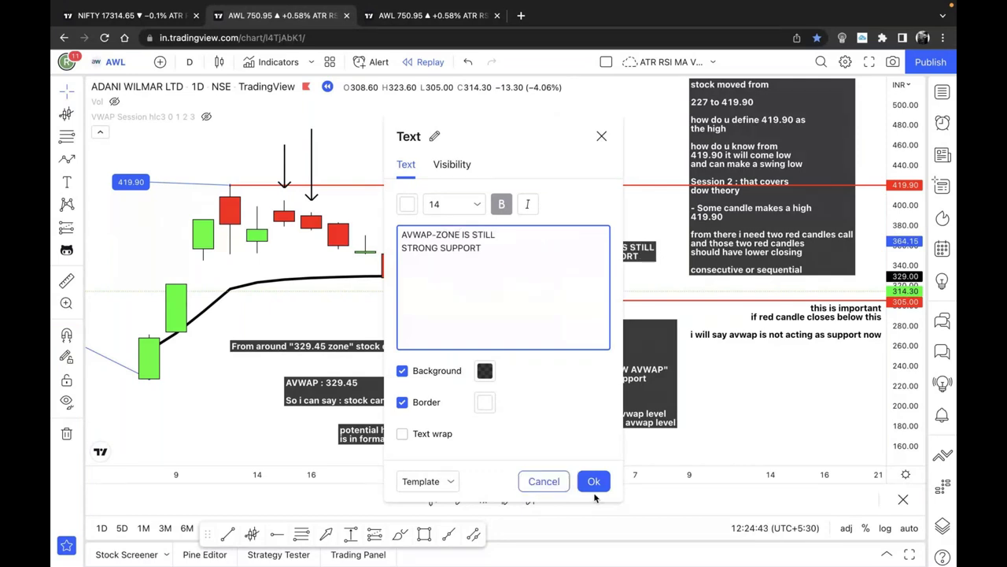
click(596, 497)
click(593, 481)
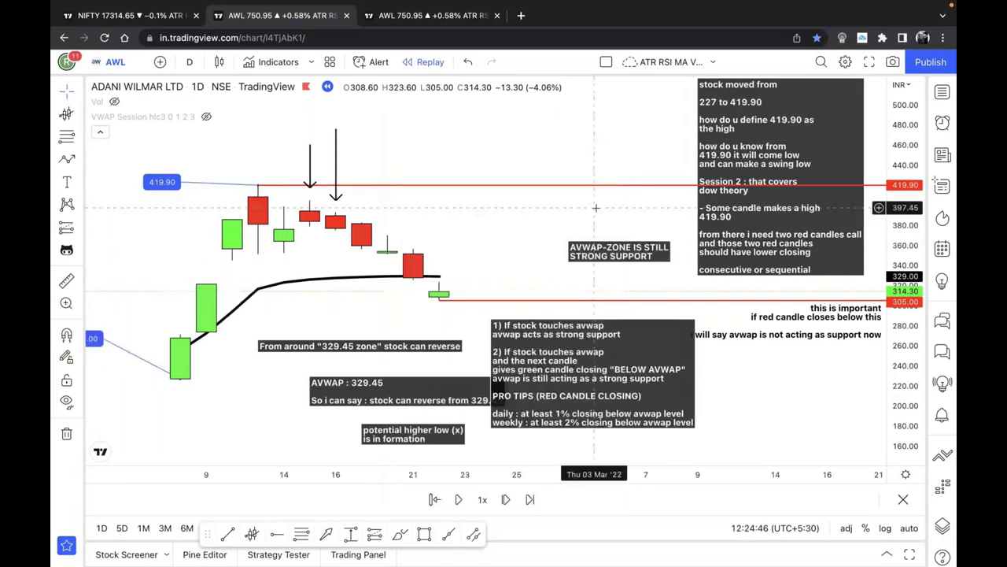
Step: Play the bar replay past the 419.90 breakout and pause it, moving the overlapping text notes clear of the price action
key(shift+Right)
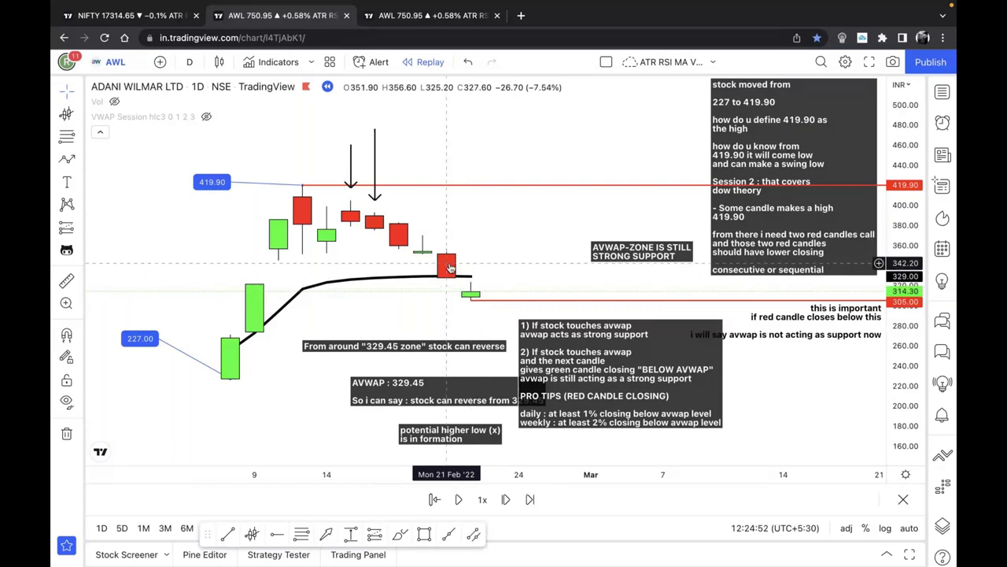
click(459, 500)
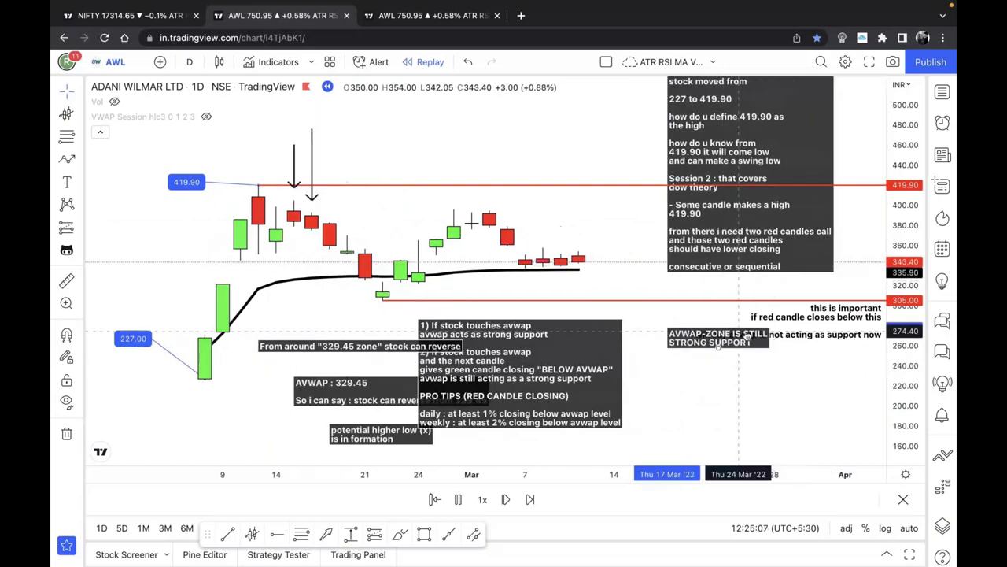
click(756, 376)
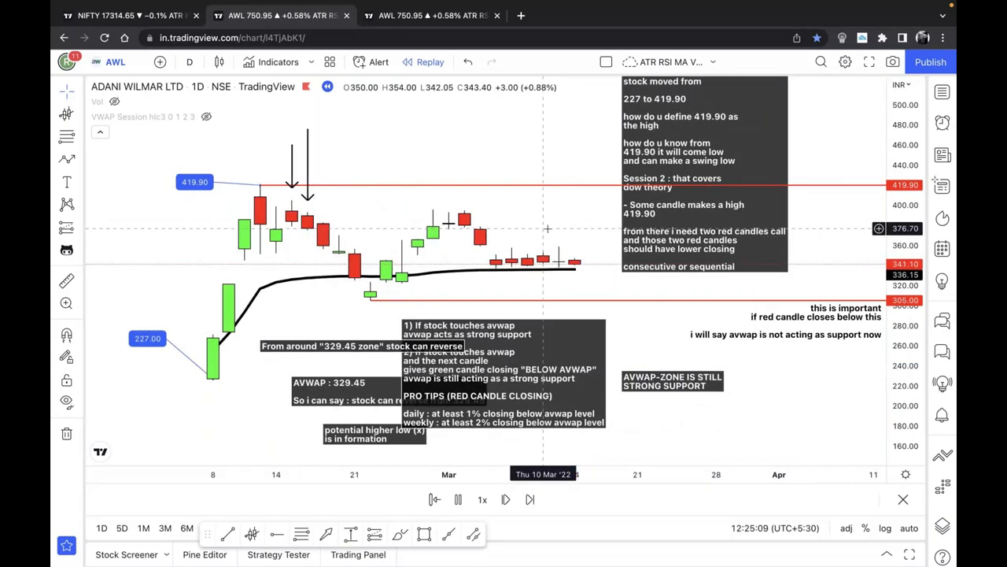
drag(585, 370, 742, 402)
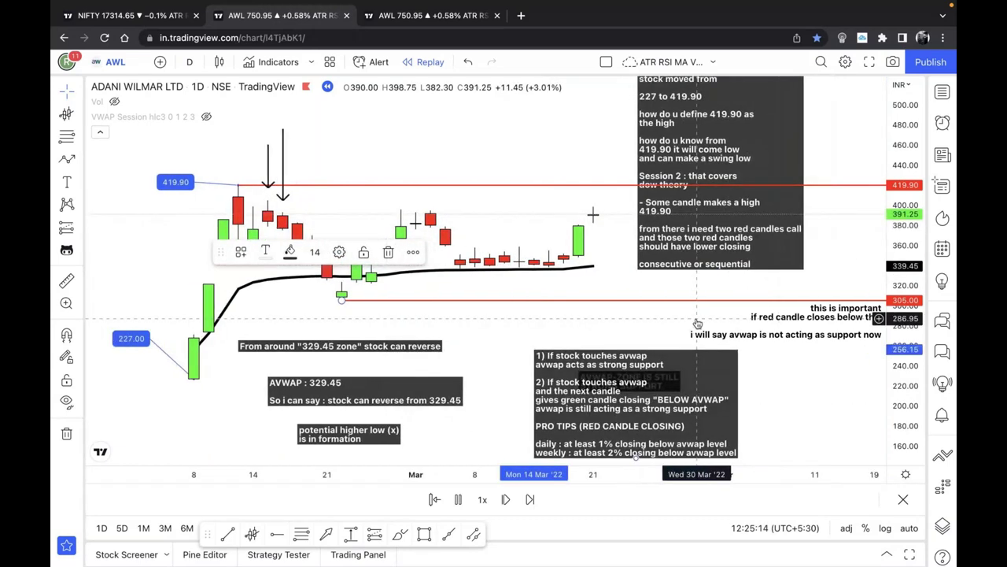
click(761, 214)
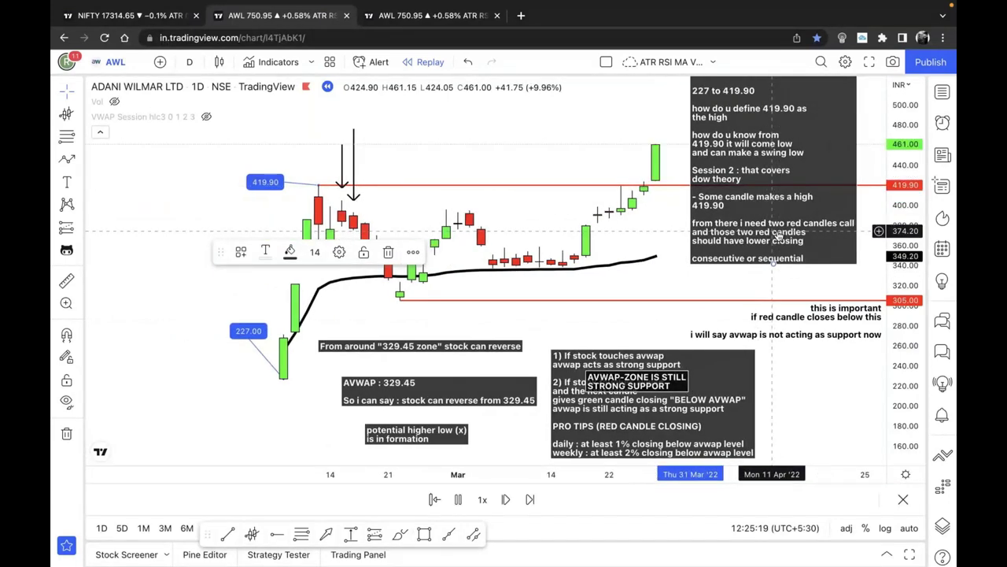
key(shift+Down)
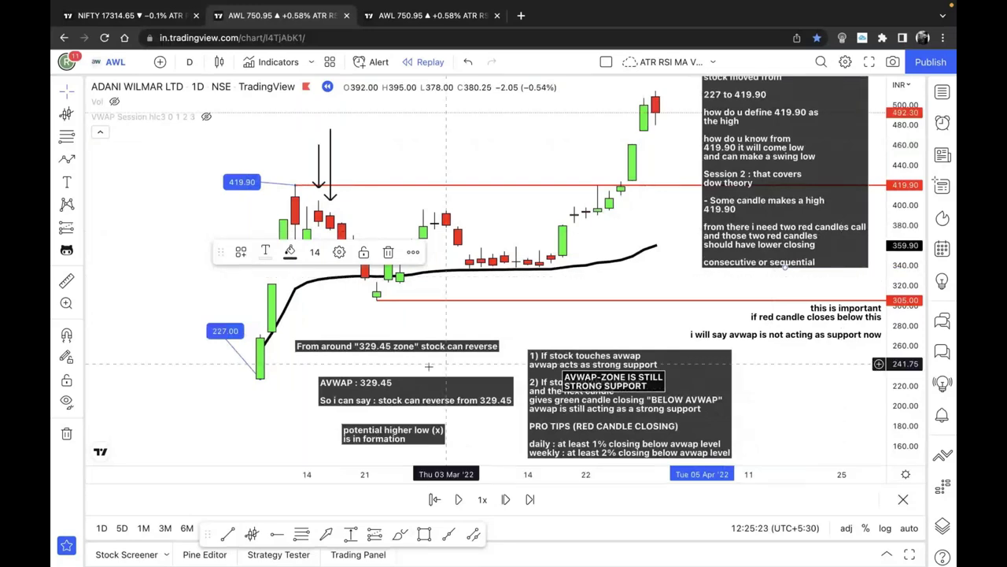
mouse_move(834, 124)
mouse_down()
mouse_move(834, 153)
mouse_move(841, 148)
mouse_up()
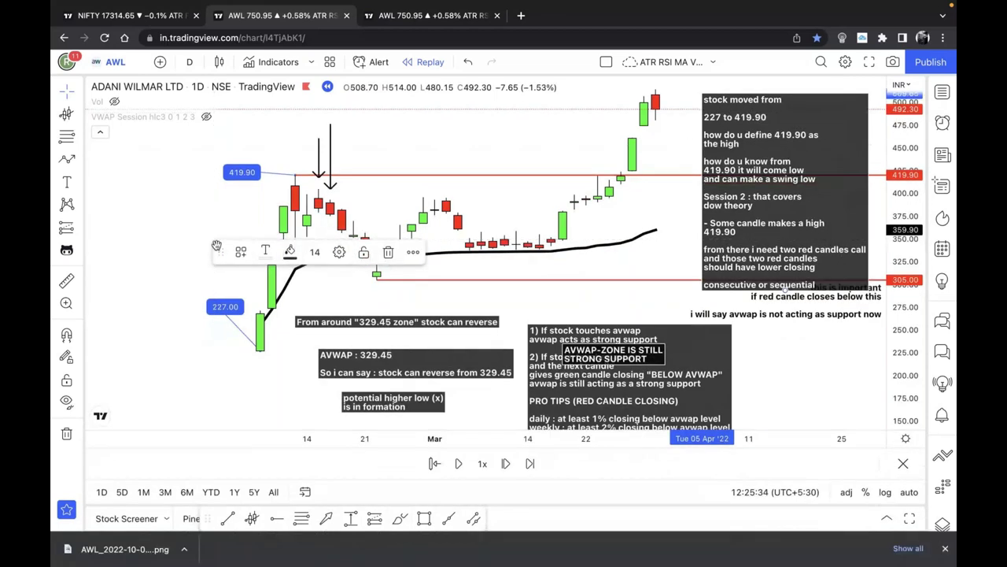
Step: Draw two black arrows, one pointing at the 419.90 price label and one at the red candle touching the AVWAP line on 21 Feb
mouse_move(216, 247)
mouse_down()
mouse_move(172, 265)
mouse_move(72, 123)
mouse_up()
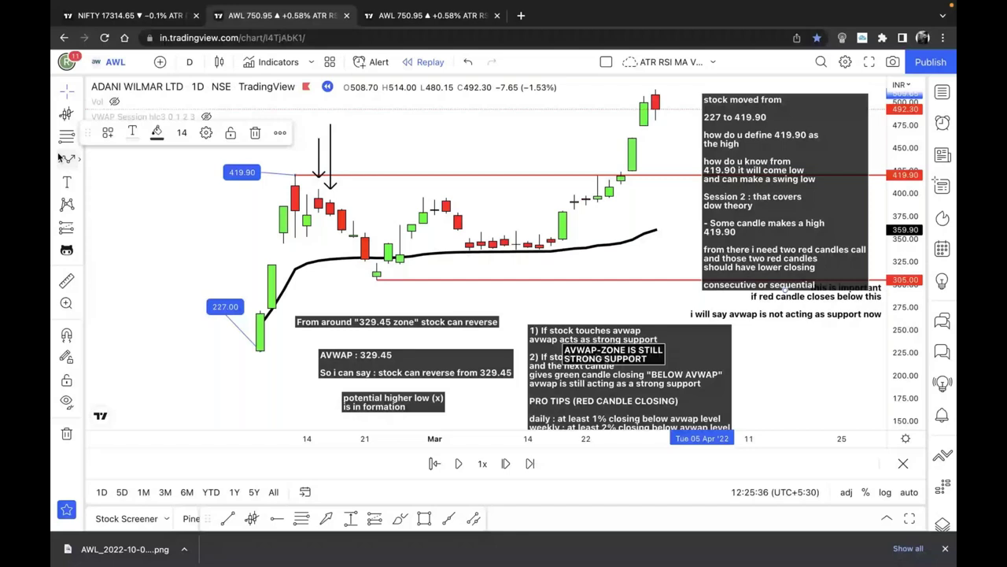
click(66, 158)
click(179, 175)
click(212, 174)
click(318, 295)
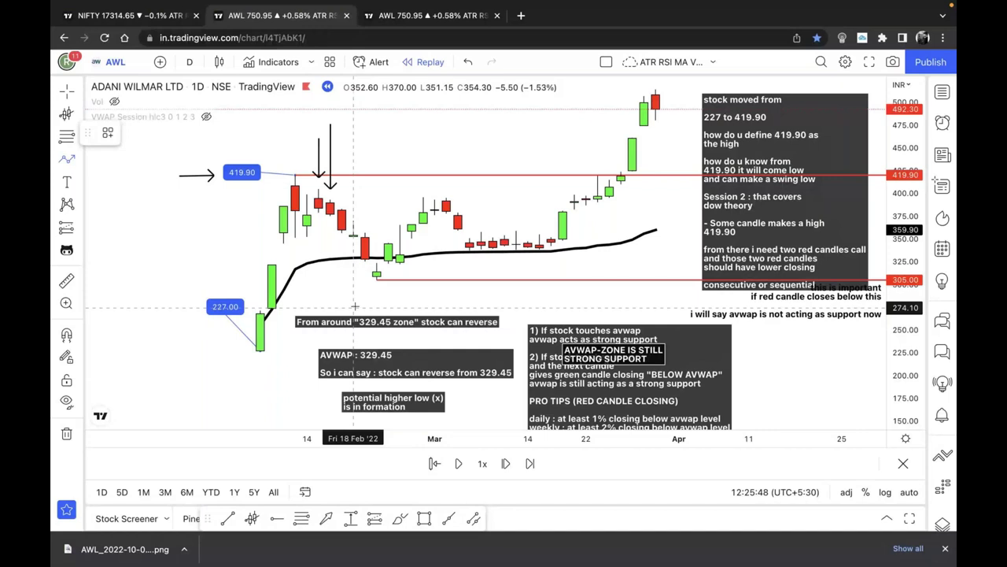
drag(318, 278, 364, 264)
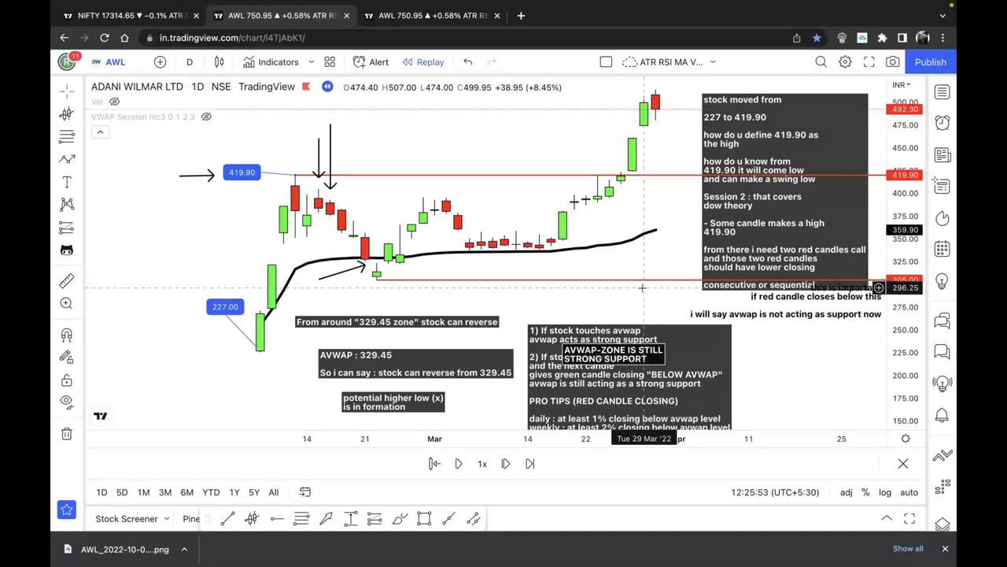
Step: Switch to the other AWL chart's browser tab and load CAMPUS ACTIVEWEAR LTD from NSE on the 1D timeframe
key(ctrl+Tab)
text(CA)
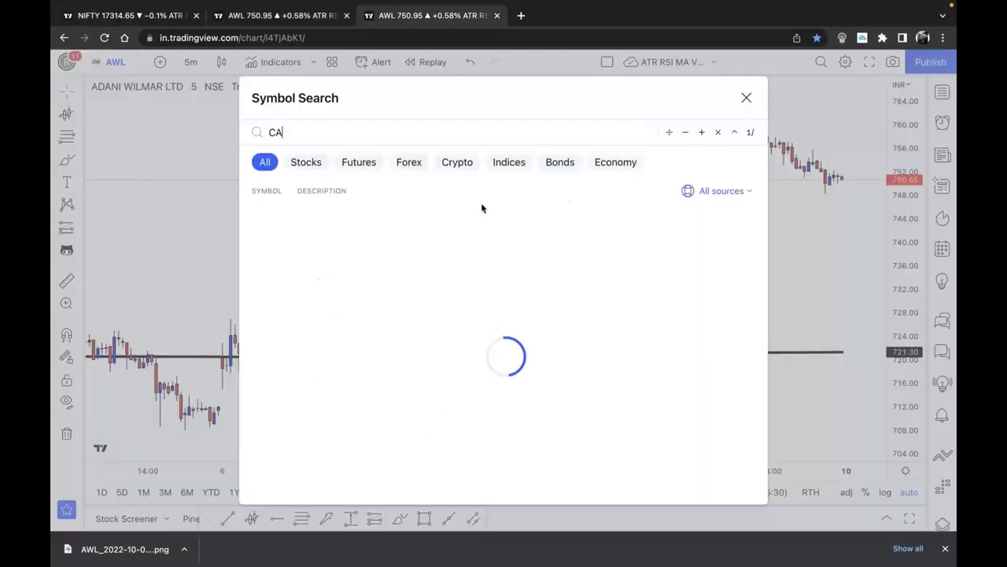
text(MPUS)
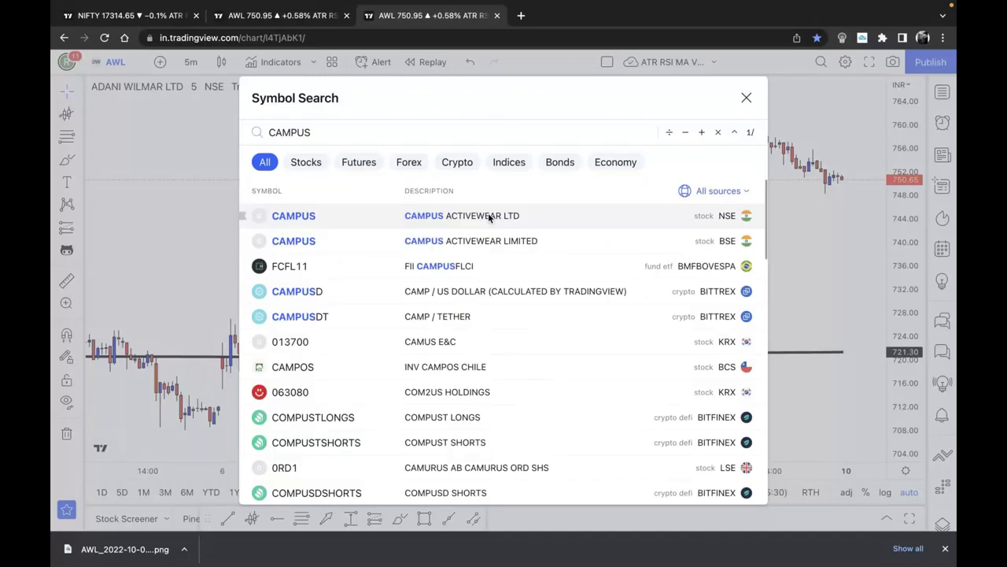
click(489, 218)
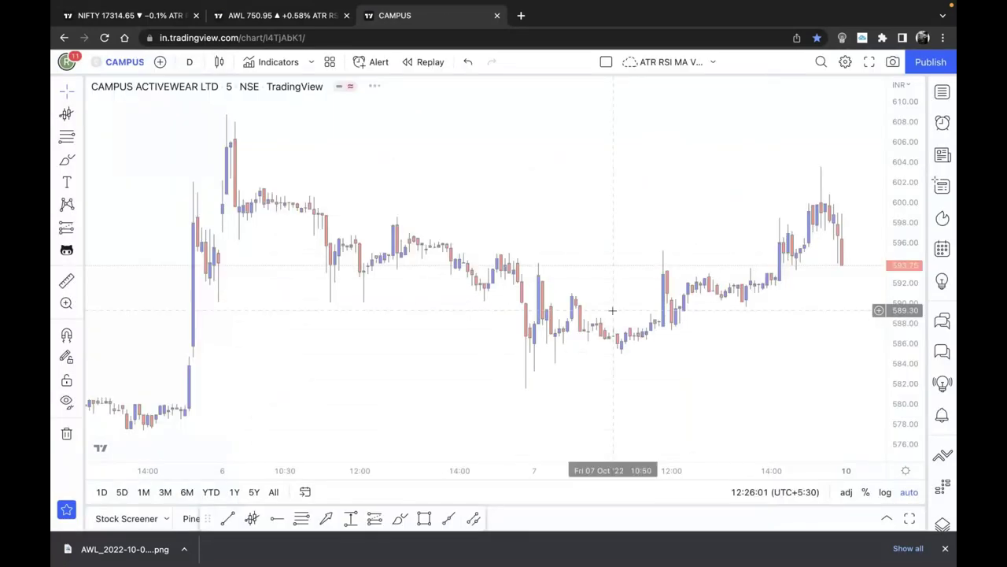
text(1D)
key(Return)
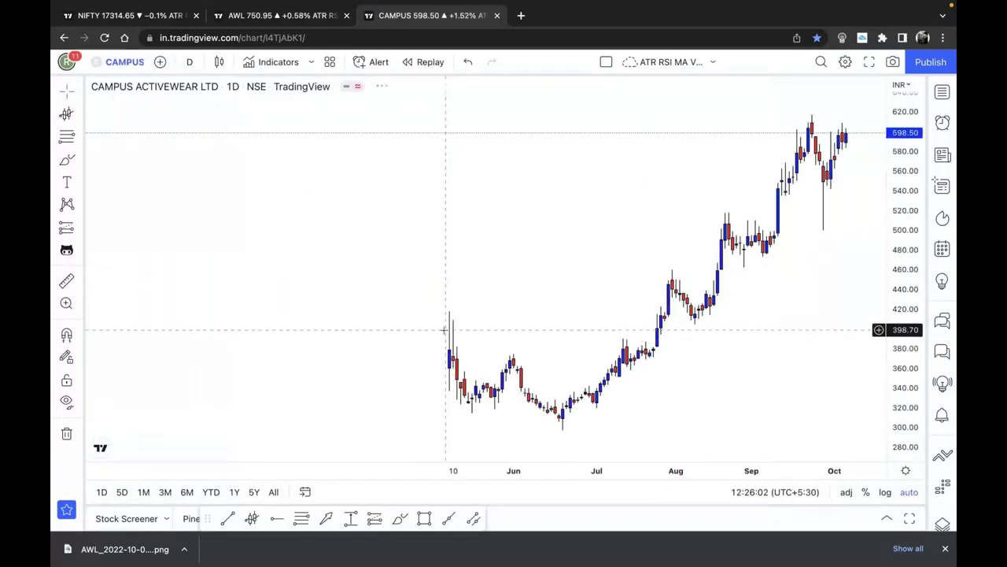
Step: Place a price label of 418.00 on the high of the first daily candle, 9 May 2022, with magnet snapping on
scroll(433, 326, up, 3)
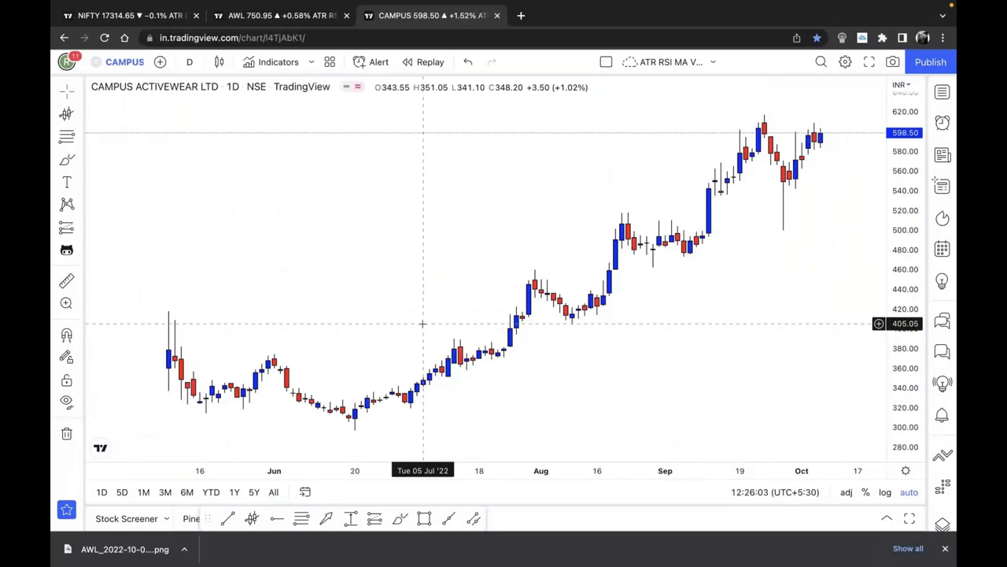
scroll(441, 307, left, 10)
scroll(476, 259, up, 2)
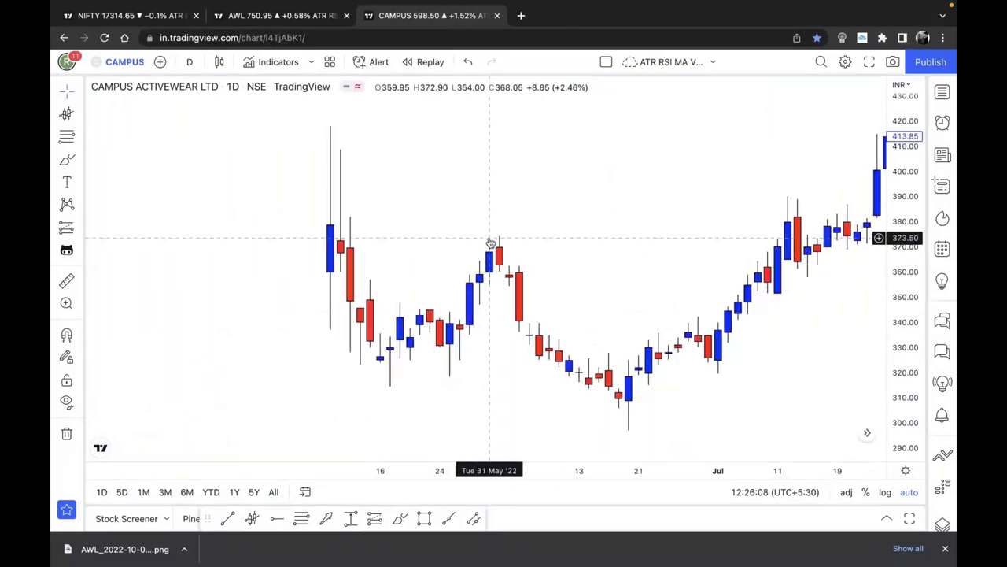
scroll(369, 225, down, 3)
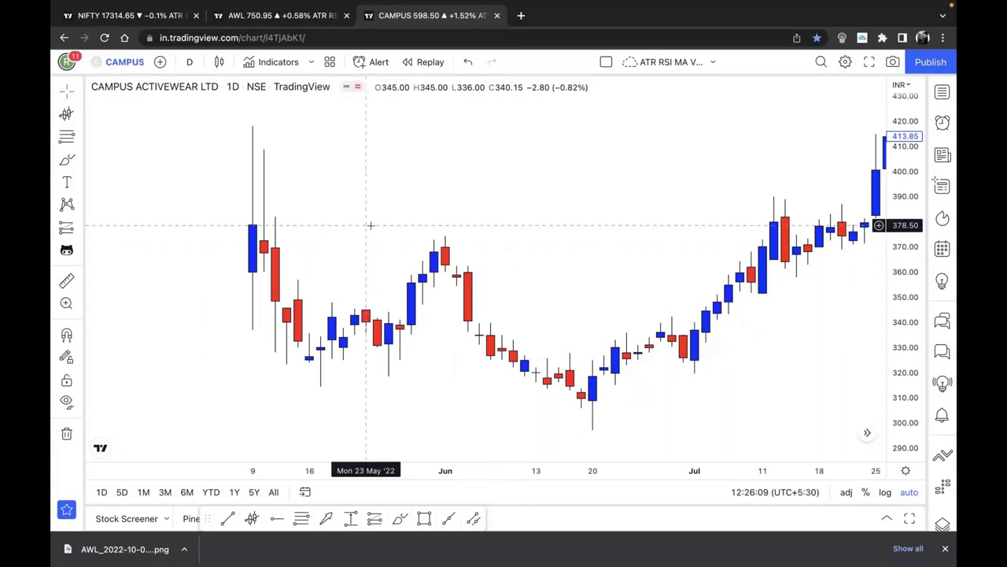
scroll(508, 229, up, 5)
drag(504, 226, 324, 255)
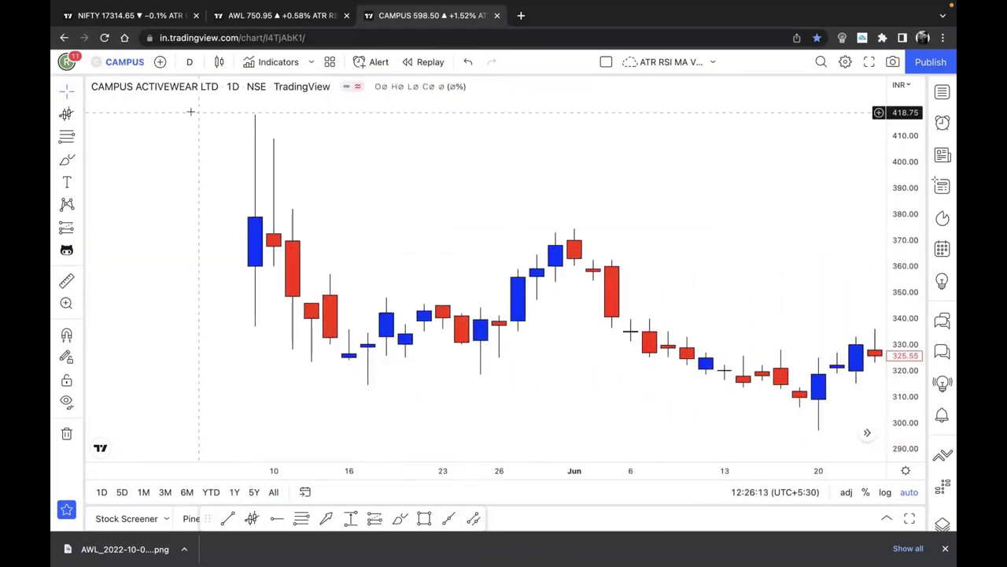
click(77, 160)
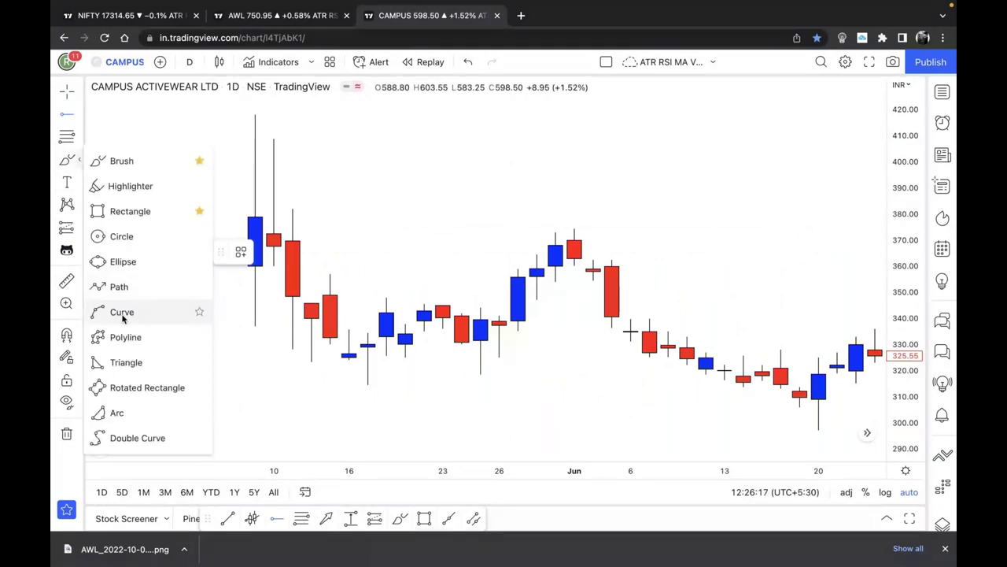
click(78, 181)
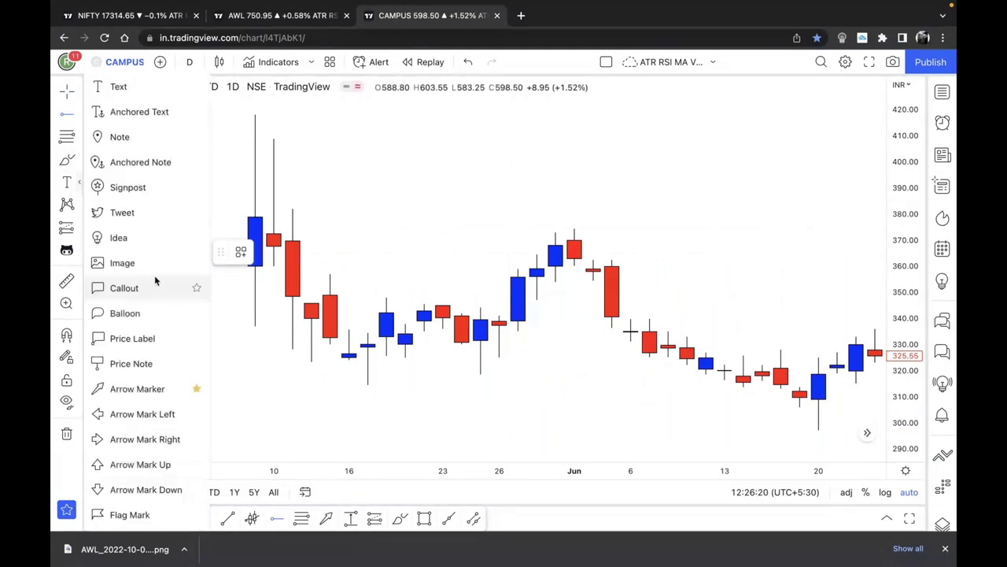
click(137, 388)
drag(288, 99, 260, 114)
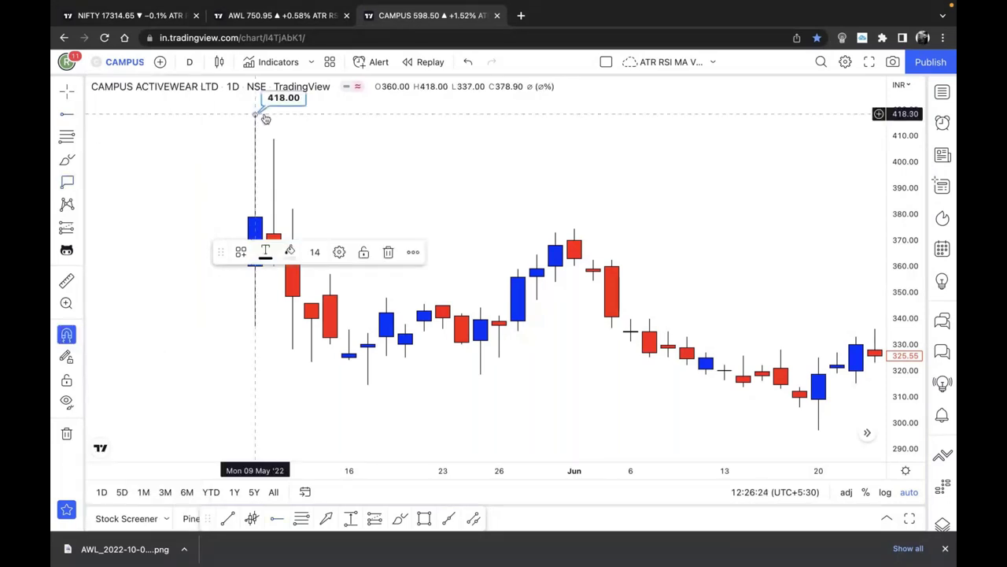
Step: Place a price label of 314.50 on the low of the 17 May 2022 candle
scroll(856, 185, down, 1)
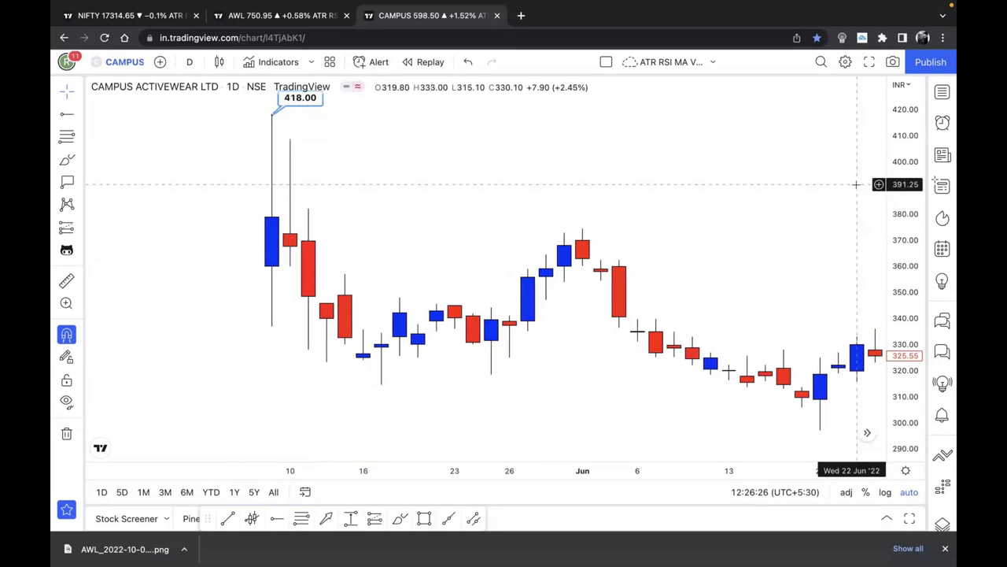
drag(897, 187, 898, 196)
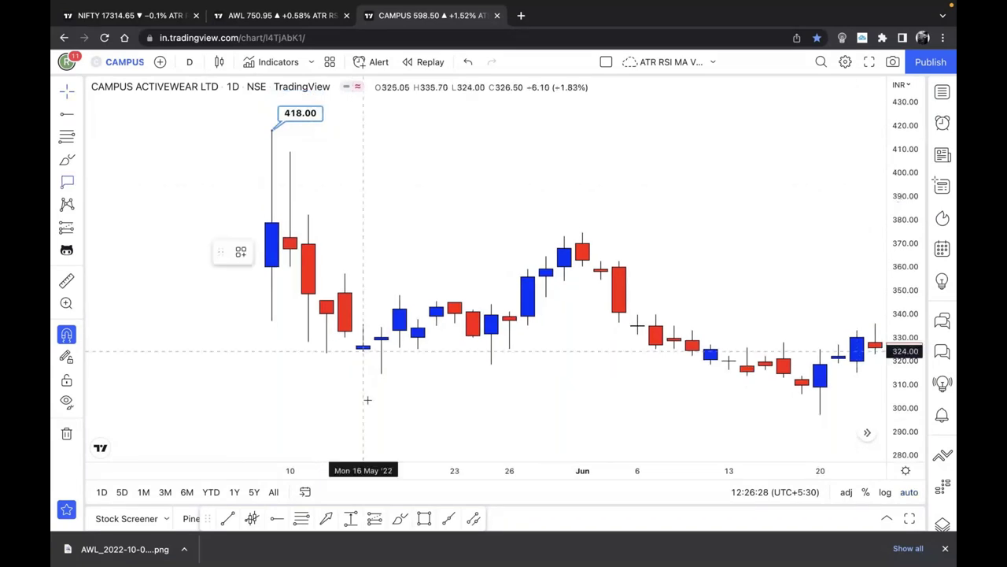
click(382, 372)
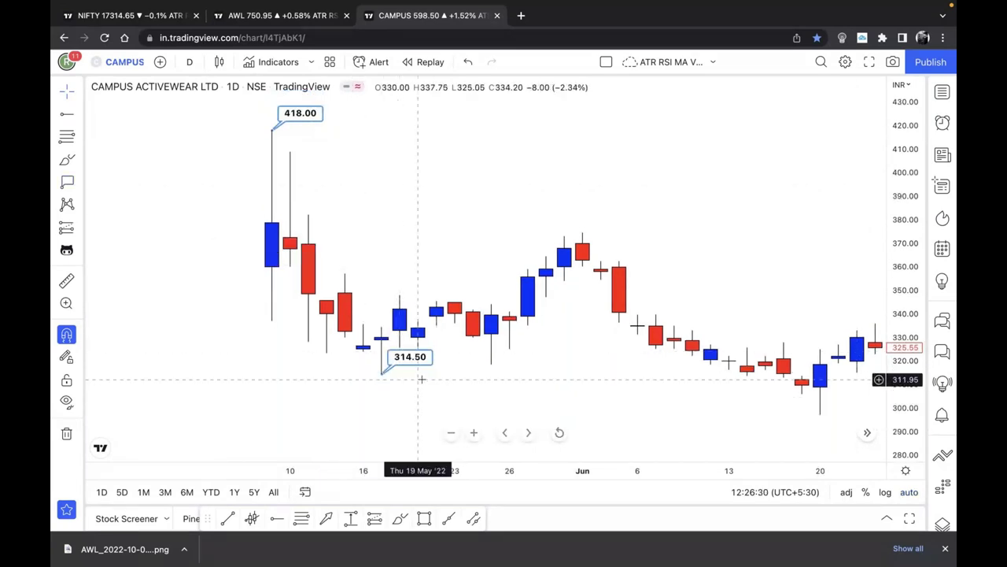
scroll(429, 374, right, 3)
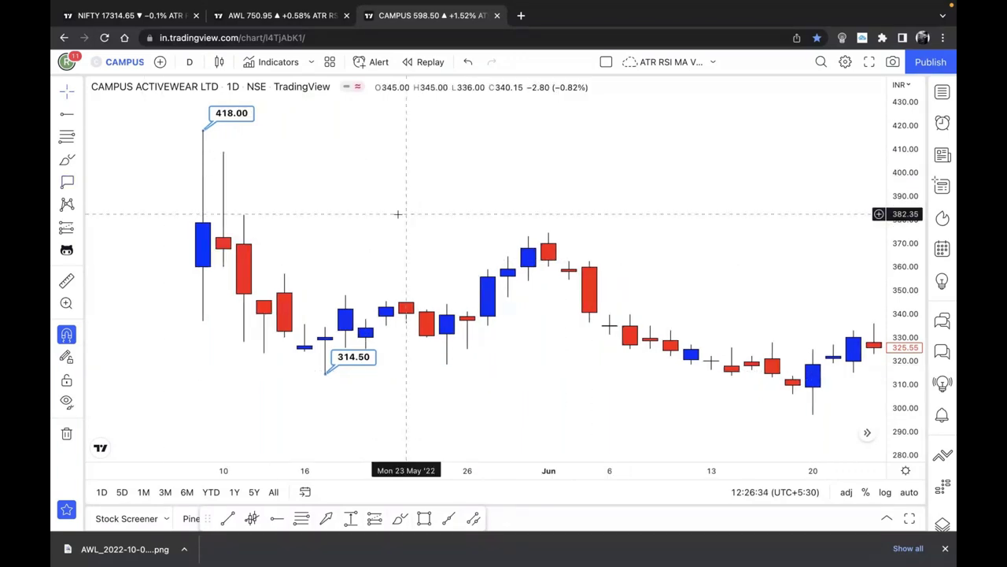
scroll(398, 213, left, 5)
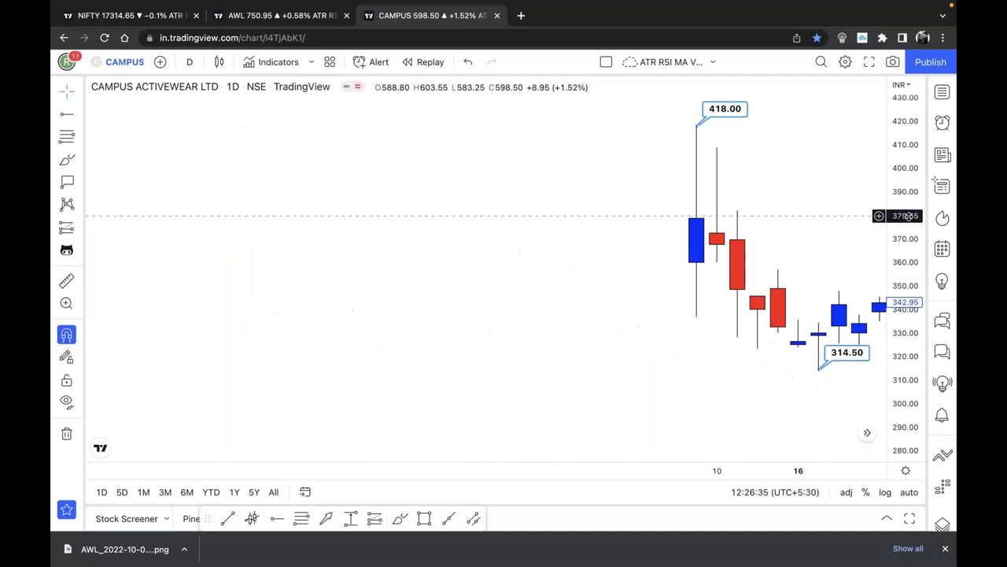
scroll(764, 203, up, 1)
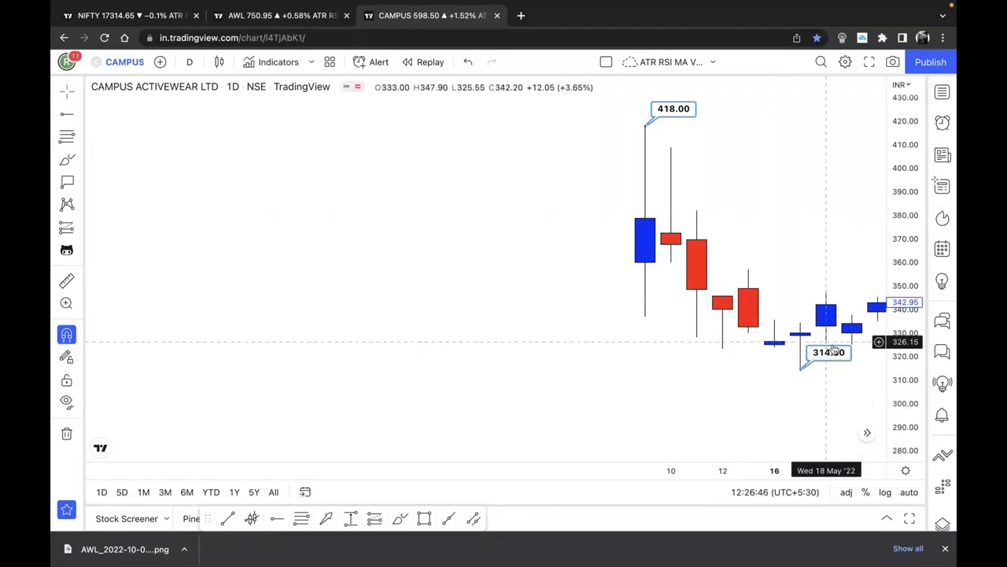
Step: Draw a black Path arrow from the 418.00 high of the first candle down to the 314.50 low of 17 May 2022
scroll(598, 248, right, 5)
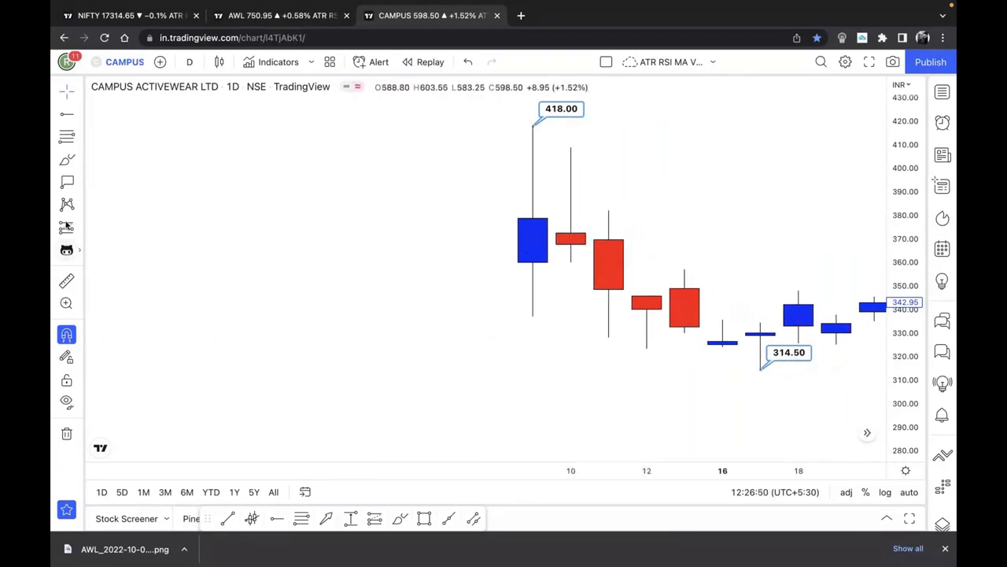
click(69, 167)
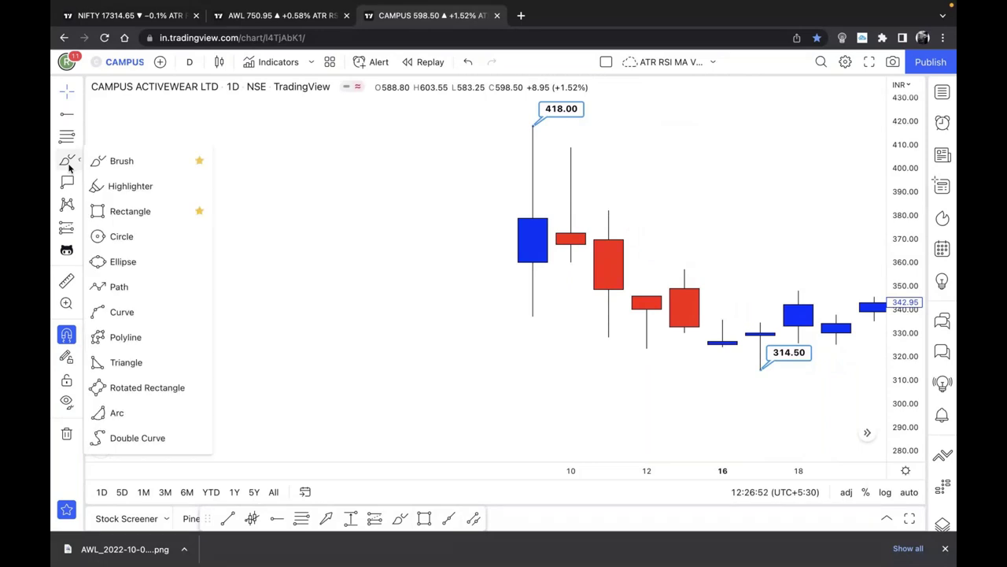
click(119, 287)
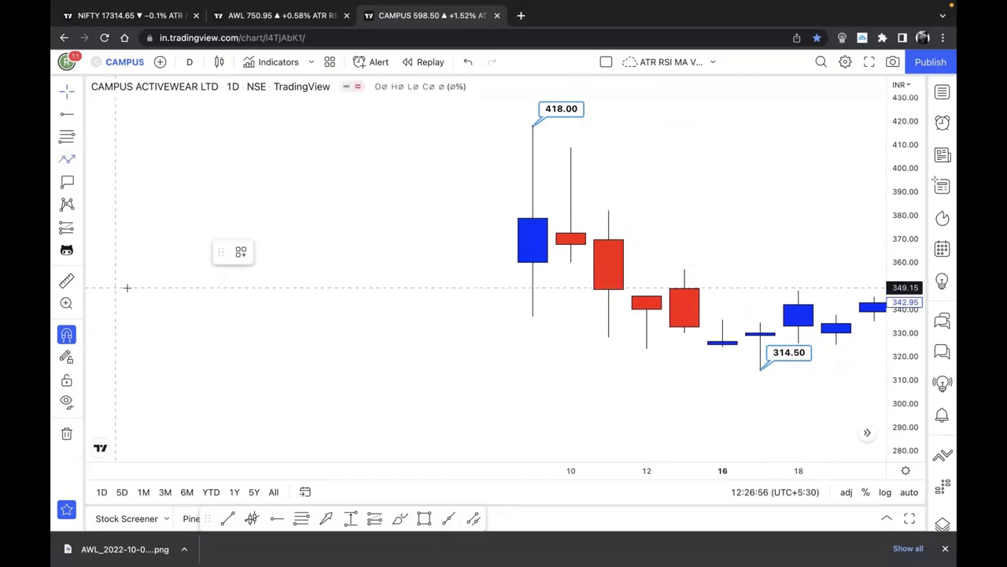
click(532, 124)
click(757, 366)
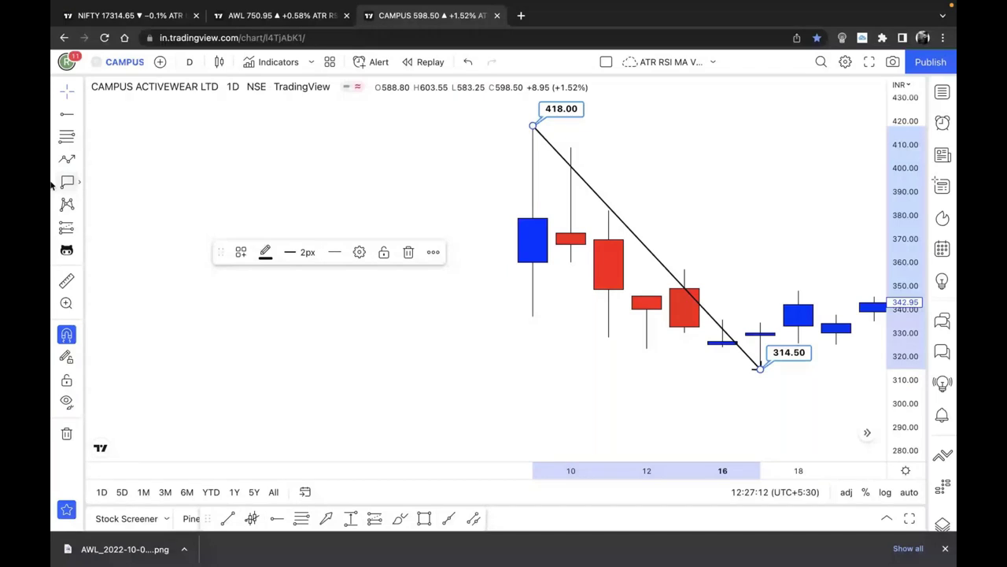
Step: Place a text note beside the first candle reading "BASE TREND FORMATION", a blank line, "it indicates" and "what can "potentially happen""
click(67, 182)
click(333, 213)
text(BAS)
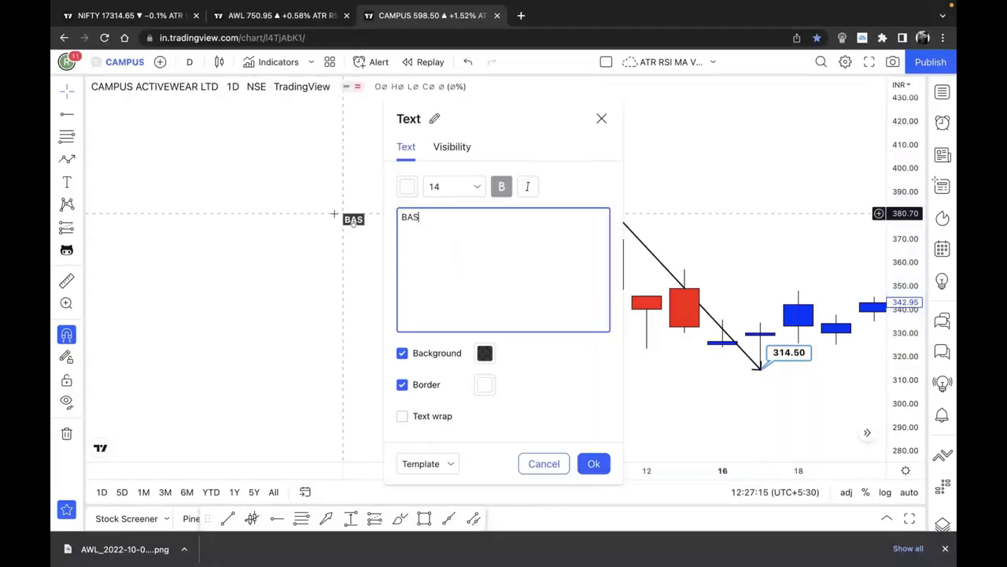
text(E TREND FORMATION)
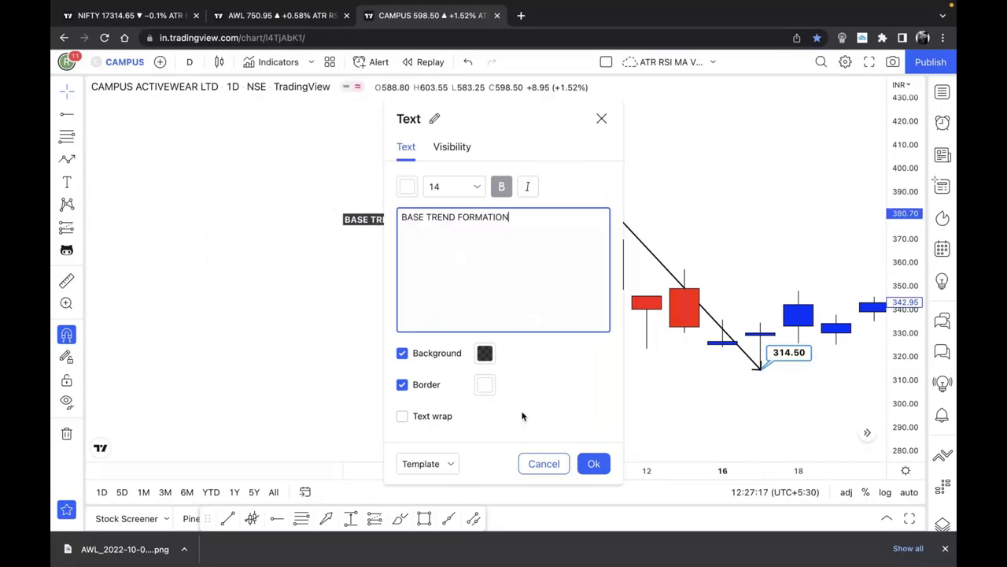
key(Return)
key(Return)
text(it indicates)
key(Return)
text(what can ")
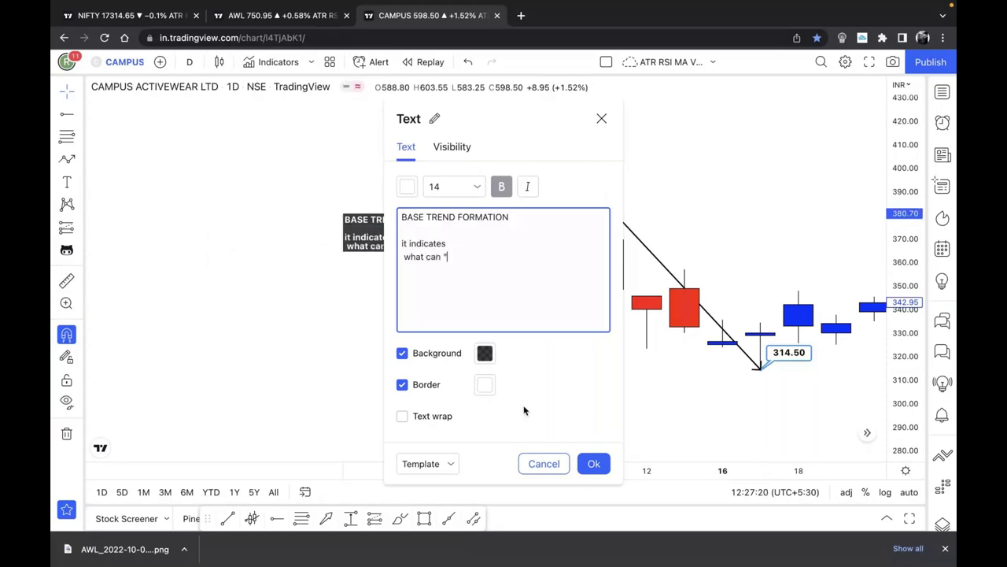
text(potentially happen")
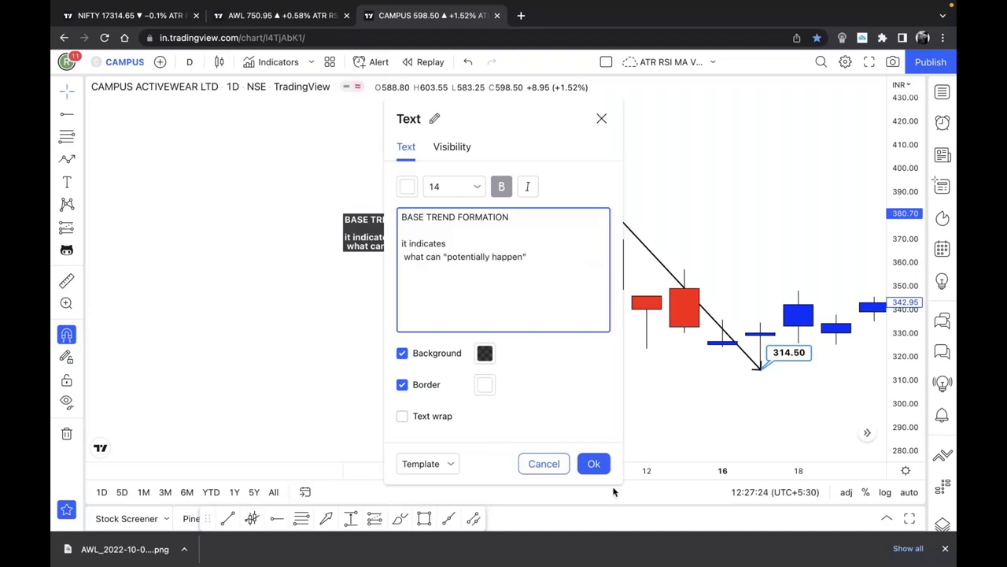
click(596, 465)
click(574, 376)
drag(573, 375, 604, 387)
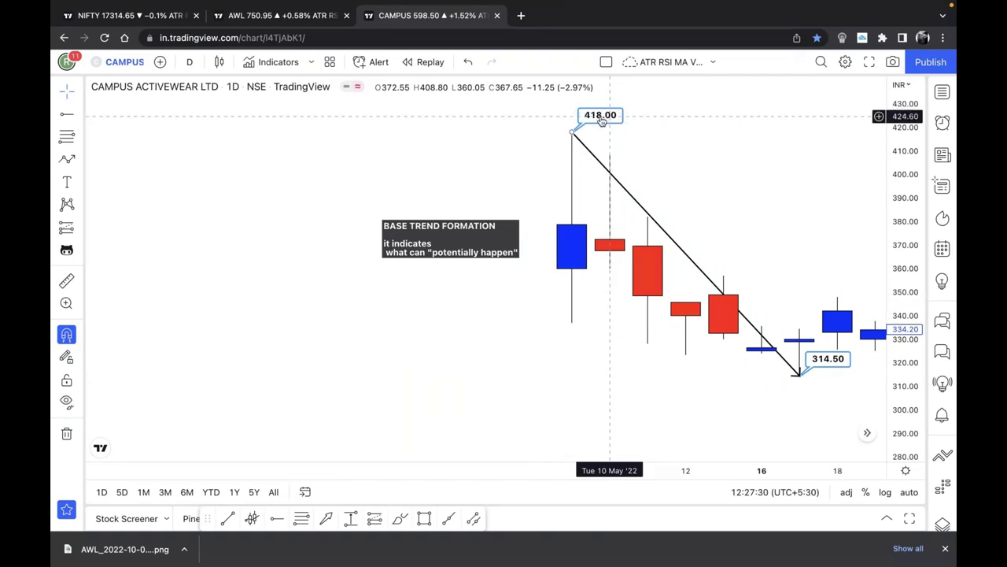
Step: Add "from 314.50, it will bounce ( two green candle with higher closing)" to the note and move the note clear of the candles
double_click(472, 240)
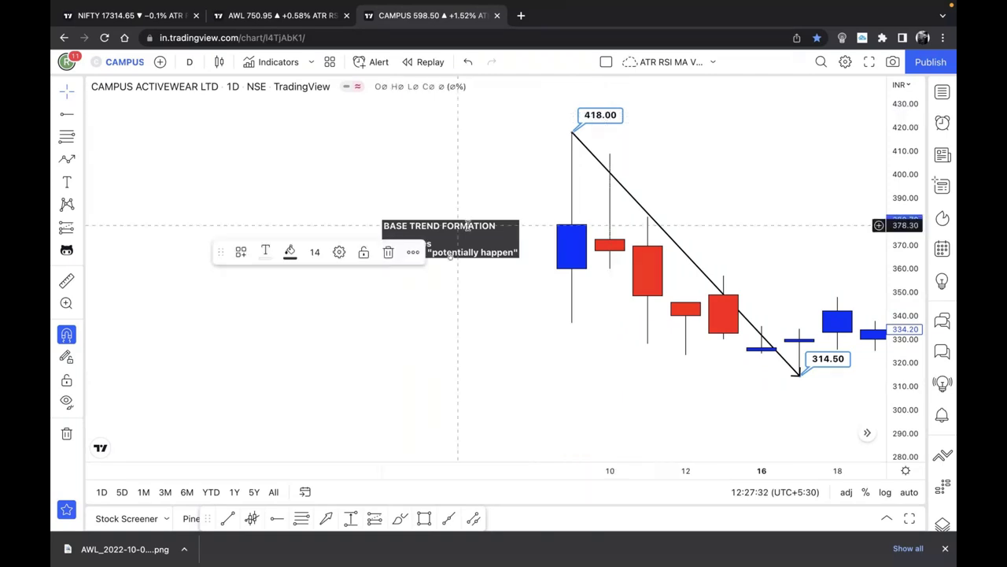
click(558, 287)
key(Return)
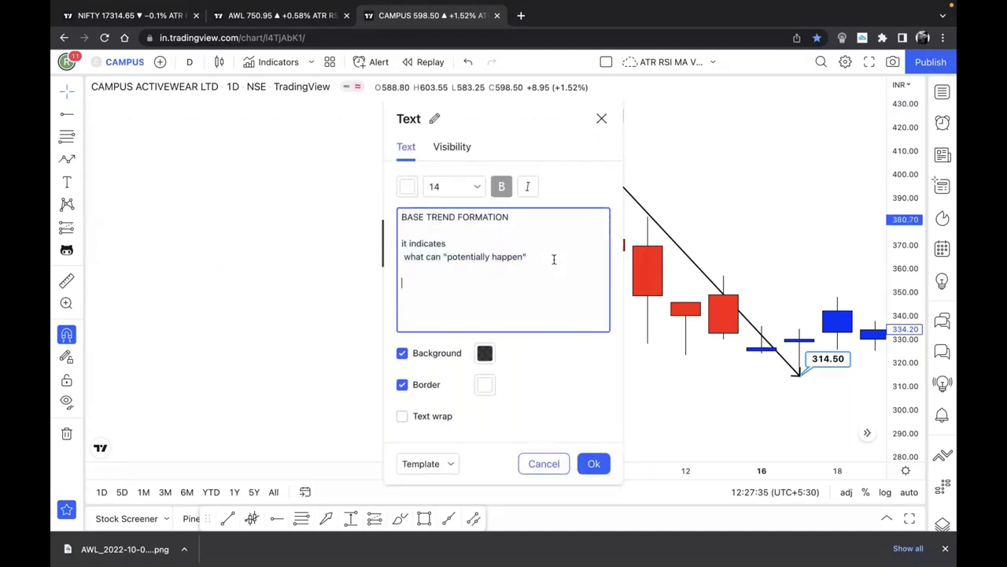
text(from 314.50, it will bounce ))
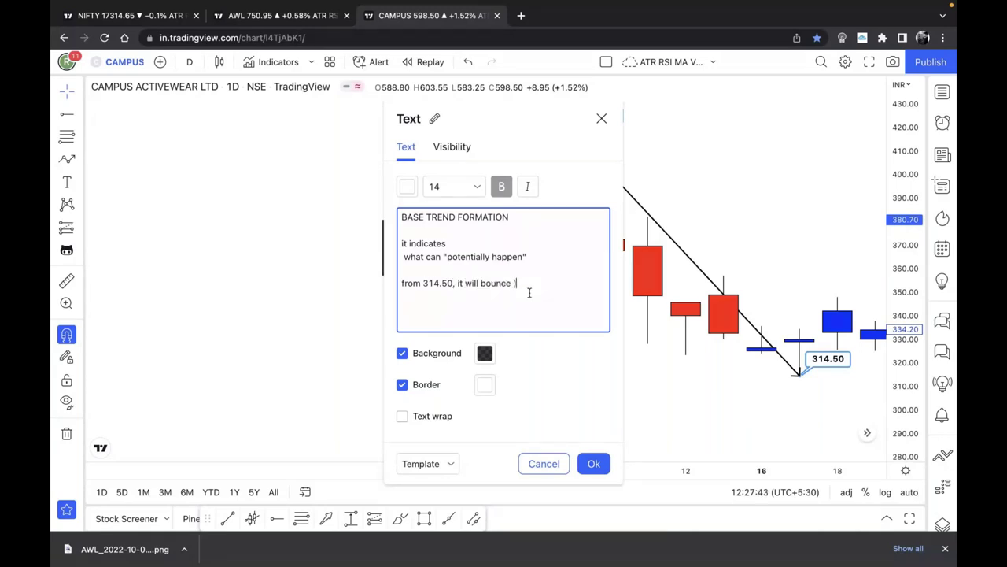
key(BackSpace)
text(()
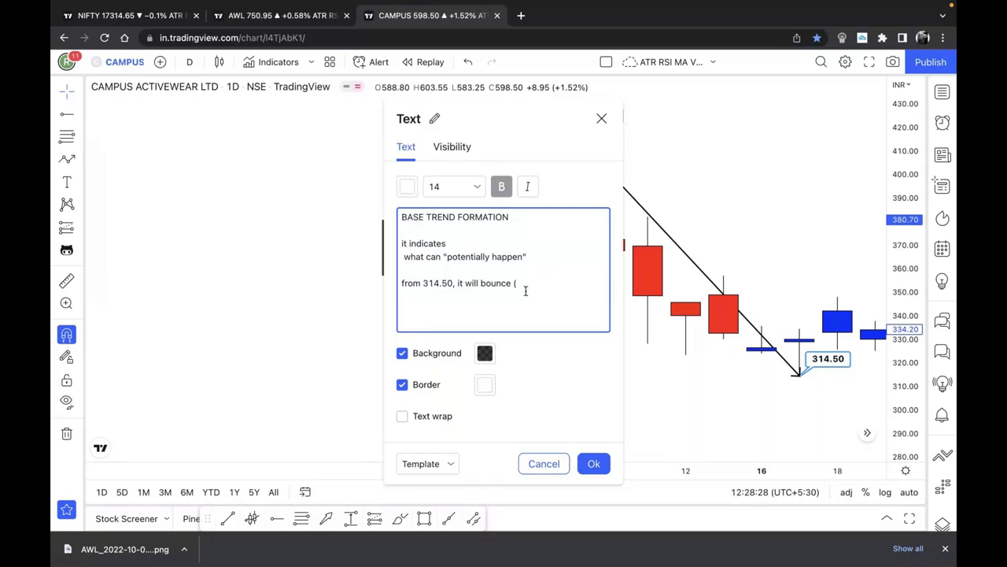
text(two green candle with higher closing))
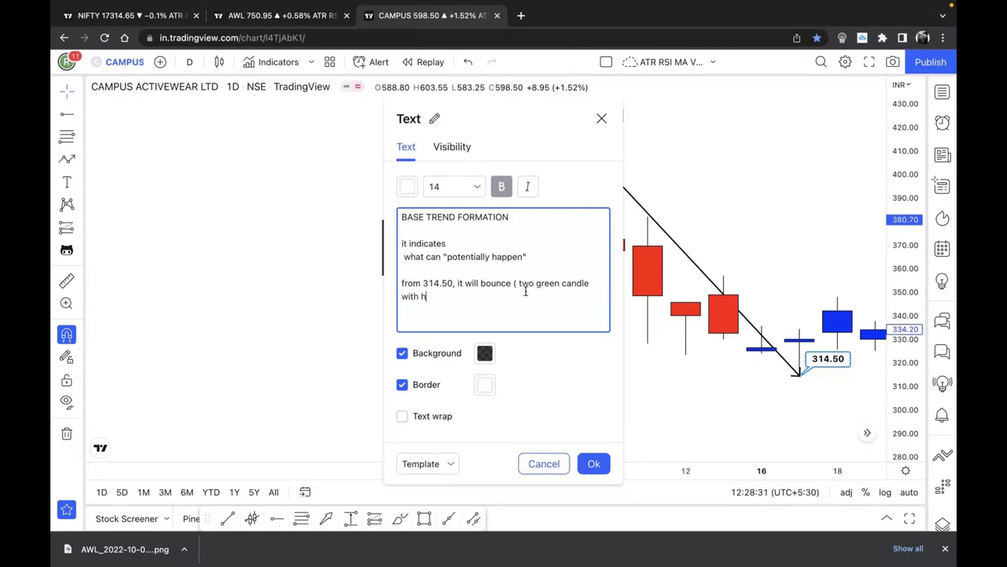
key(Return)
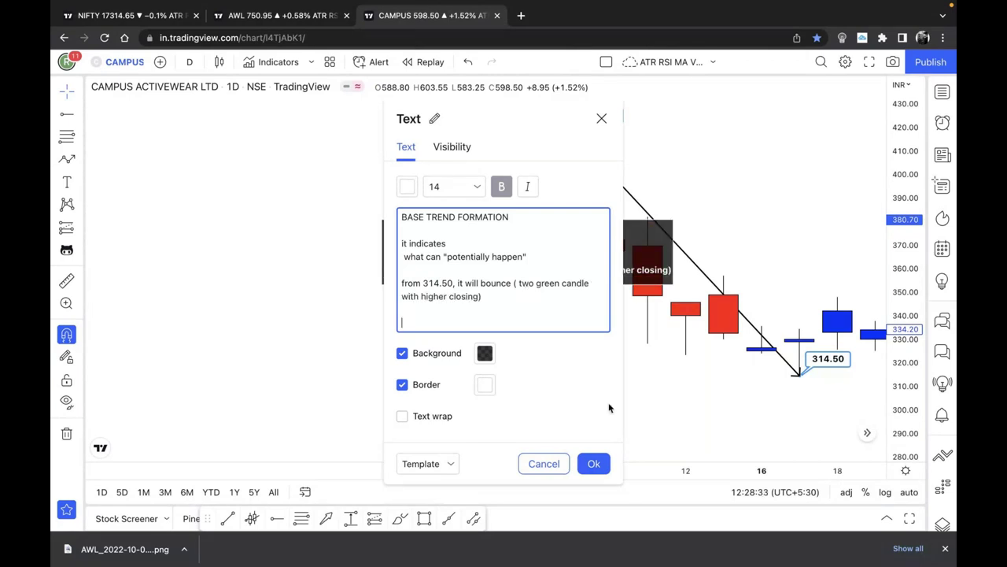
click(593, 463)
drag(588, 278, 370, 273)
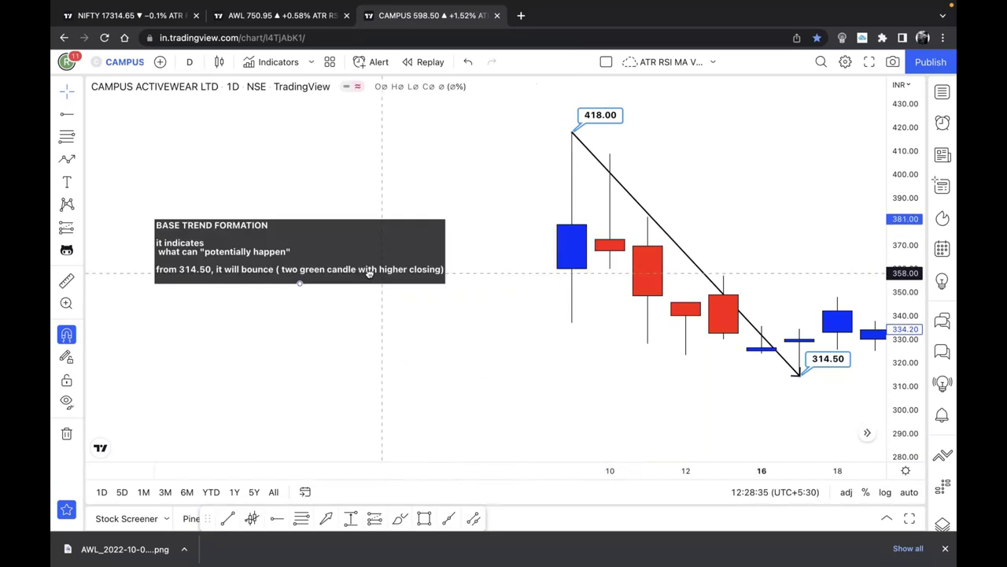
click(473, 197)
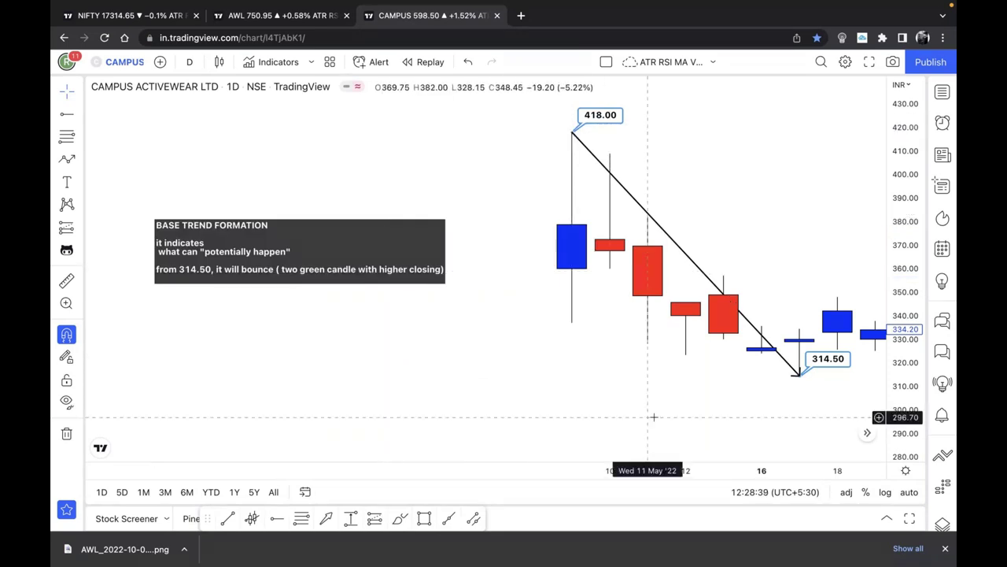
Step: Add the final line "from 314.50 , it will bounce and make a lower high , TO MAKE A LOWER LOW" to the note
click(315, 262)
click(315, 252)
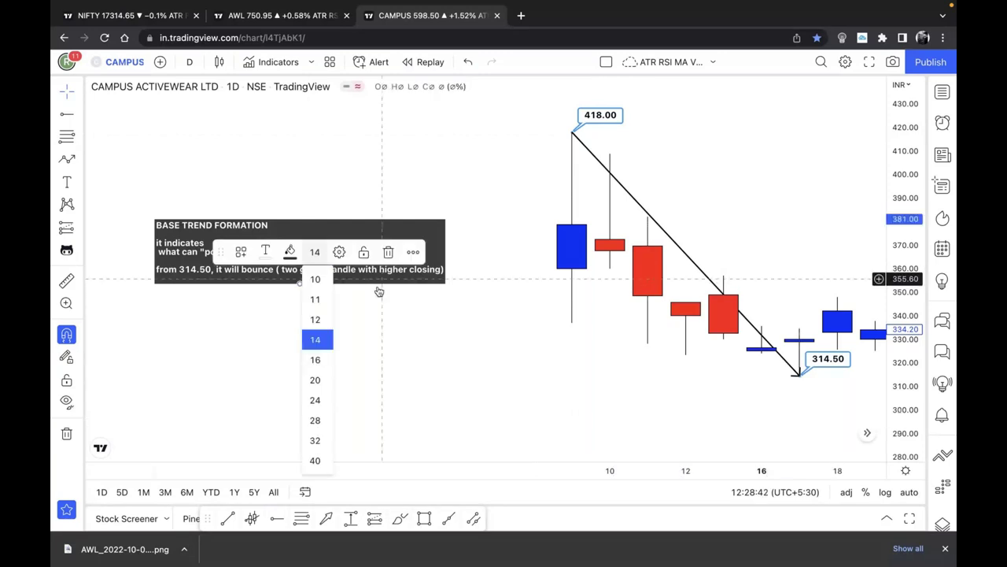
double_click(437, 280)
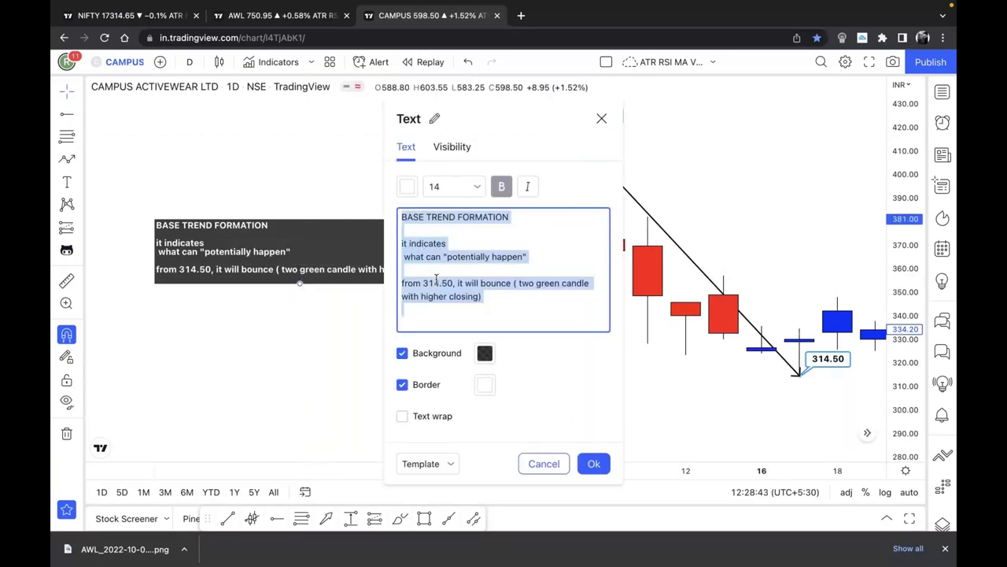
click(487, 314)
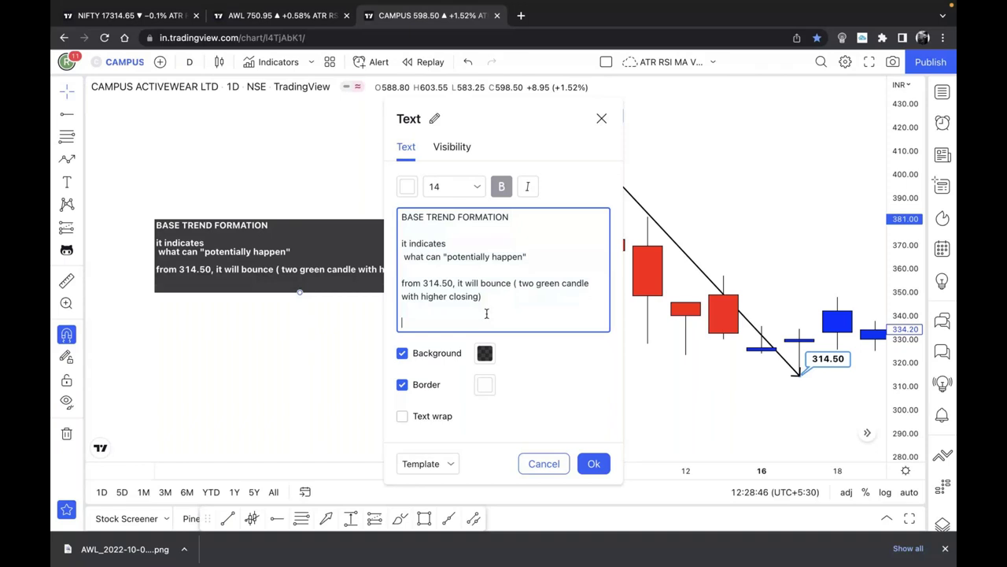
text(314.50 stock reverse)
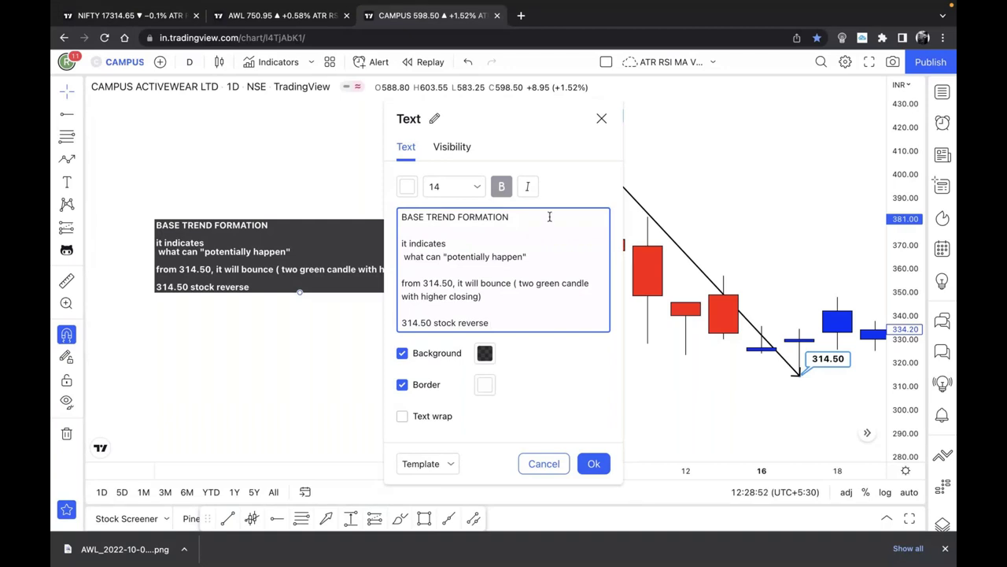
drag(518, 150, 602, 160)
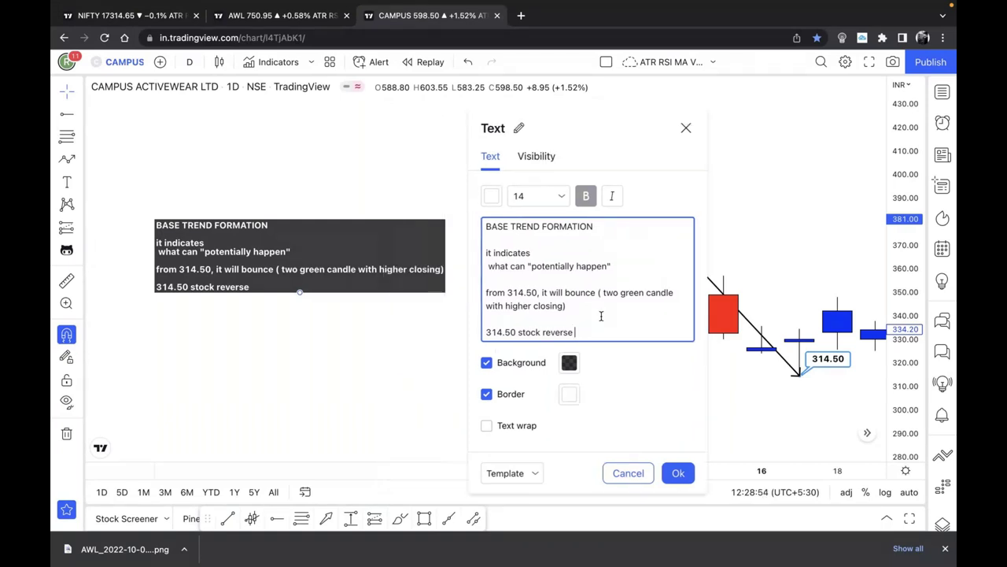
scroll(553, 332, down, 1)
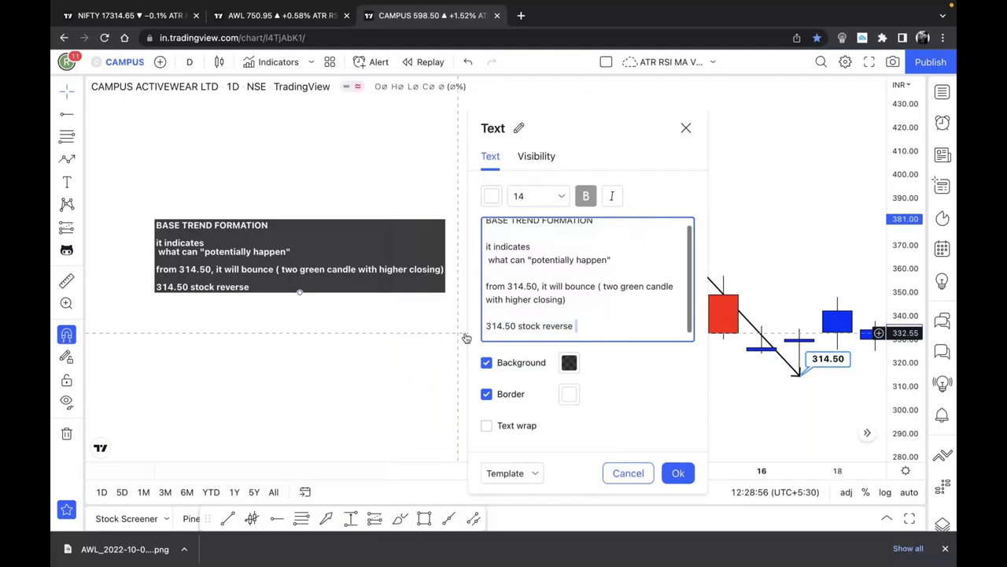
key(shift+Home)
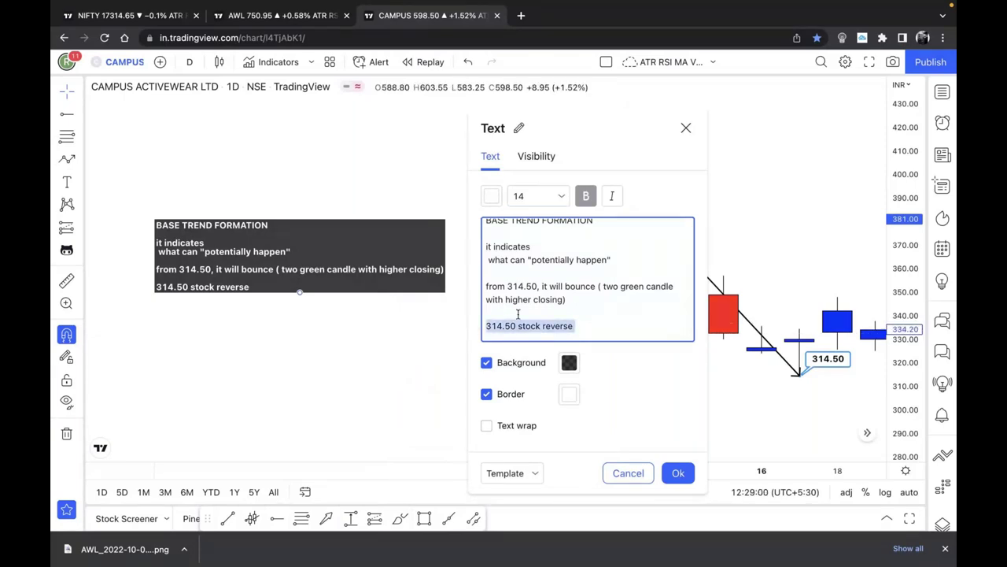
text(from 4)
key(BackSpace)
text(314.50 , it will bounc)
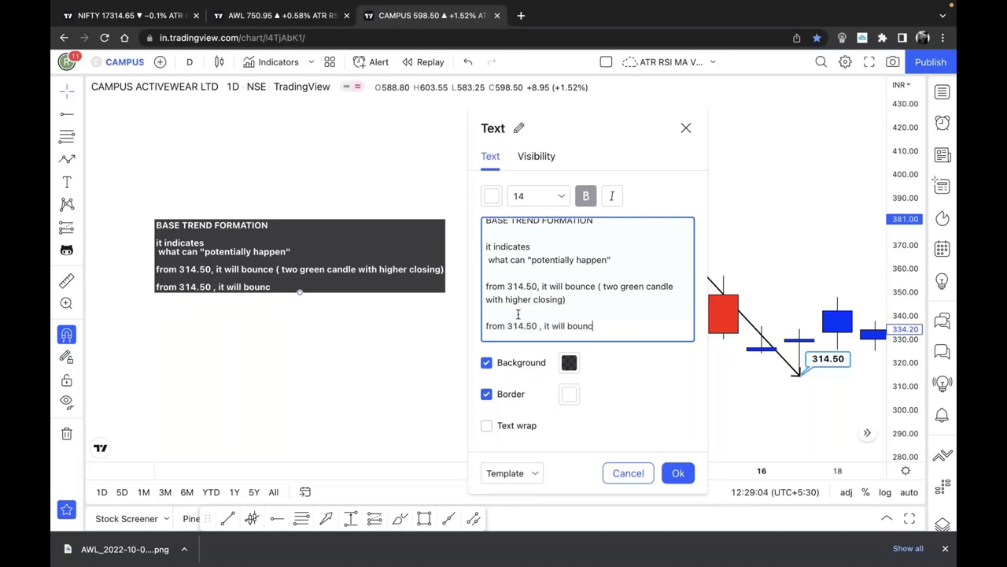
text(e and make a lowe)
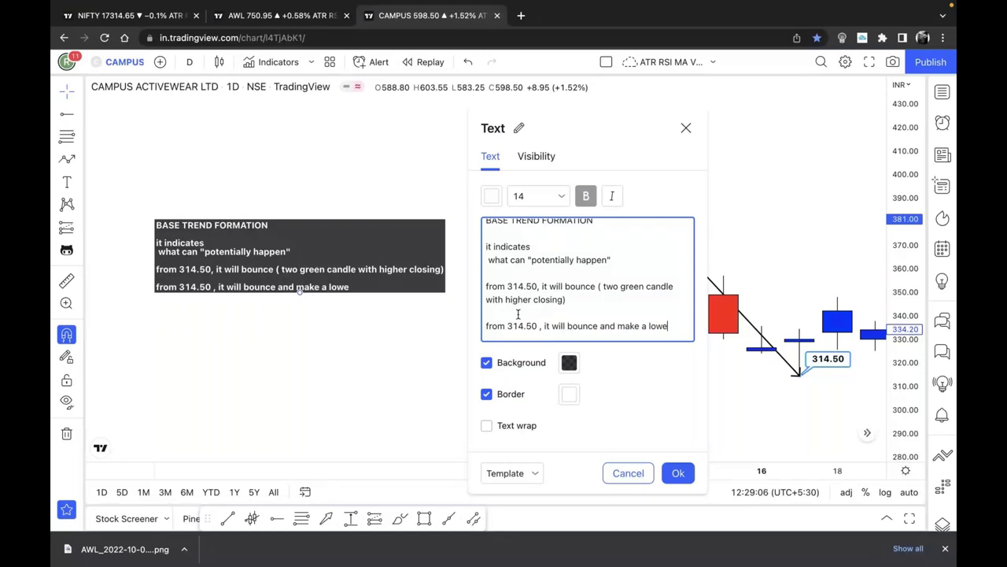
text(r high , TO MAKE A LOWER LOW)
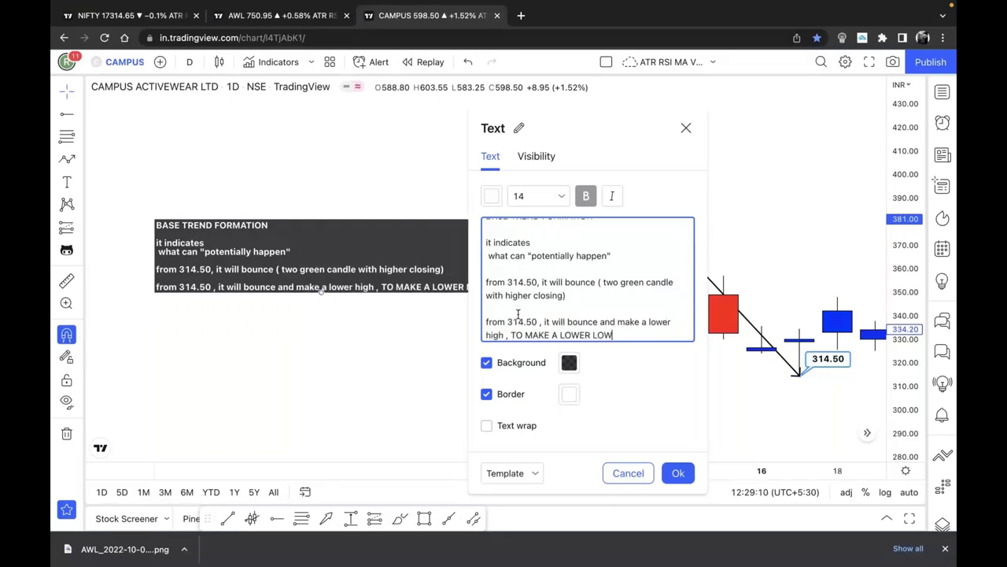
click(678, 472)
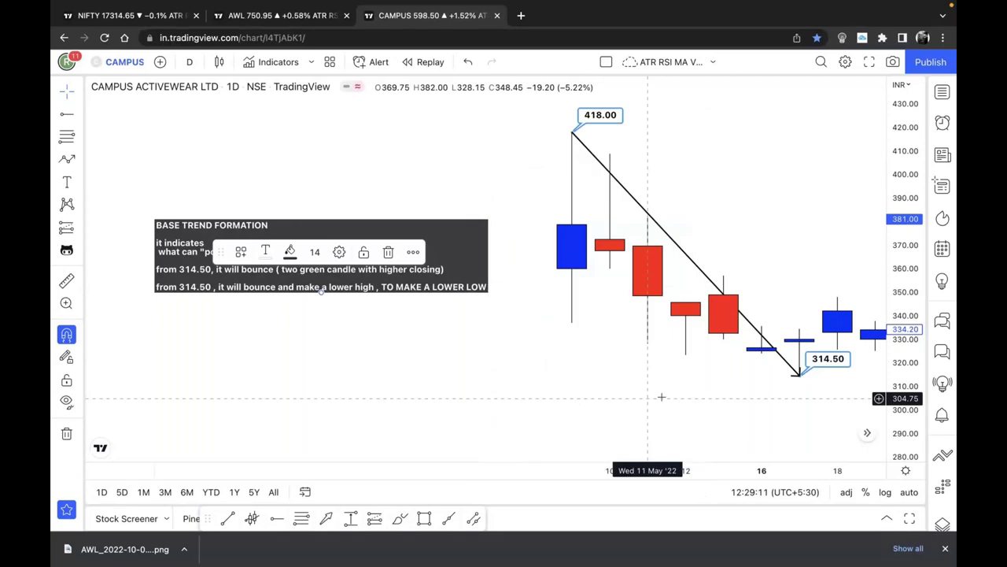
Step: Draw a red horizontal ray at 314.50 starting from the low of the 17 May 2022 candle
scroll(636, 398, down, 2)
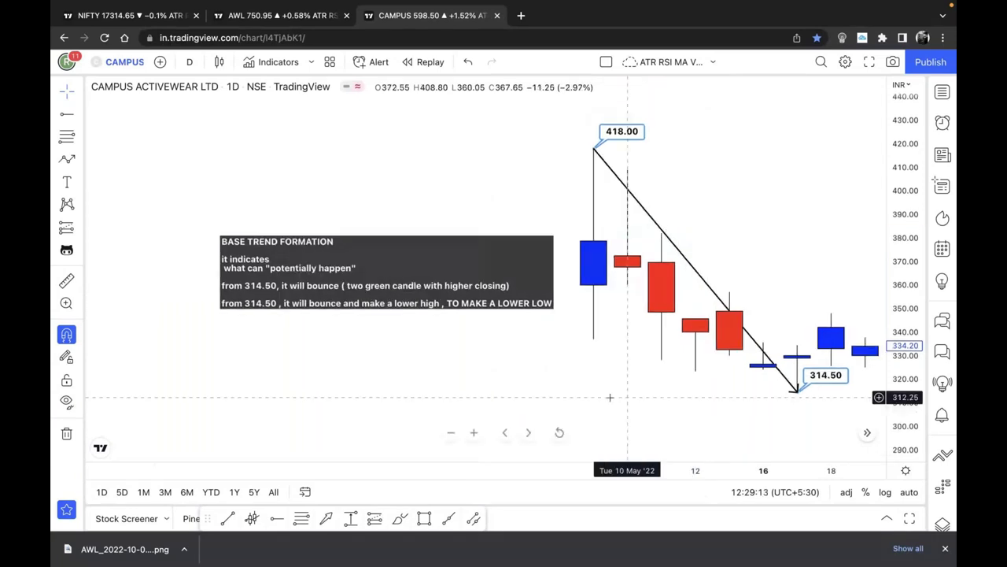
scroll(610, 398, up, 1)
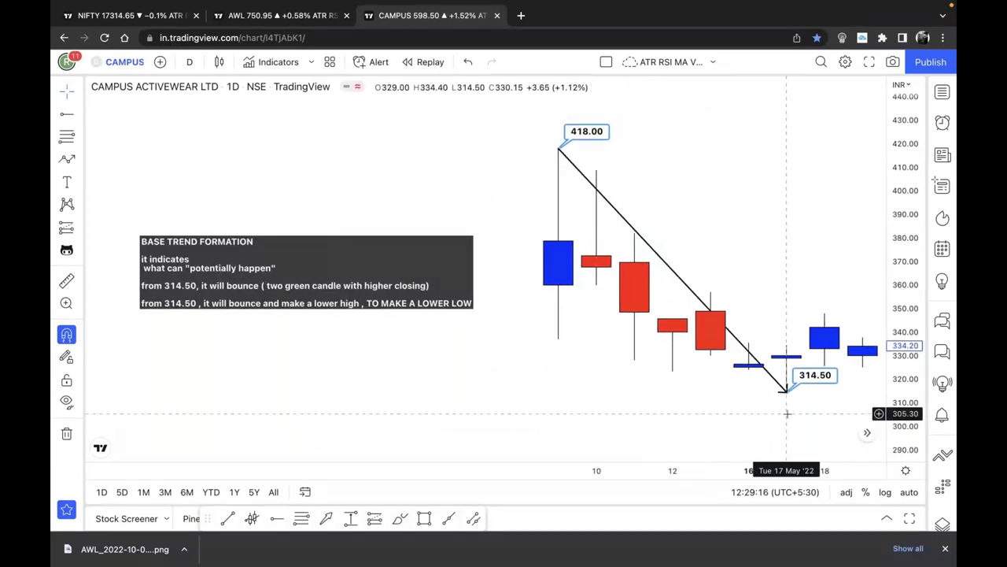
click(787, 413)
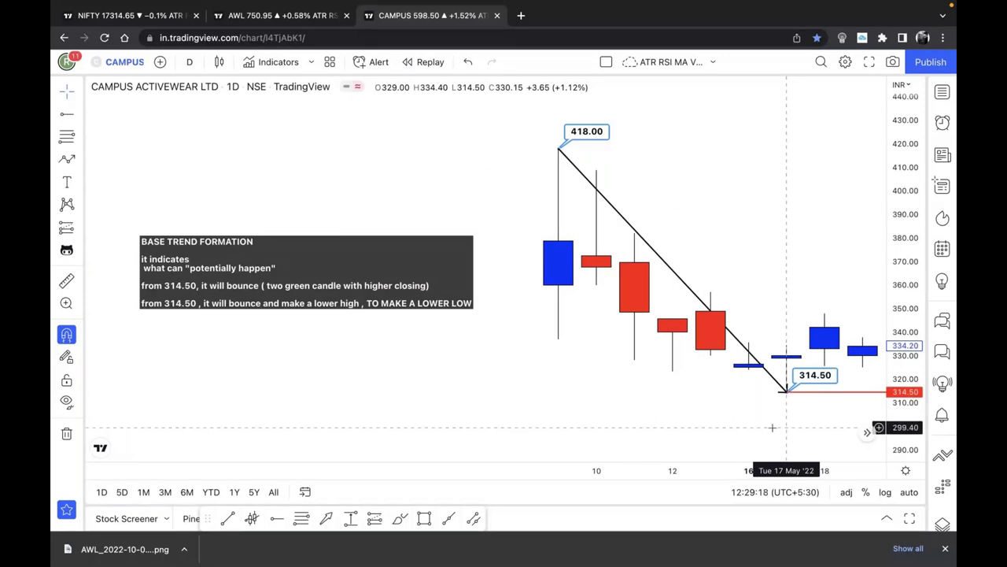
drag(787, 414, 745, 411)
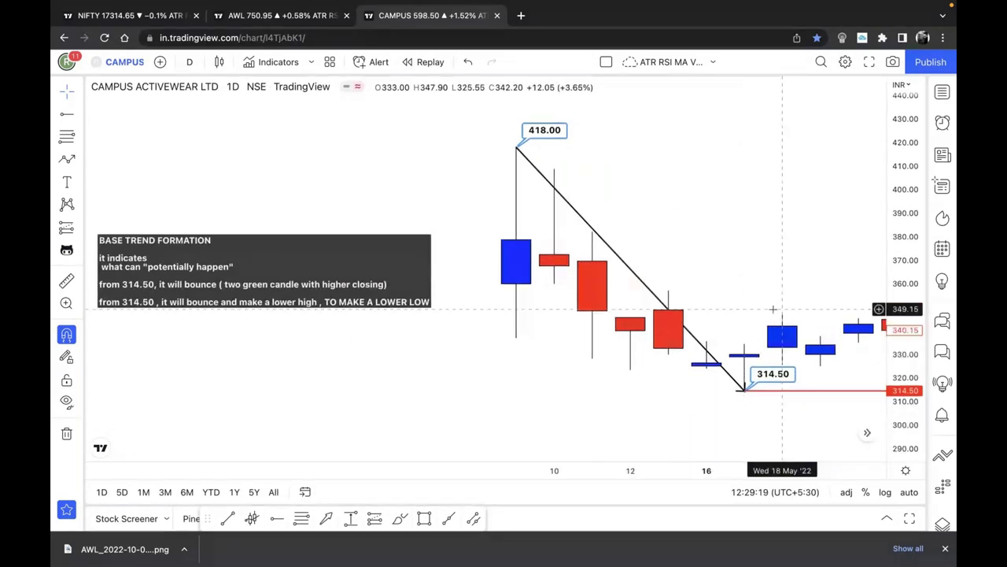
Step: Change the body colour of the rising candles to light green in the chart settings
double_click(783, 334)
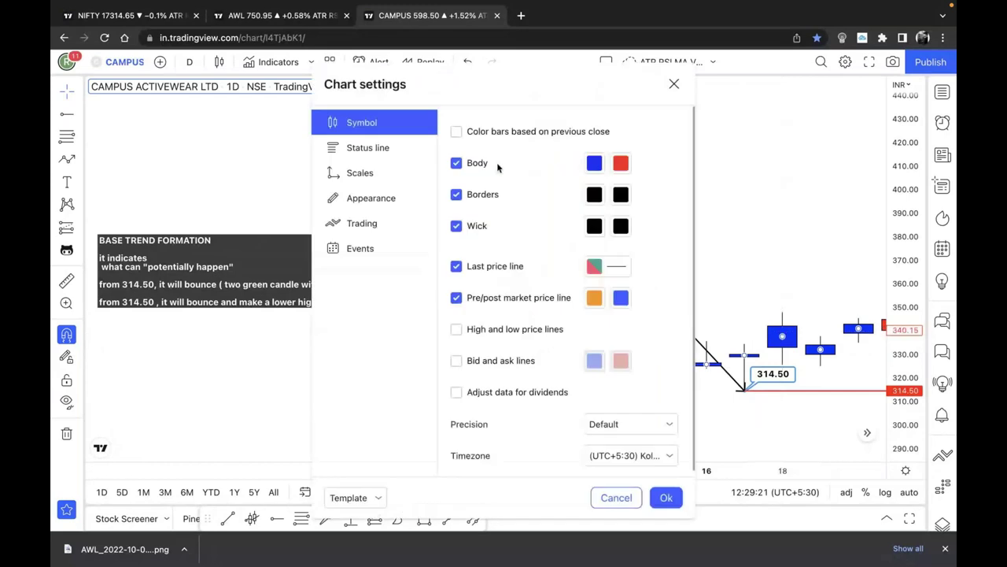
click(594, 163)
click(640, 323)
click(666, 498)
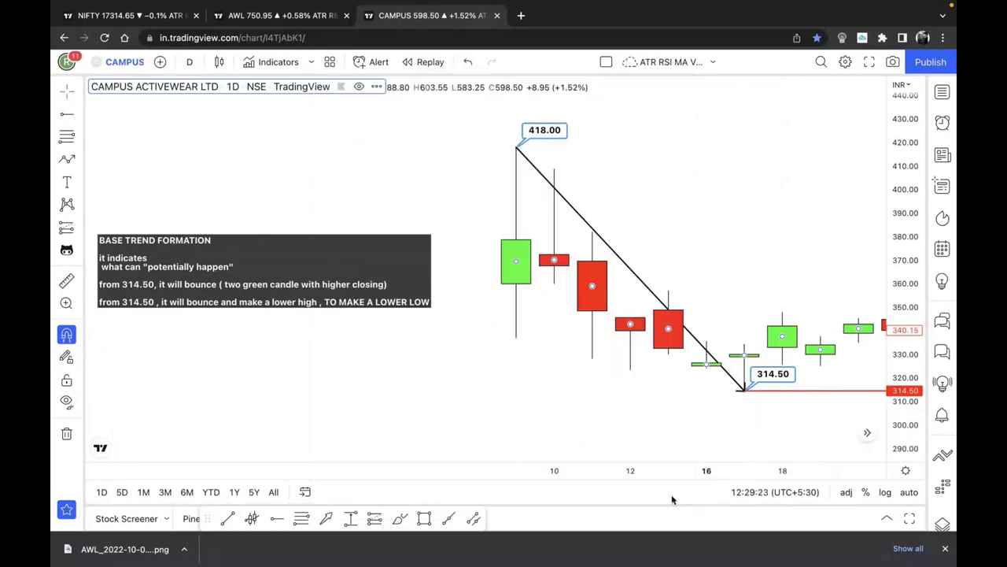
click(794, 279)
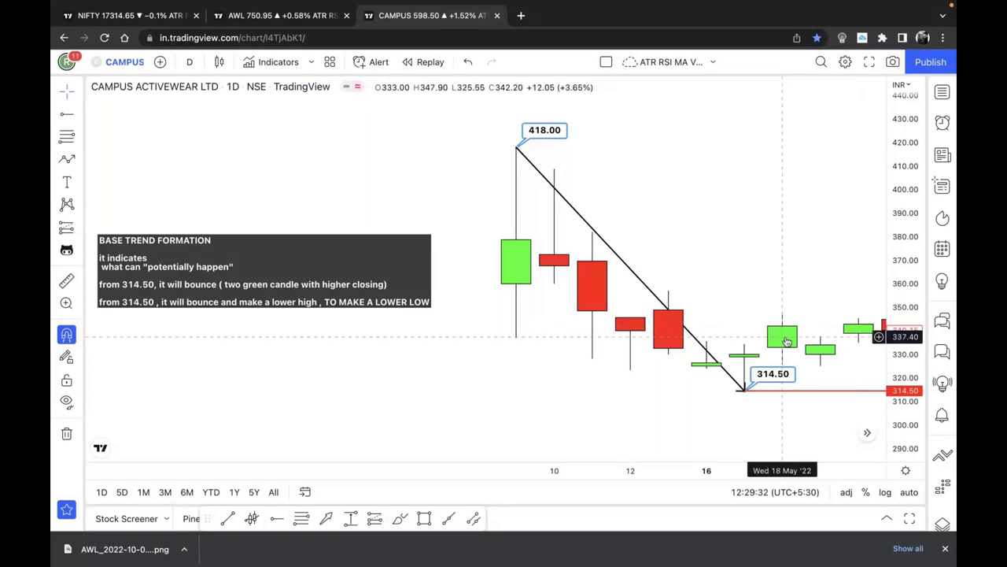
Step: Add the line "CONSECUTIVE OR SEQUENTIAL (doesnt matter)" at the end of the base trend formation note
click(409, 293)
click(290, 251)
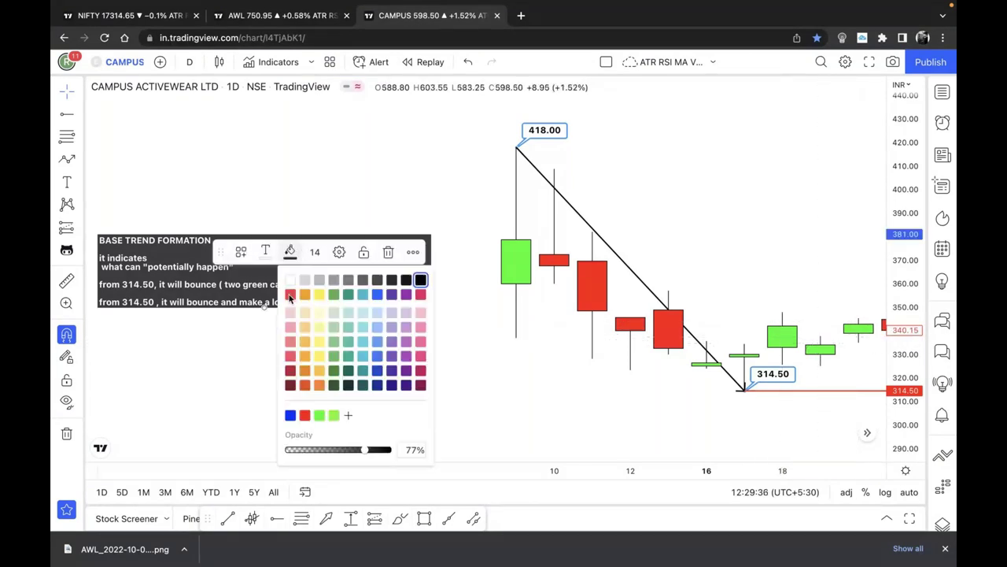
click(245, 289)
double_click(334, 302)
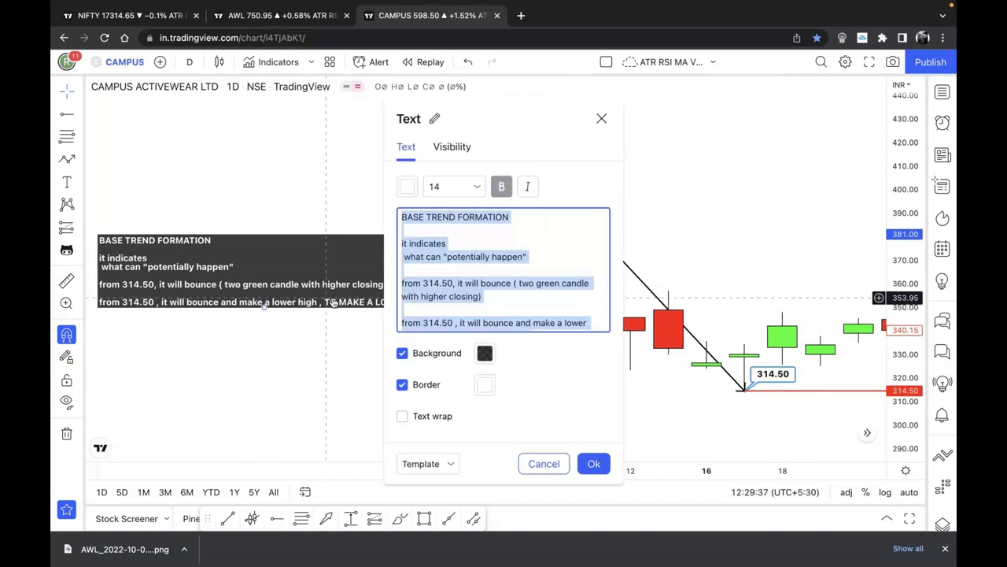
click(548, 312)
key(Return)
key(Return)
text(CONSECUTIV)
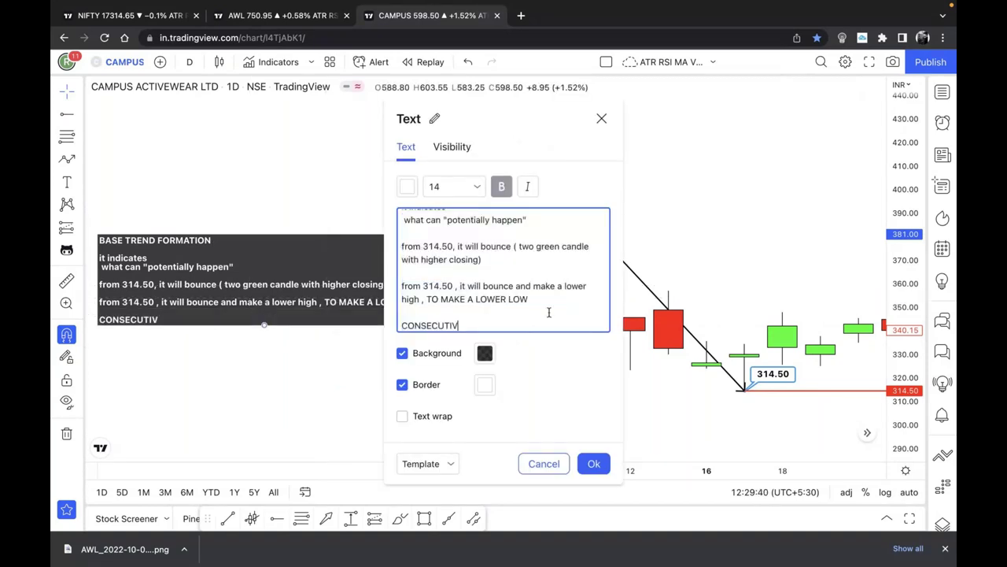
text(E OR SEQUENTIAL)
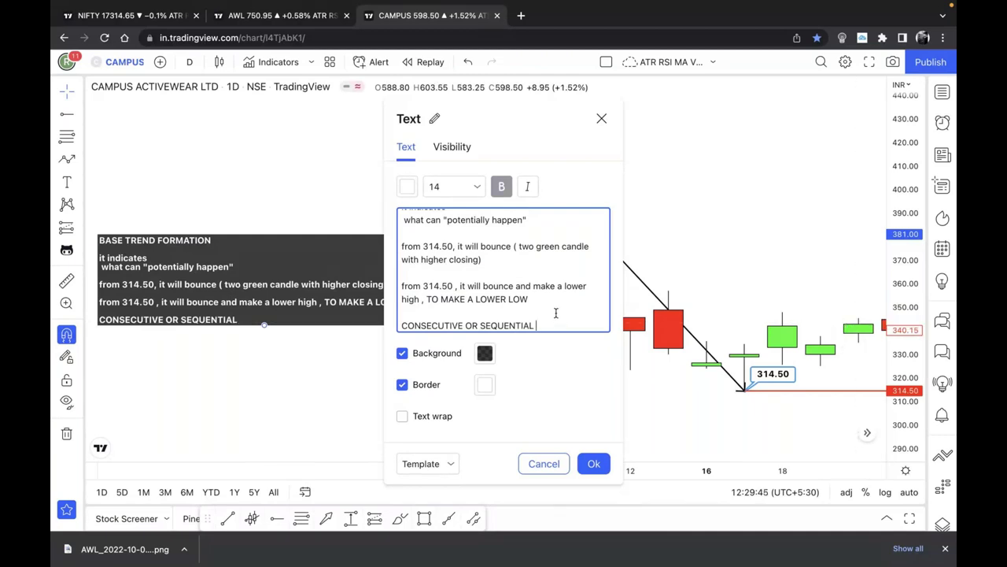
text((doesnt matter))
click(594, 464)
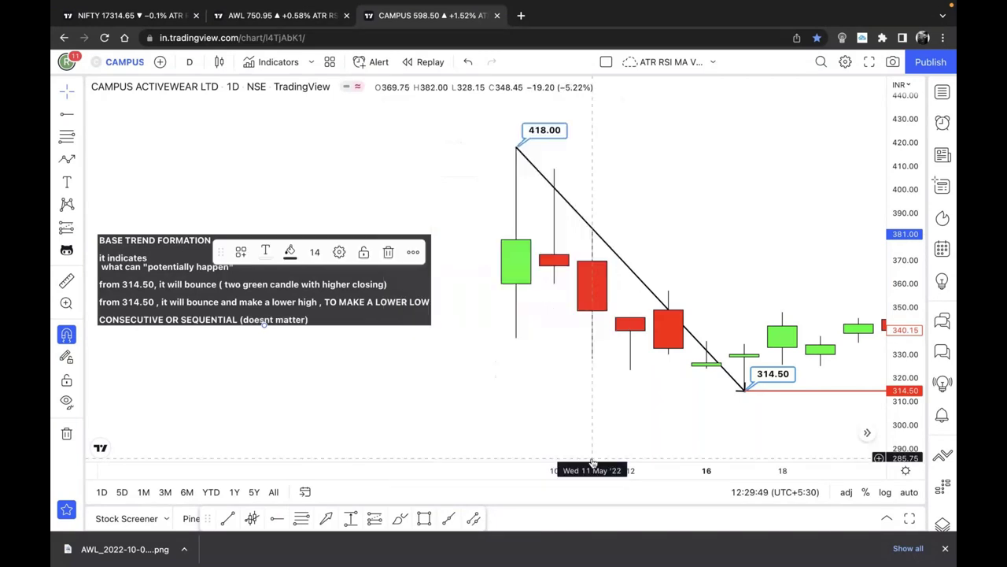
click(782, 323)
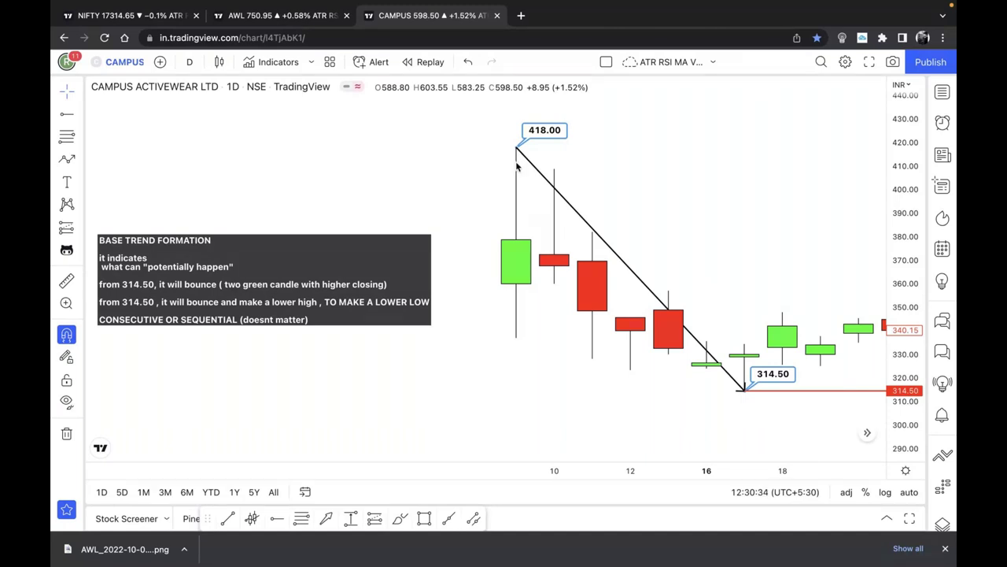
Step: Place an anchored VWAP on the chart starting from the 9 May 2022 candle
click(62, 116)
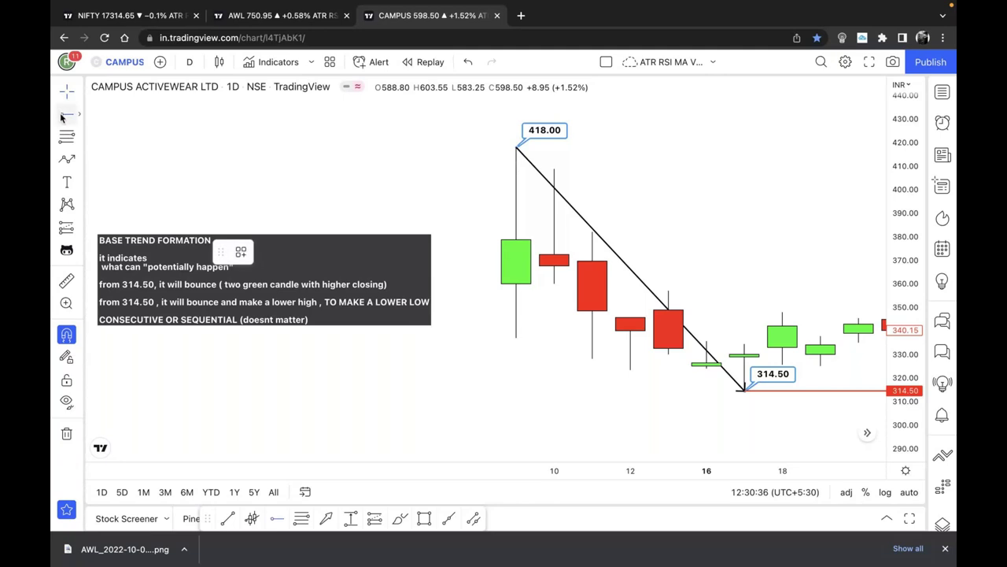
click(78, 115)
click(172, 472)
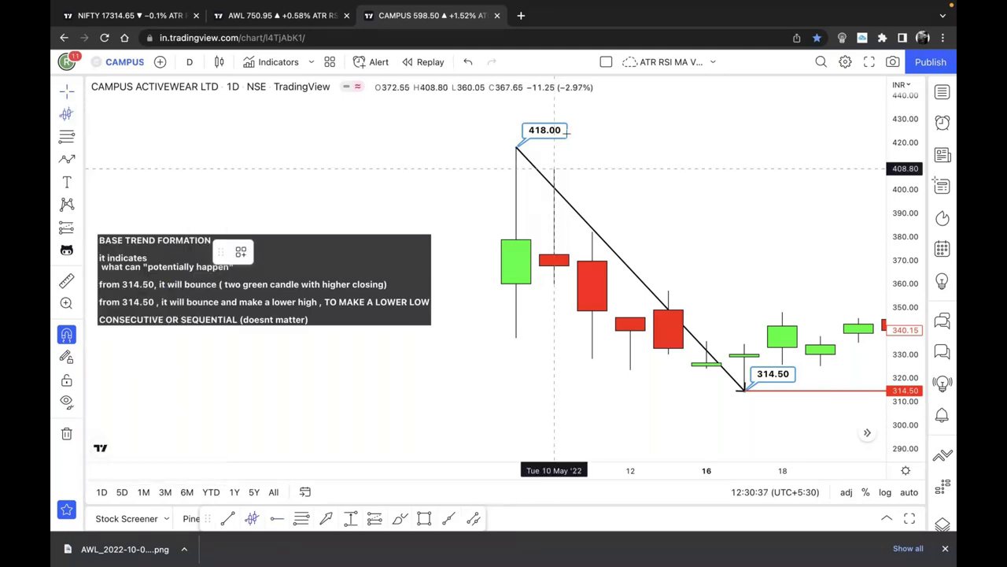
click(517, 147)
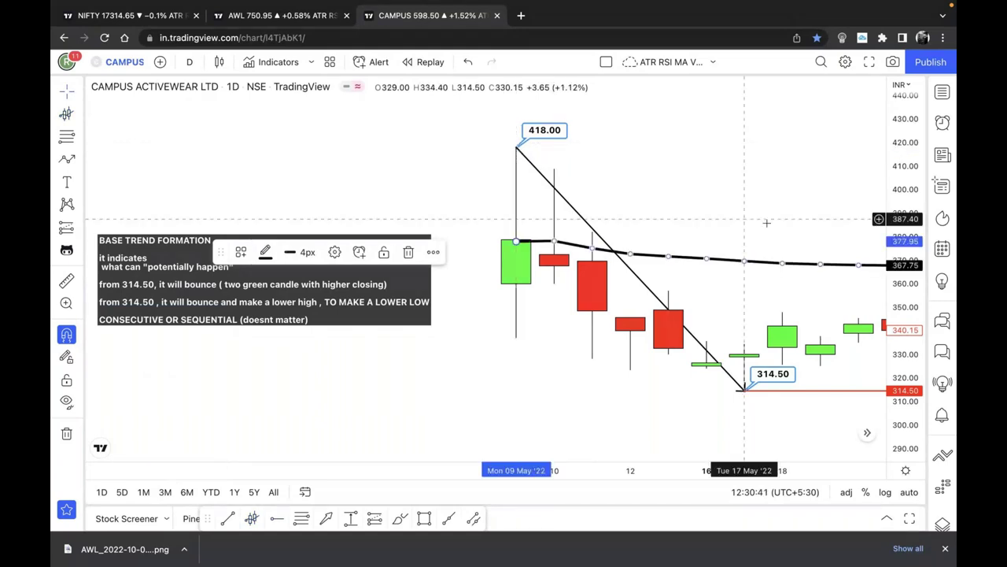
Step: Start a text note above the 24 May 2022 candle with the lines "366.65 avwap" and "pro tip"
scroll(760, 241, down, 2)
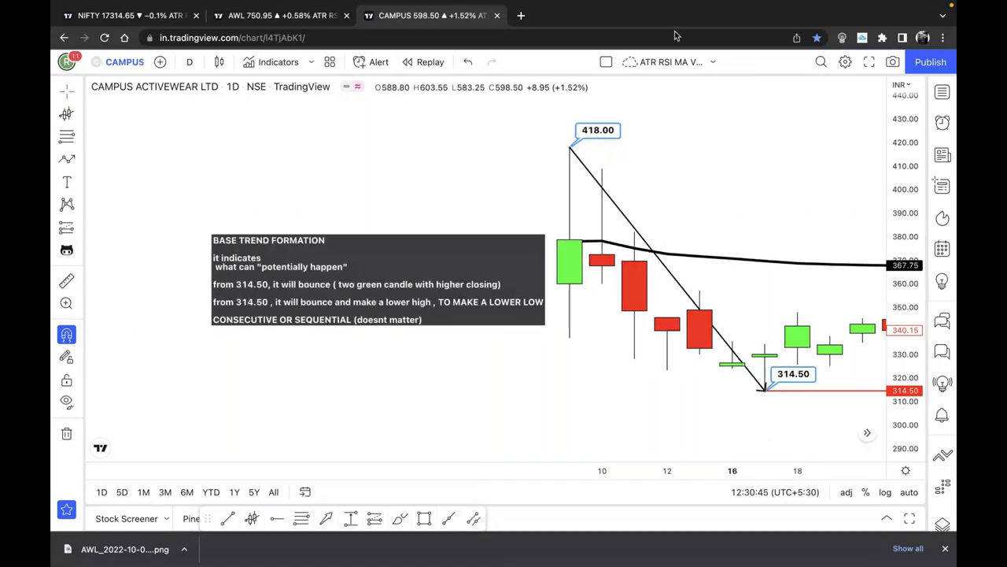
drag(724, 135, 504, 127)
scroll(870, 268, left, 1)
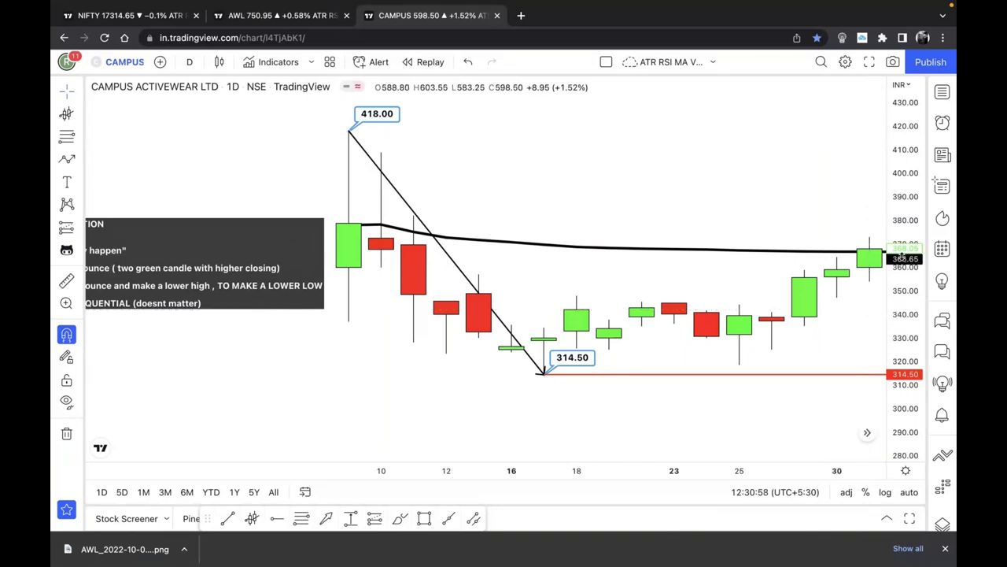
click(66, 333)
click(707, 155)
text(366.65 avwap)
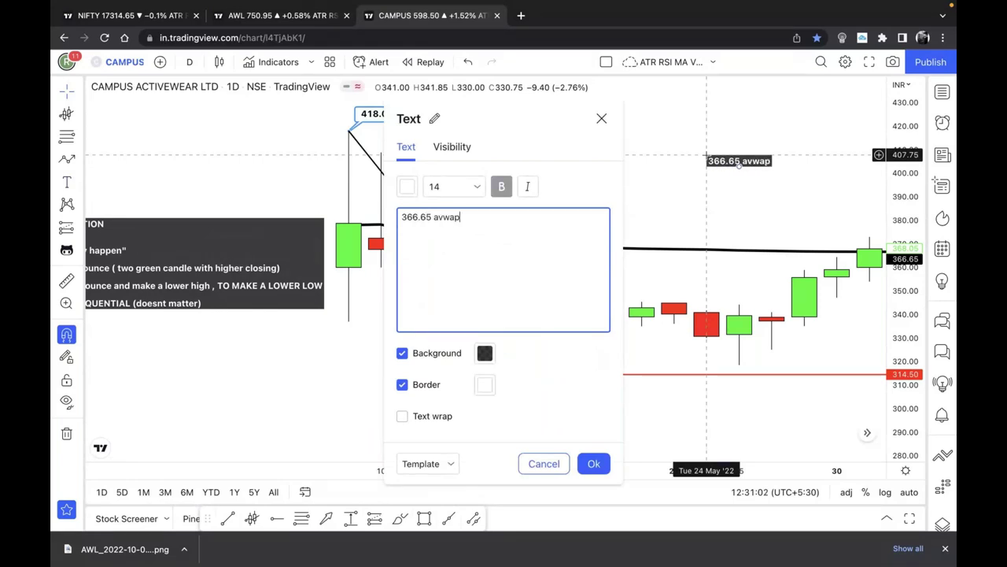
key(Return)
key(Return)
text(pro tip)
Step: Add the question "daily how much % above i need closing above avwap?" to the avwap note
key(Return)
key(Return)
text(daily how muc)
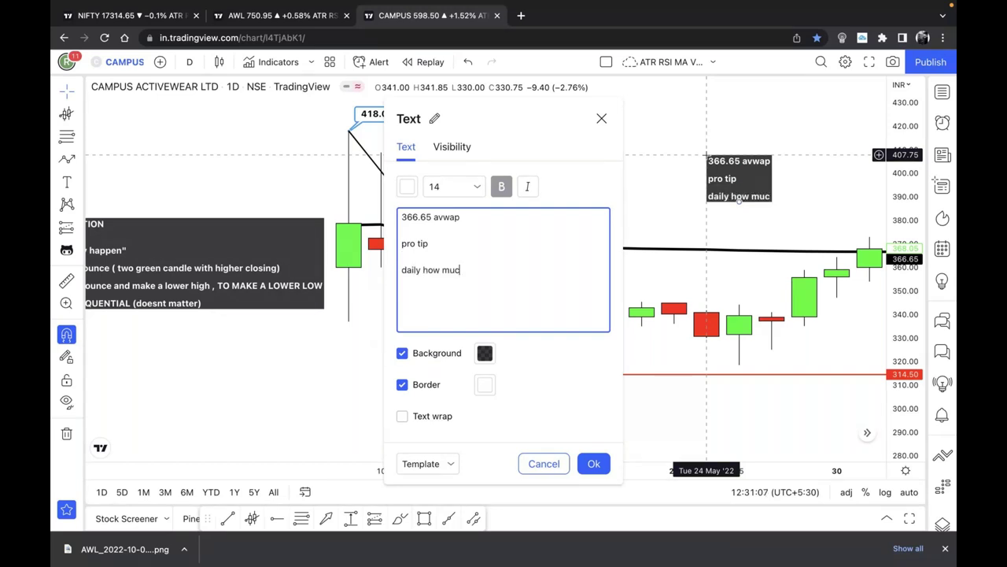
text(h % above i need closing ab)
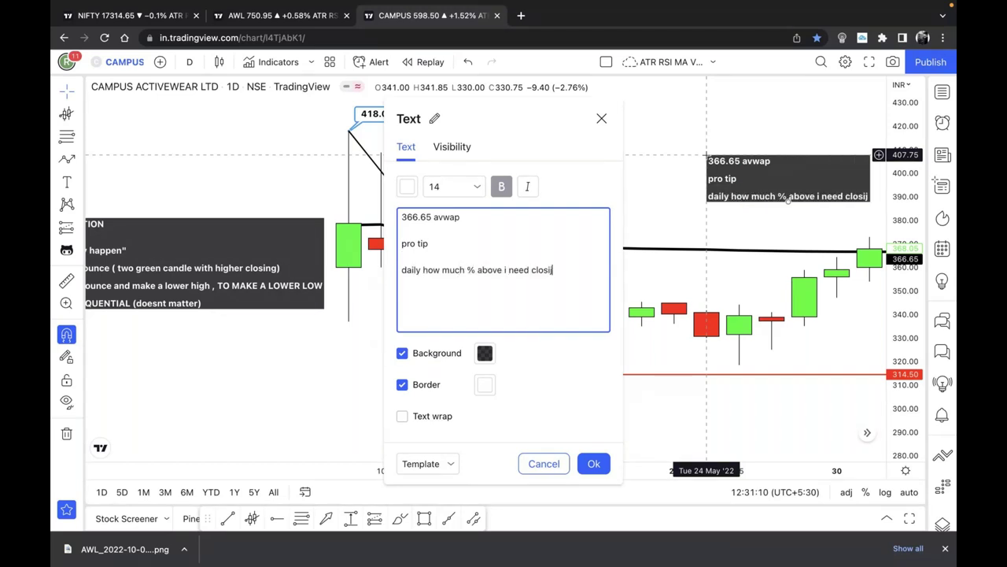
text(ove av)
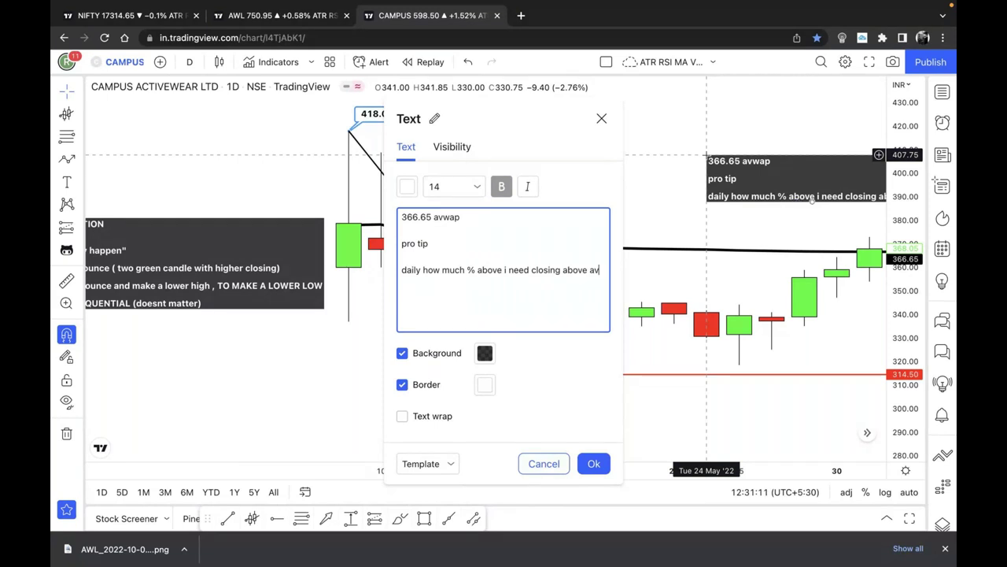
text(wap?)
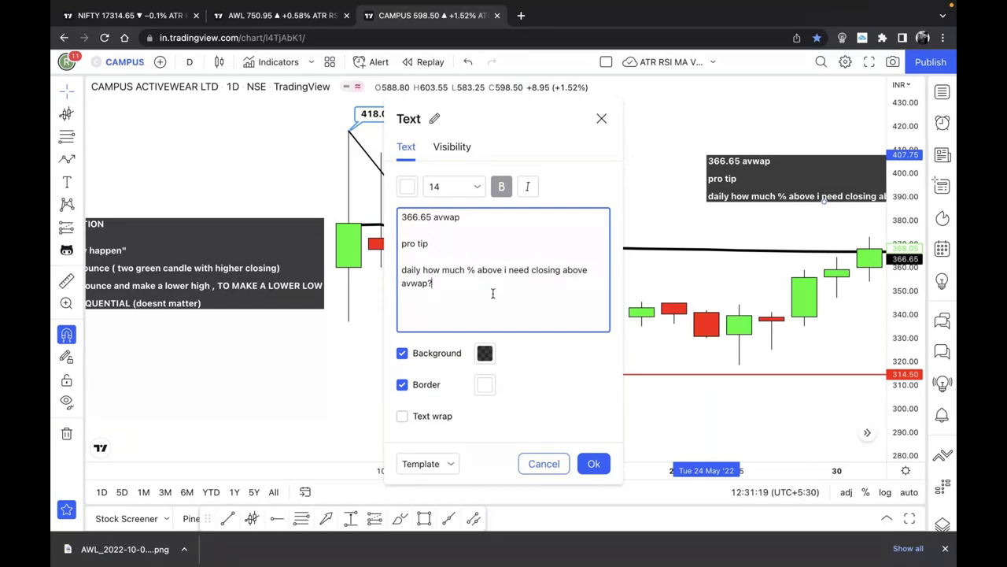
Step: Complete the avwap note with a last line reading 370.30, and delete the whole note from the chart
key(Return)
key(Return)
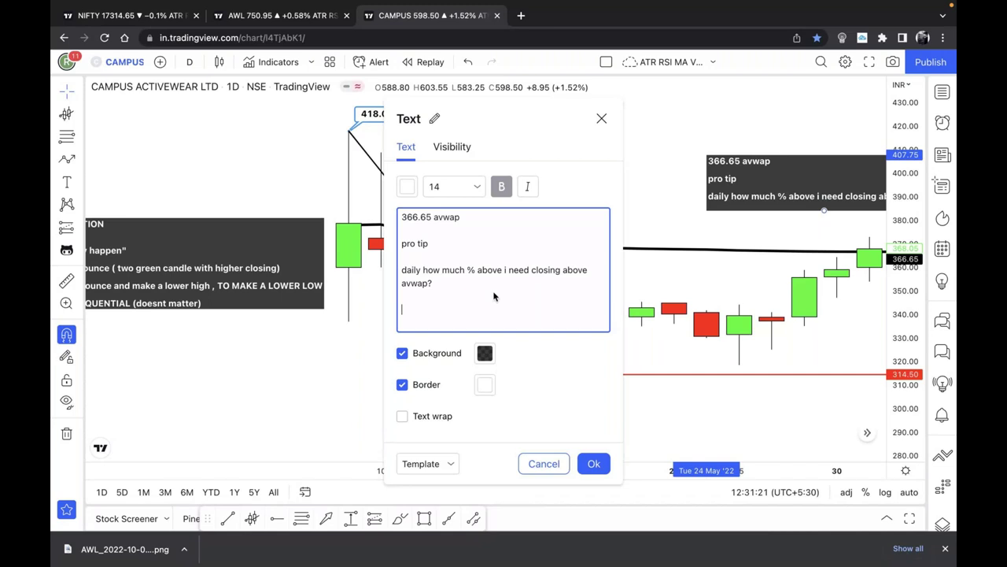
key(super+space)
text(%)
key(Escape)
text(370.30)
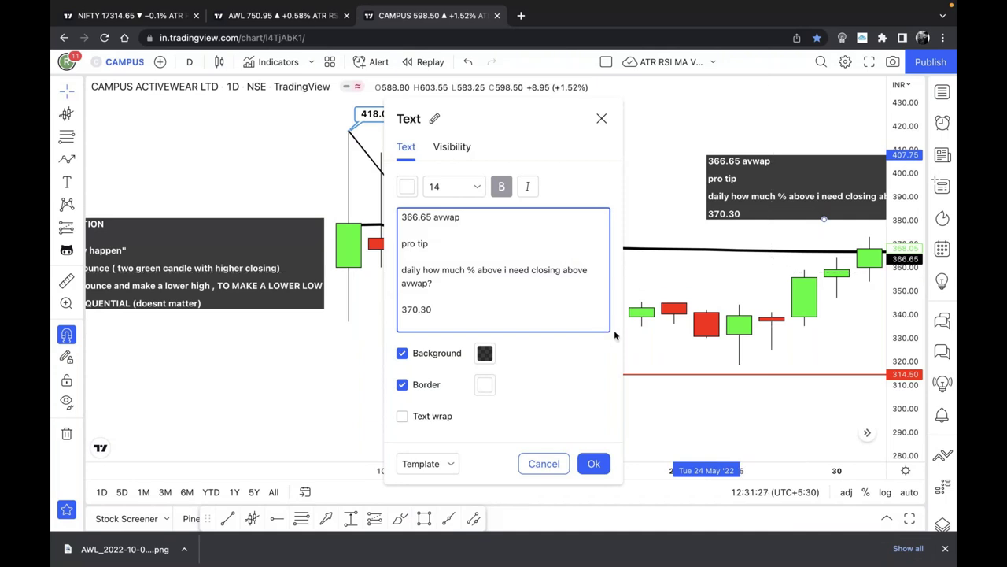
key(Escape)
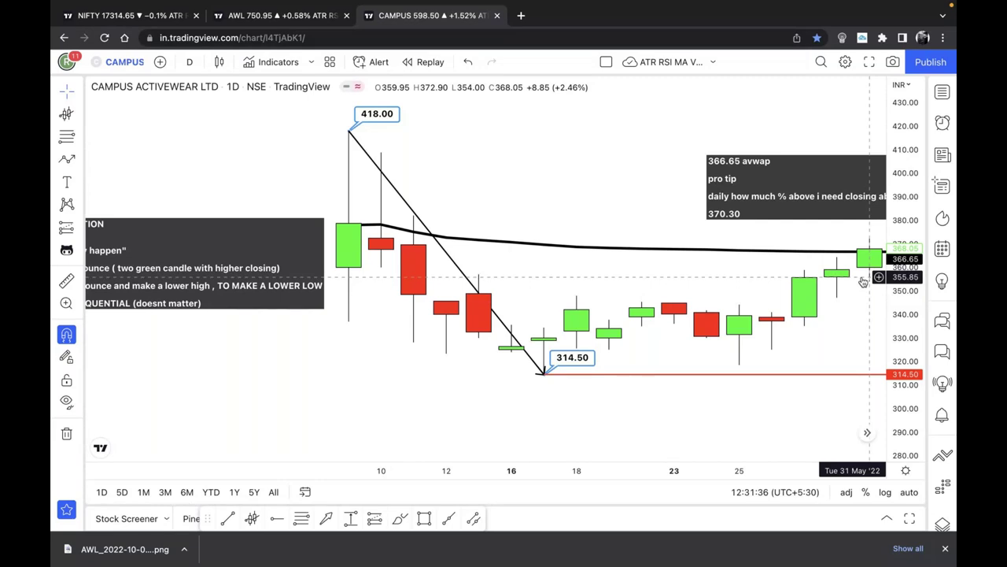
click(712, 189)
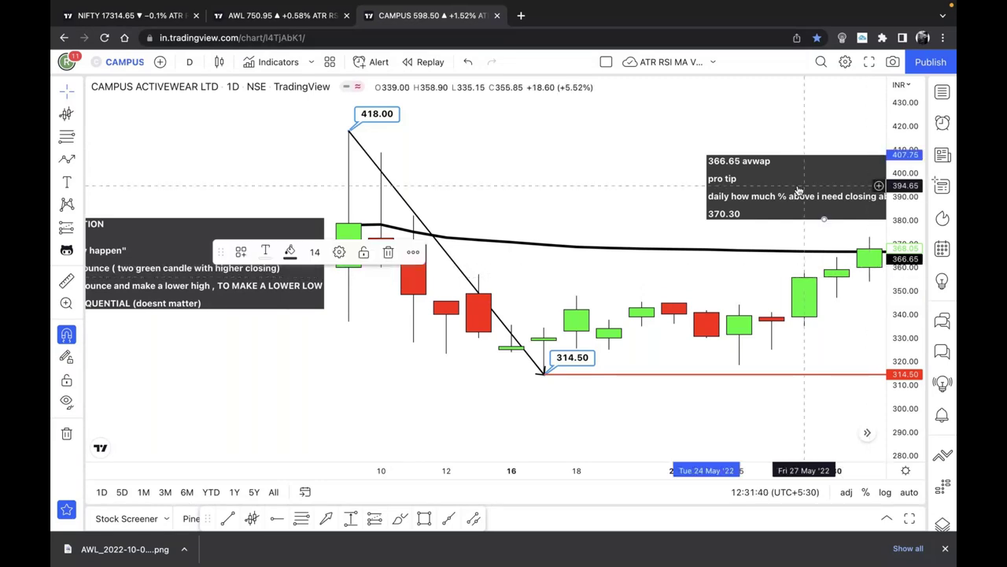
key(Delete)
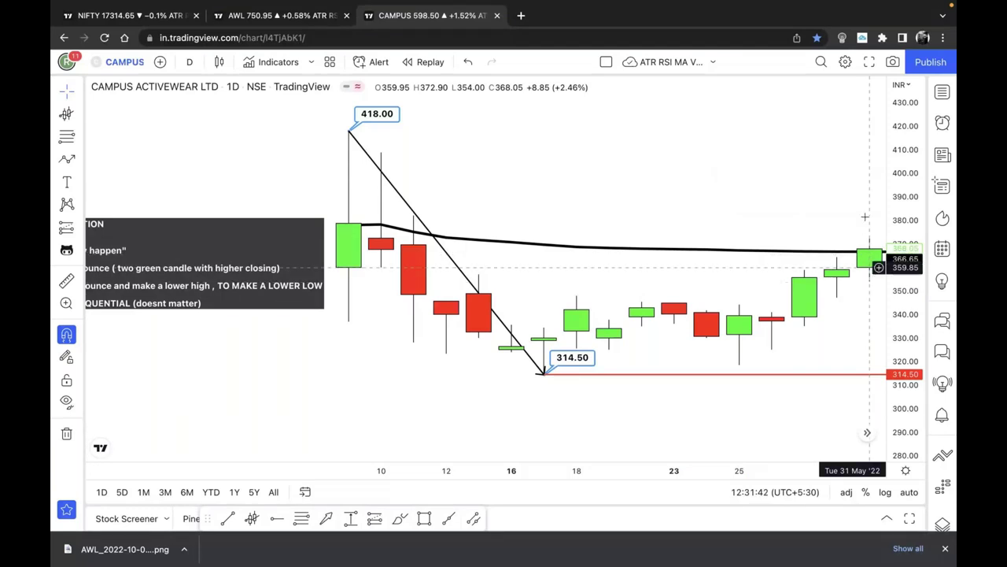
Step: Mark the 1 June 2022 high at 374.40 and the 20 June 2022 low at 297.10 with price labels
scroll(823, 197, right, 2)
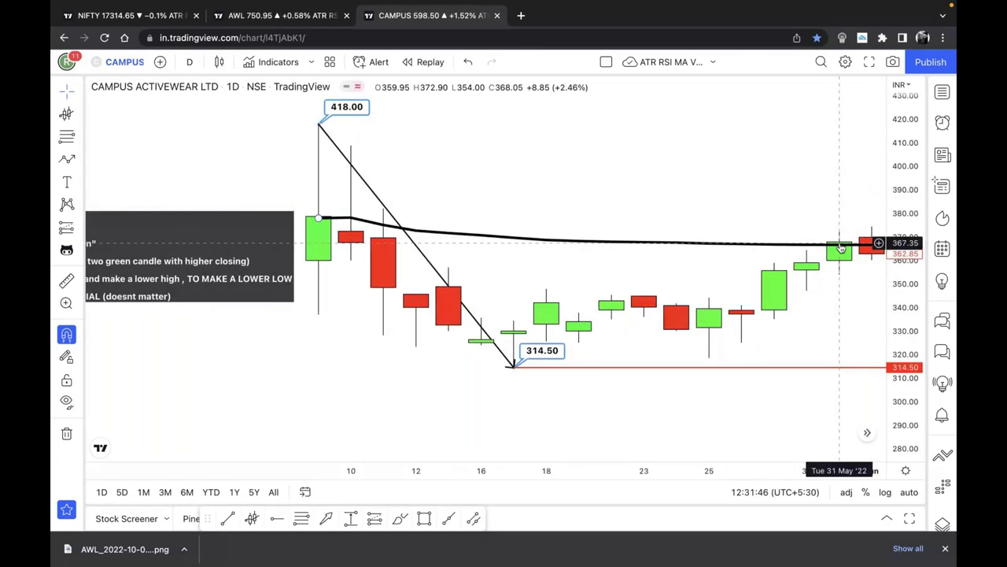
scroll(871, 320, down, 2)
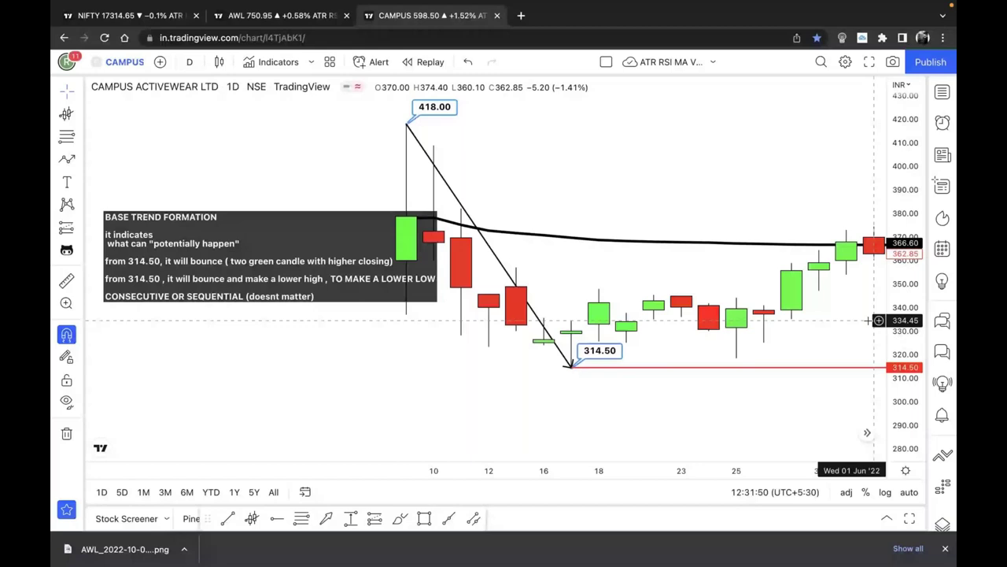
scroll(872, 321, right, 5)
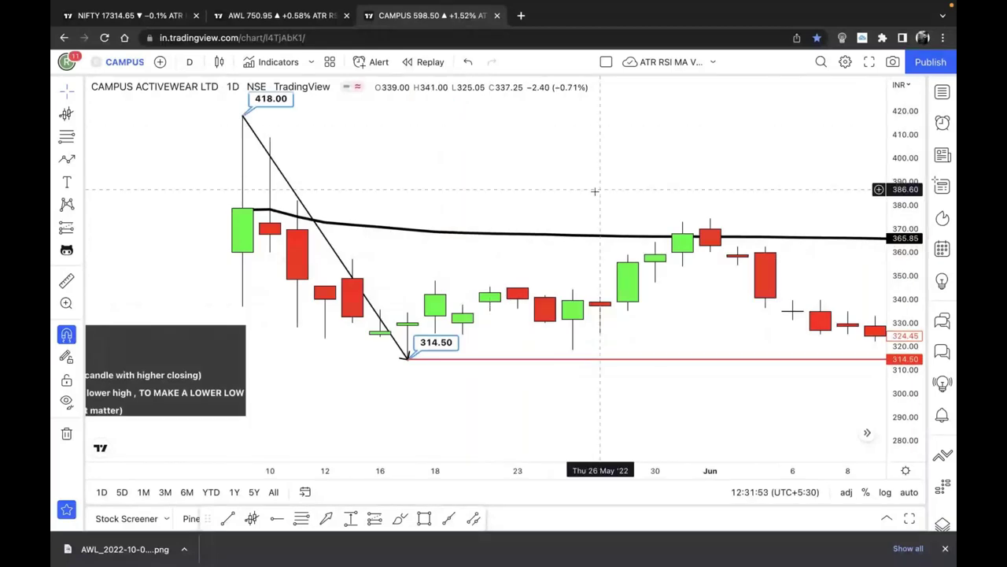
scroll(595, 190, right, 3)
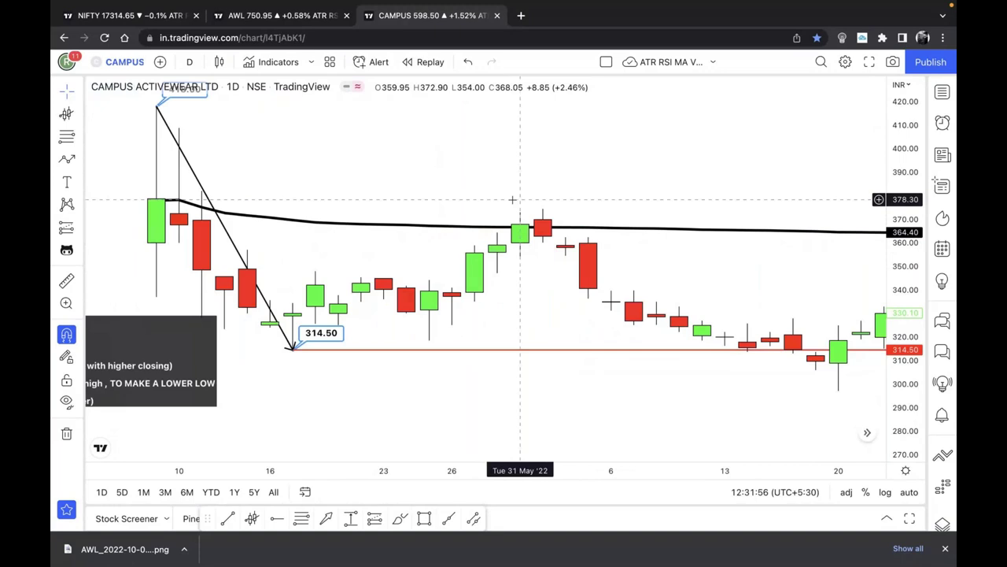
click(65, 182)
click(126, 313)
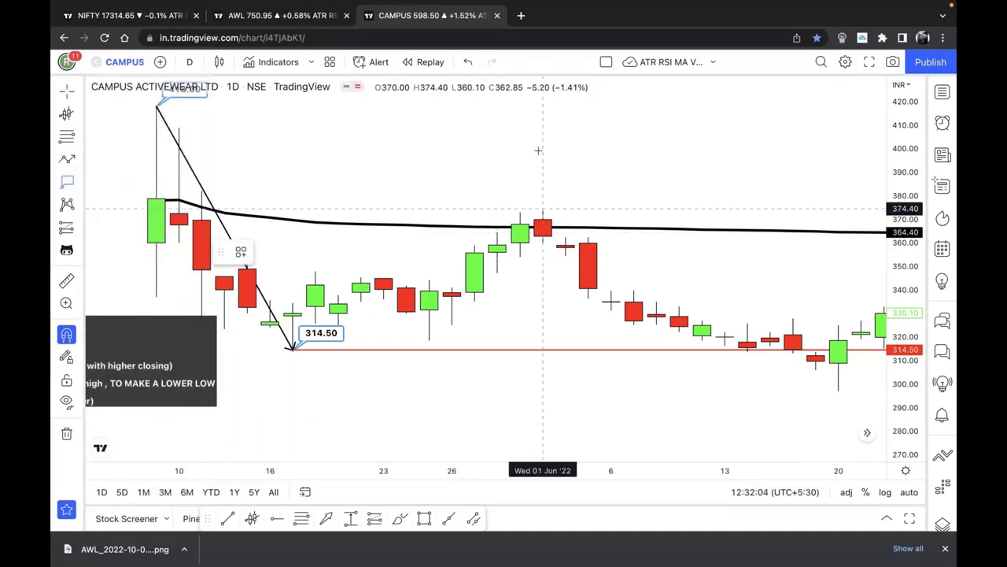
click(538, 150)
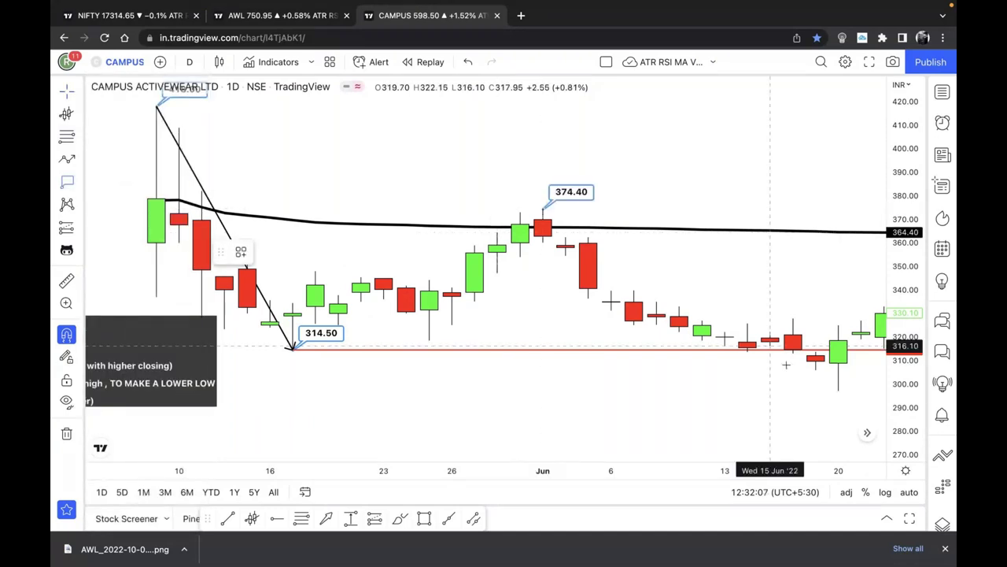
click(834, 400)
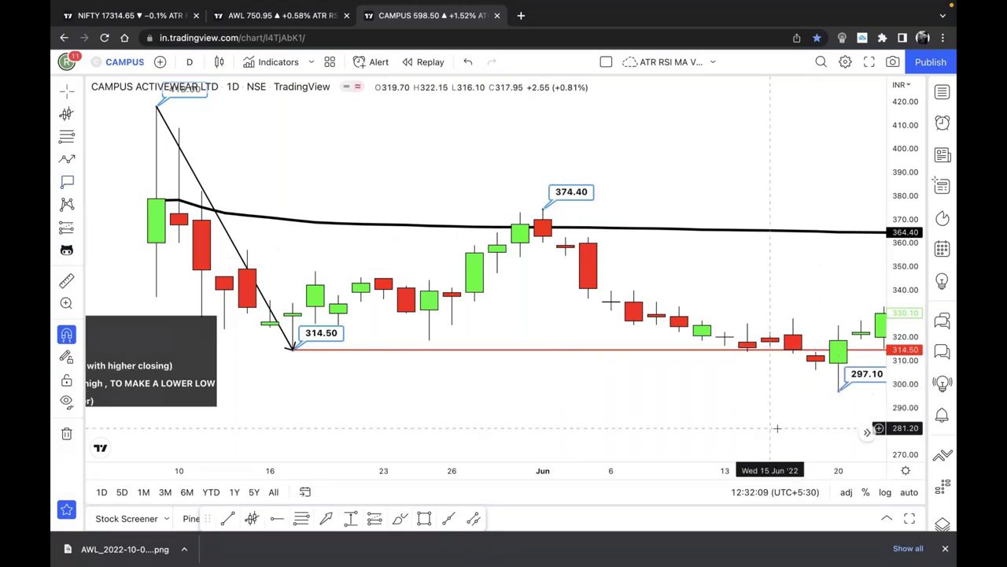
Step: Draw an arrow pointing down at the 31 May 2022 candle that meets the anchored VWAP line
scroll(777, 428, down, 2)
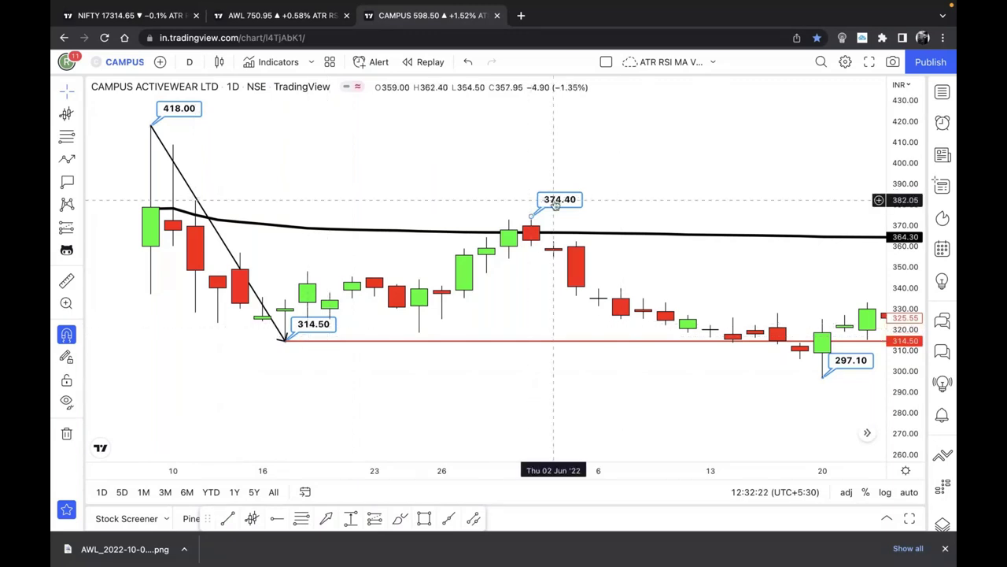
key(alt+t)
mouse_move(487, 124)
mouse_down()
mouse_move(508, 214)
mouse_move(508, 201)
mouse_up()
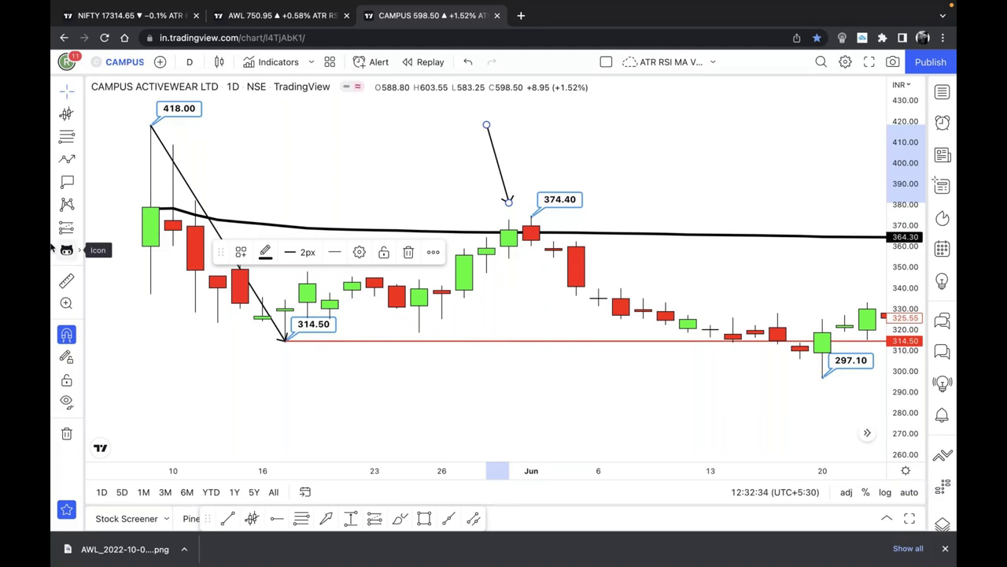
Step: Add a text label reading "downtred" and move it to the empty area below the late-May candles
click(66, 182)
click(331, 325)
text(dow)
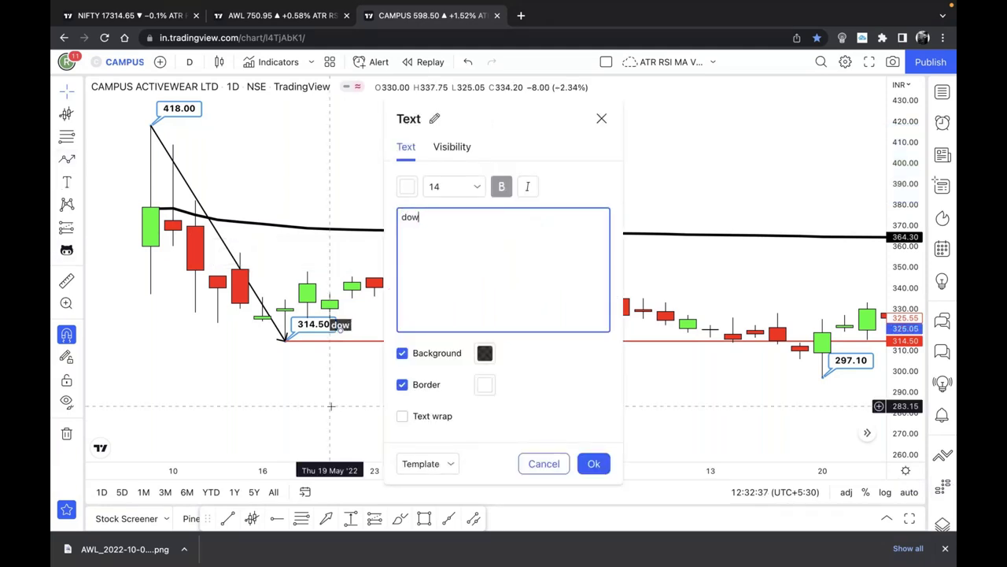
text(ntred)
click(346, 324)
drag(346, 324, 509, 400)
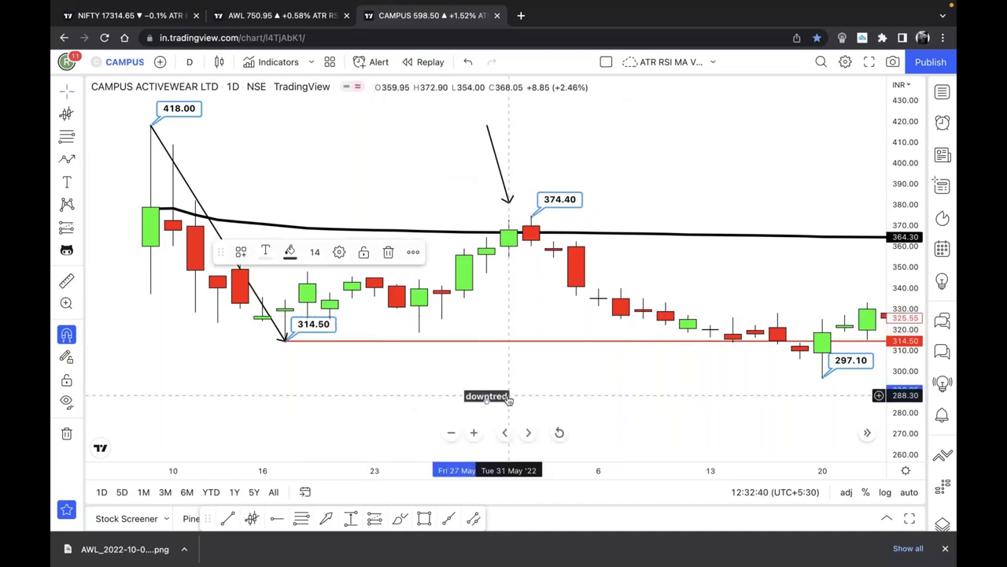
Step: Replace the wording of the label below the candles with "DOWNTREND"
double_click(509, 400)
text(DOWTREN)
key(BackSpace)
key(BackSpace)
key(BackSpace)
key(BackSpace)
text(NTREND)
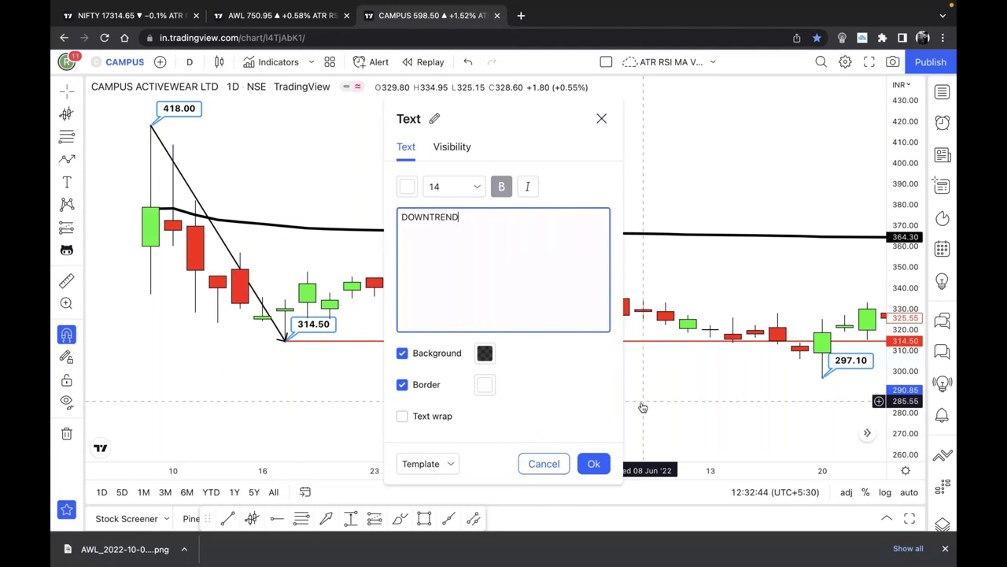
click(594, 464)
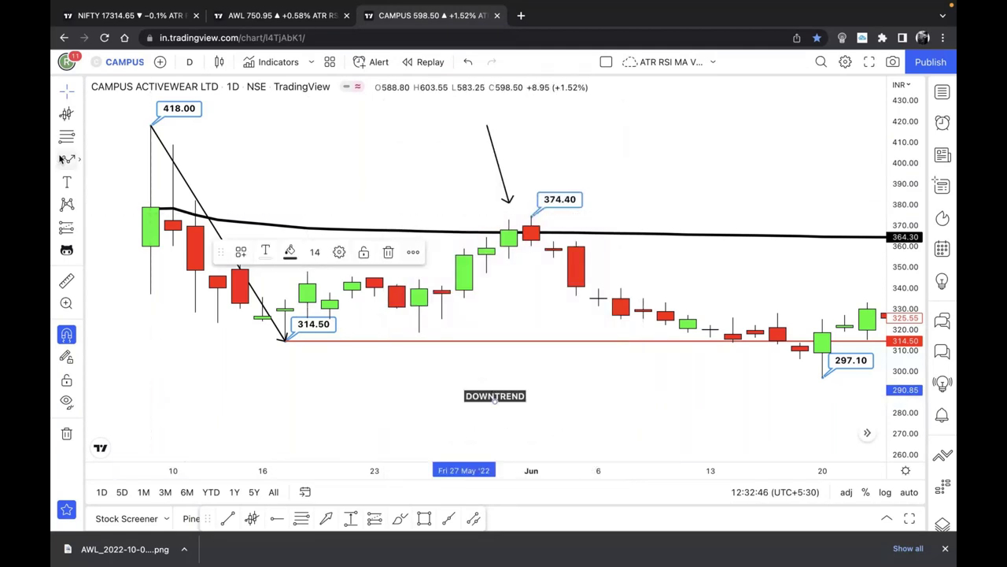
Step: Draw a path from the 314.50 low up to the 374.40 high and down to the 297.10 low
click(160, 269)
mouse_move(285, 340)
mouse_down()
mouse_move(551, 227)
mouse_move(532, 215)
mouse_up()
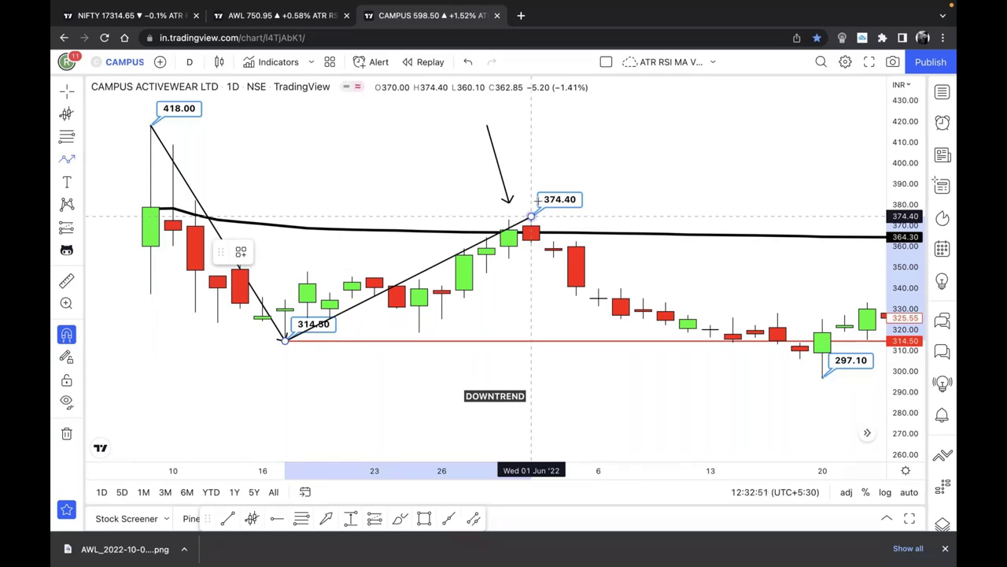
drag(533, 215, 824, 384)
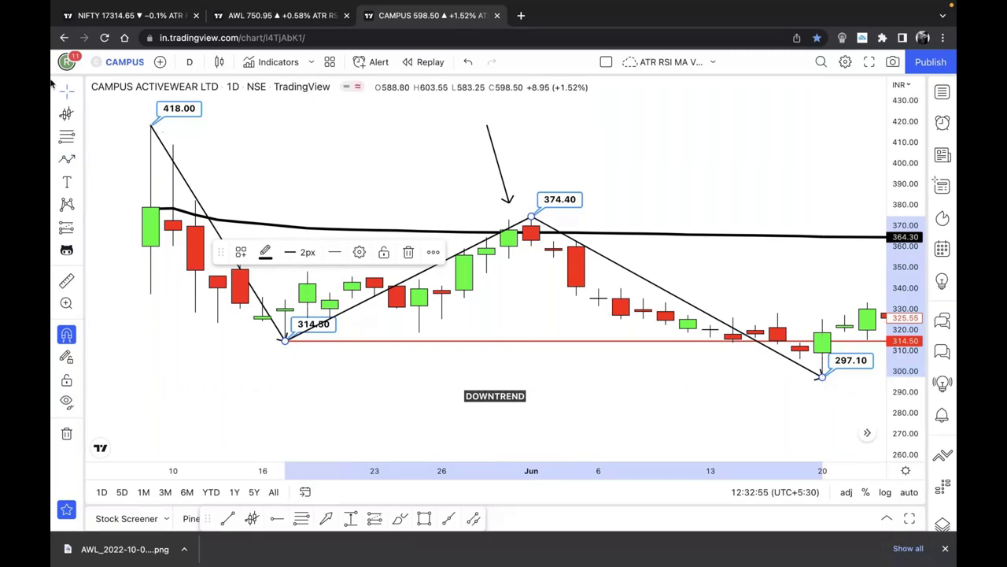
click(277, 228)
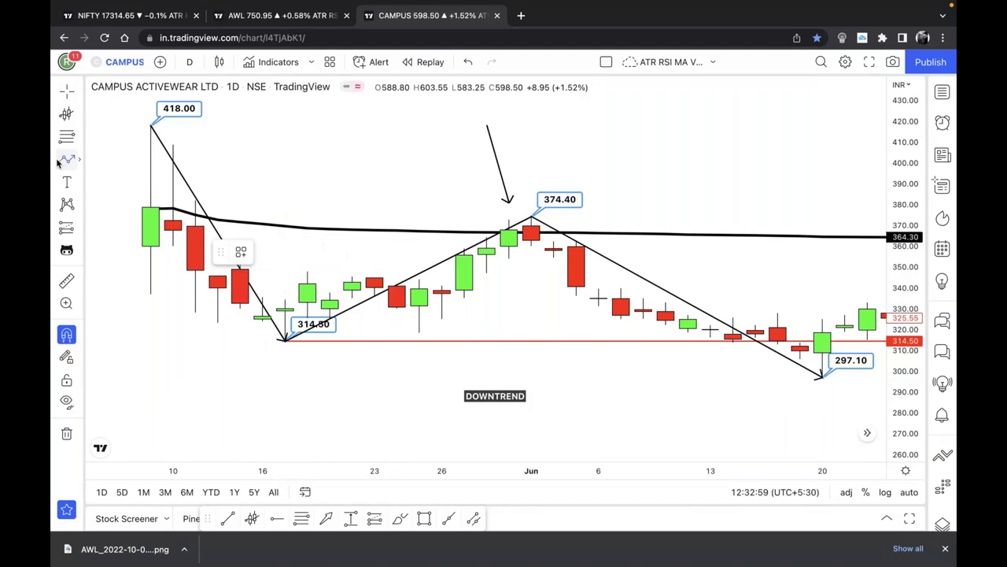
Step: Draw a short arrow pointing at the 418.00 price label
click(67, 159)
click(262, 104)
click(219, 107)
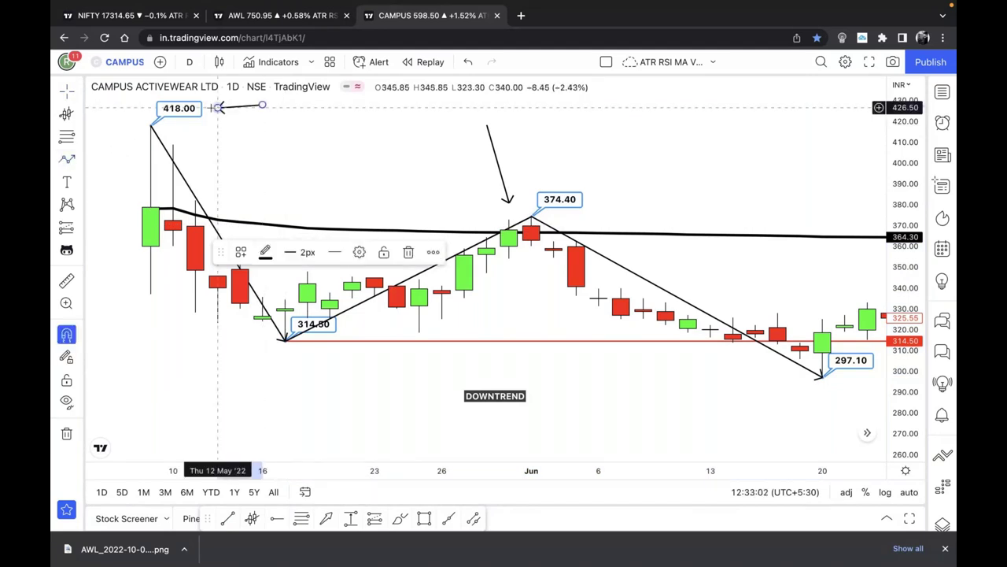
click(257, 146)
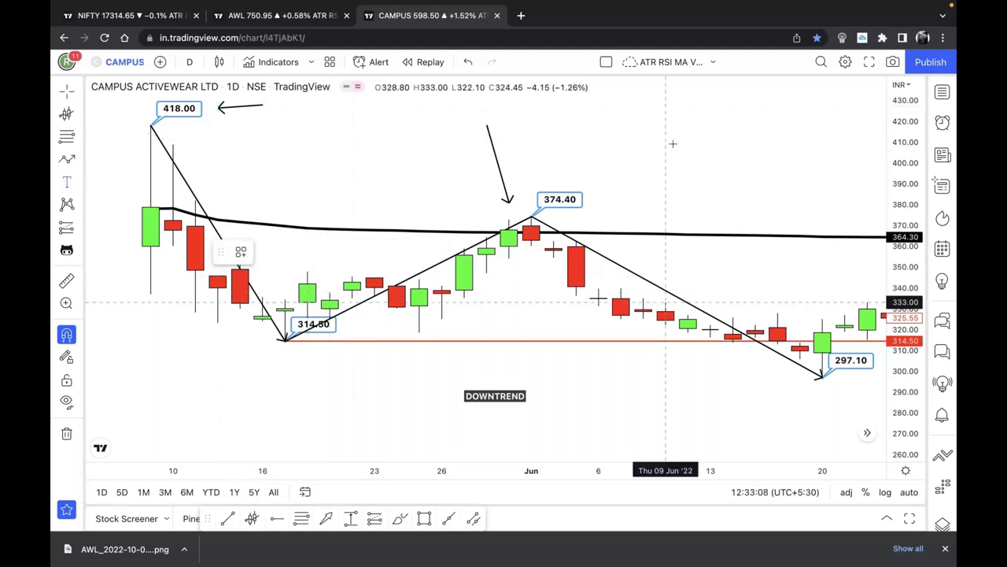
Step: Add a text note above the June candles starting with "THE EFFECT OF AVWAP WE PLOTTED FROM 418"
click(67, 182)
click(711, 112)
text(THE EFFECOT)
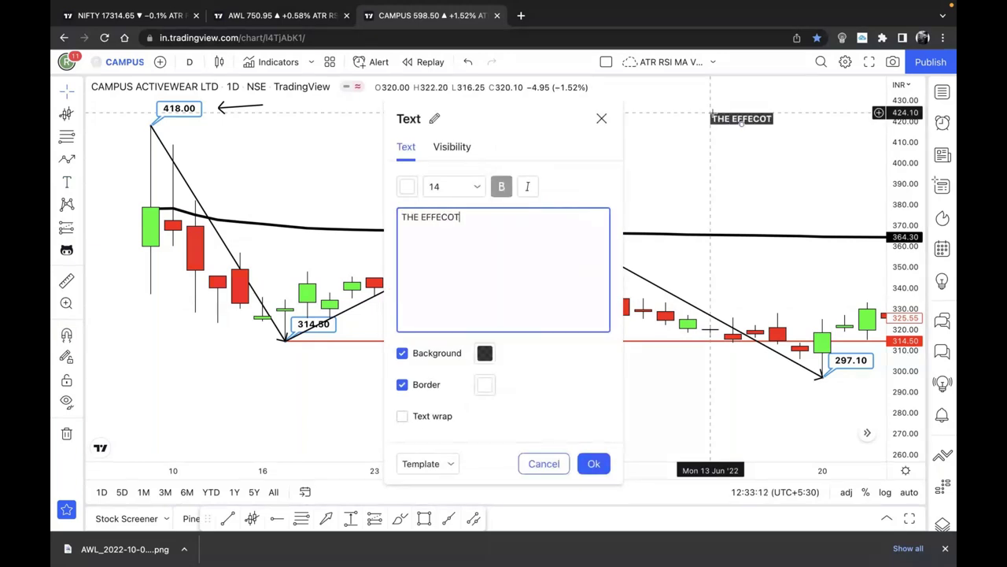
key(BackSpace)
key(BackSpace)
text(T OF AVWAP WE PLOTTED FROM)
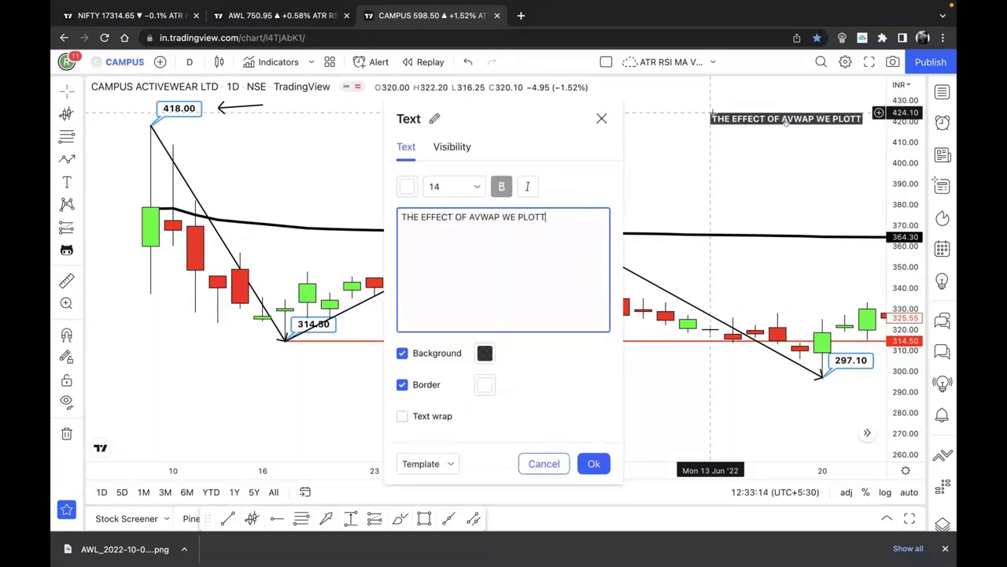
key(Return)
text(418)
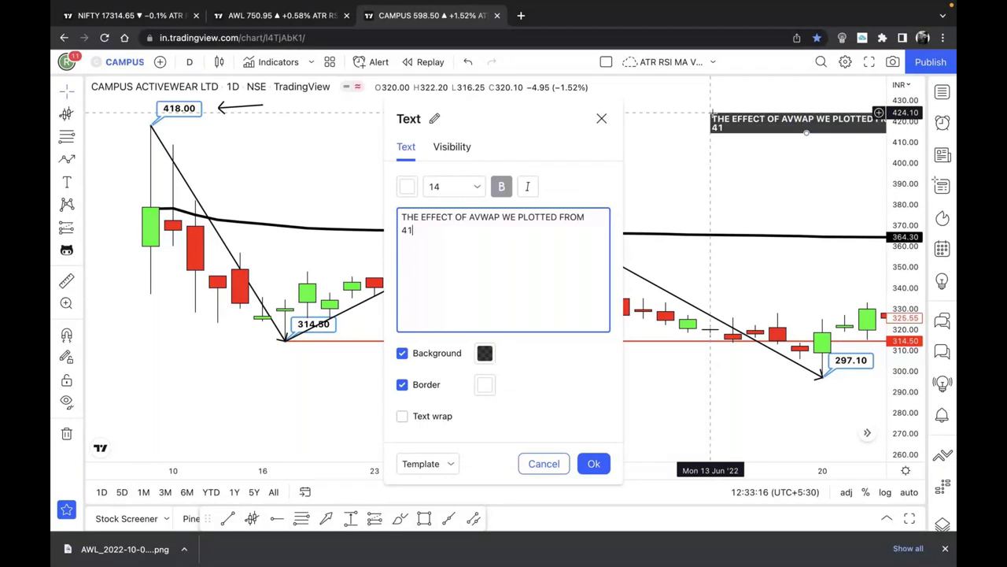
Step: Add "WILL START TO GET REDUCED / LOW" and "AFTER THE STOCK HAS MADE A NEW LOW" to the note and move it into view
key(Return)
key(Return)
text(WILL START TO)
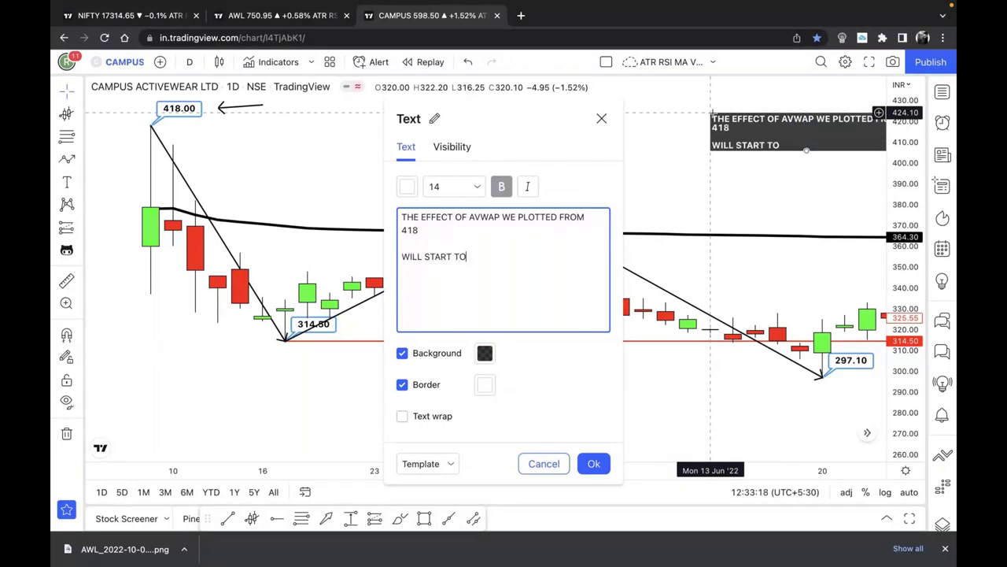
text( GET REDUCED)
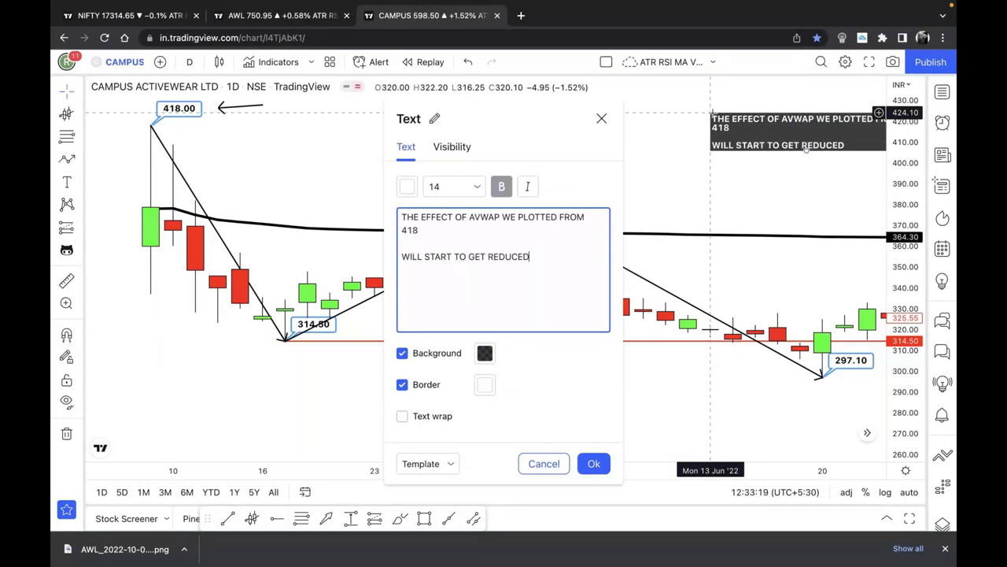
text( / LOW)
key(Return)
key(Return)
text(AFTER )
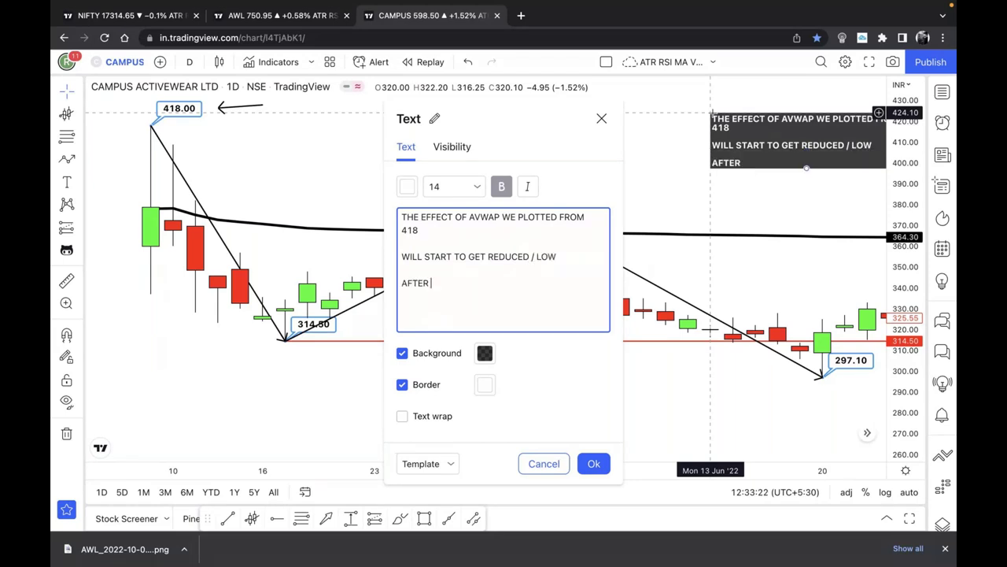
text(THE STOCK HAS MADE A NEW LOW)
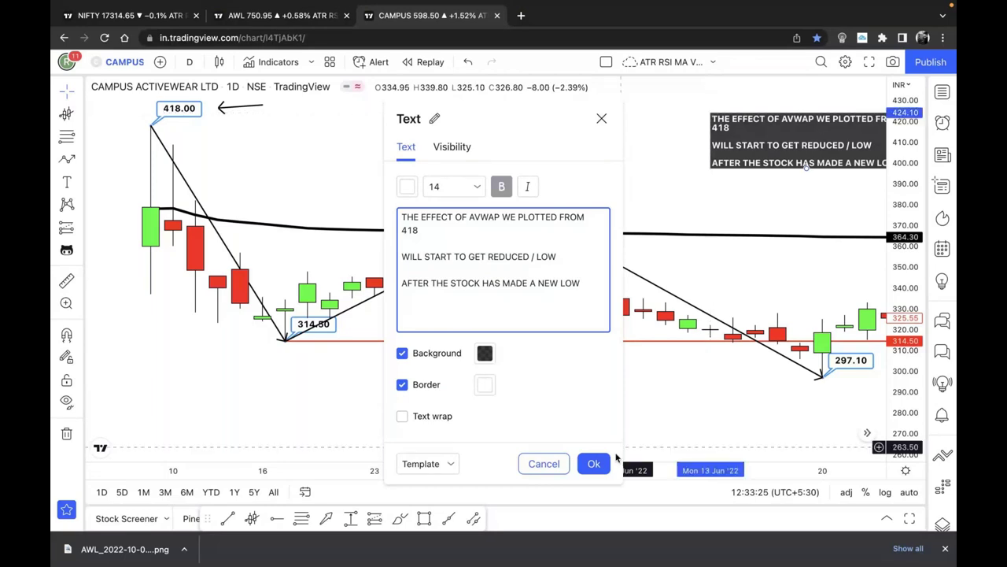
click(595, 464)
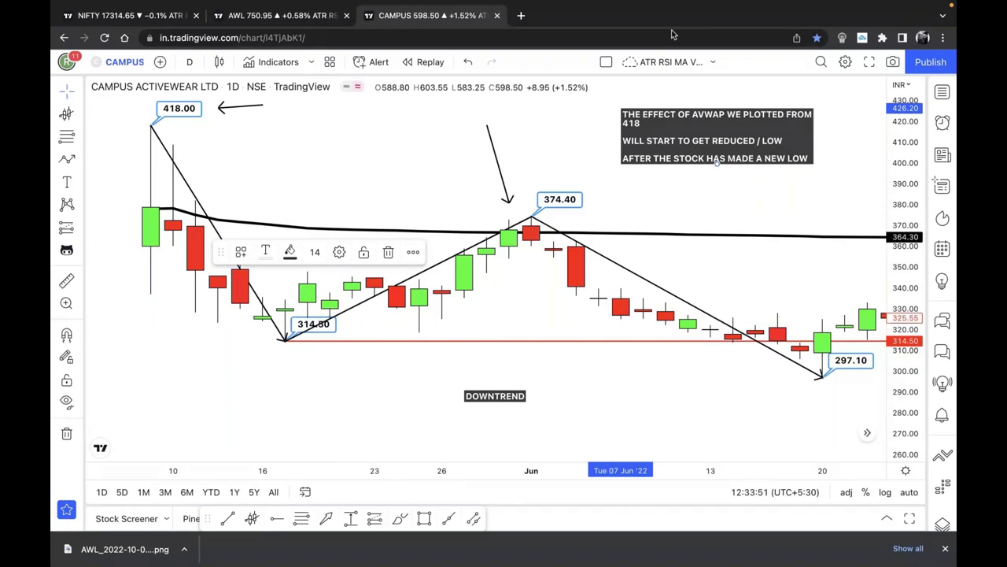
Step: Draw a long downward arrow in the empty area before the first candle, alongside the decline from the 418.00 high
scroll(621, 333, down, 2)
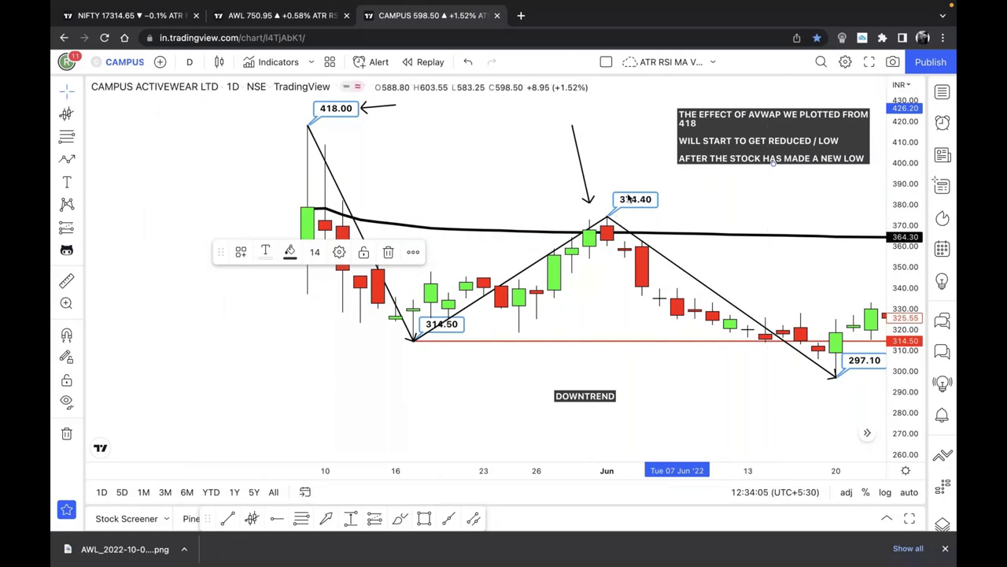
scroll(628, 198, up, 2)
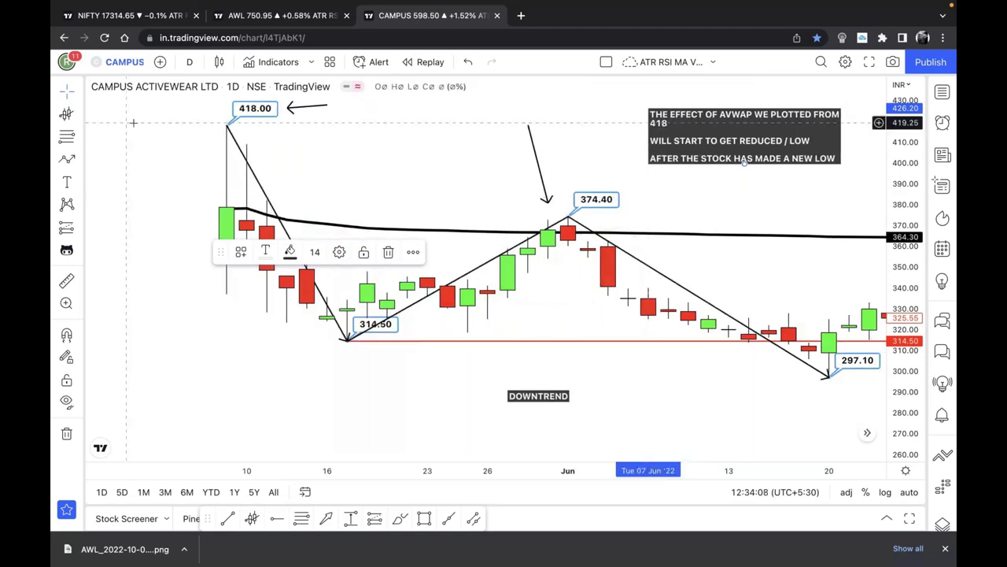
click(66, 160)
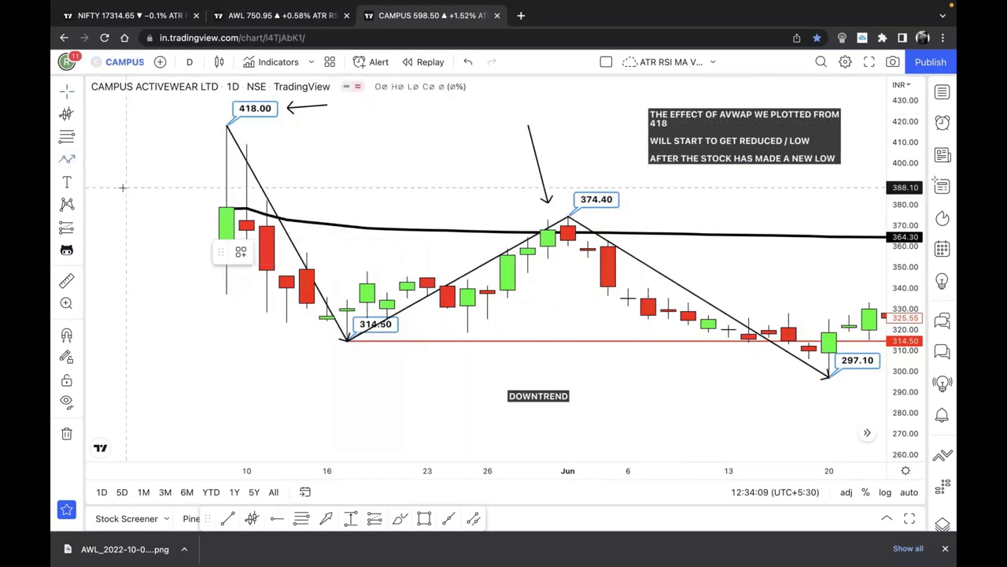
click(126, 128)
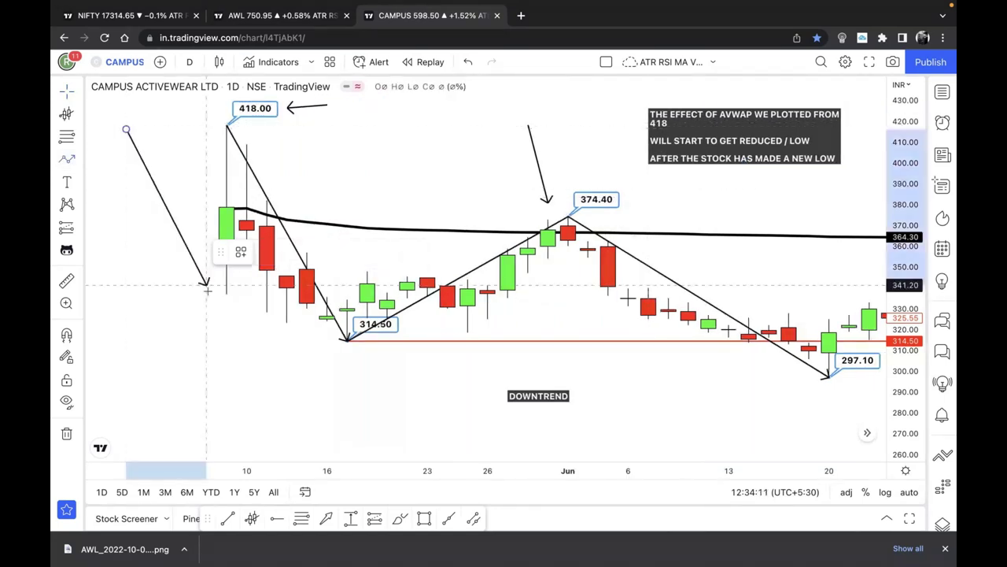
click(261, 358)
click(67, 158)
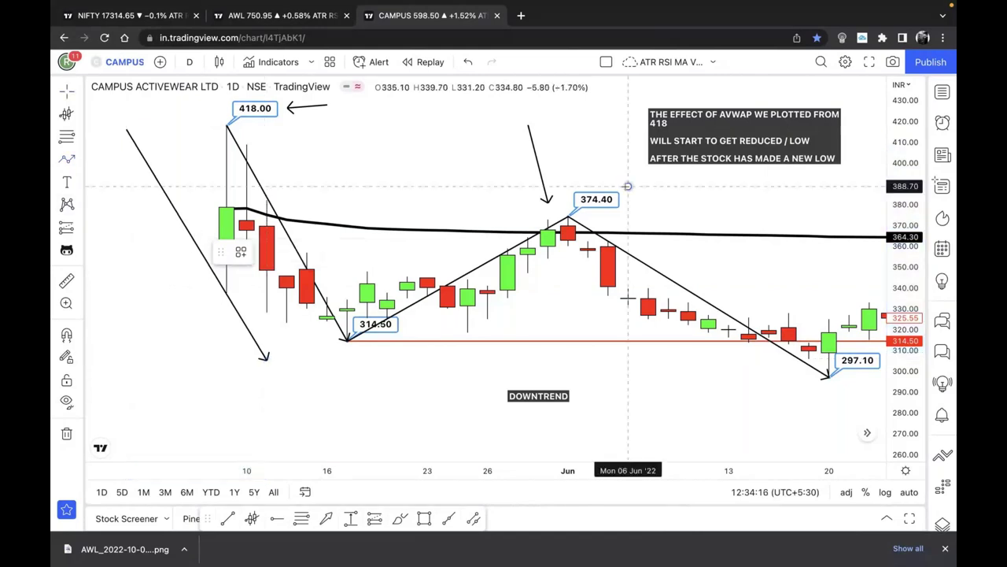
click(627, 187)
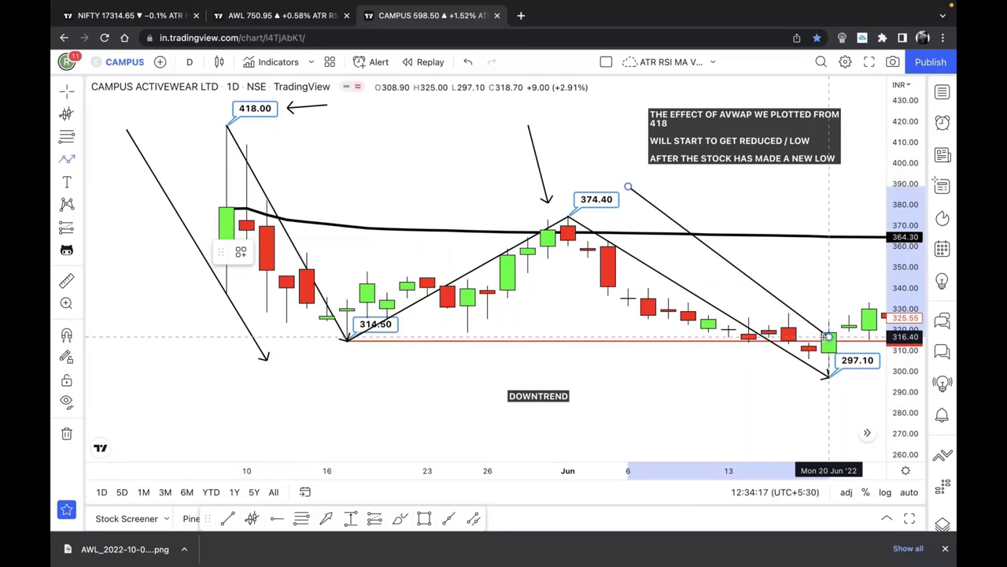
double_click(828, 337)
key(Escape)
key(Delete)
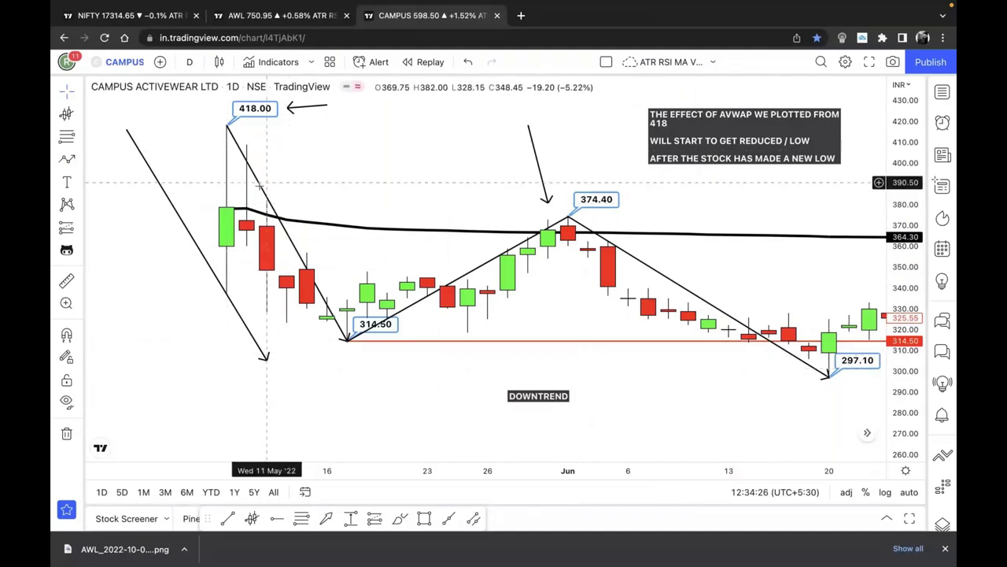
Step: Move the anchored VWAP's starting point from the 9 May 2022 candle to the 1 June 2022 candle
click(226, 208)
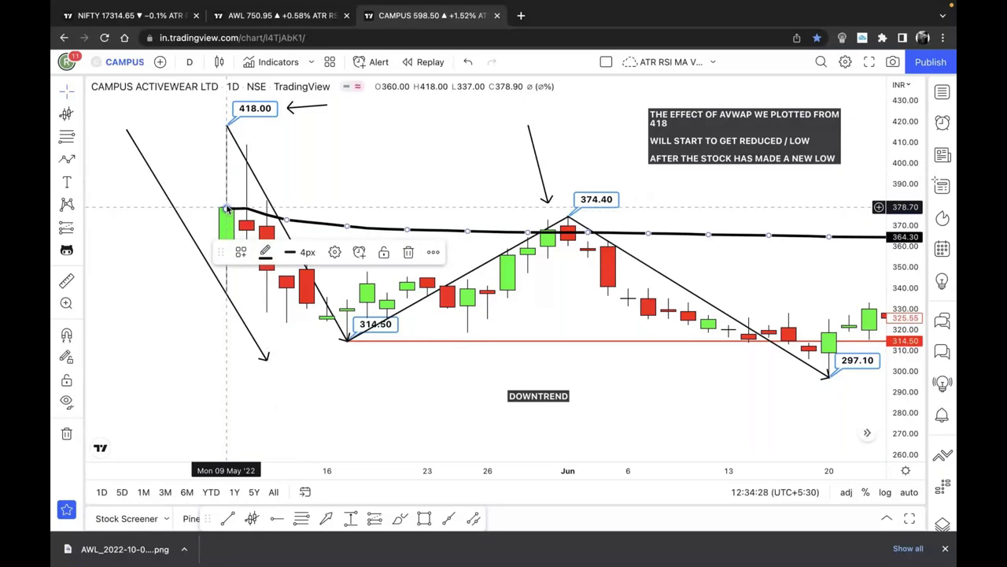
key(Delete)
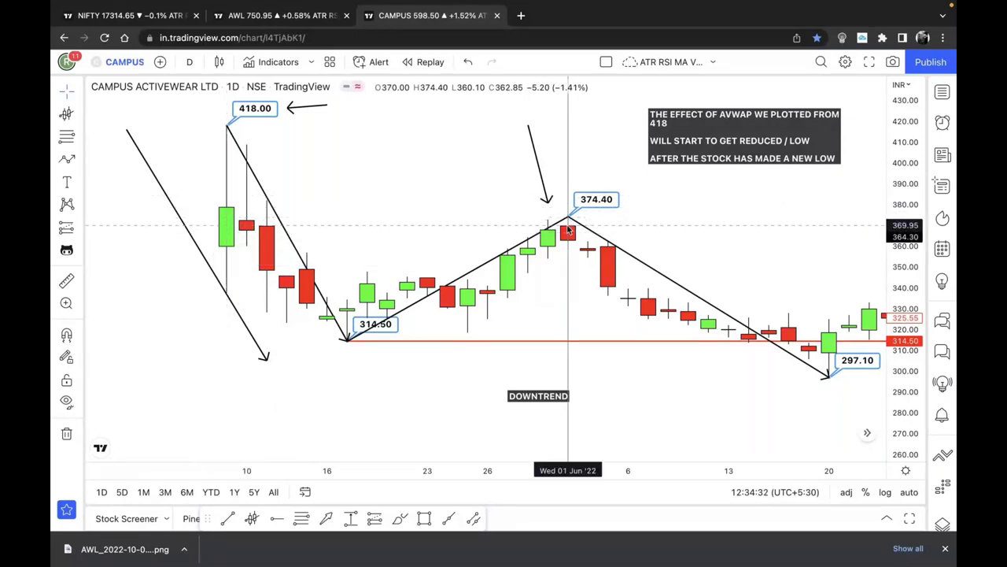
click(568, 230)
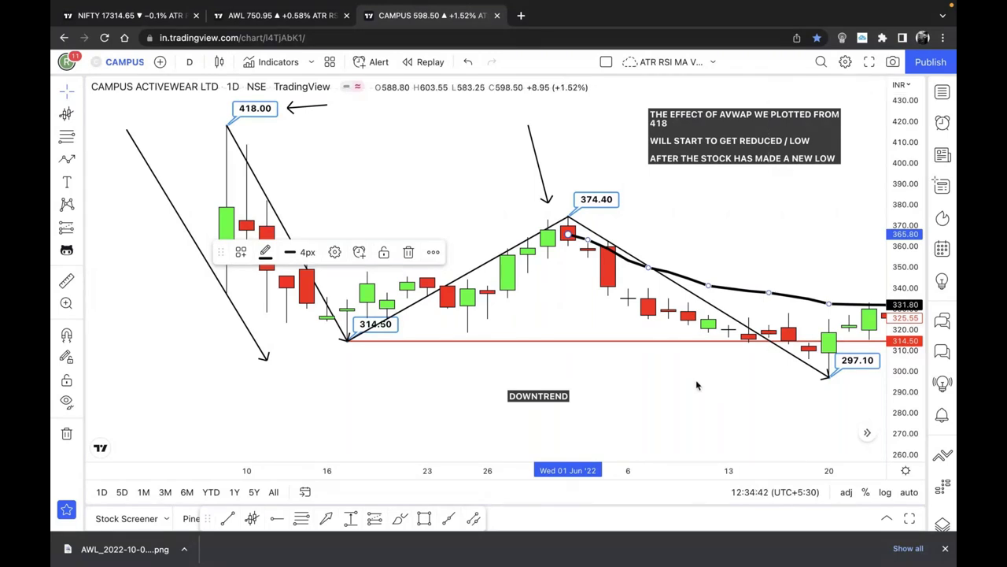
click(830, 382)
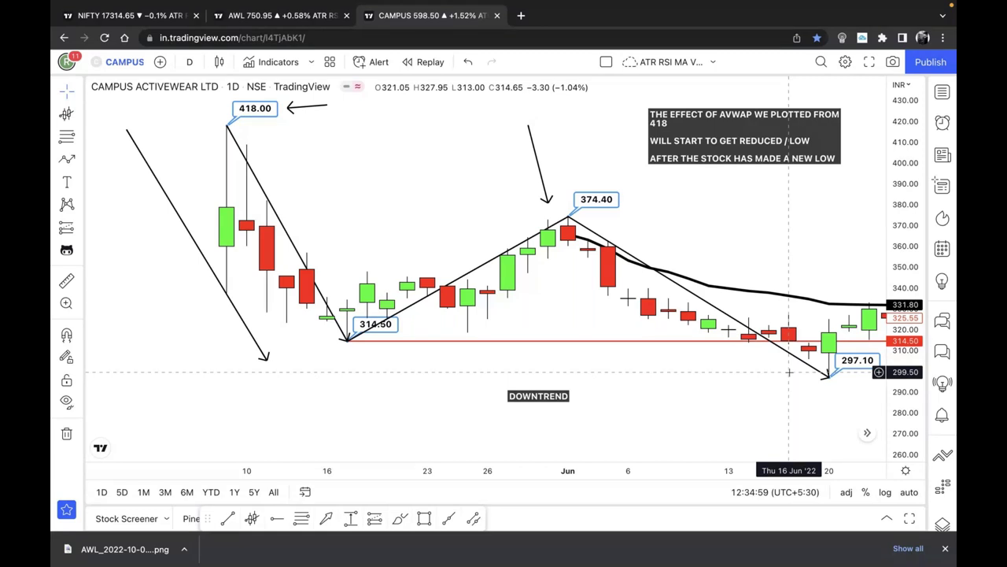
Step: Draw a horizontal ray at 335.95 starting from the high of the 23 June 2022 candle
mouse_move(688, 398)
mouse_down()
mouse_move(681, 390)
mouse_move(742, 438)
mouse_up()
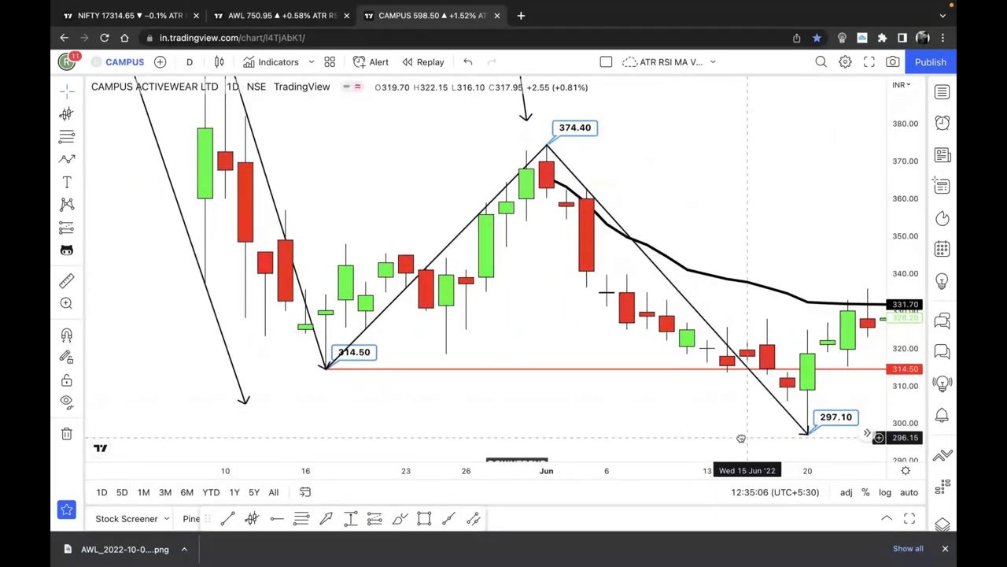
scroll(742, 438, up, 2)
click(66, 116)
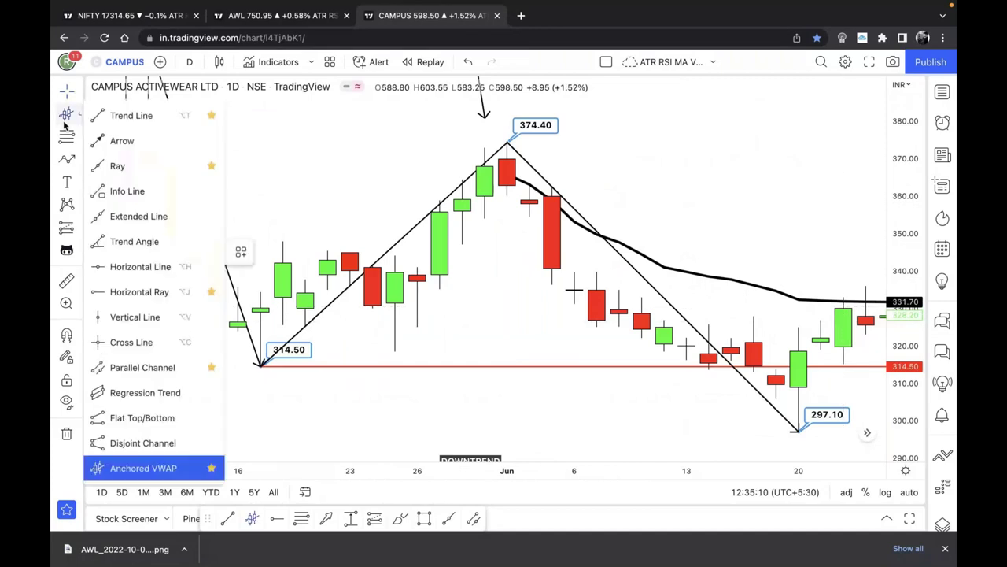
click(138, 290)
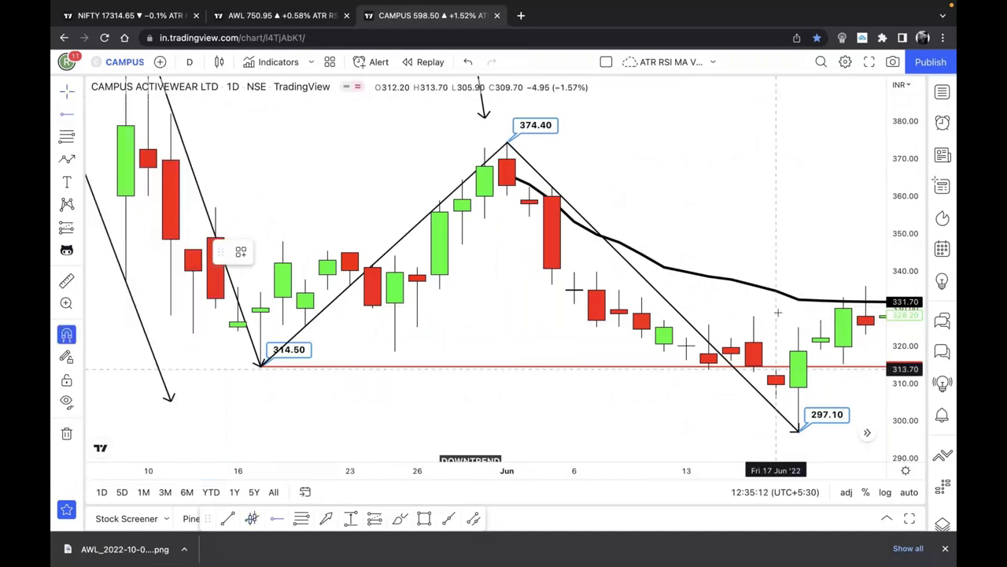
click(865, 285)
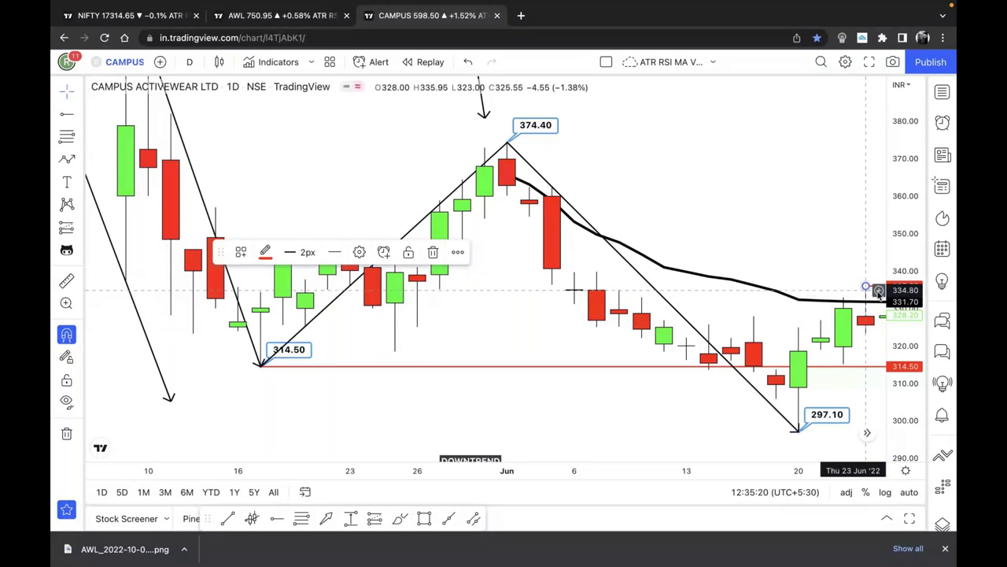
double_click(877, 291)
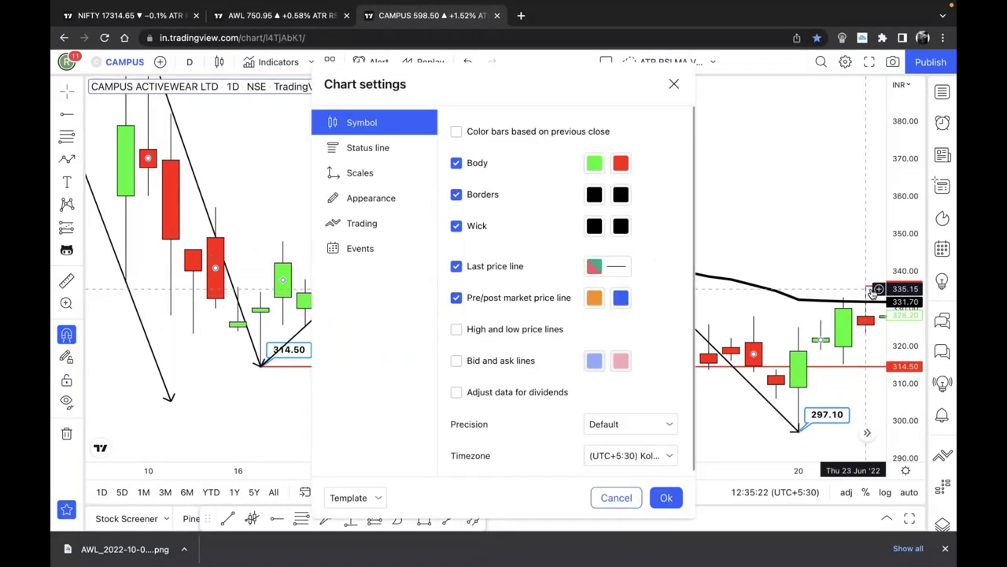
key(Escape)
drag(783, 200, 690, 190)
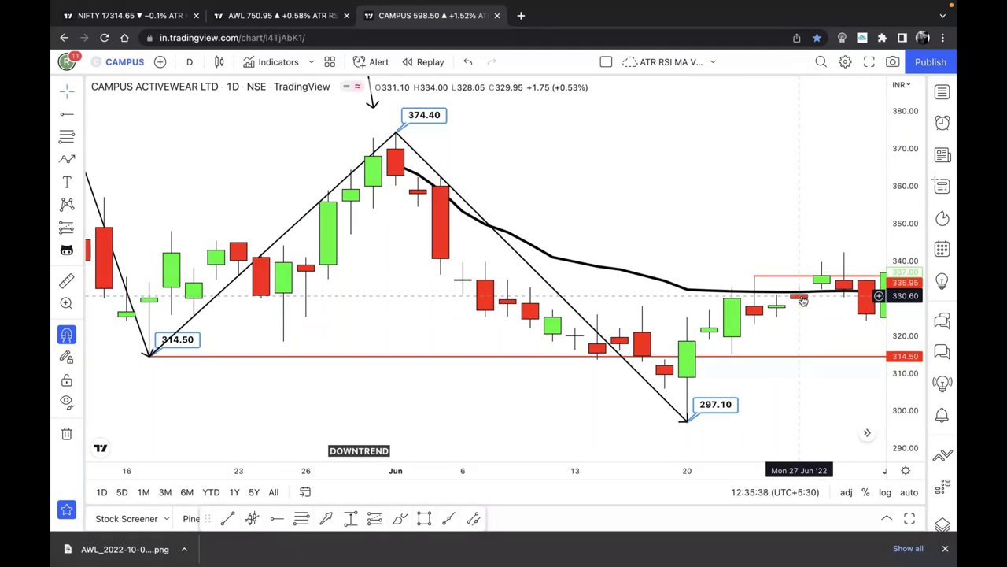
Step: Switch to the PowerPoint slide show, go to the slide about predicting the potential top and underline "Session 21 and Session 22" with the pen
key(super+Tab)
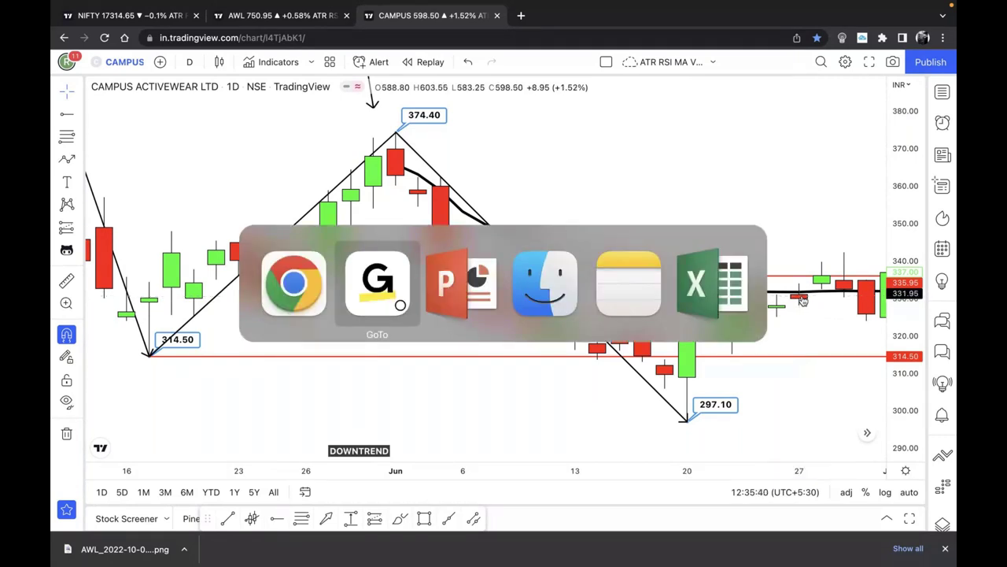
click(302, 298)
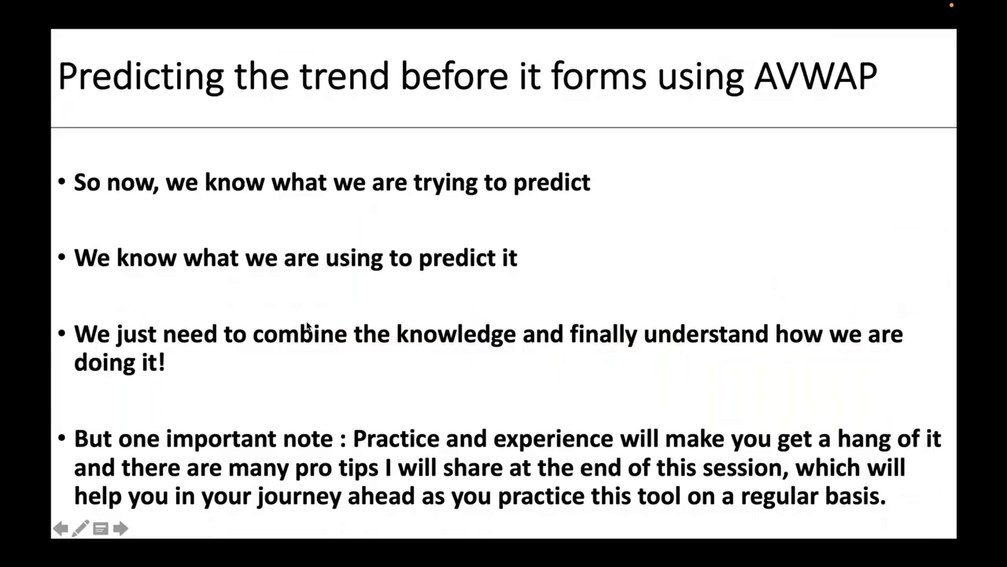
click(307, 329)
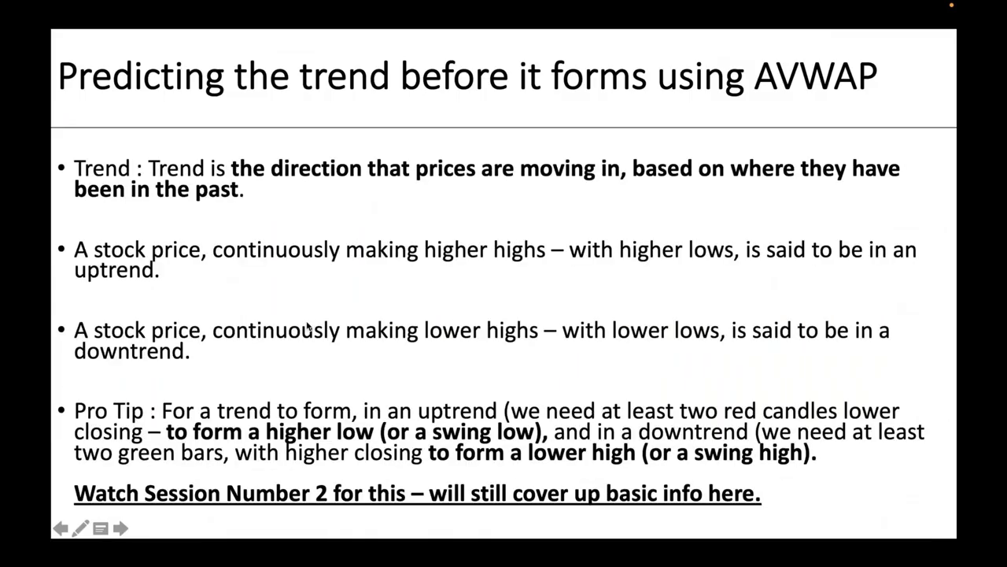
click(307, 327)
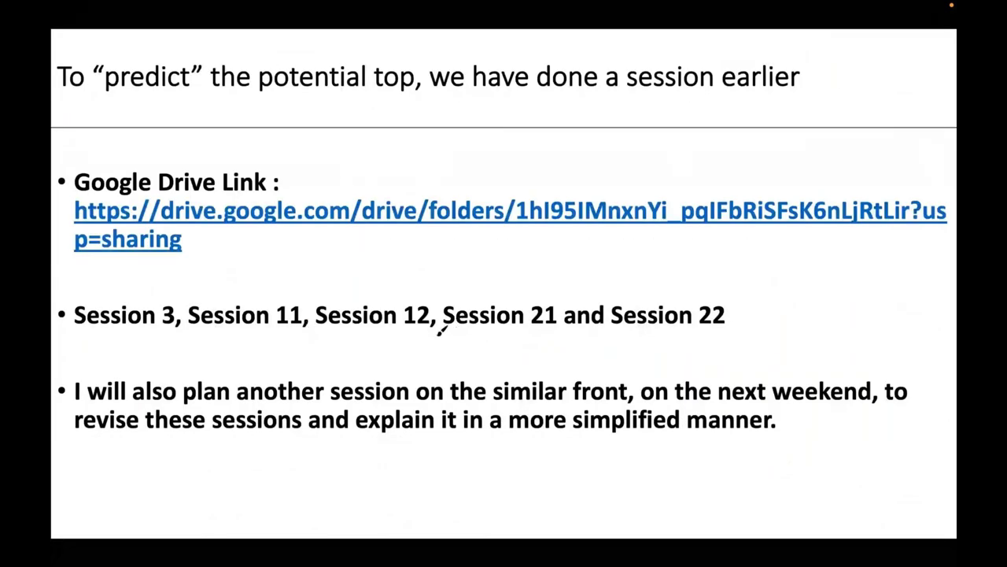
drag(430, 335, 759, 346)
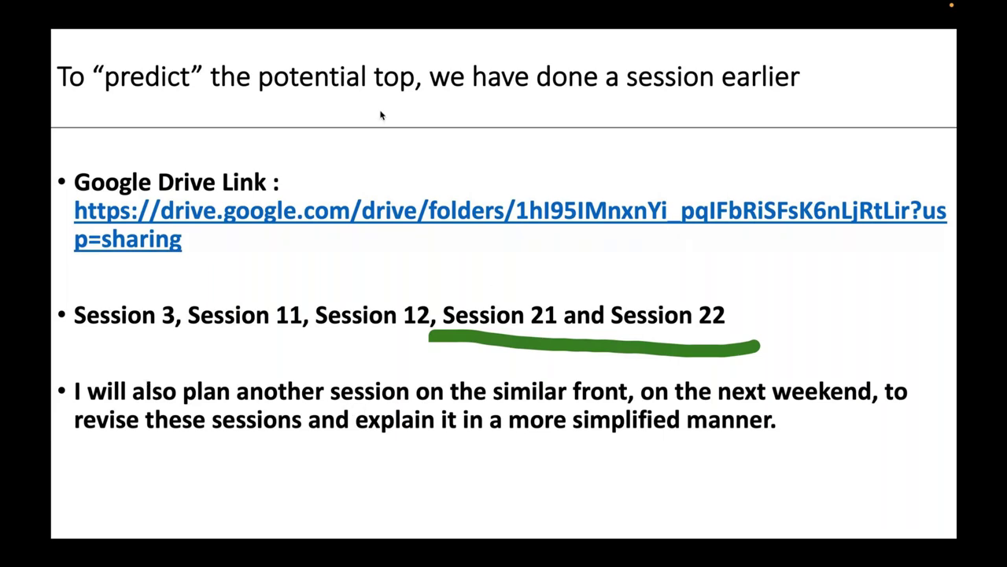
Step: Leave the slide show for the TradingView chart and move the short-term horizontal ray to the 29 June 2022 candle's high at 342.30
mouse_move(75, 5)
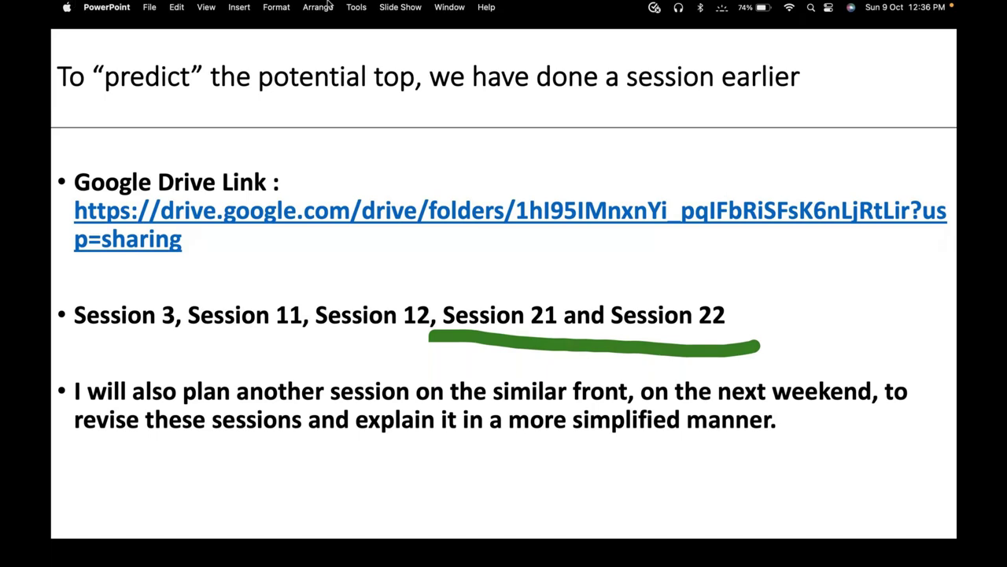
key(Escape)
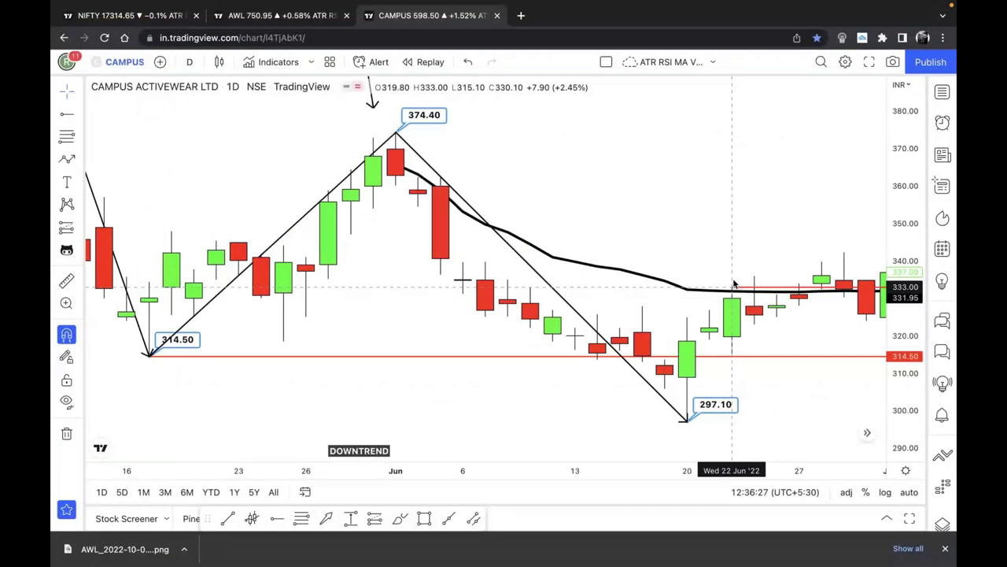
click(842, 251)
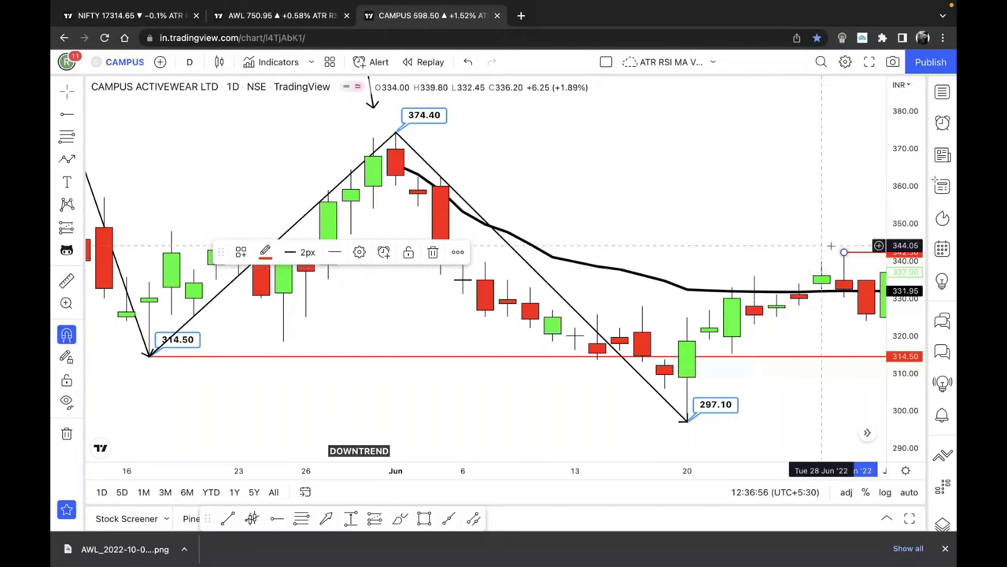
mouse_move(843, 251)
mouse_down()
mouse_move(731, 291)
mouse_move(821, 265)
mouse_move(846, 237)
mouse_up()
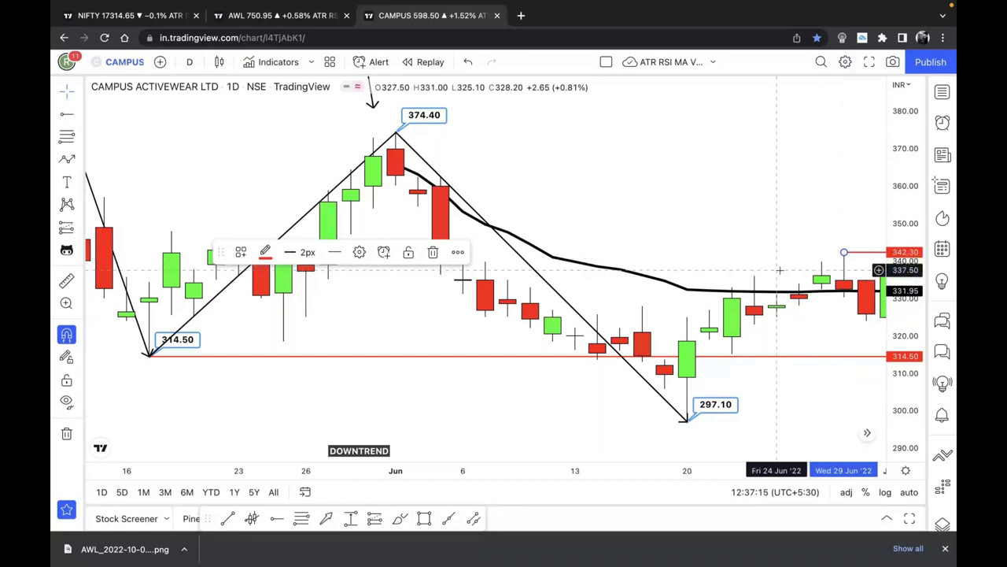
Step: Draw a downward-slanting arrow from about 360 at 27 June to about 345 at 1 July, pointing at the breakout above the 342.30 ray
drag(778, 270, 739, 268)
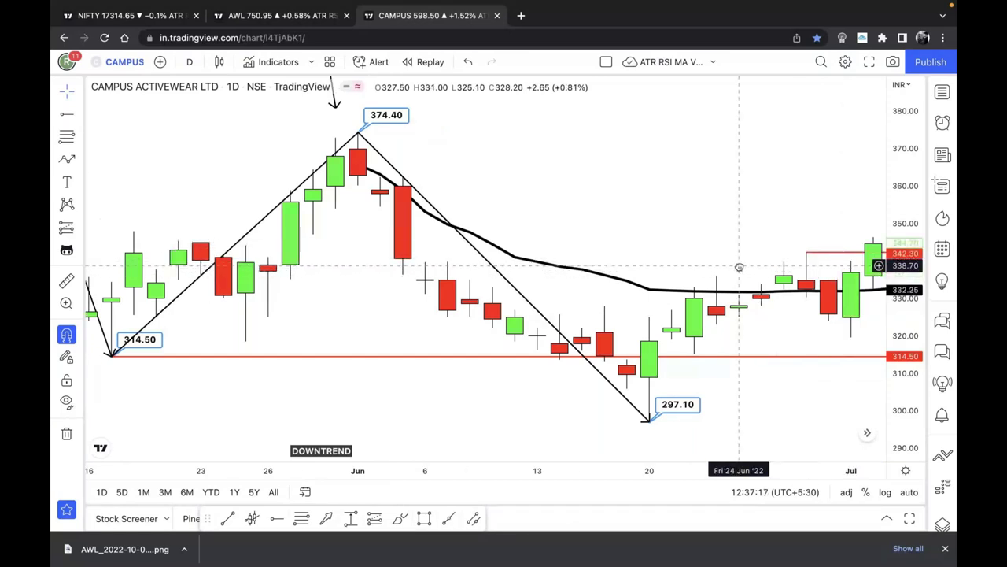
click(67, 161)
click(761, 188)
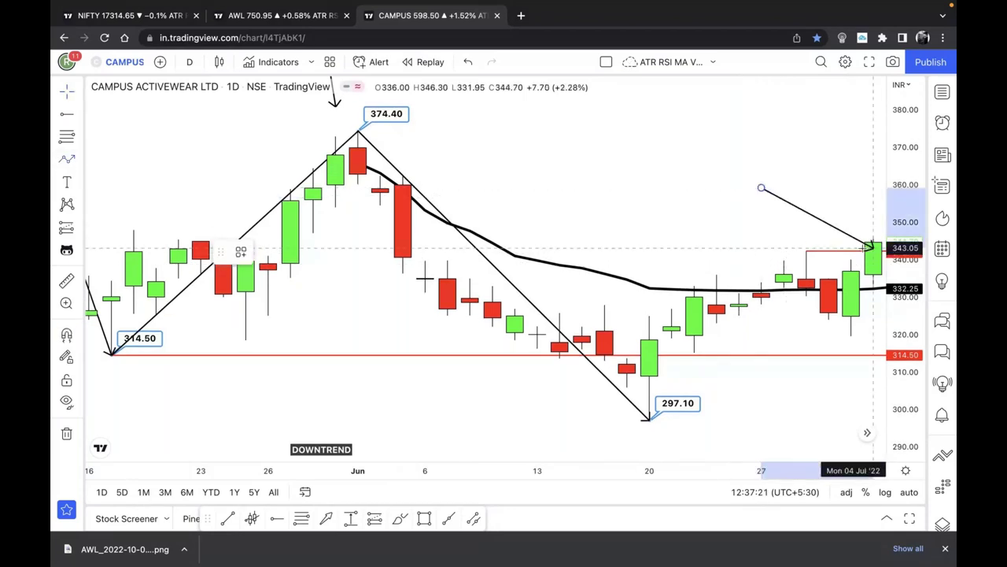
click(852, 238)
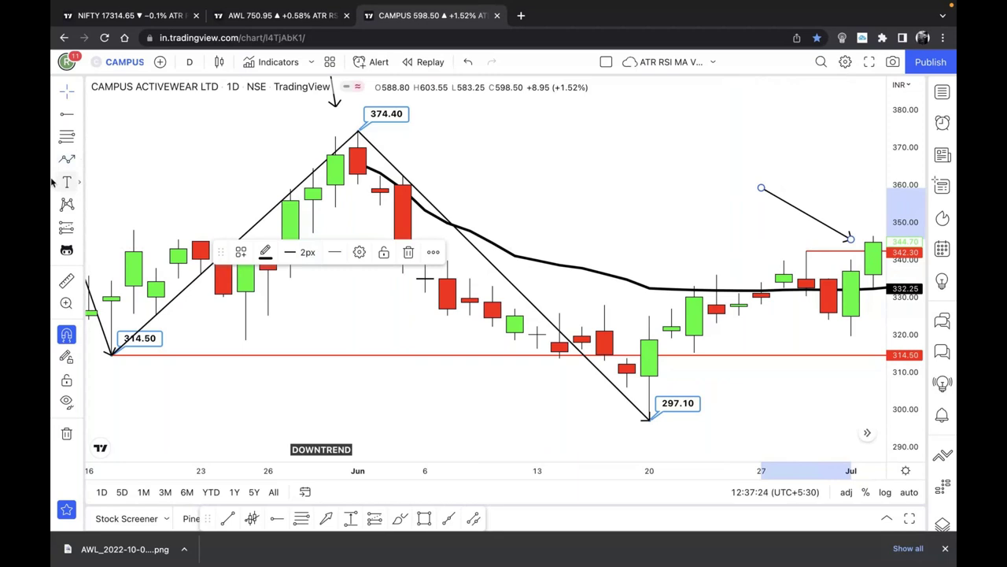
Step: Add a text note above the breakout arrow reading "Meaning : The avwap resistance is now invalid"
click(632, 160)
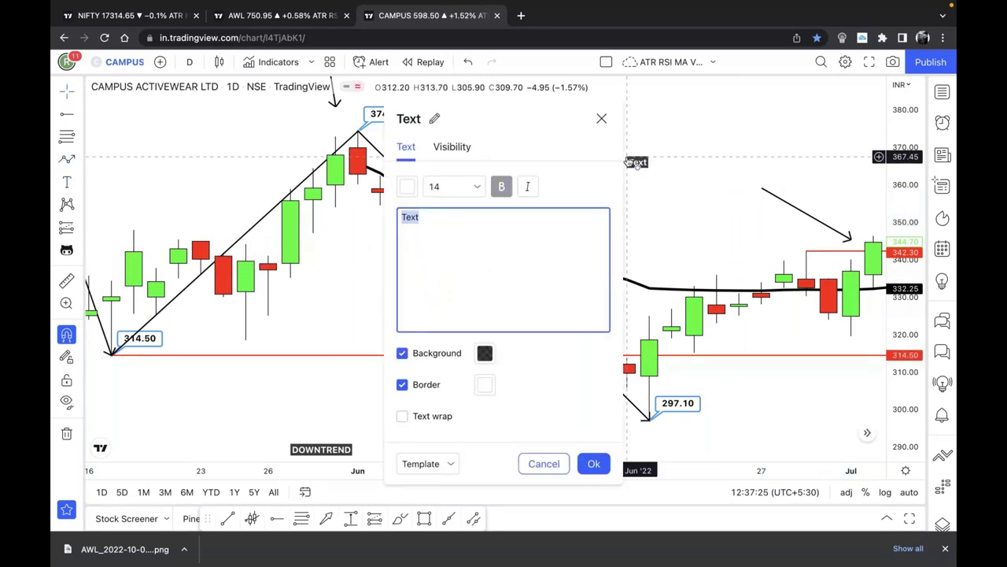
text(Meaning )
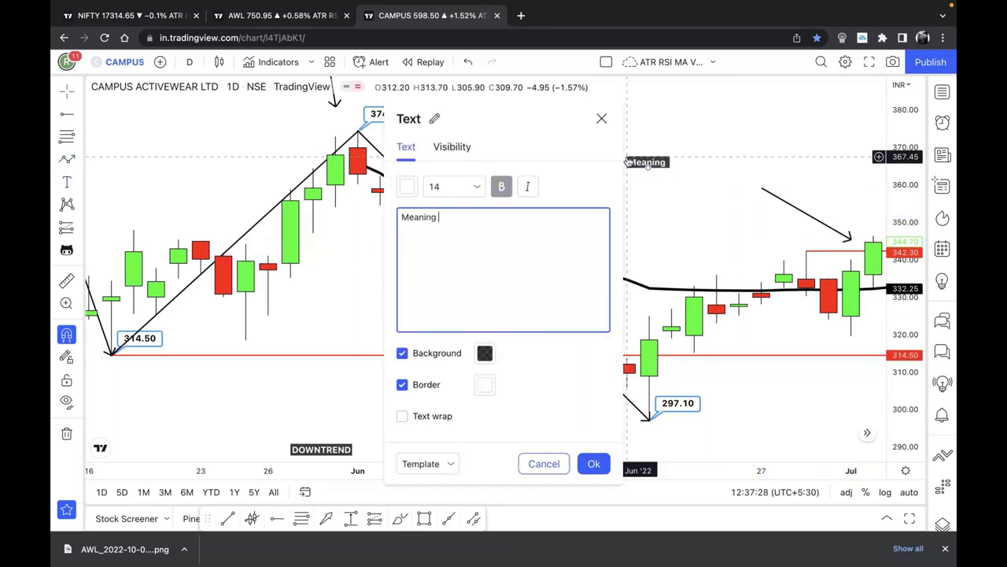
text(: The avwap resistance is not invalid)
key(Return)
key(Return)
Step: Extend the note with "It means the stock can now REVERSE and potentially make A NEW HIGH" and move it clear of the arrow
text(It means the)
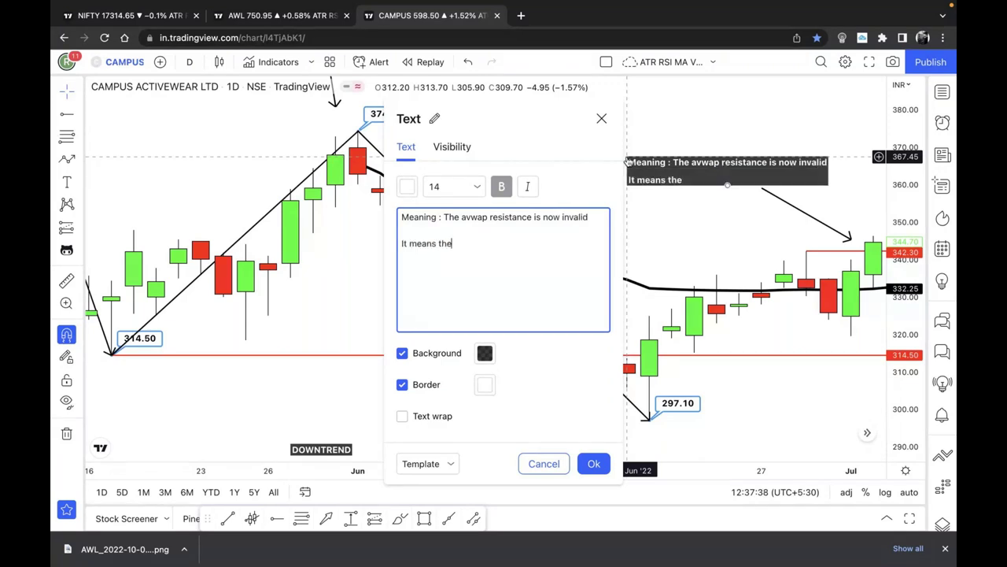
text( stock can now REVERSE and )
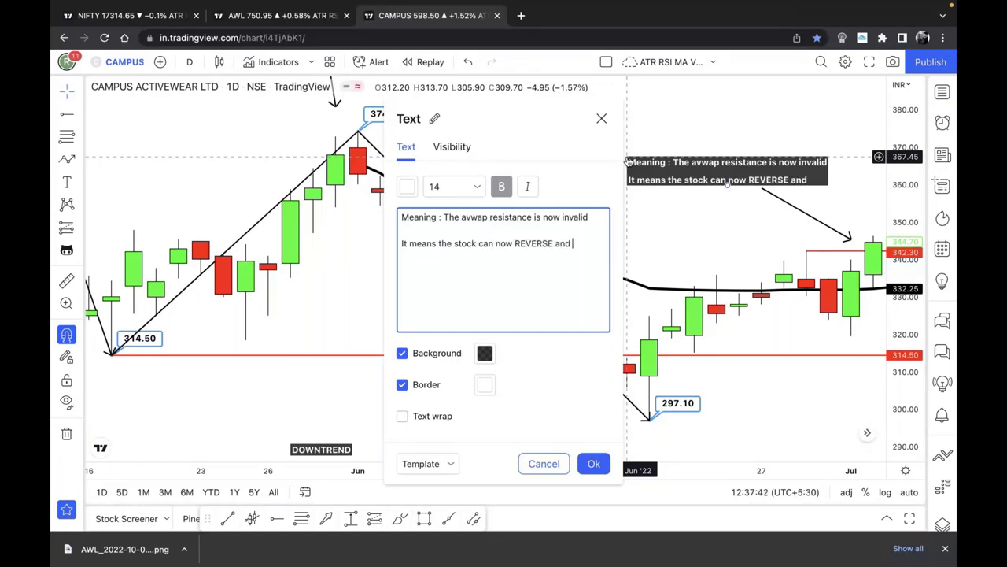
text(potentially make)
key(Return)
text(A NEW HI)
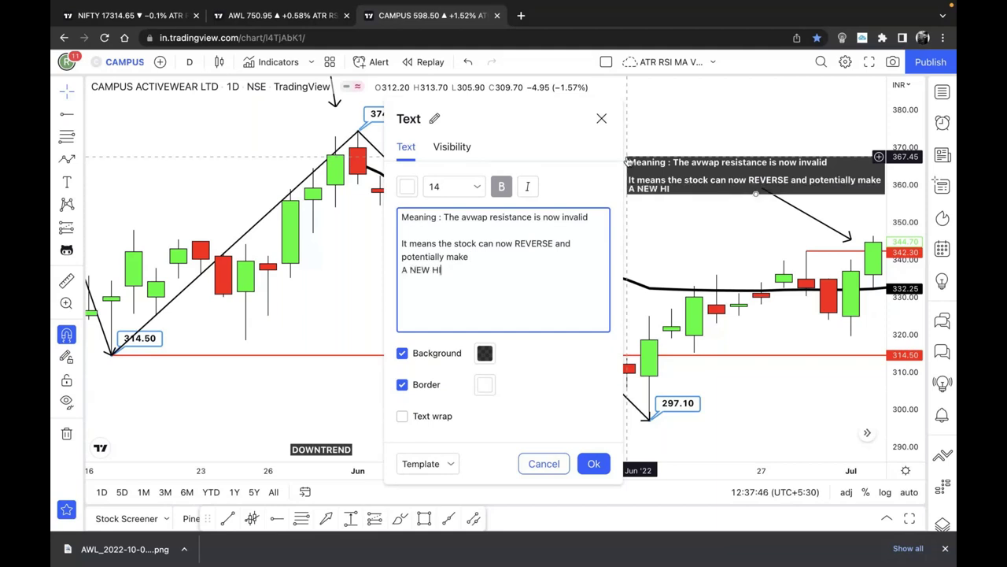
text(GH)
click(628, 162)
drag(691, 178, 646, 144)
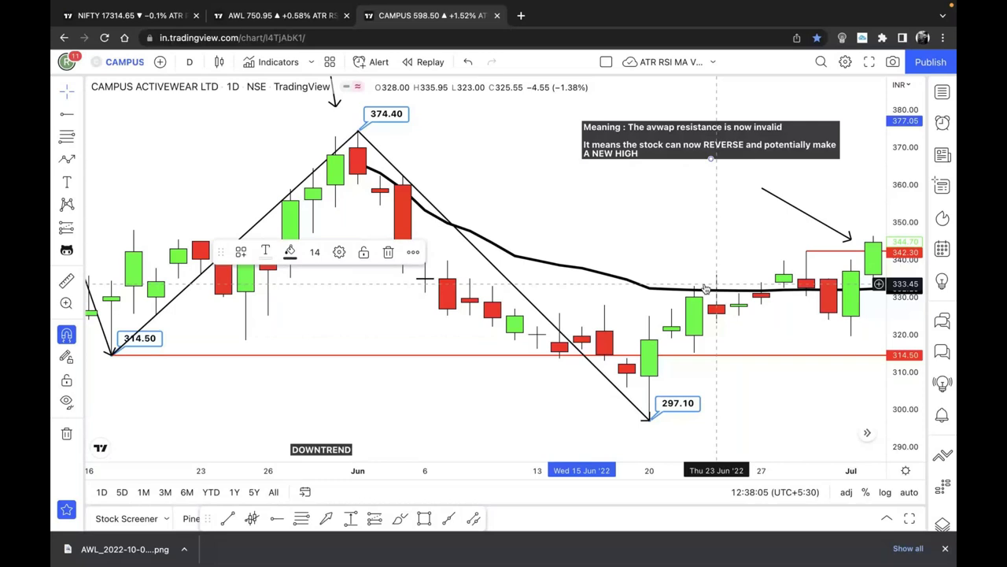
click(763, 295)
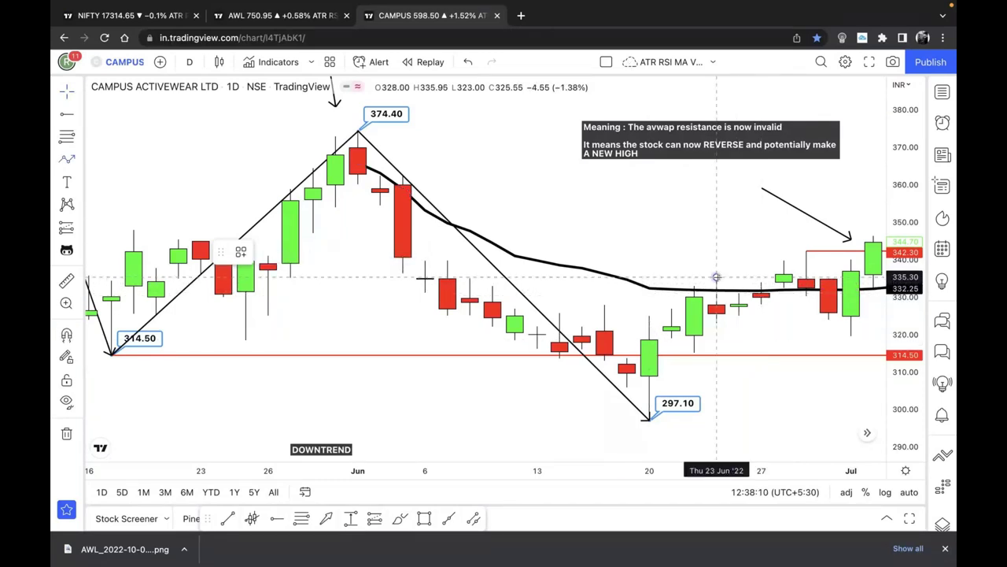
mouse_move(716, 277)
mouse_down()
mouse_move(861, 433)
mouse_move(850, 447)
mouse_up()
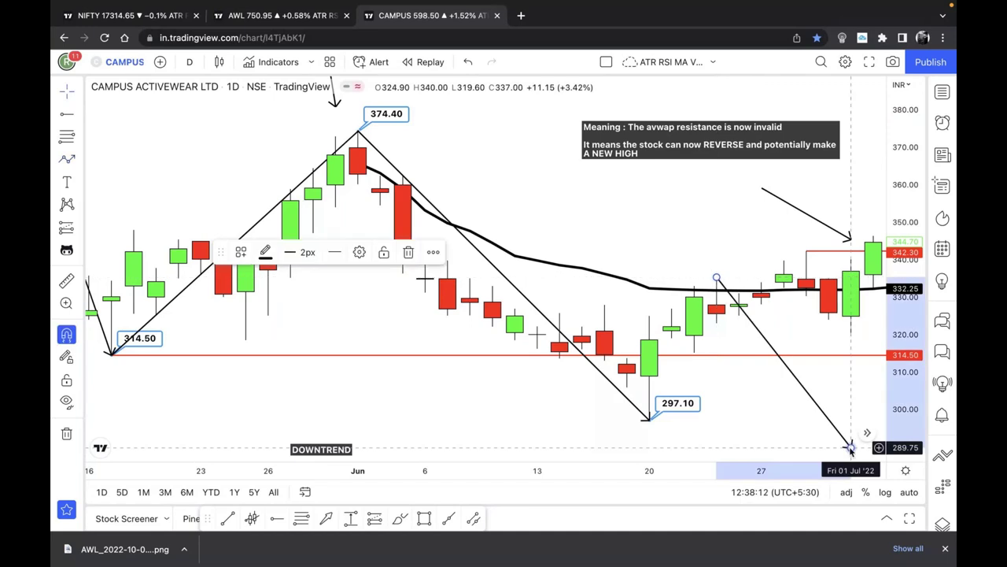
key(Delete)
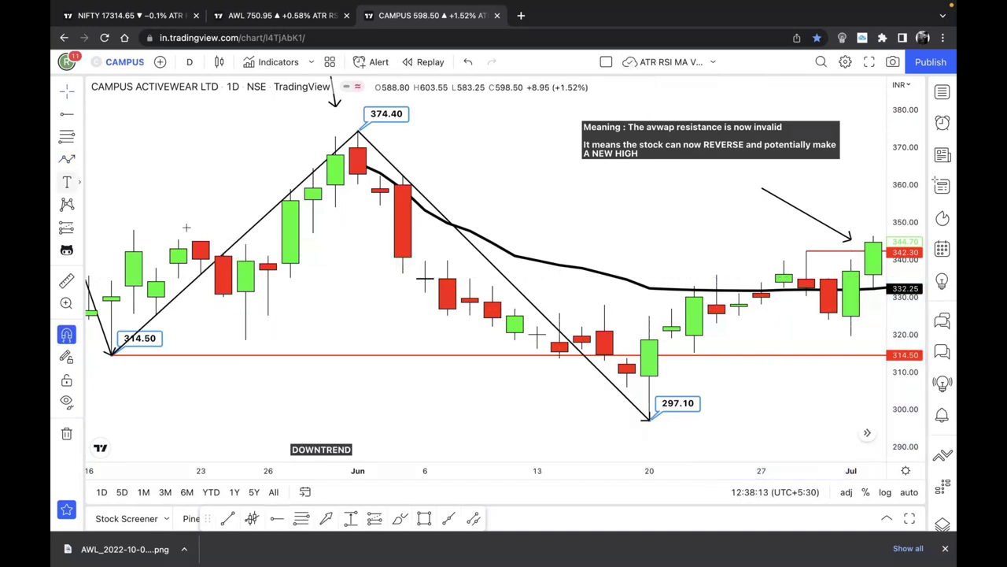
Step: Sketch trial paths from the 297.10 low, one via the 23 June high down to about 289, one straight up to the breakout arrow's tip
key(alt+t)
drag(648, 419, 717, 280)
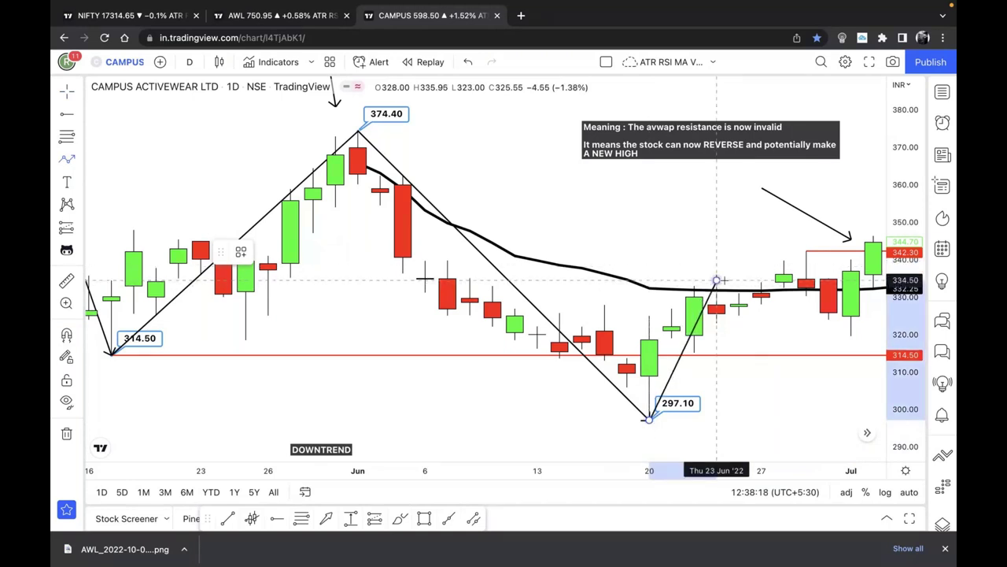
drag(717, 279, 850, 449)
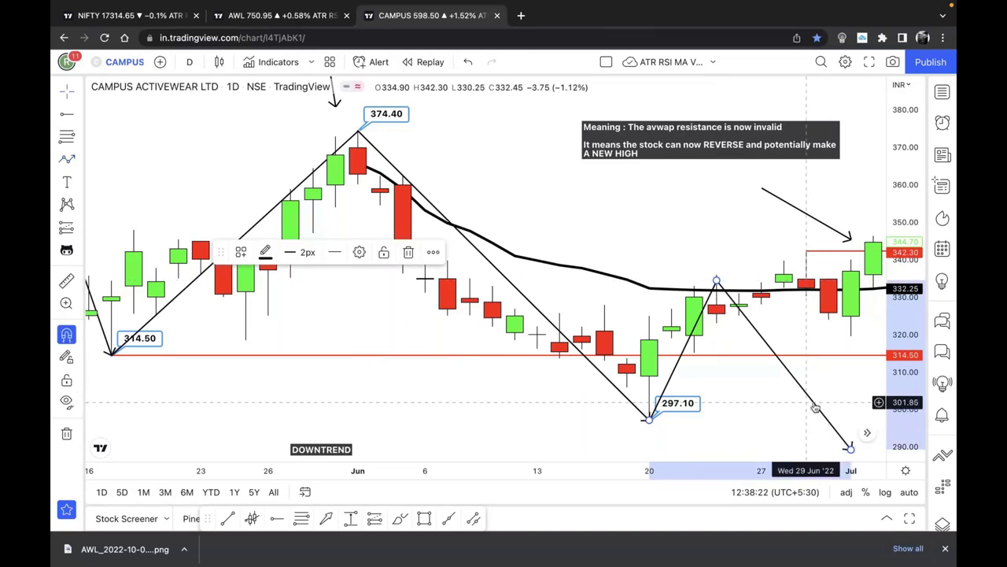
key(Delete)
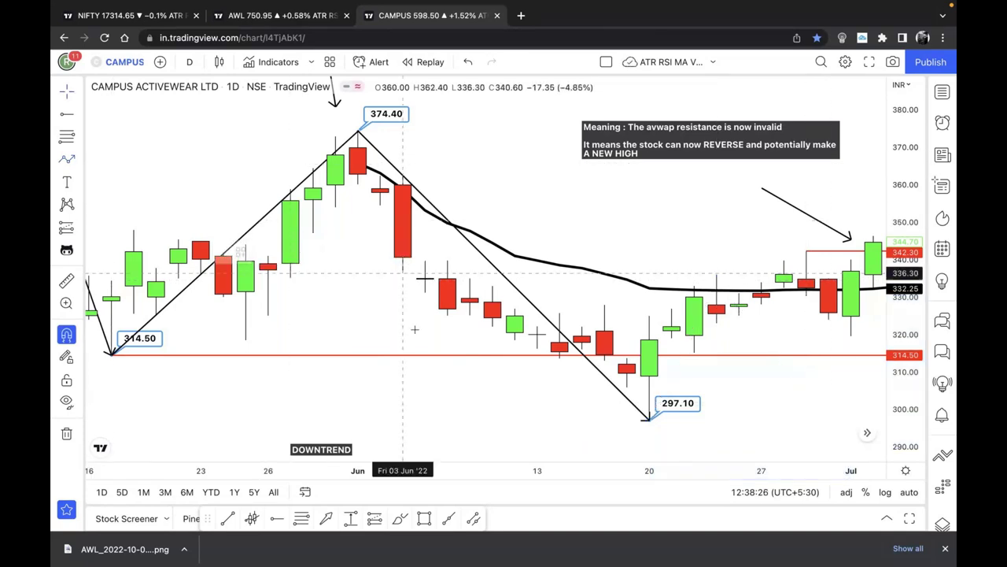
mouse_move(649, 418)
mouse_down()
mouse_move(873, 248)
mouse_move(864, 229)
mouse_move(849, 239)
mouse_up()
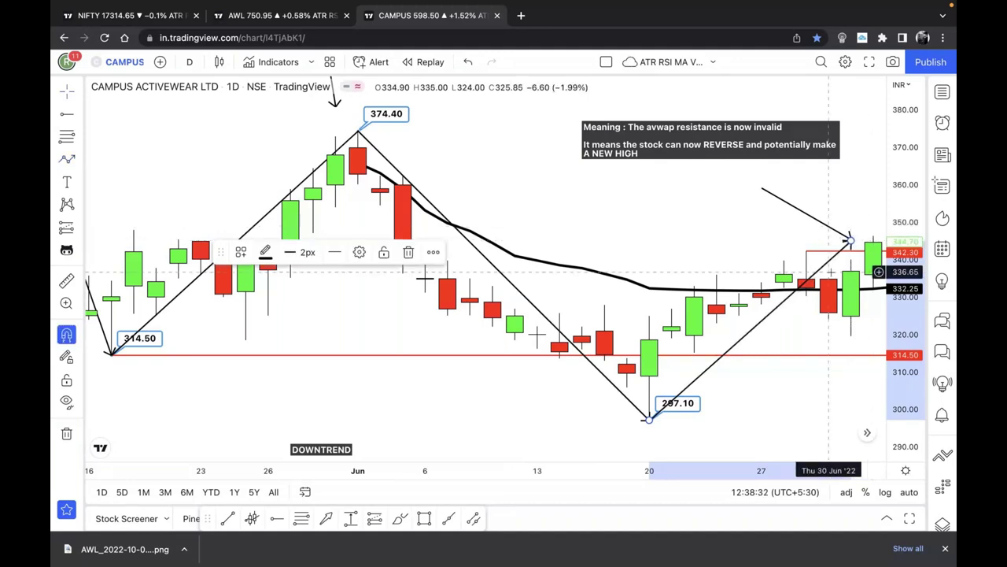
Step: Put the word "can" in quotation marks in the note about the invalid avwap resistance
double_click(598, 138)
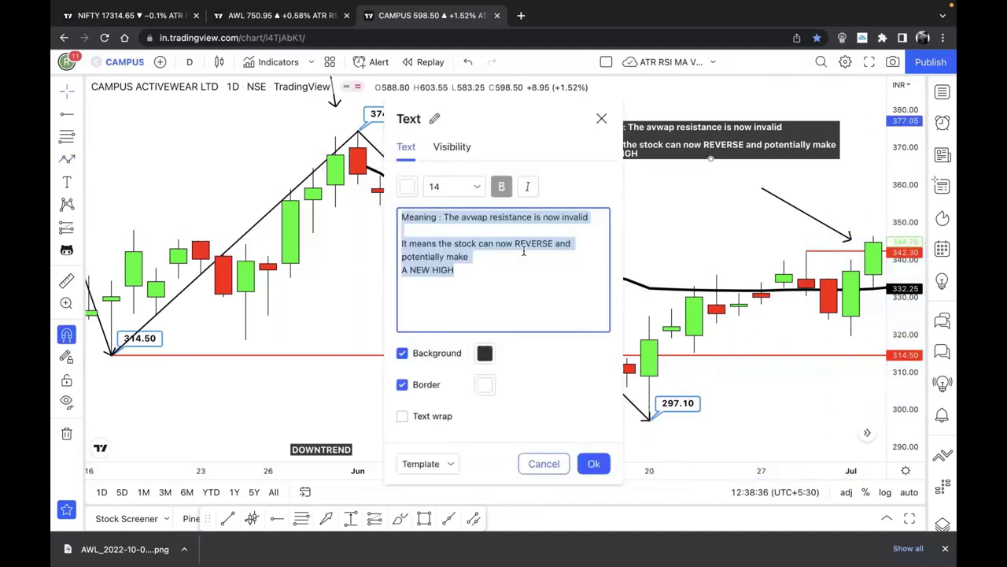
click(494, 262)
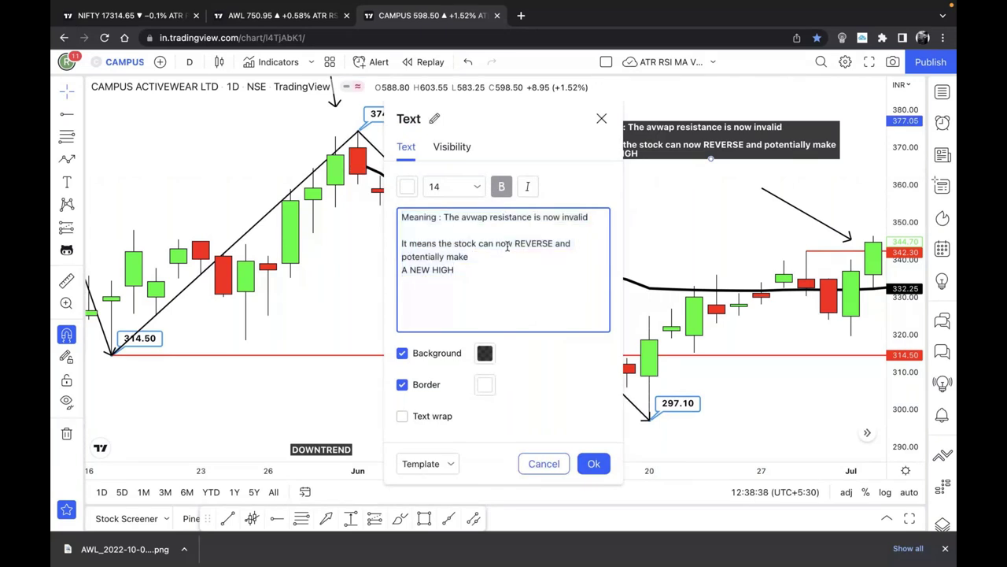
click(480, 243)
text(")
click(497, 244)
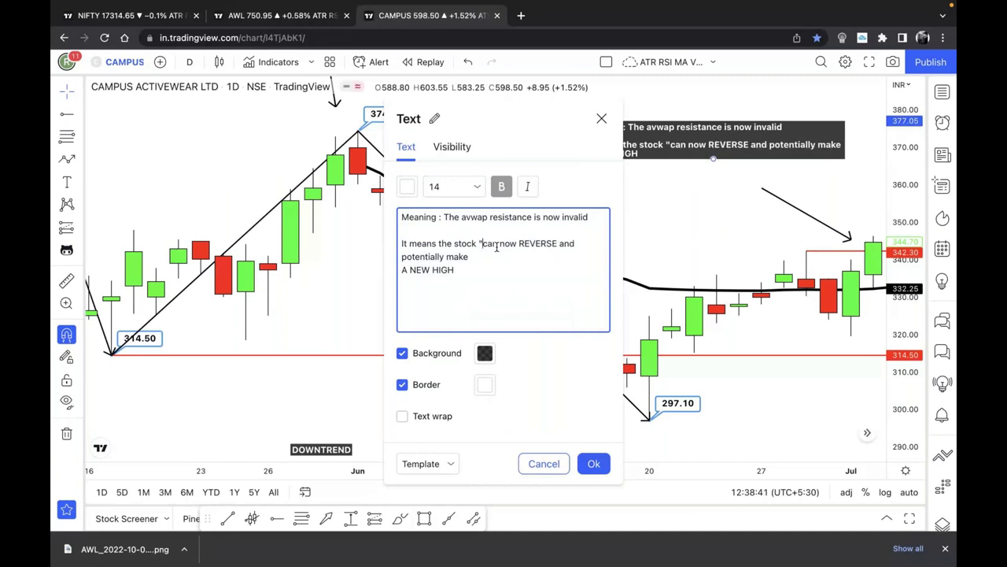
text(")
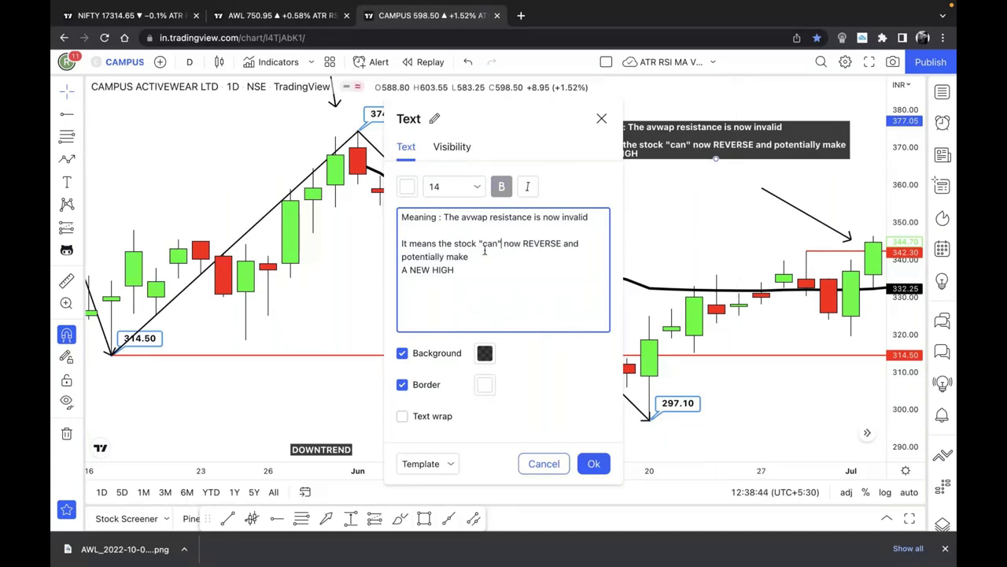
click(596, 465)
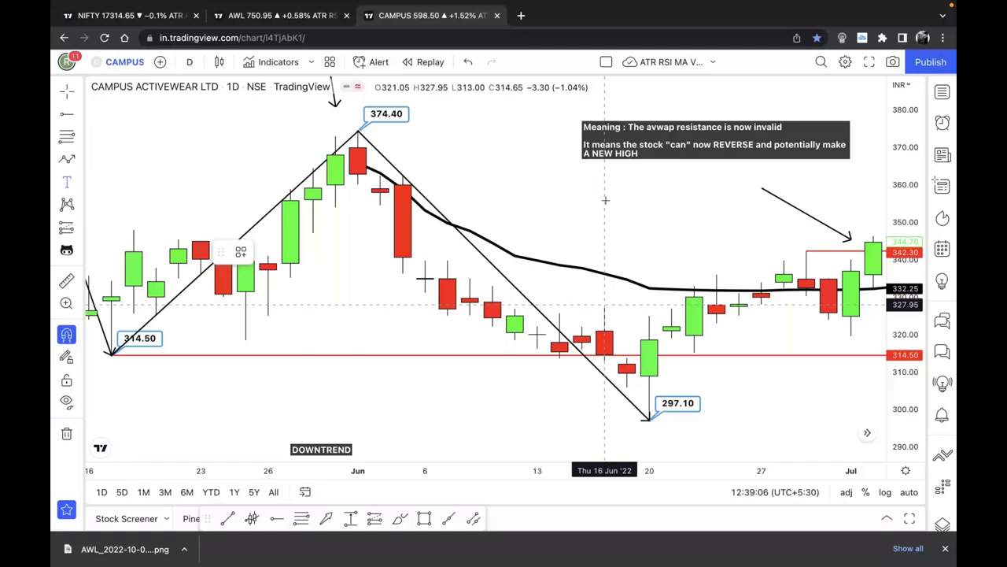
Step: Add a second note below the first reading "if we are assuming now stock can make a new high from where should we plot an avwap?"
click(585, 180)
text(if we are assuming)
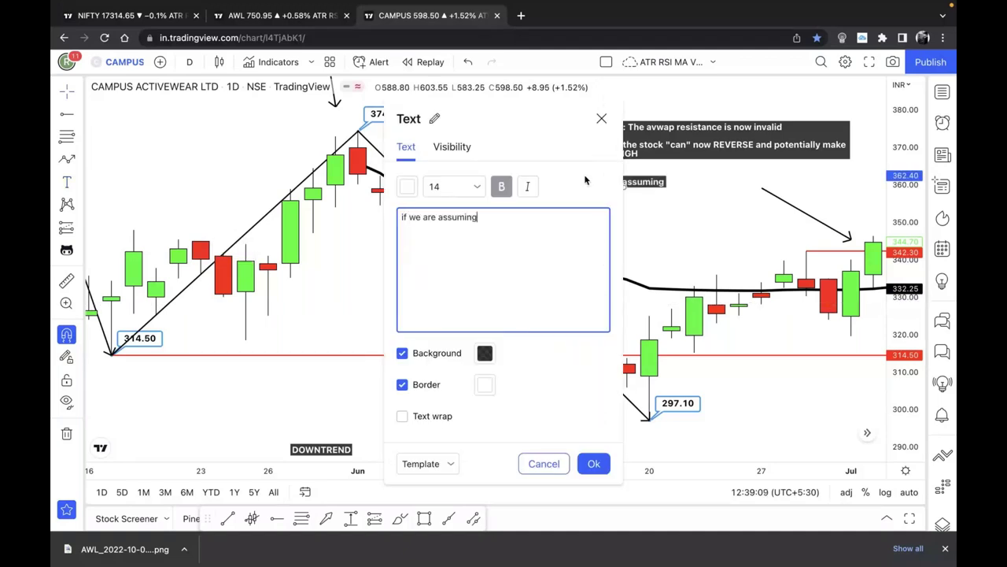
text( now stock can make a new high)
key(Return)
key(Return)
text(from where should we plot an)
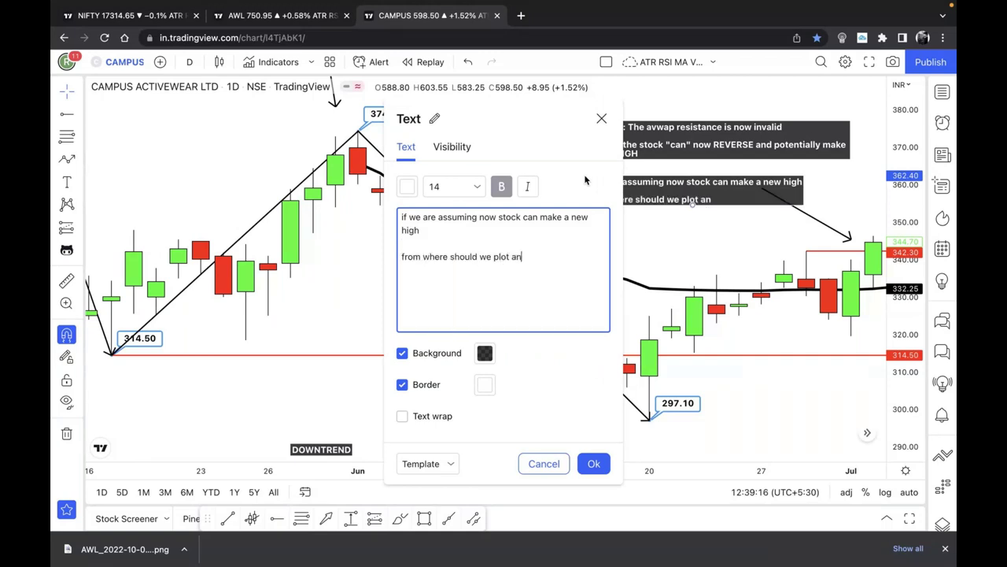
text( avwap?)
click(596, 464)
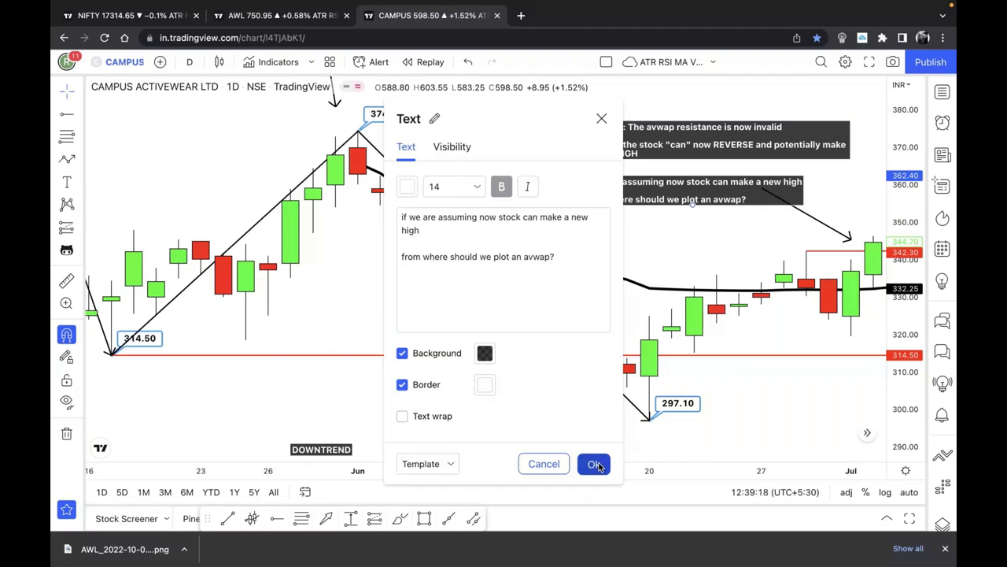
click(597, 464)
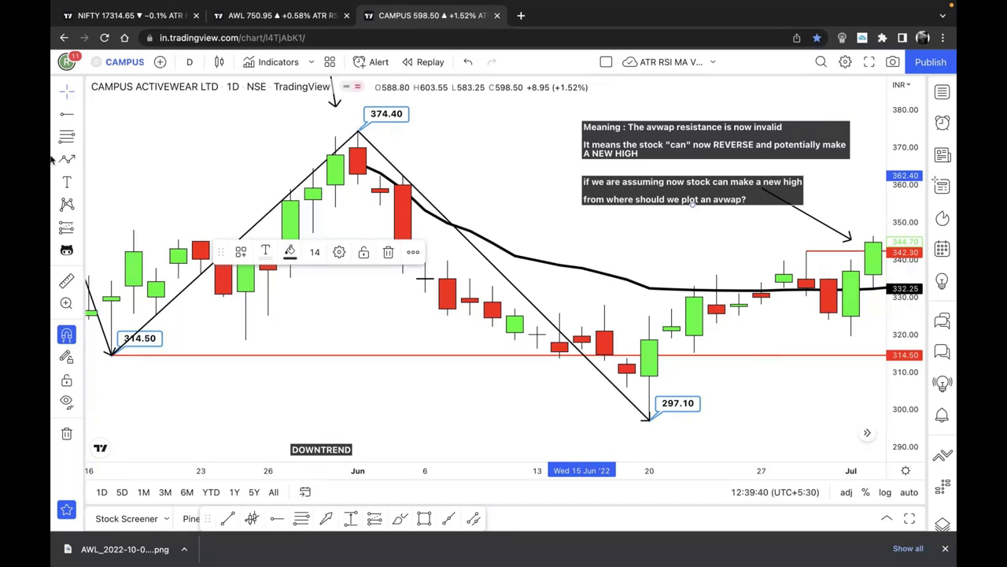
Step: Plot a new anchored VWAP starting from the 20 June 2022 candle that made the 297.10 low
click(78, 114)
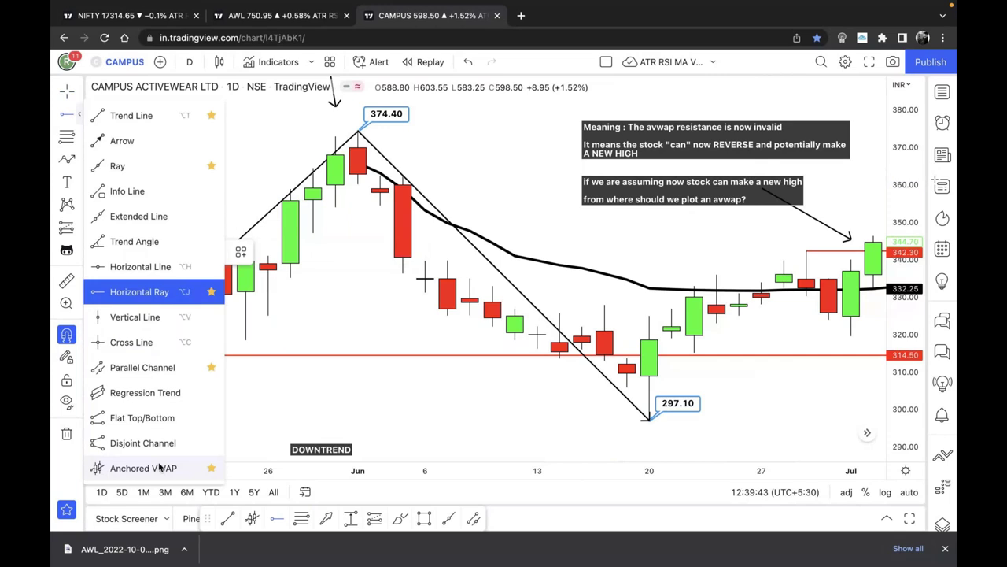
click(160, 468)
click(650, 358)
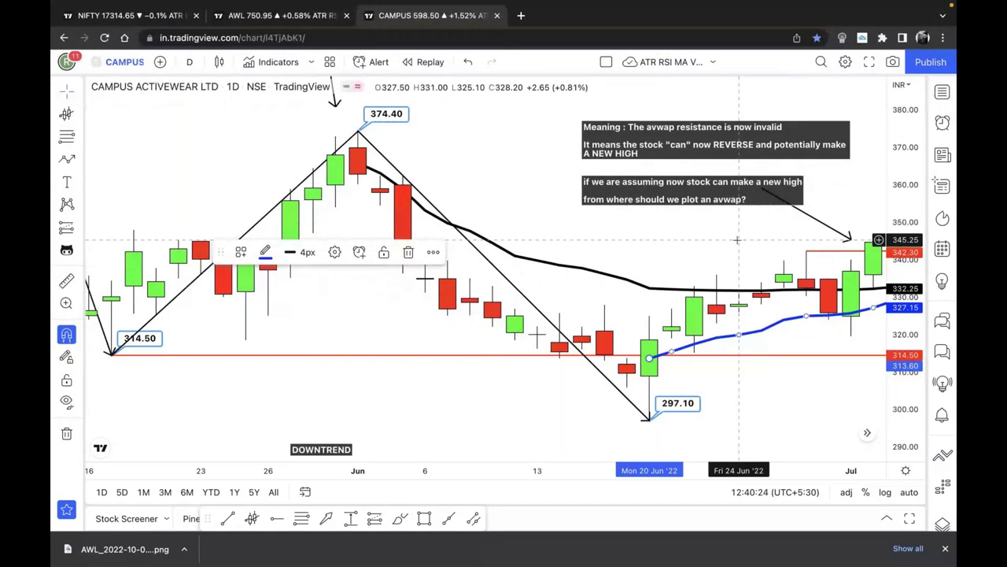
click(737, 239)
Step: Examine how price moves relative to the two anchored VWAPs from July through September 2022
drag(737, 239, 497, 283)
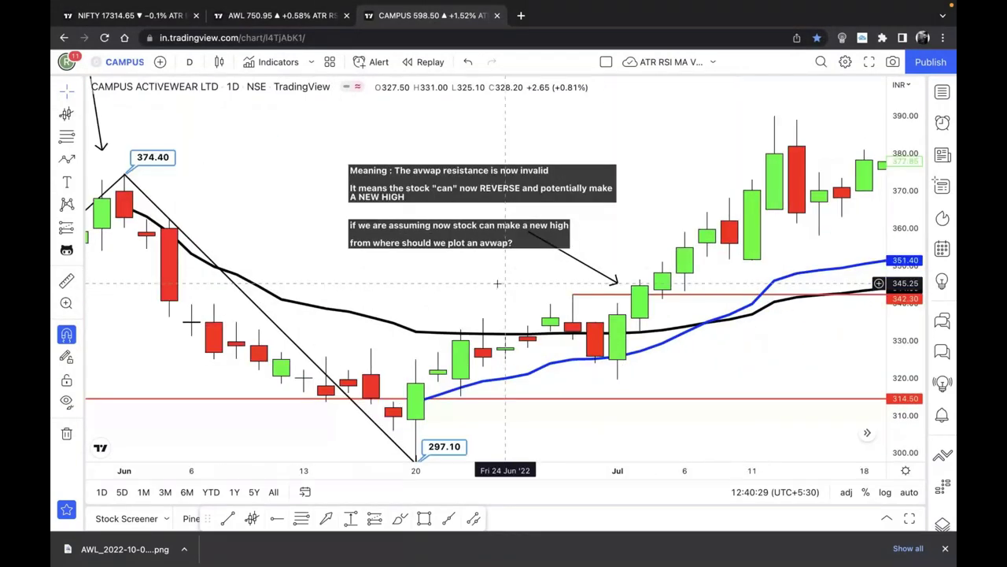
scroll(498, 283, down, 2)
drag(504, 280, 343, 237)
click(942, 122)
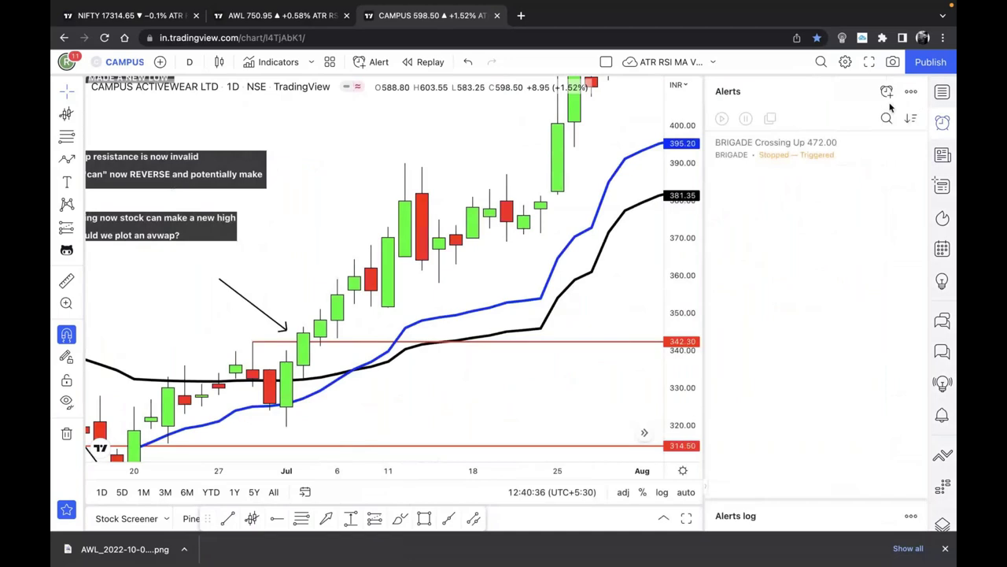
click(942, 122)
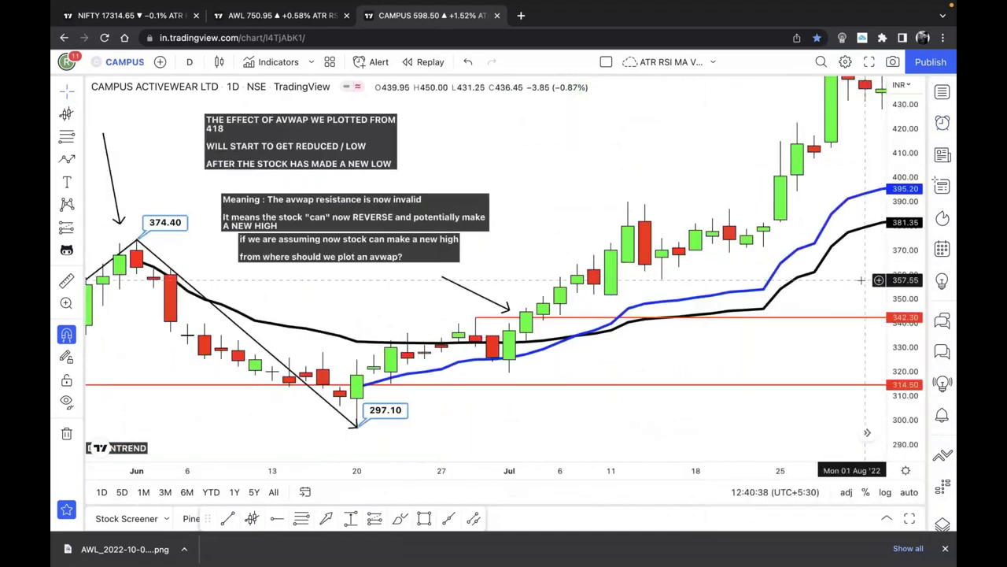
drag(551, 219, 370, 395)
scroll(370, 396, down, 3)
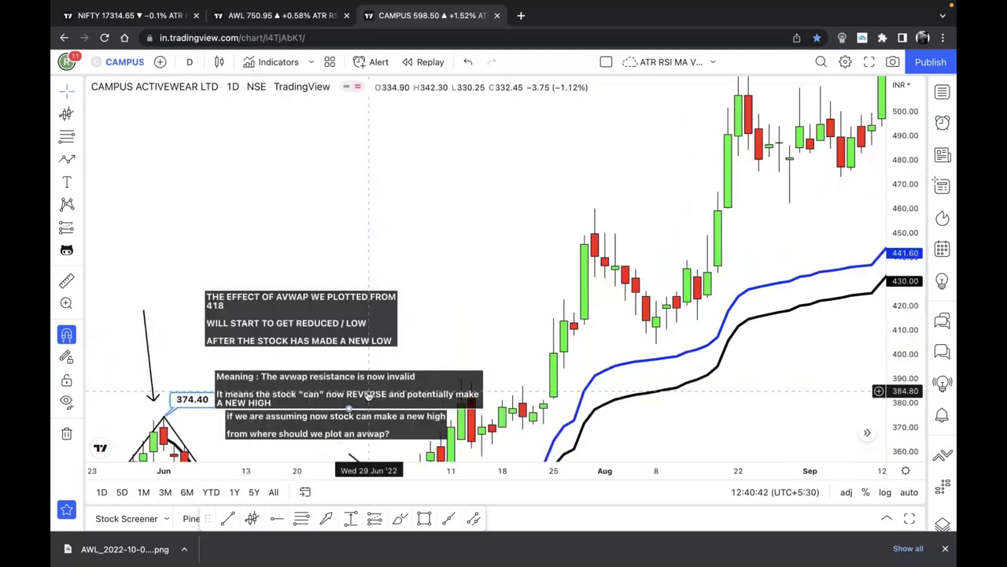
Step: Add price labels at the 459.95 high of 29 July 2022 and the 404.30 low of 8 August 2022
scroll(493, 303, up, 2)
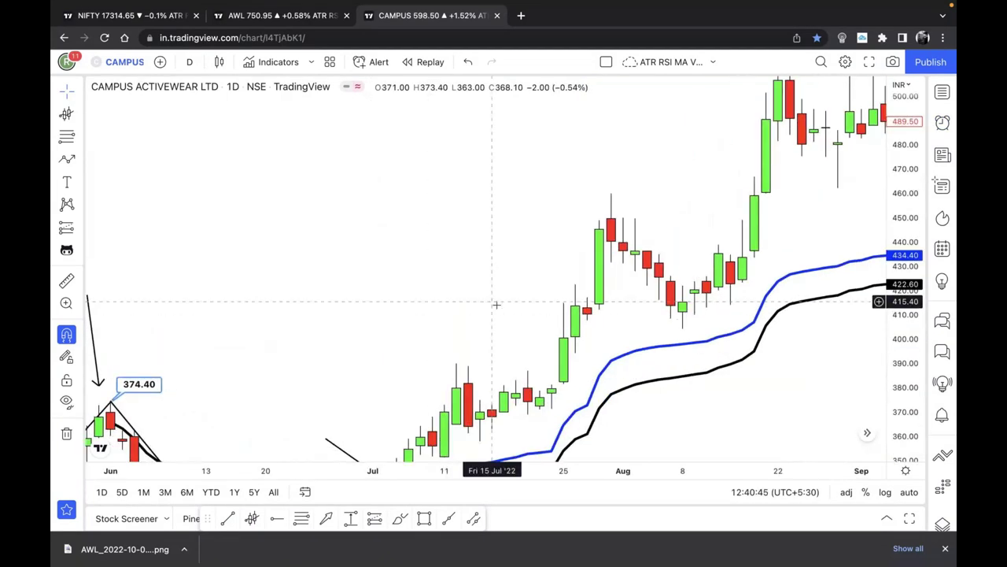
scroll(528, 311, left, 3)
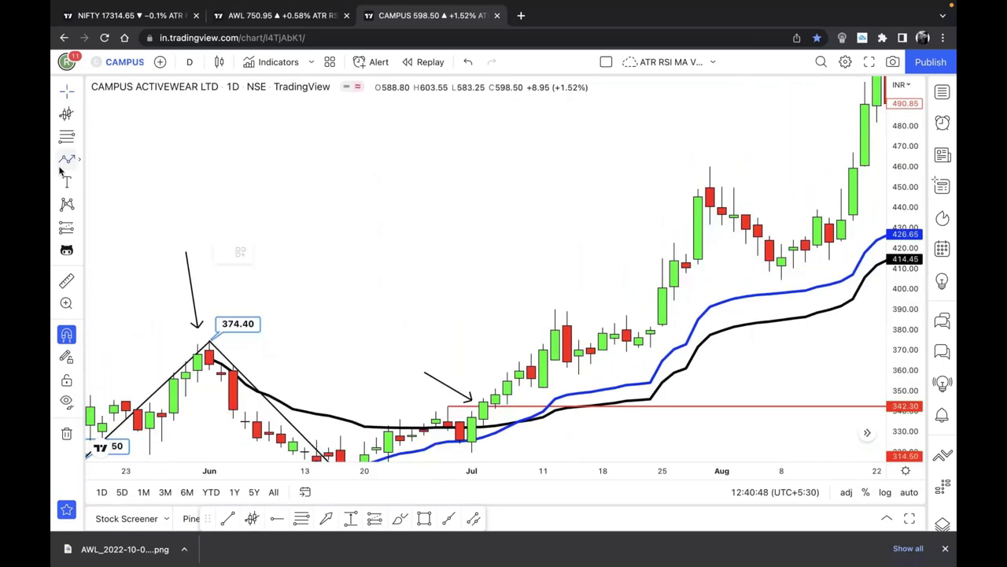
click(78, 182)
click(134, 337)
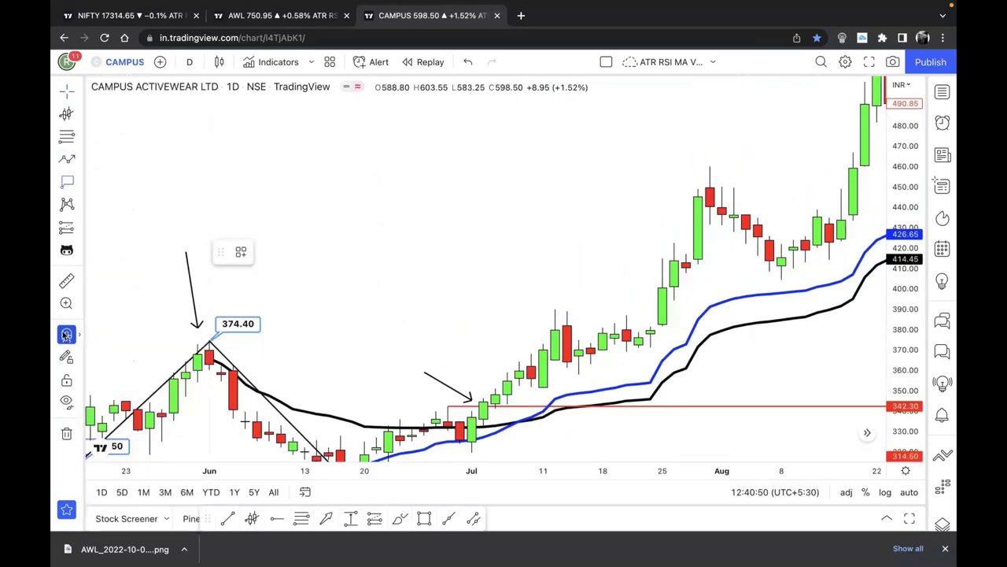
click(706, 142)
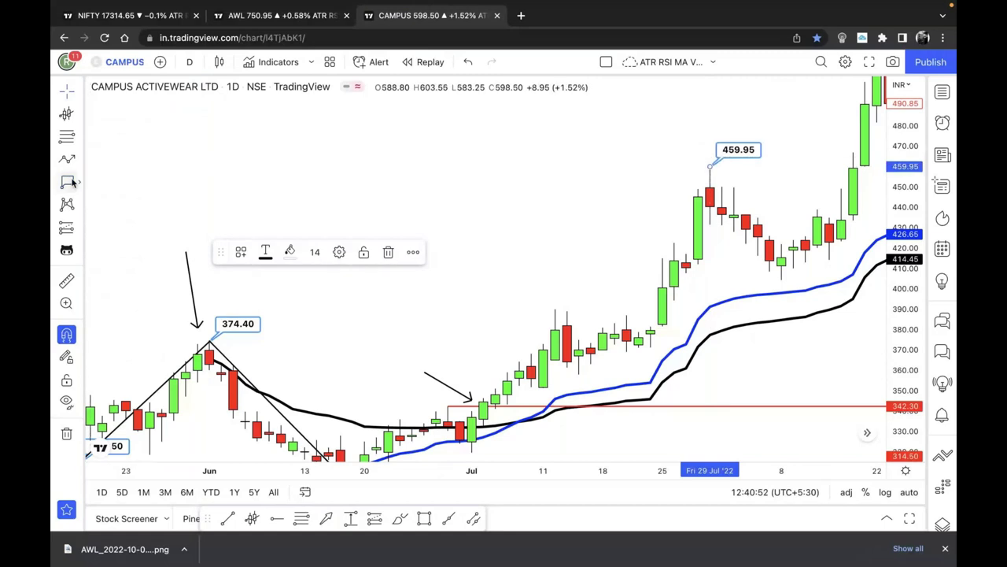
click(69, 182)
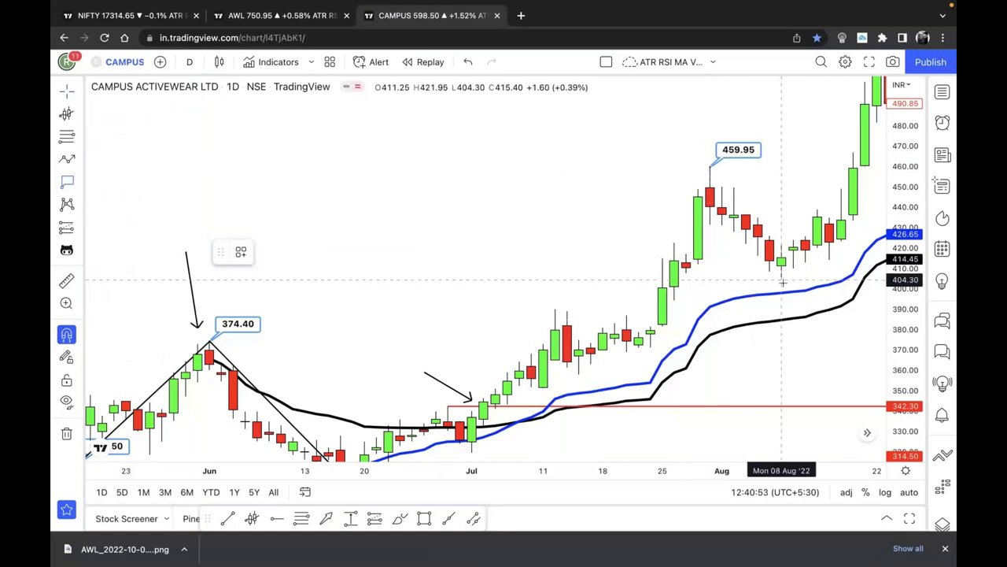
click(784, 275)
scroll(787, 354, right, 3)
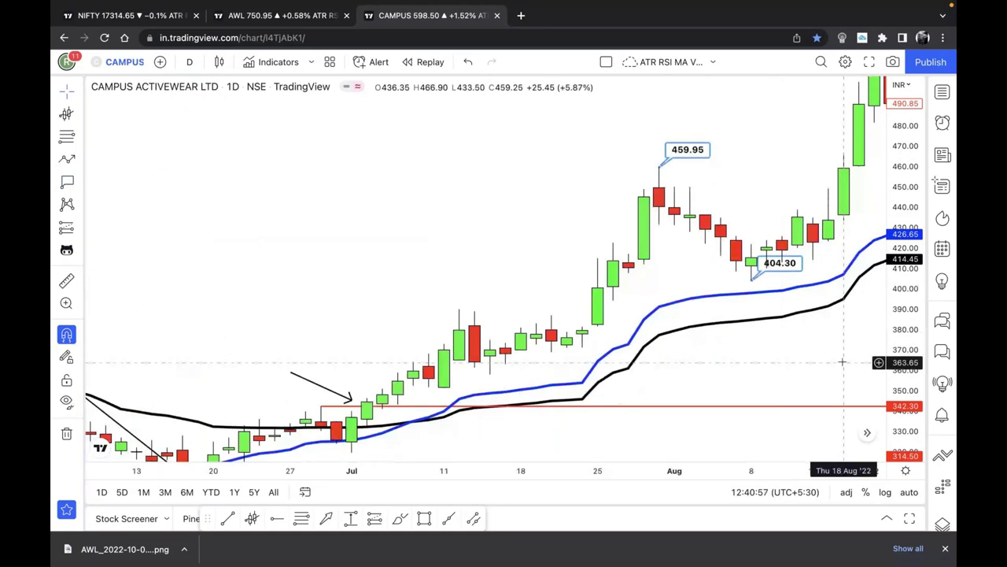
Step: Delete the blue 20 June anchored VWAP and plot one from the 404.30 low of 8 August 2022
click(634, 340)
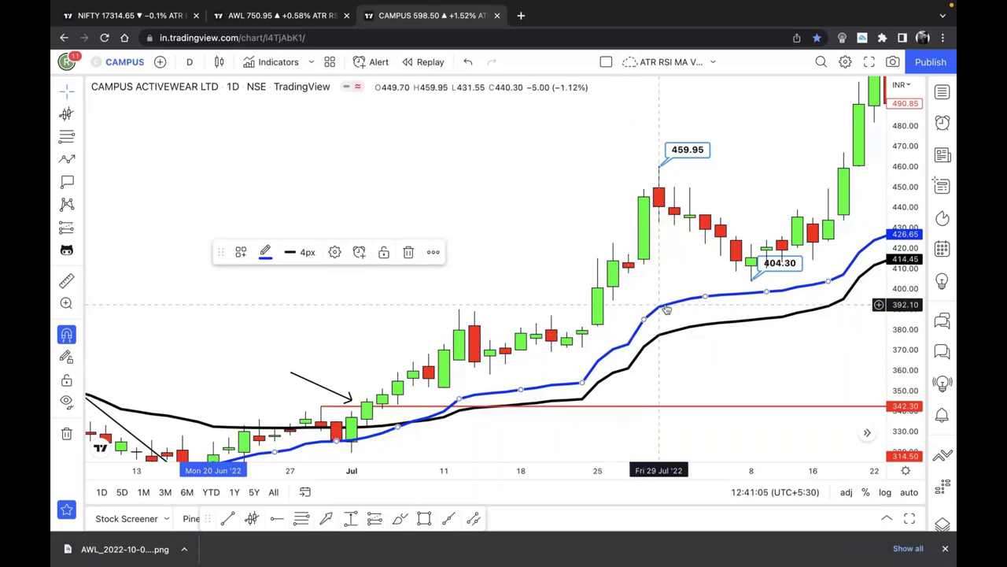
key(Delete)
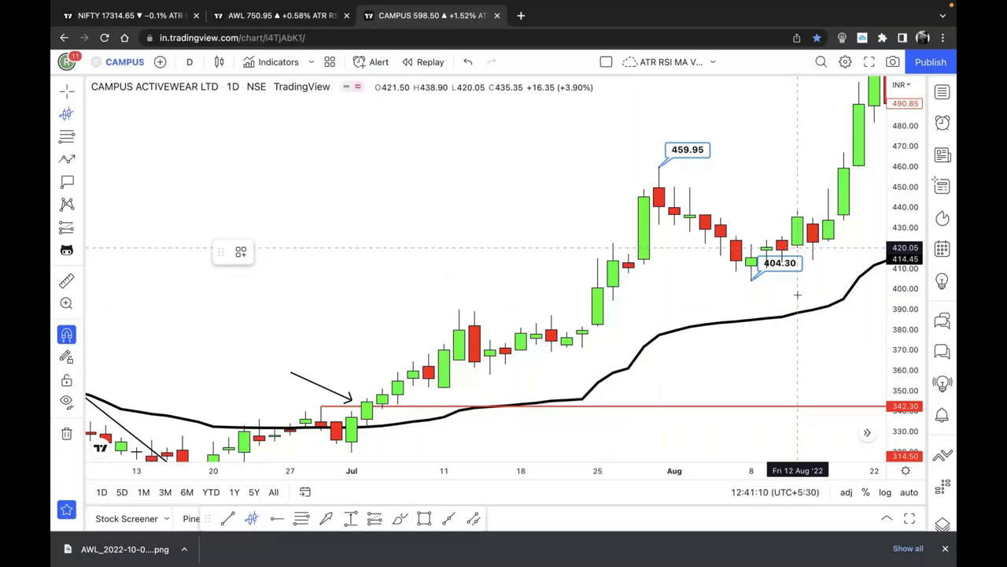
key(ctrl+z)
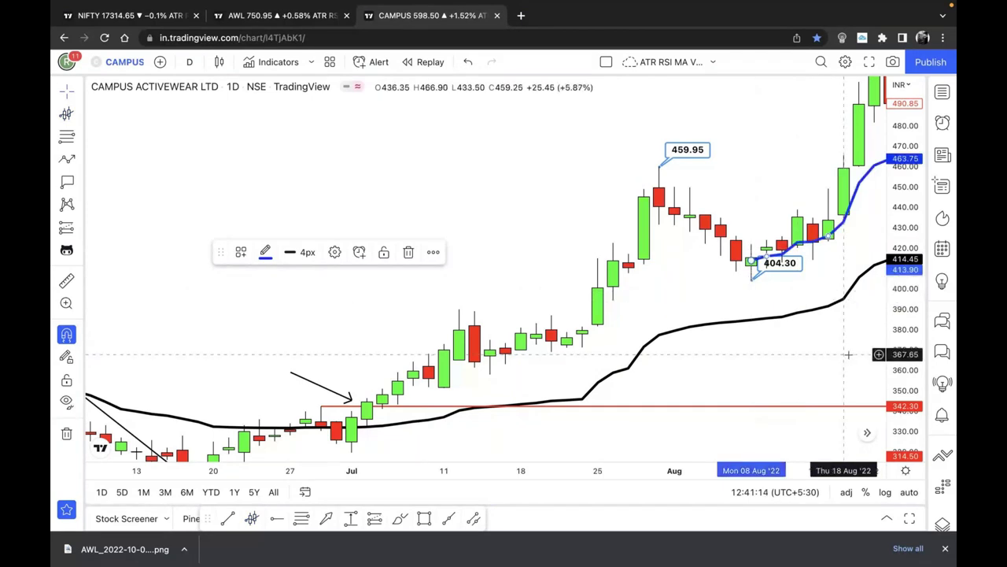
key(Escape)
Step: Draw an arrowed path from the 459.95 high down to the 404.30 low and up to the 22 August high
drag(848, 355, 627, 411)
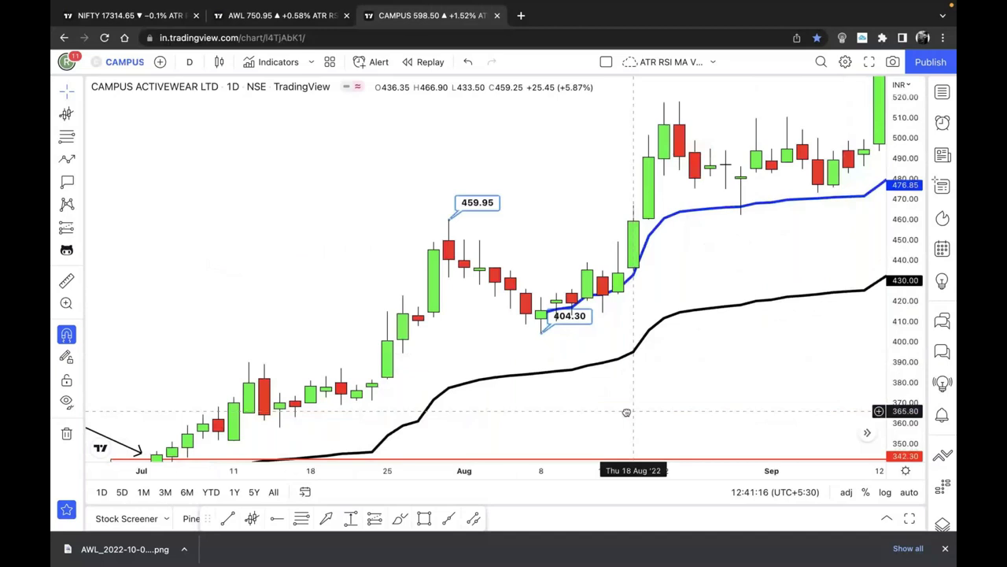
click(449, 219)
click(492, 297)
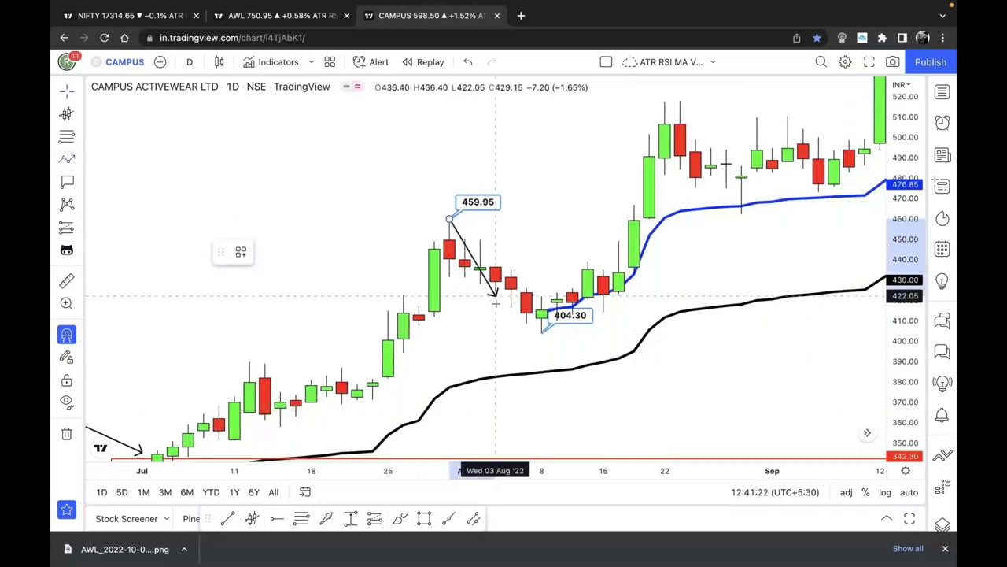
click(542, 331)
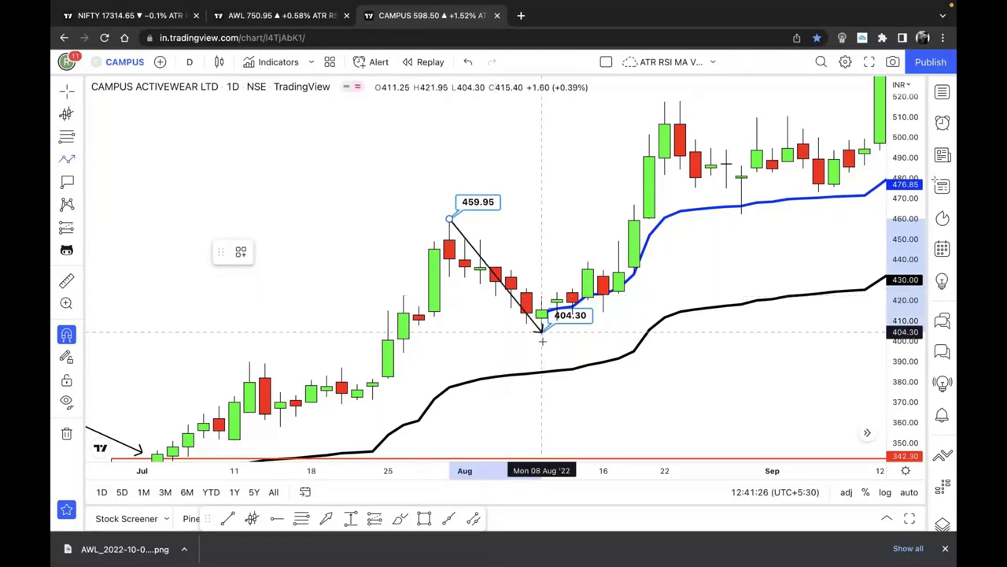
click(665, 103)
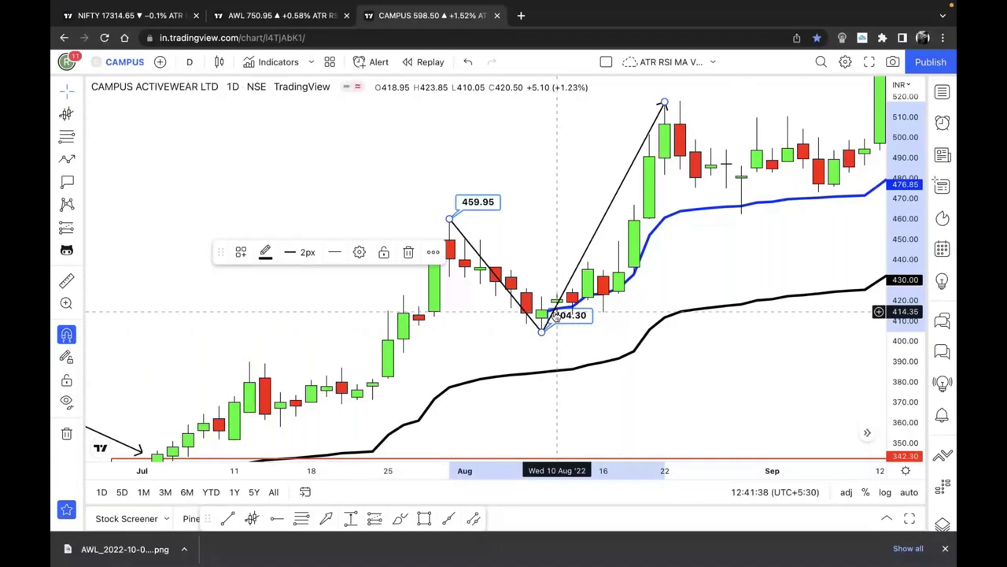
Step: Undo the swing path and the anchored VWAP replacement, and place a horizontal ray from the 459.95 high
key(ctrl+z)
drag(556, 315, 777, 332)
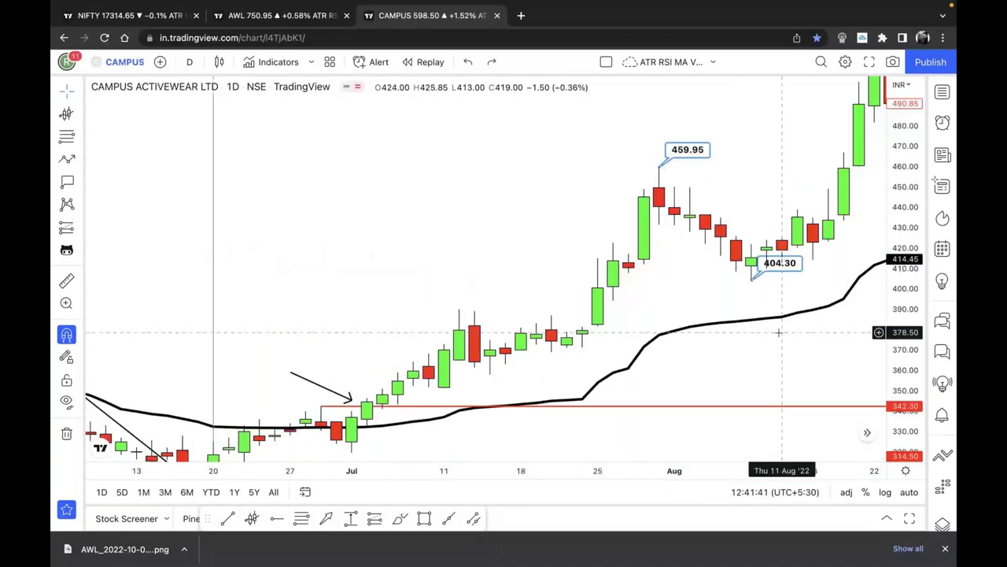
key(ctrl+y)
scroll(756, 236, right, 3)
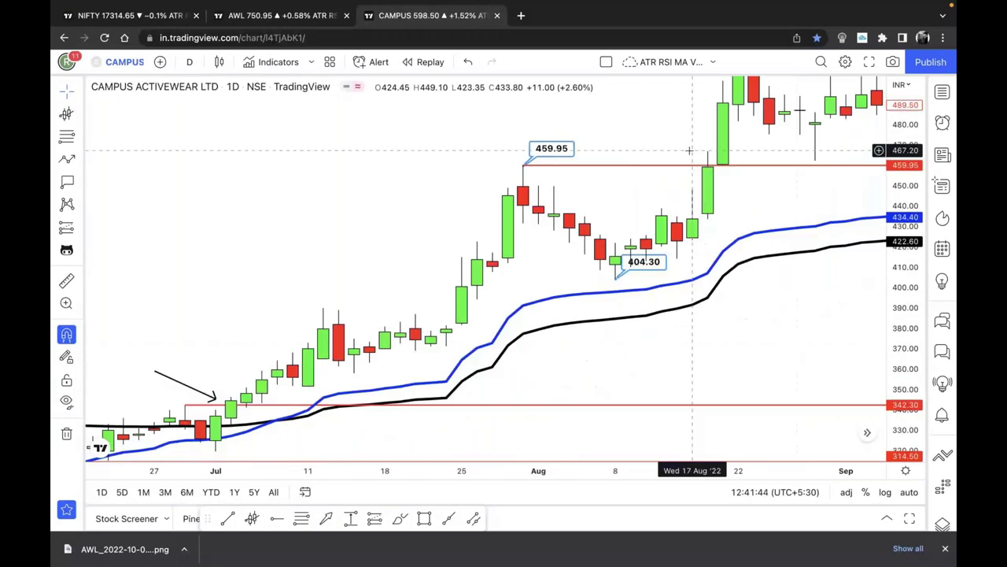
Step: Replace the blue 20 June anchored VWAP with one starting at the 8 August 2022 candle's 404.30 low
click(557, 301)
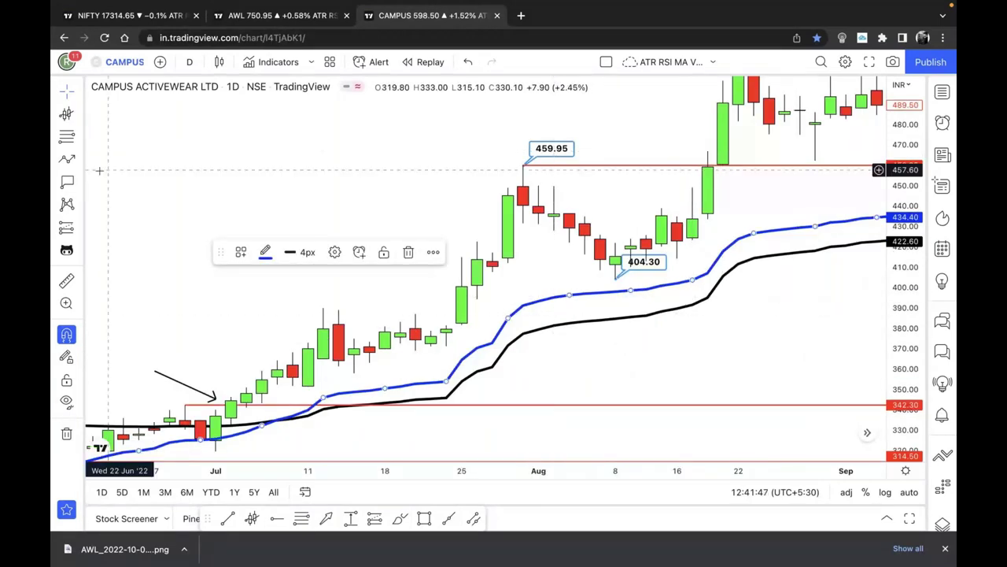
drag(100, 170, 420, 330)
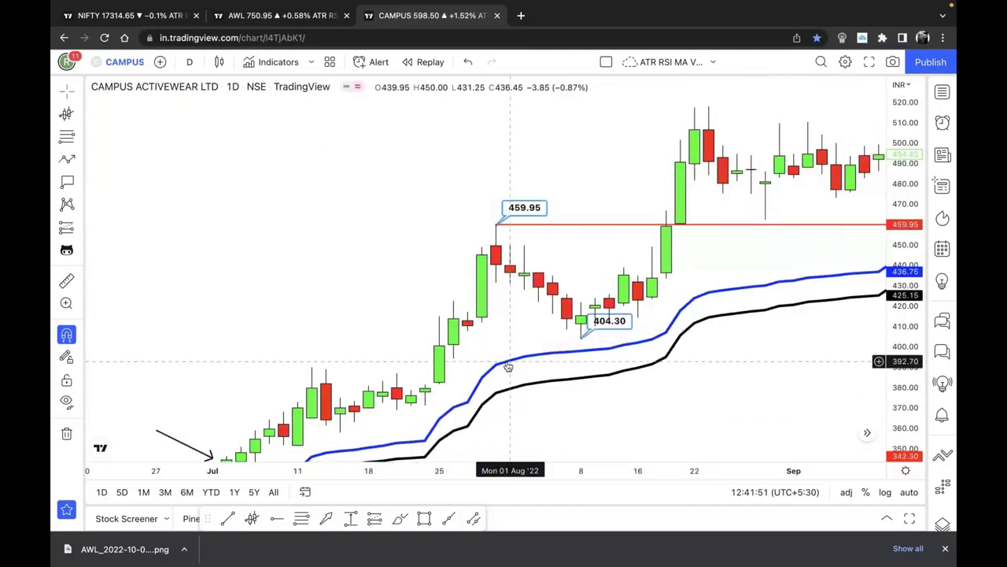
click(582, 336)
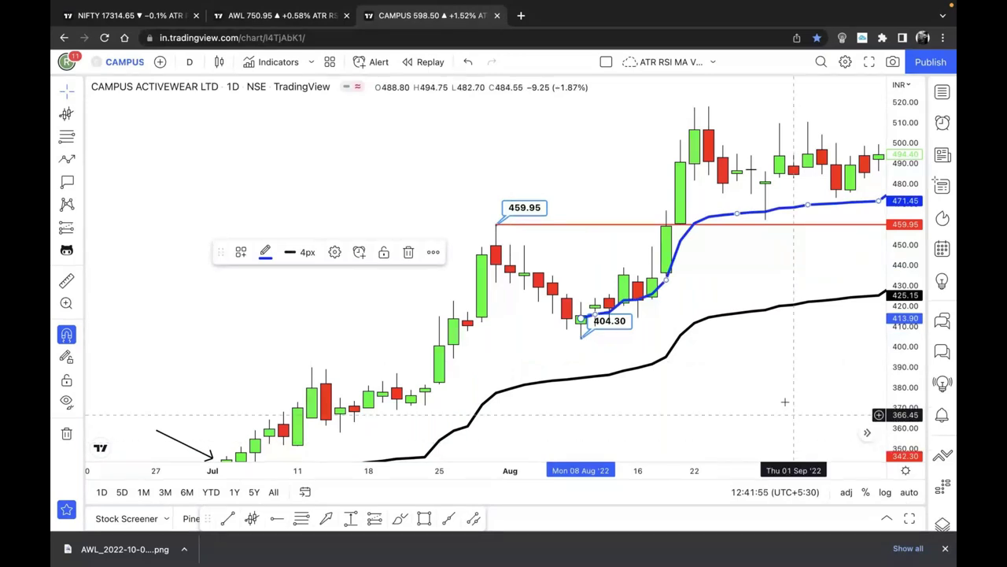
Step: Point an arrow at the 29 August candle's low and draw horizontal rays from the 517.90 high and the 462.25 low
click(867, 432)
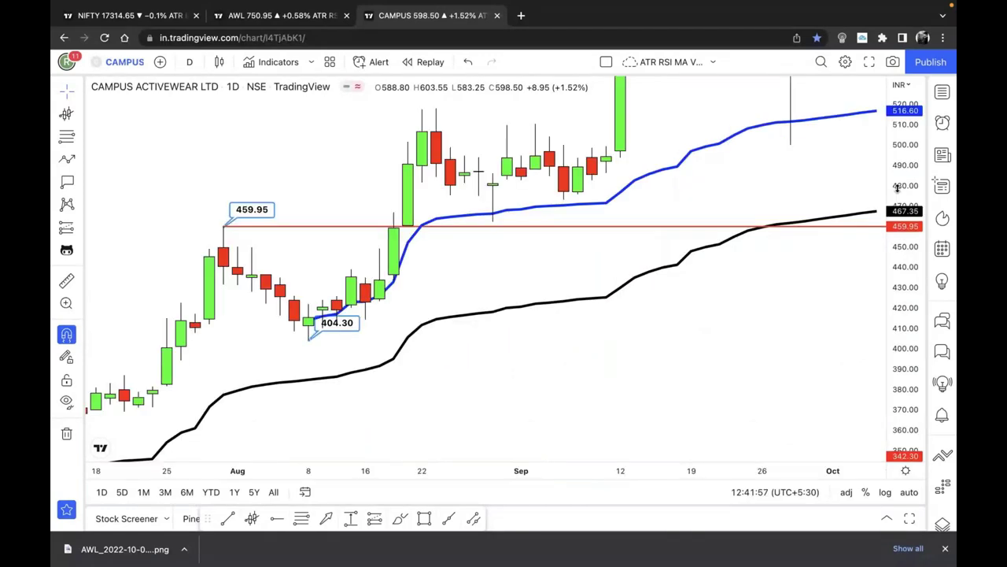
click(69, 162)
drag(457, 401, 443, 297)
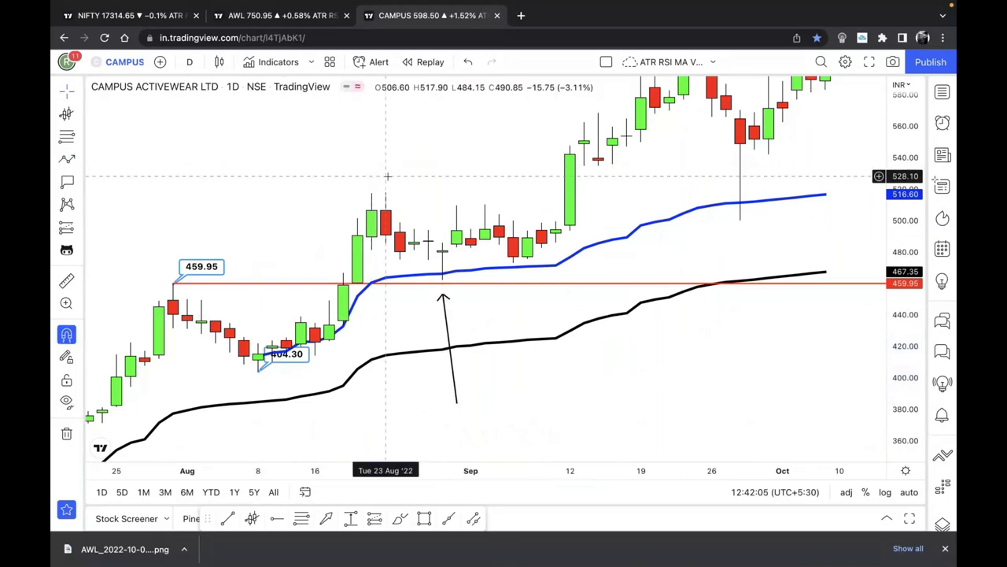
click(387, 176)
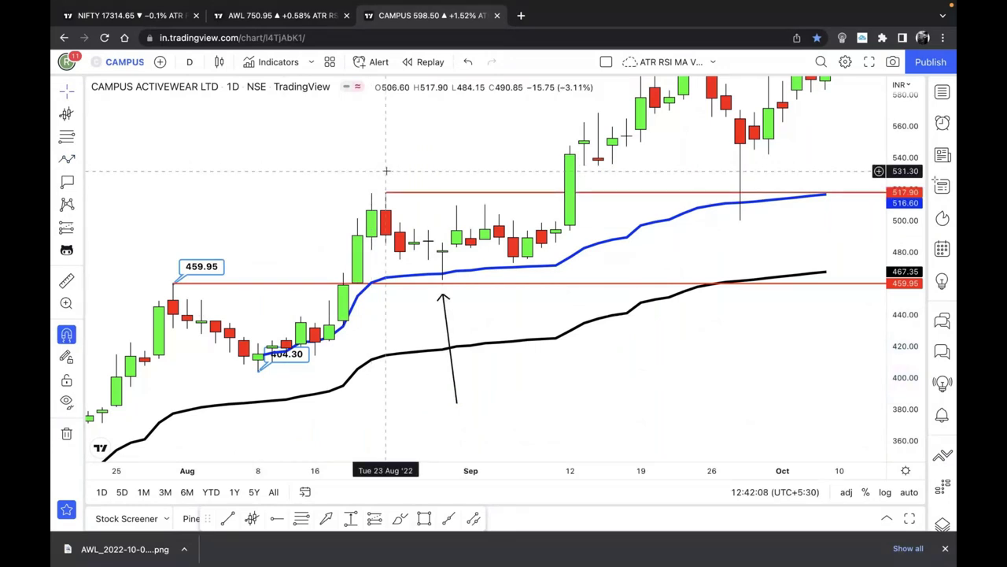
click(443, 284)
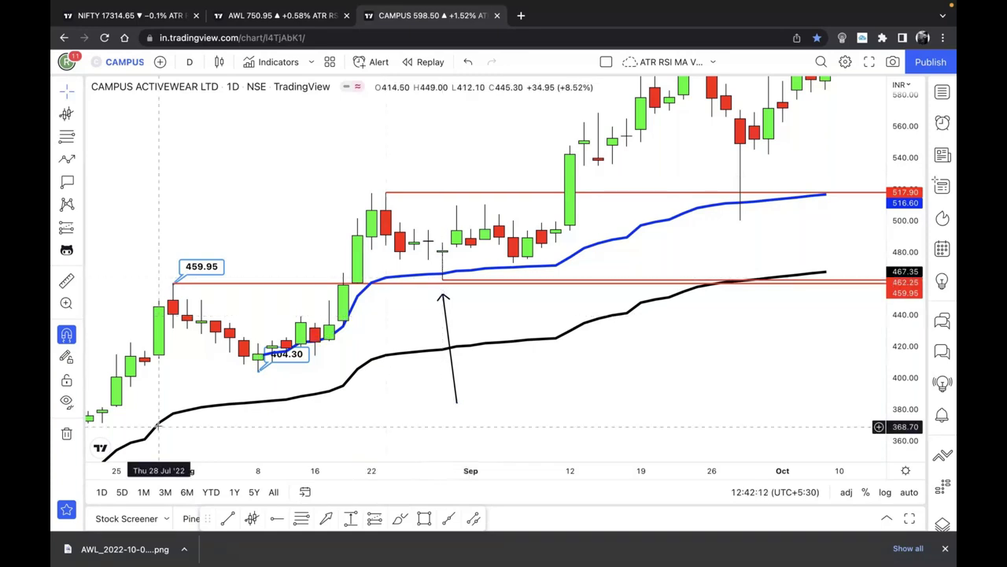
Step: Replace the 8 August anchored VWAP with one starting at the 29 August 2022 candle
click(268, 351)
key(Delete)
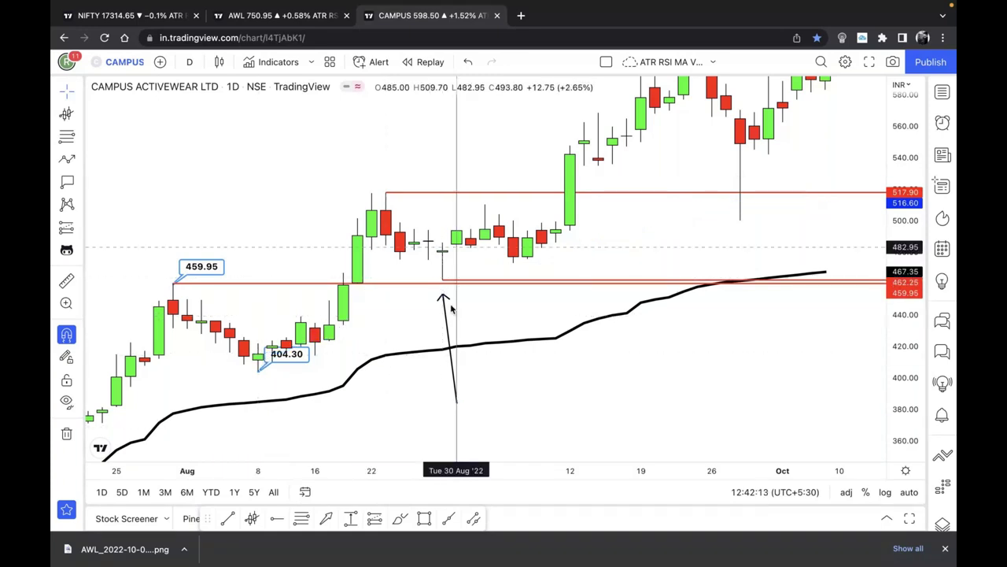
click(442, 301)
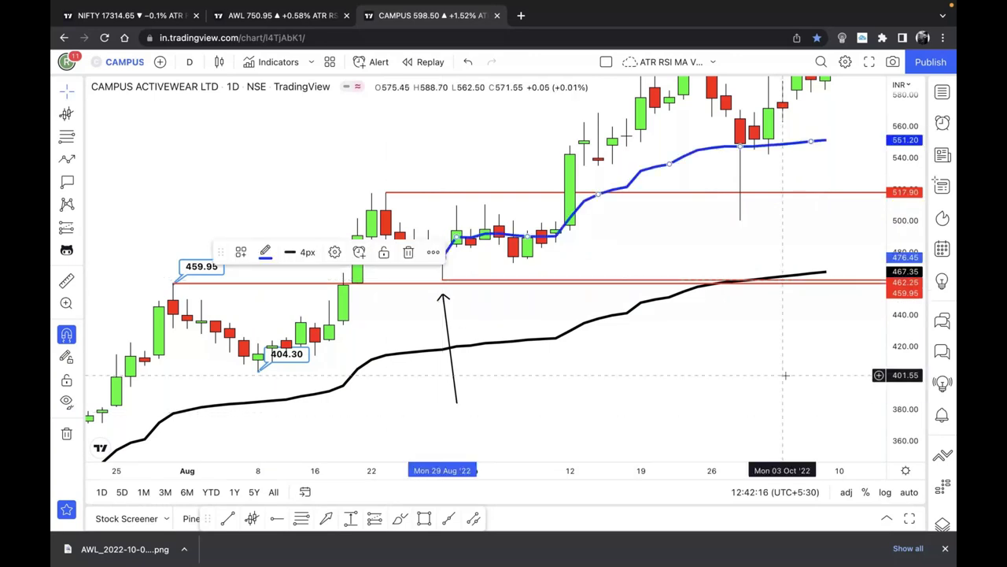
click(263, 119)
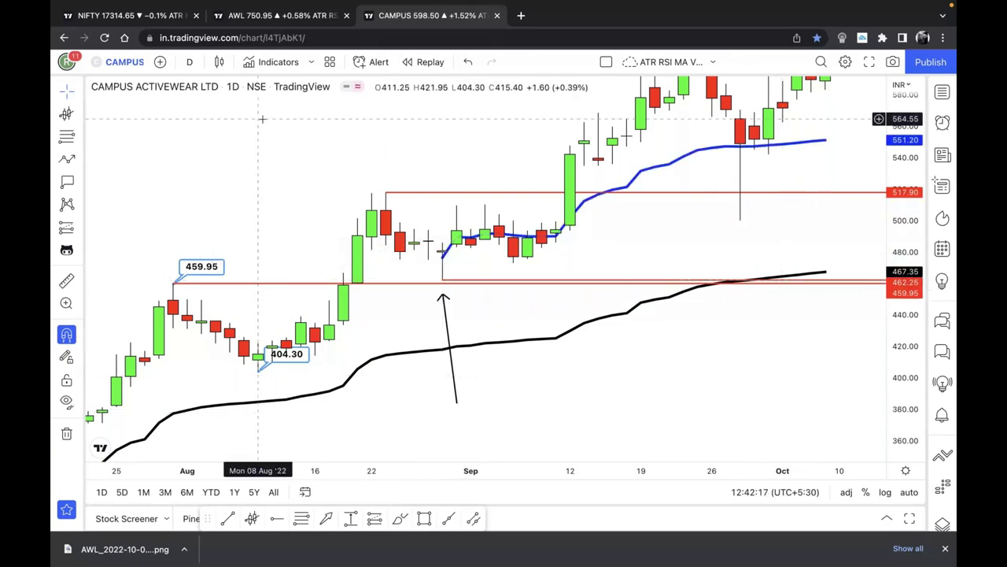
Step: Draw an arrow pointing up to the blue anchored VWAP beside the long-wicked 28 September 2022 candle
key(alt+t)
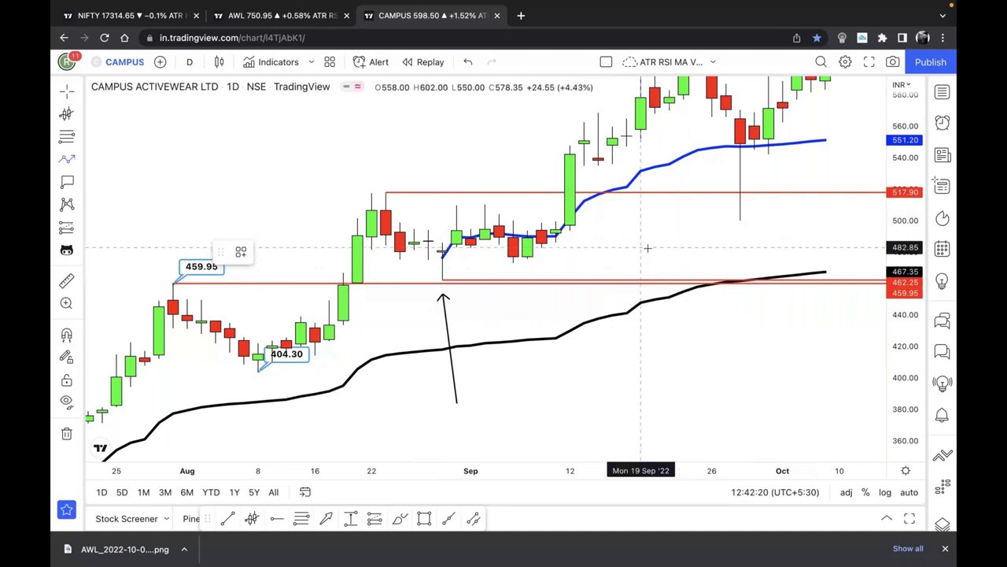
click(655, 255)
click(738, 154)
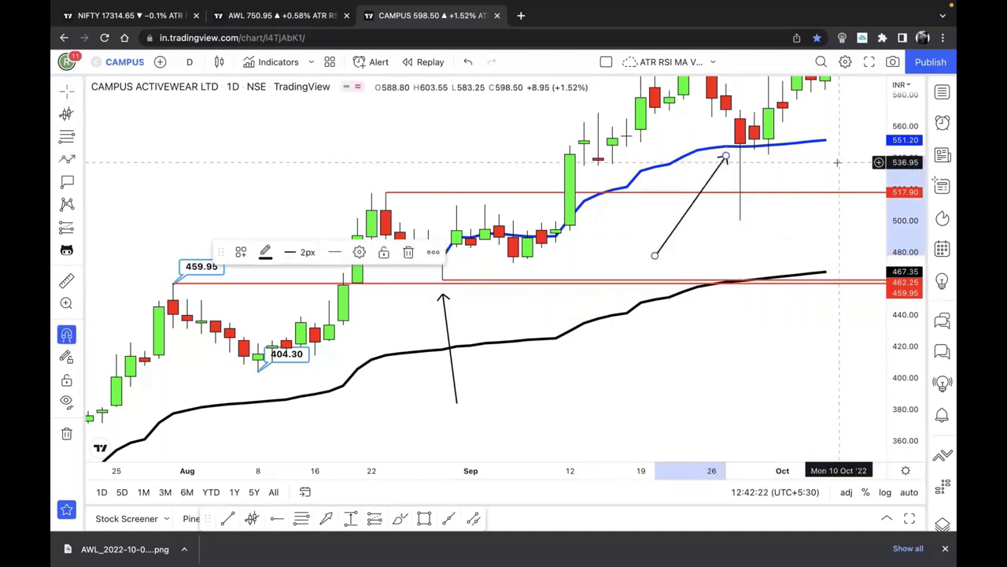
drag(833, 174, 715, 277)
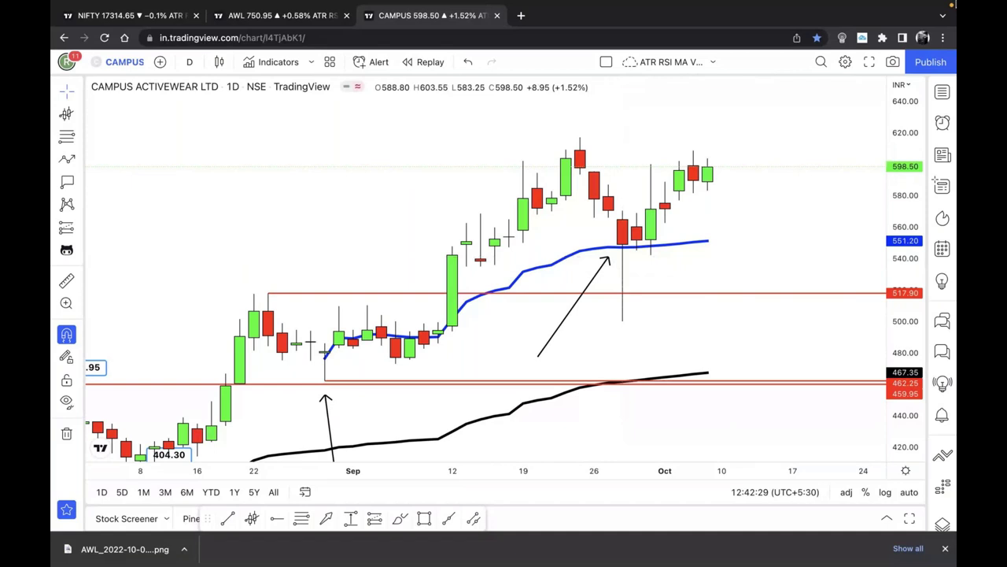
Step: Remove all drawings from the chart, including the anchored VWAPs, rays, arrows and price labels
mouse_move(954, 3)
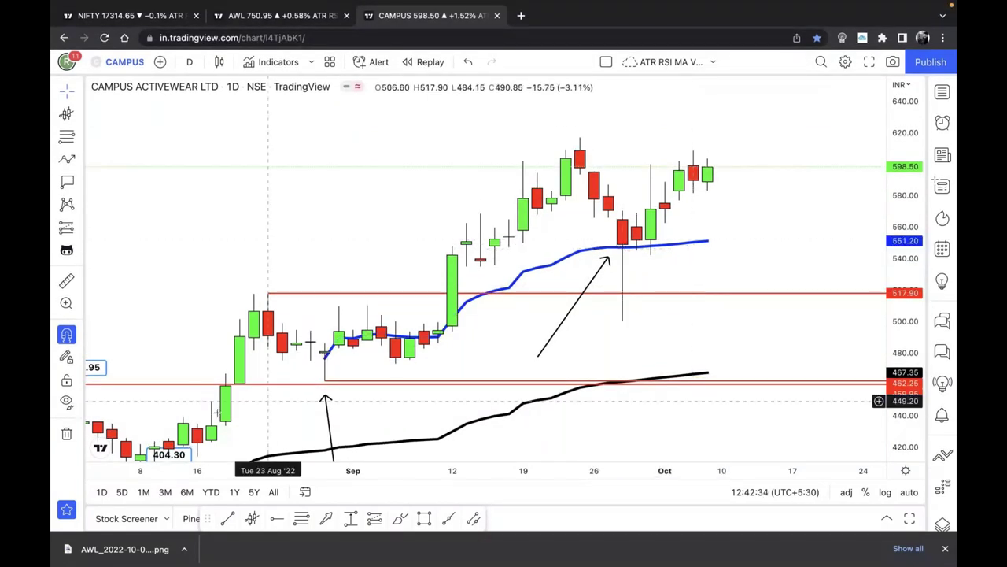
click(66, 433)
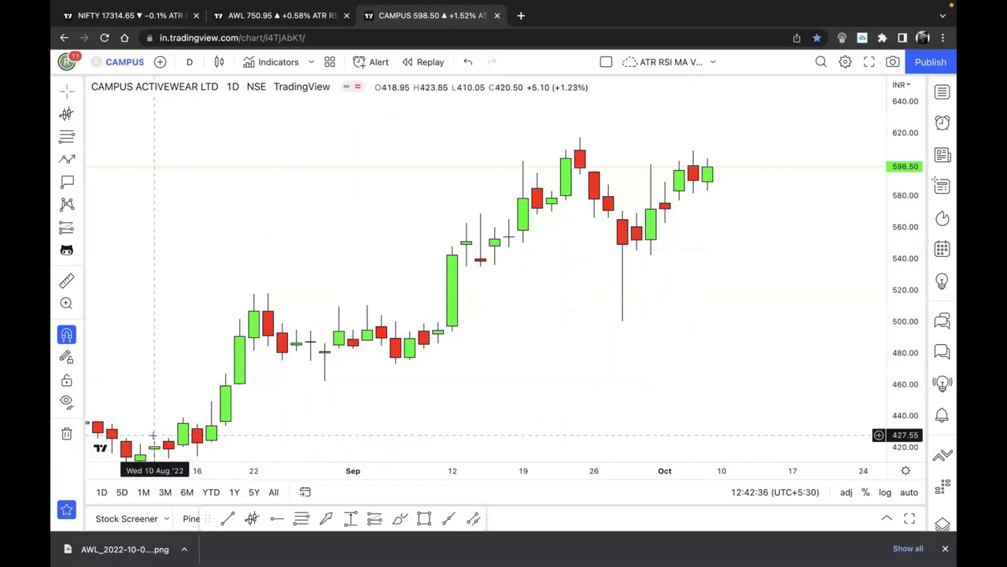
Step: Try an anchored VWAP from the 29 August low with a horizontal ray from the 500.00 low of 28 September, and undo both
click(66, 116)
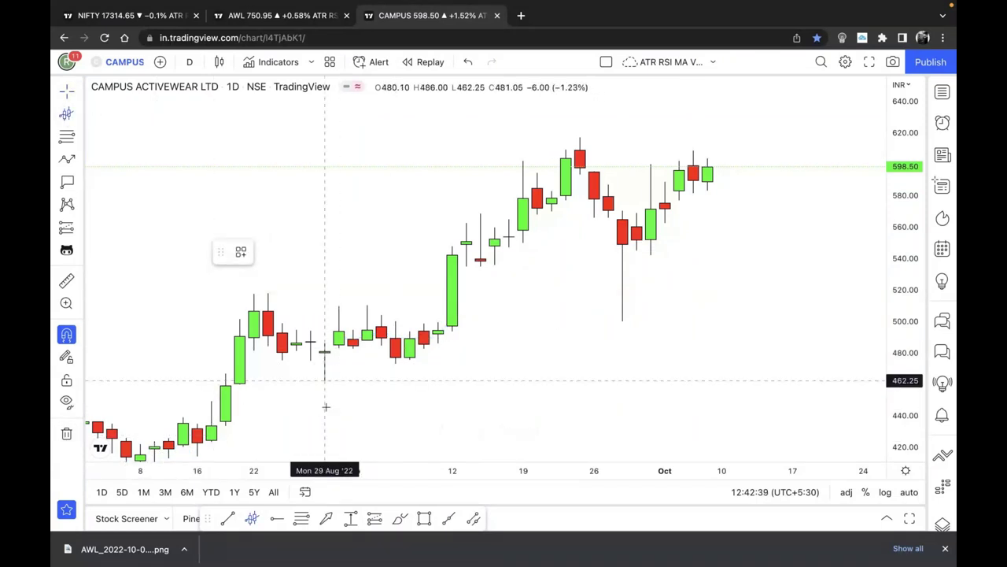
click(324, 381)
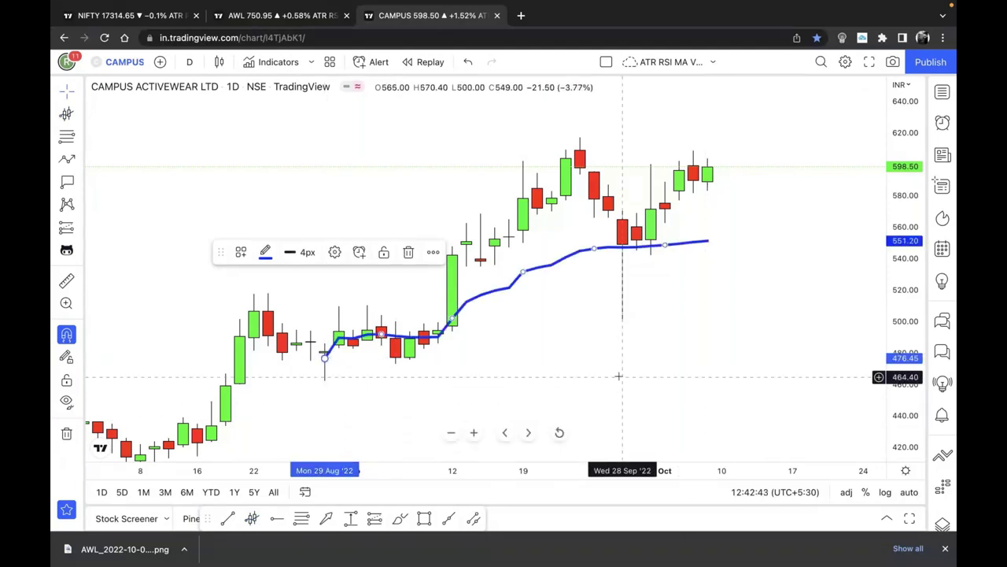
click(621, 373)
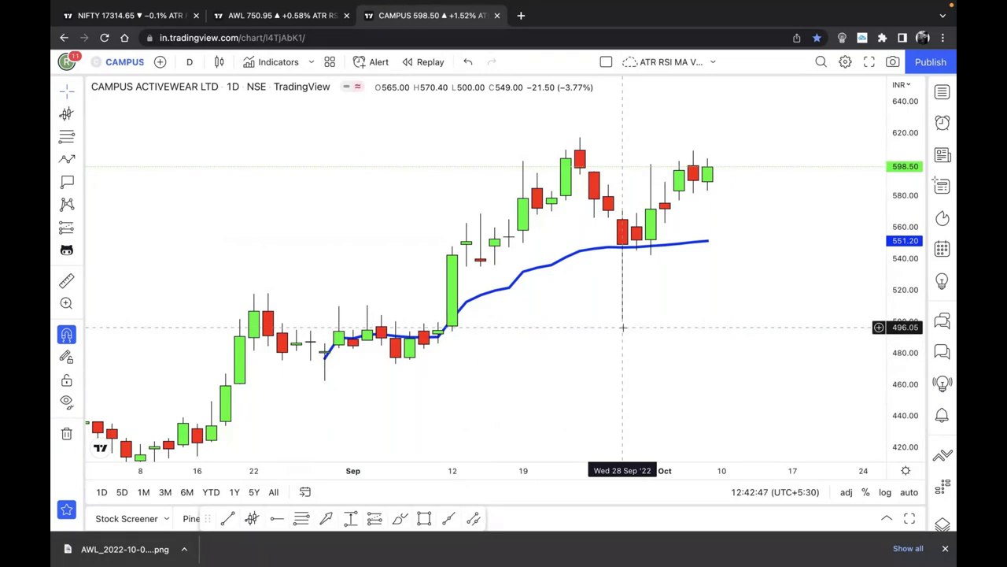
click(623, 327)
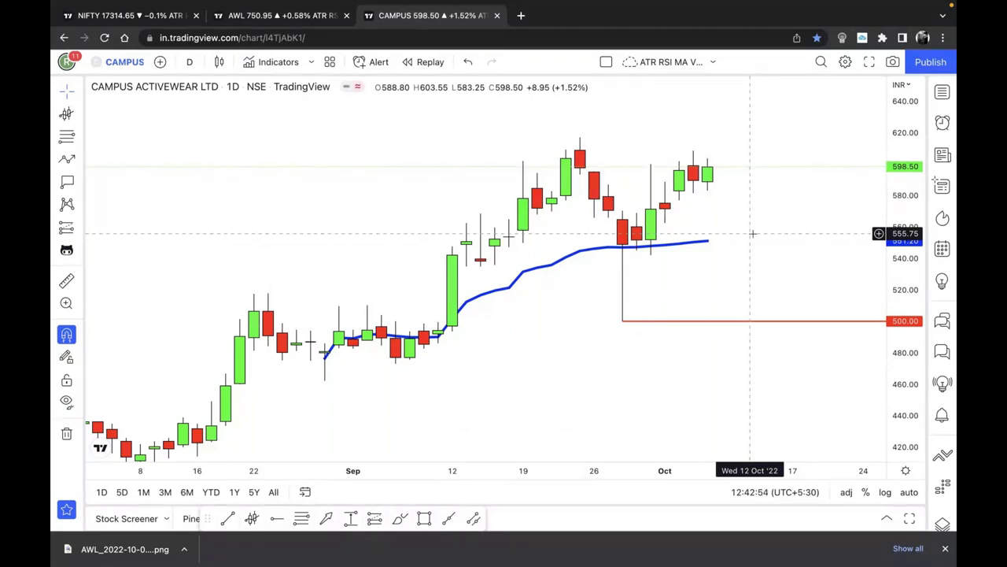
key(ctrl+z)
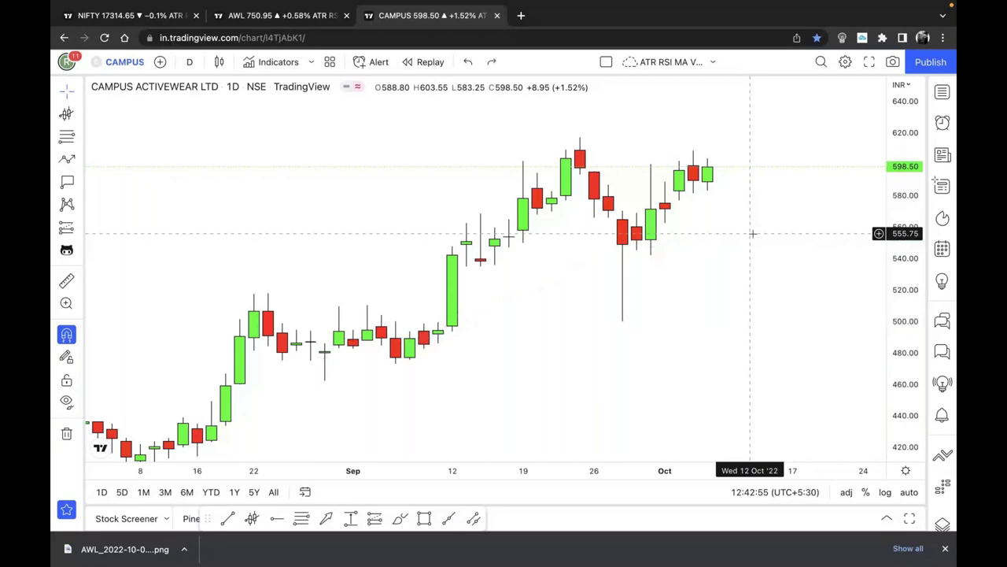
Step: Restore the removed drawings to review the full annotated trend, and clear them all again
key(ctrl+y)
scroll(774, 332, down, 3)
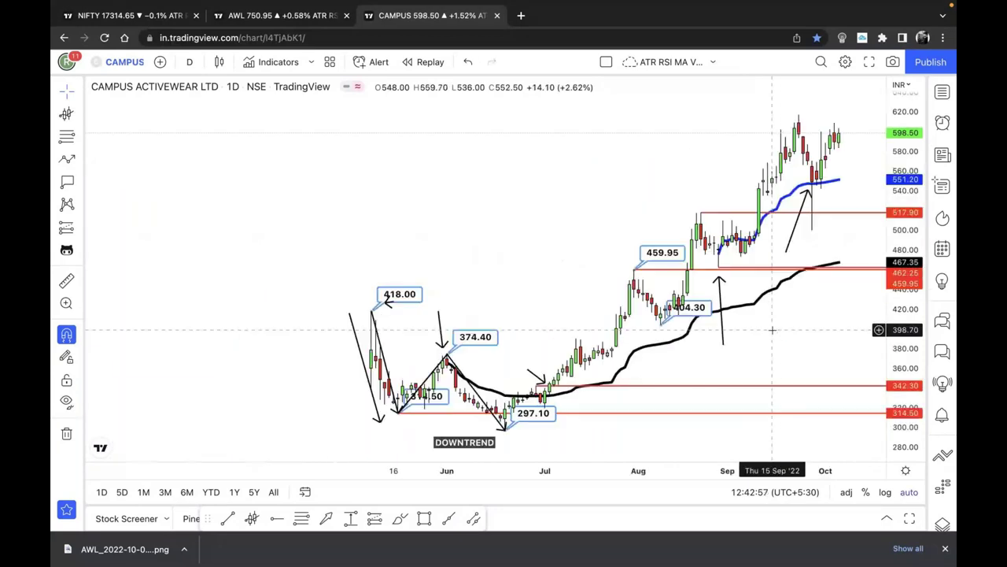
scroll(772, 331, up, 3)
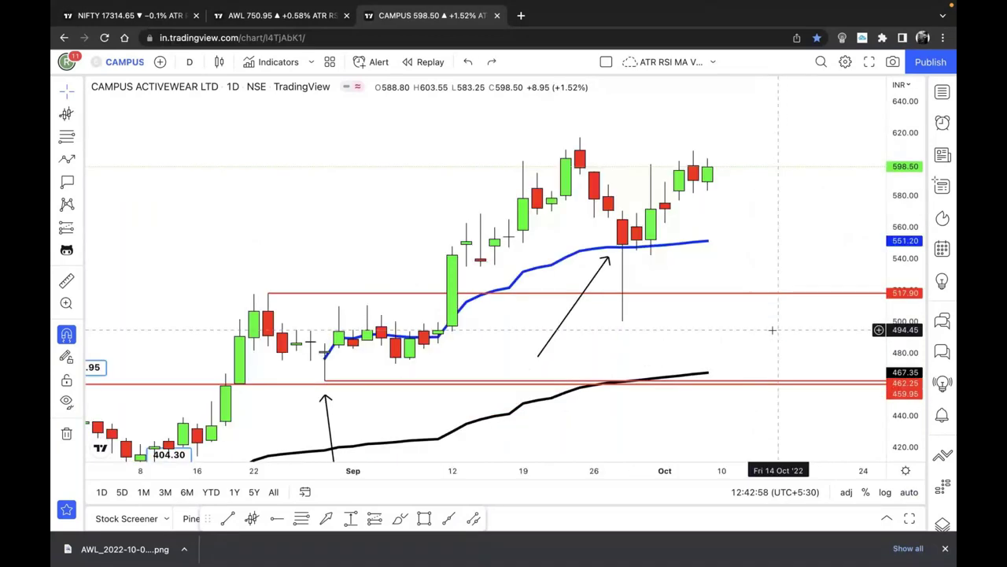
scroll(772, 331, down, 3)
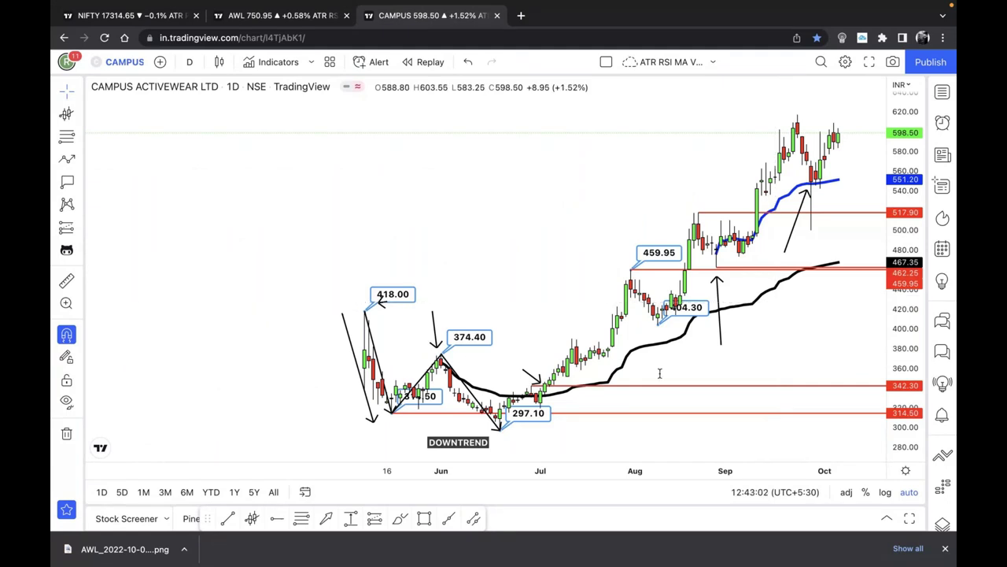
scroll(660, 373, down, 2)
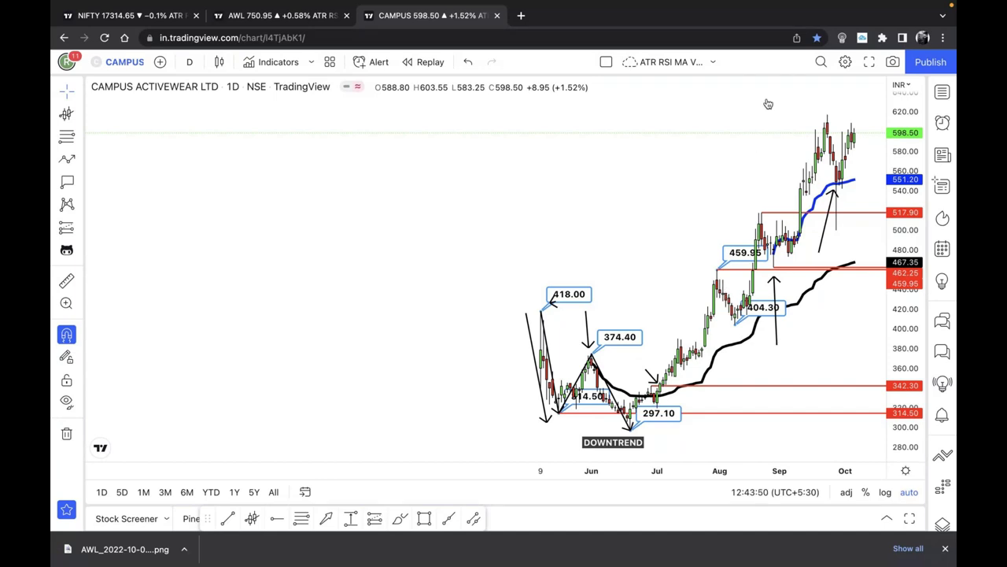
scroll(719, 315, right, 3)
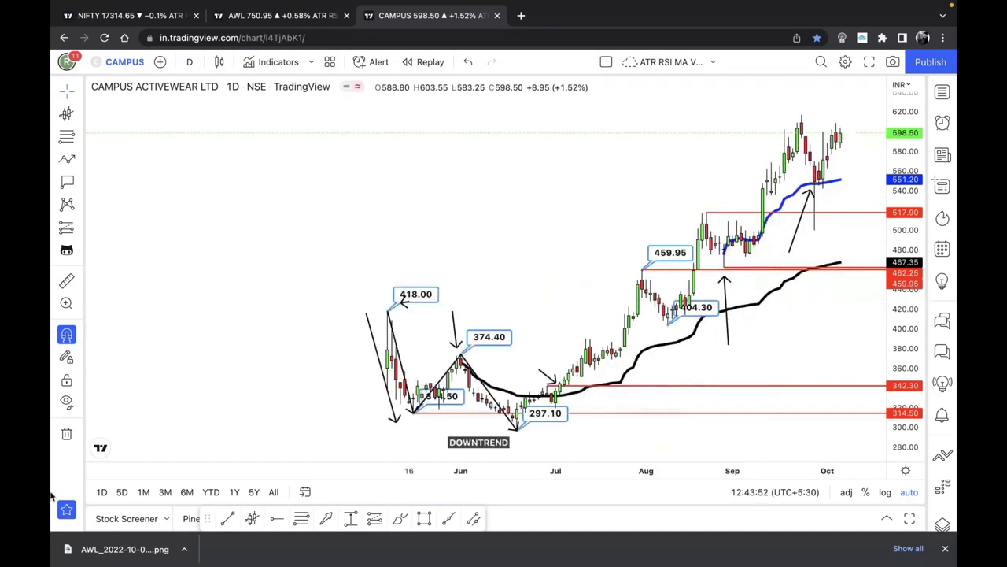
click(66, 401)
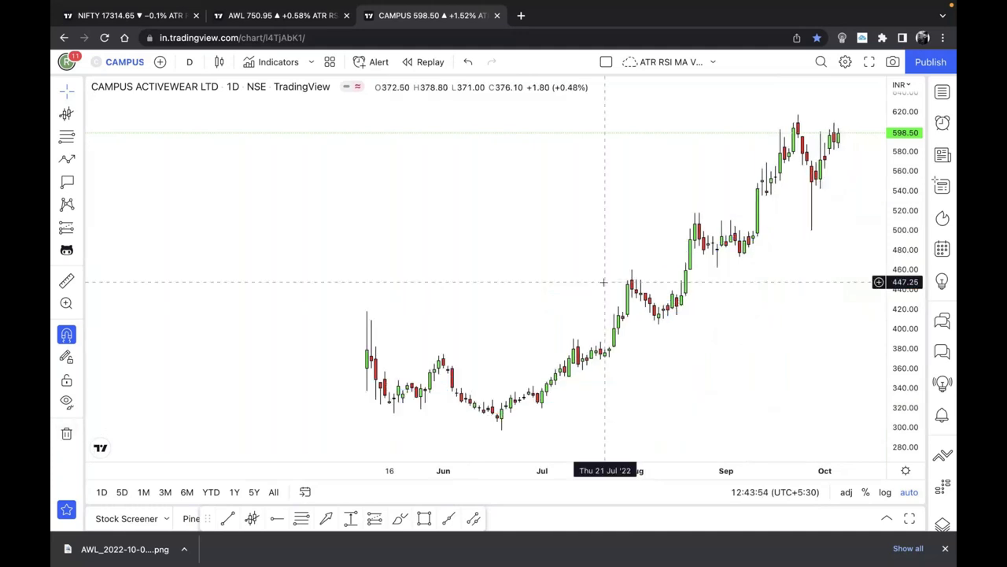
Step: Anchor a VWAP at the 29 August 2022 candle on the cleared chart
scroll(604, 281, up, 2)
scroll(604, 281, up, 2)
scroll(603, 281, up, 1)
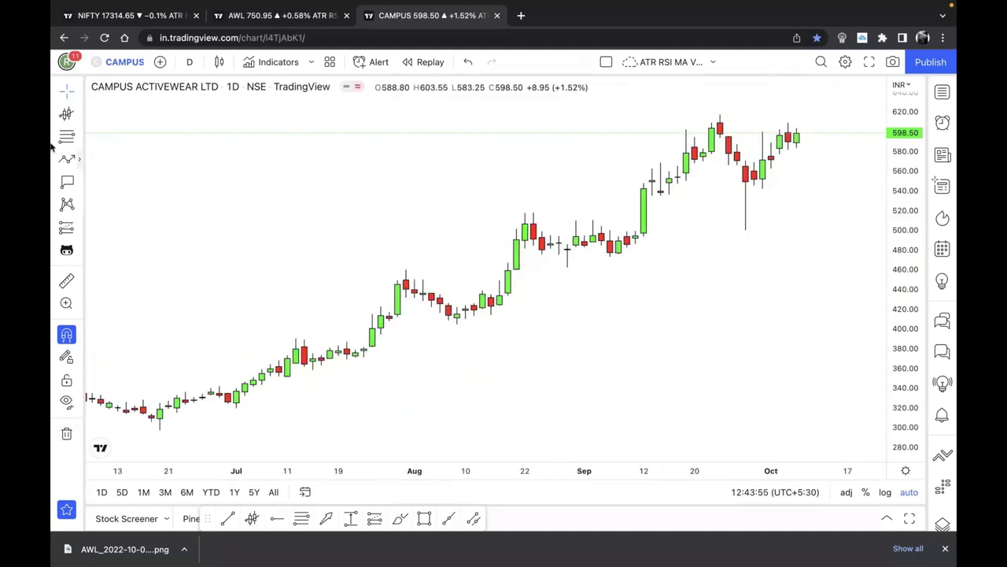
click(567, 270)
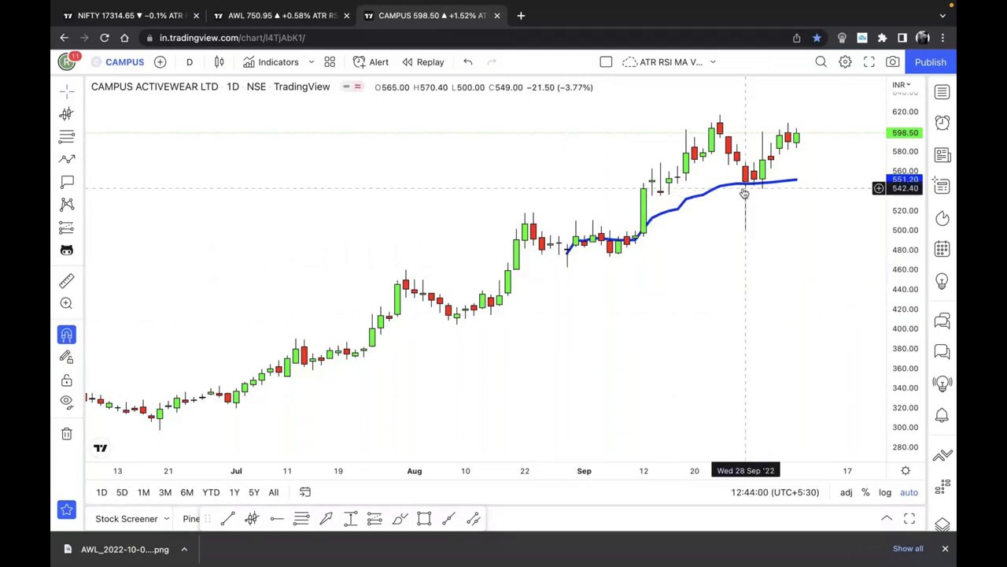
Step: Place a text note below the mid-September candles beginning "547.25 - 1% closing = red candle"
drag(699, 229, 848, 279)
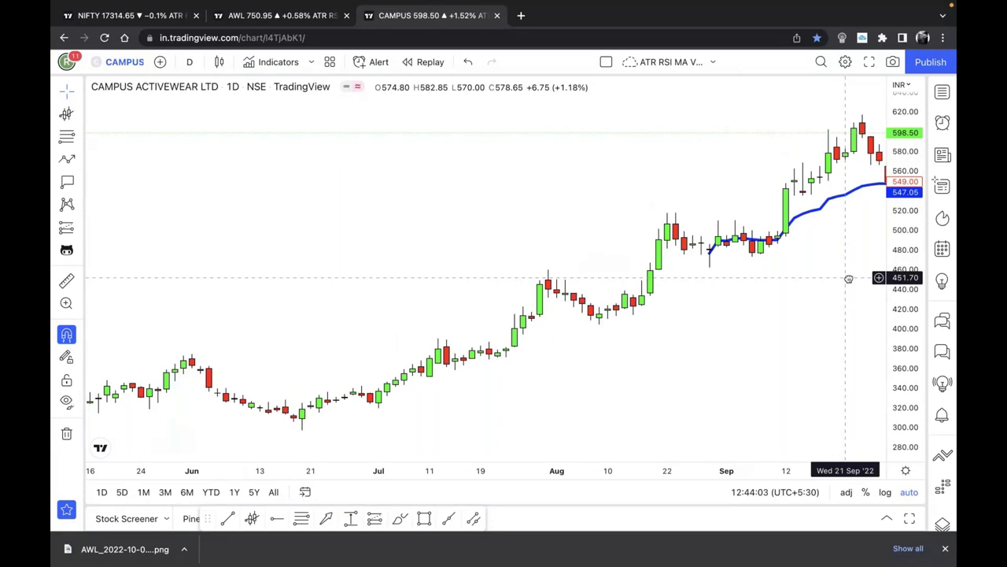
scroll(810, 276, up, 3)
drag(795, 279, 764, 288)
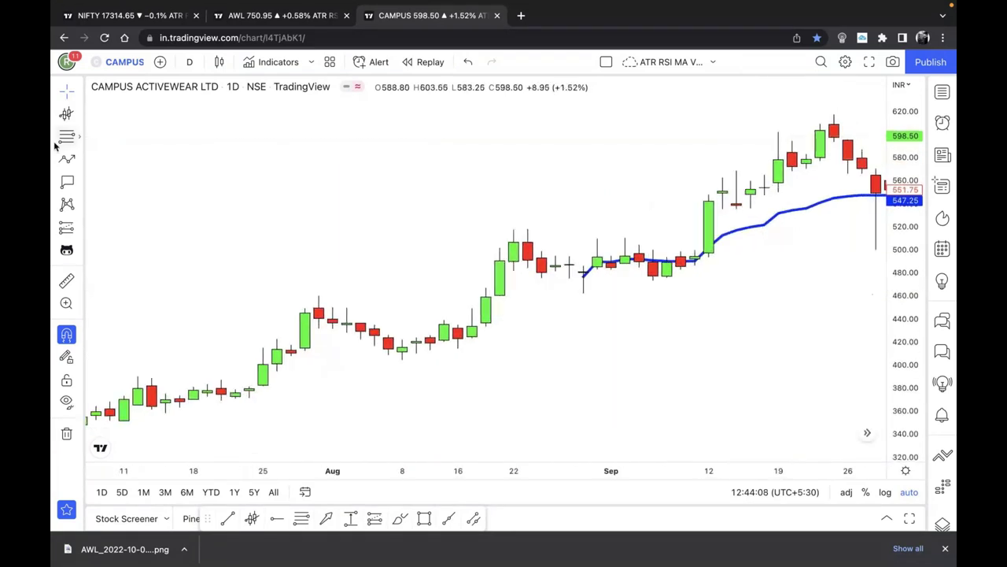
click(57, 182)
click(108, 86)
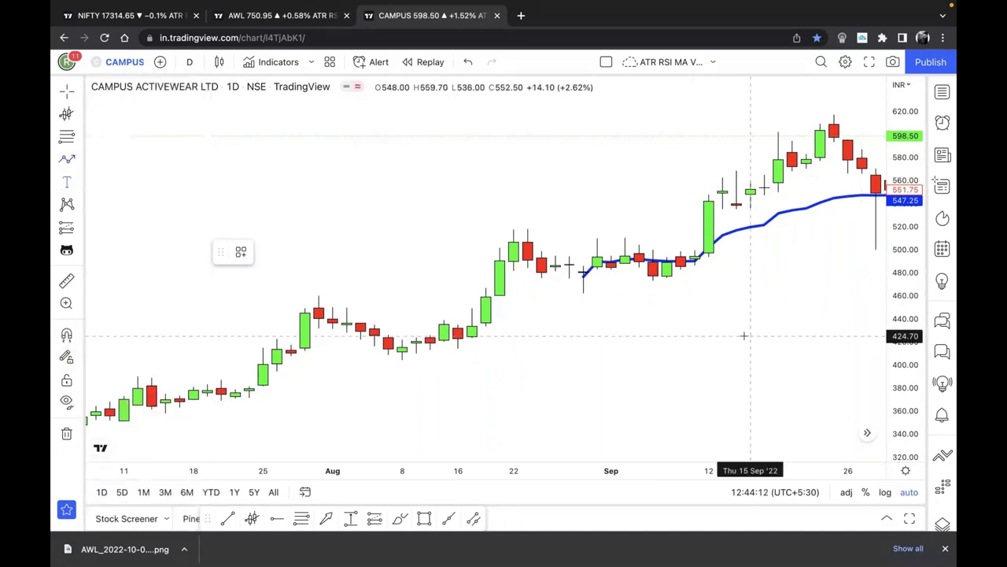
click(750, 309)
text(547.25 - 1)
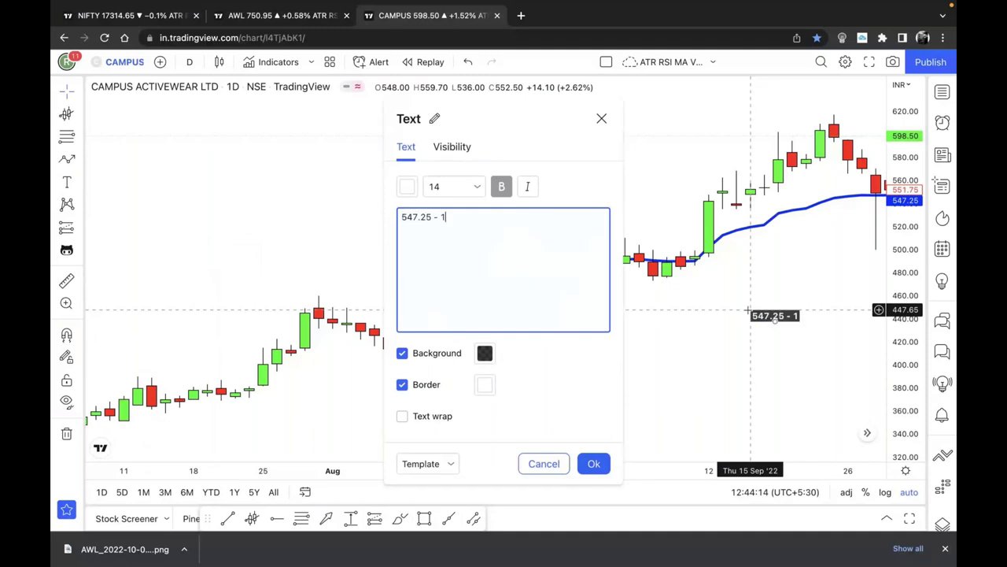
text(% closing)
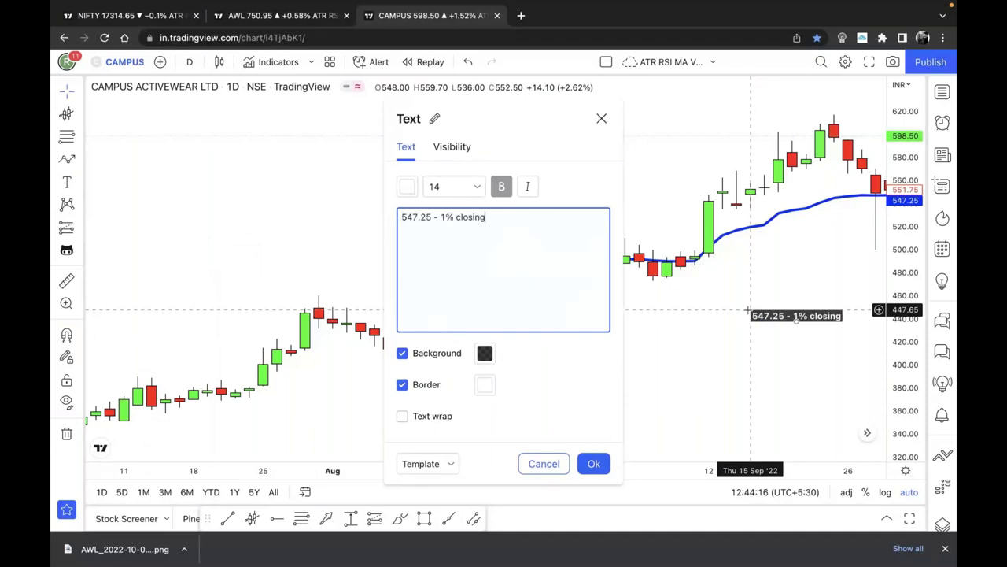
text( = red candl)
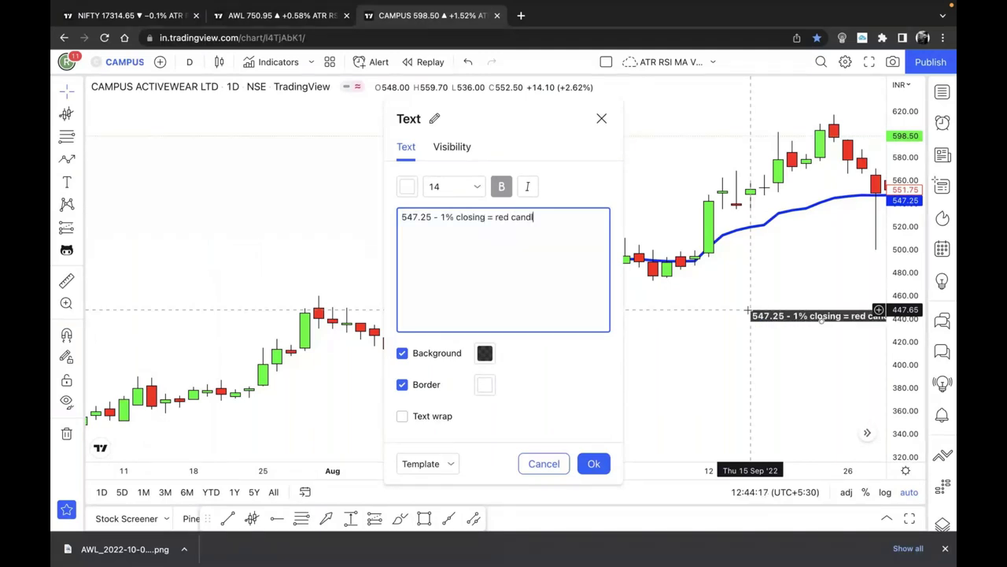
text(e)
Step: Continue the note after a blank line with "i would have exited and said" and "avwap support not valid now"
key(Return)
key(Return)
text(i would have exited )
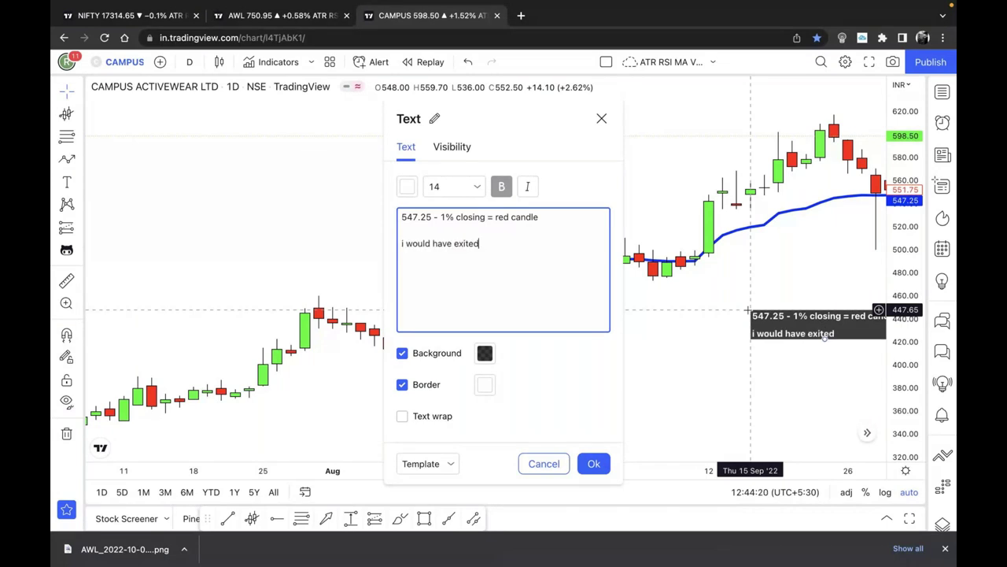
text(and s)
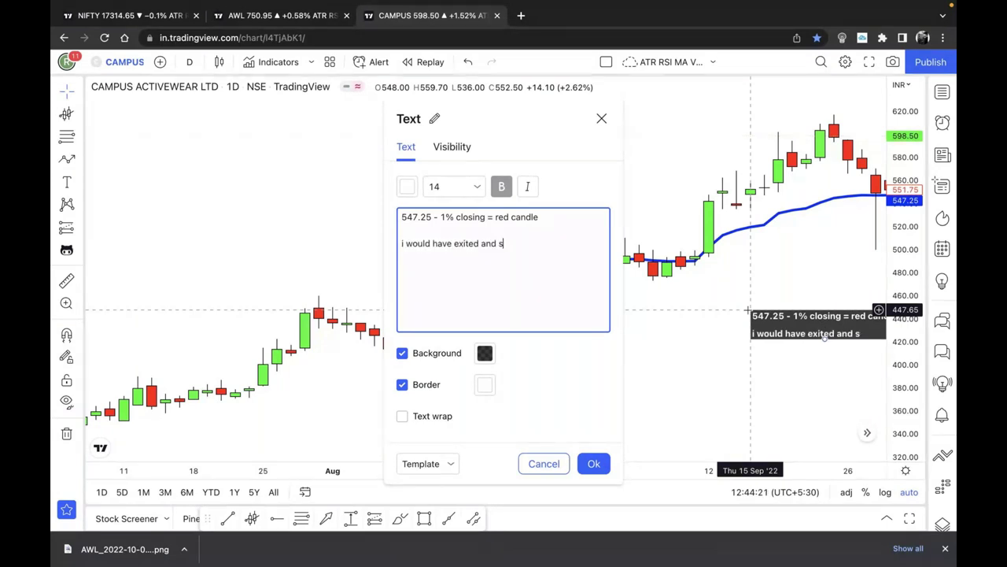
text(aid)
key(Return)
text(avwap support not valid now)
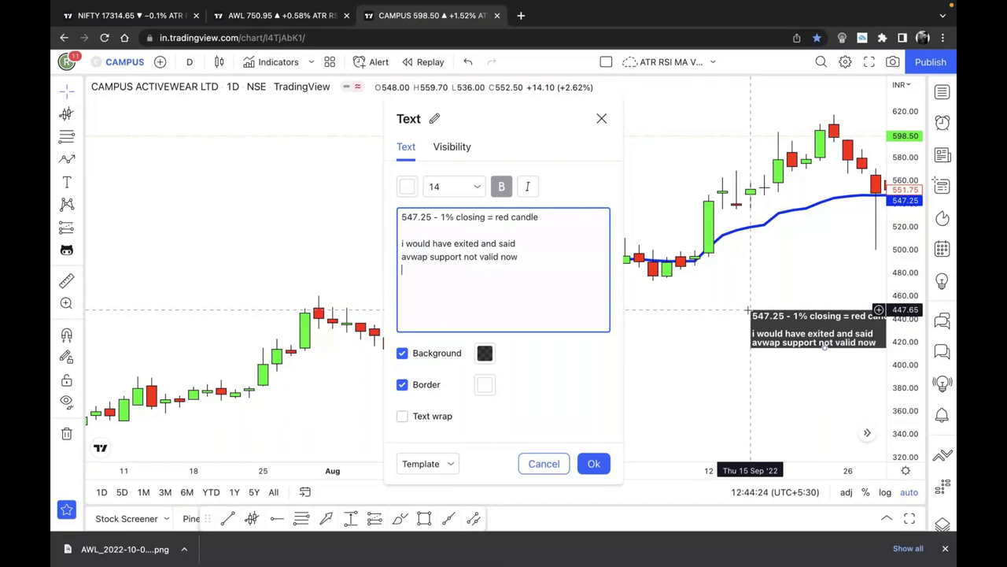
Step: Finish the note with "but if wick rejection", "and closing above avwap" and, after a blank line, "wick low closing support"
key(Return)
key(Return)
text(but if)
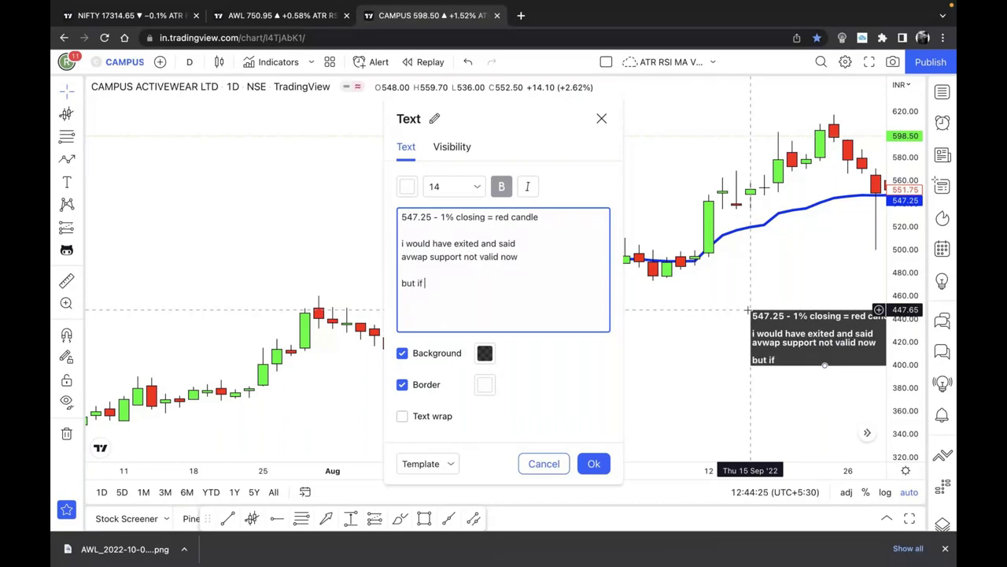
text( wick rejection)
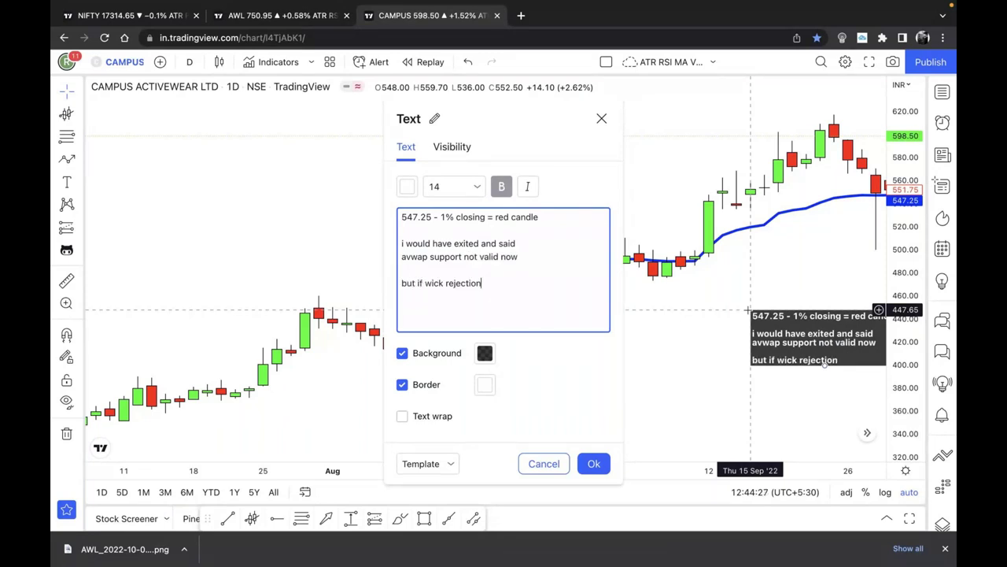
key(Return)
text(and closing above avwap)
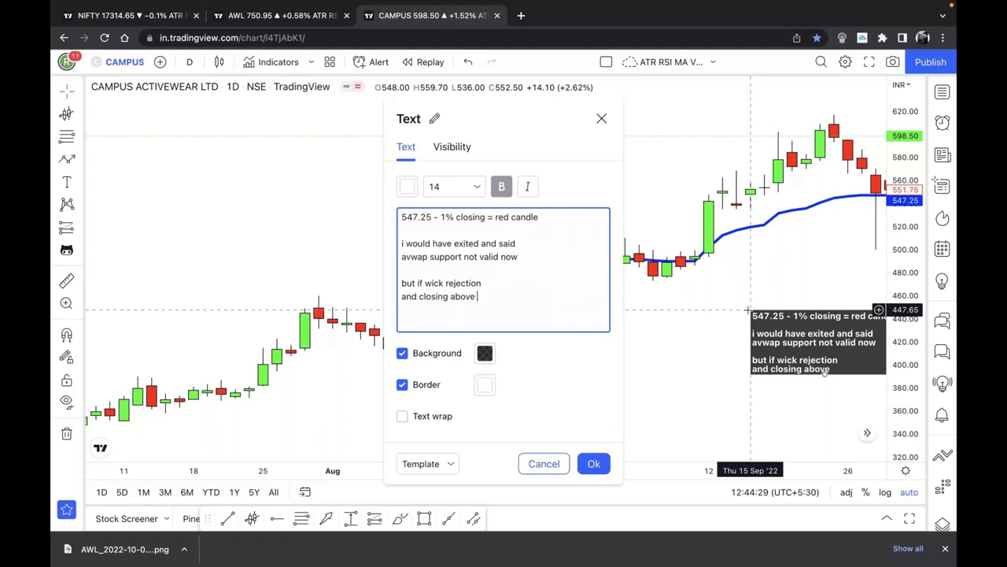
key(Return)
text(wick low clo)
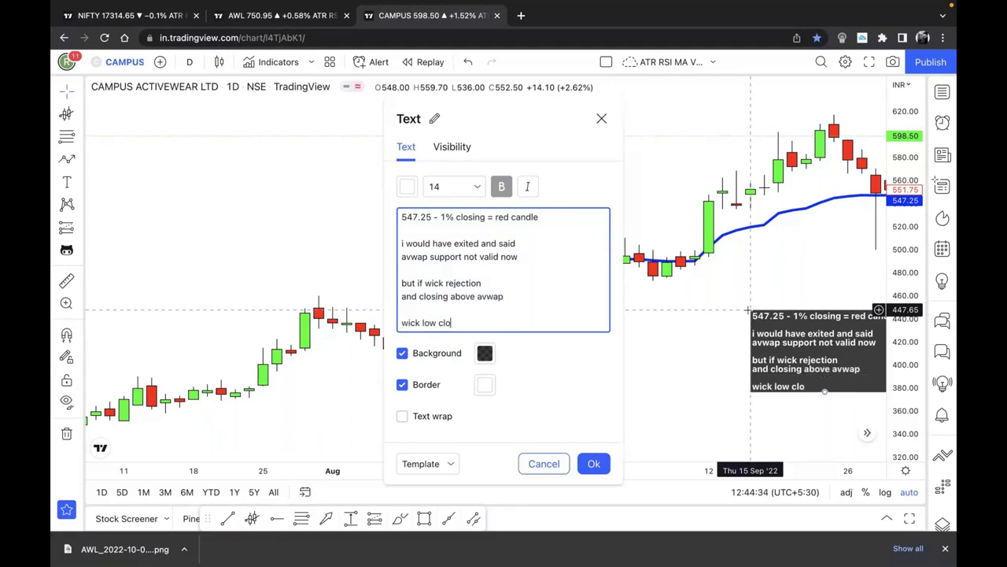
text(sing support)
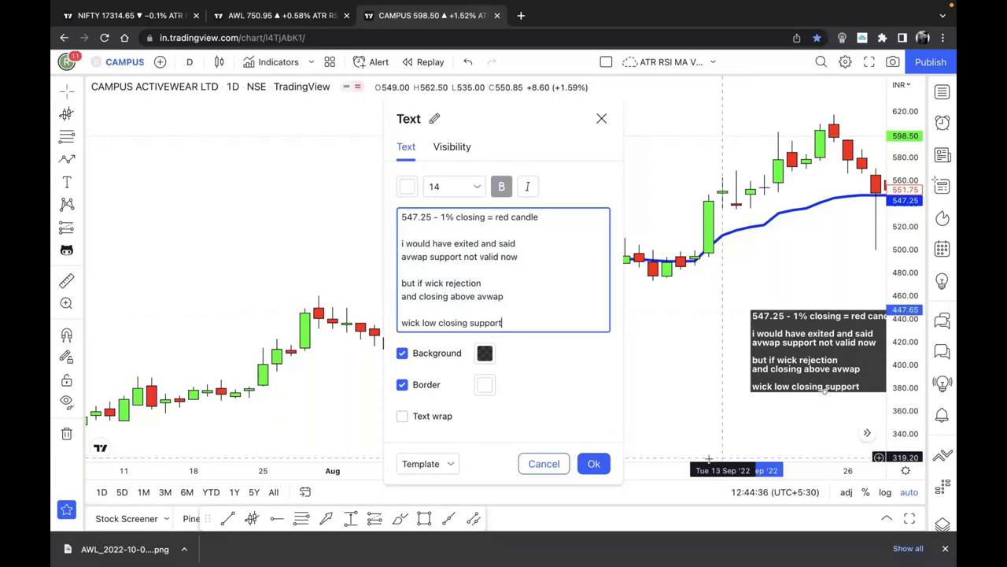
click(728, 359)
Step: Anchor a VWAP at the 1 June 2022 swing high and draw a horizontal ray from the 29 June high at 342.30
scroll(693, 354, right, 2)
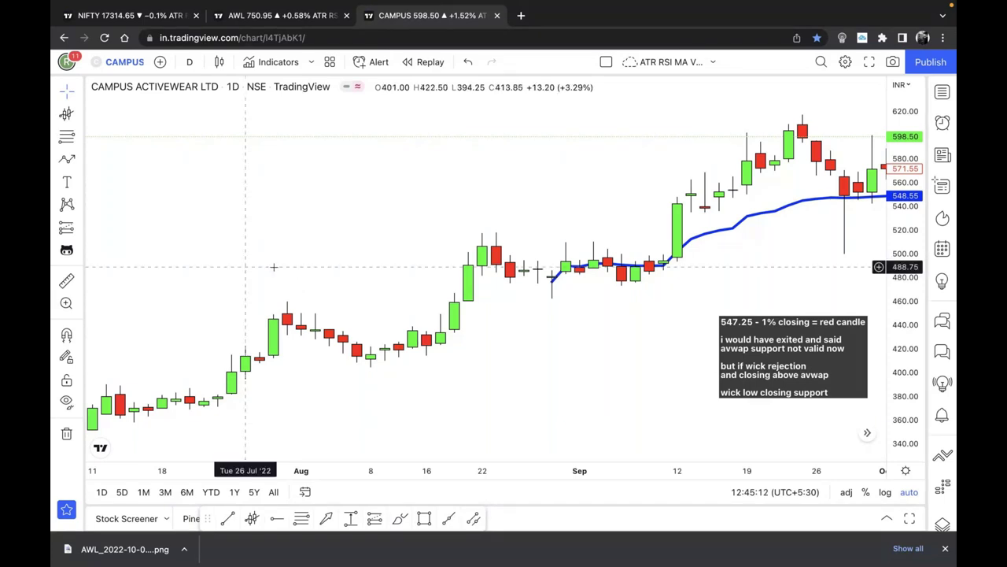
scroll(274, 268, left, 10)
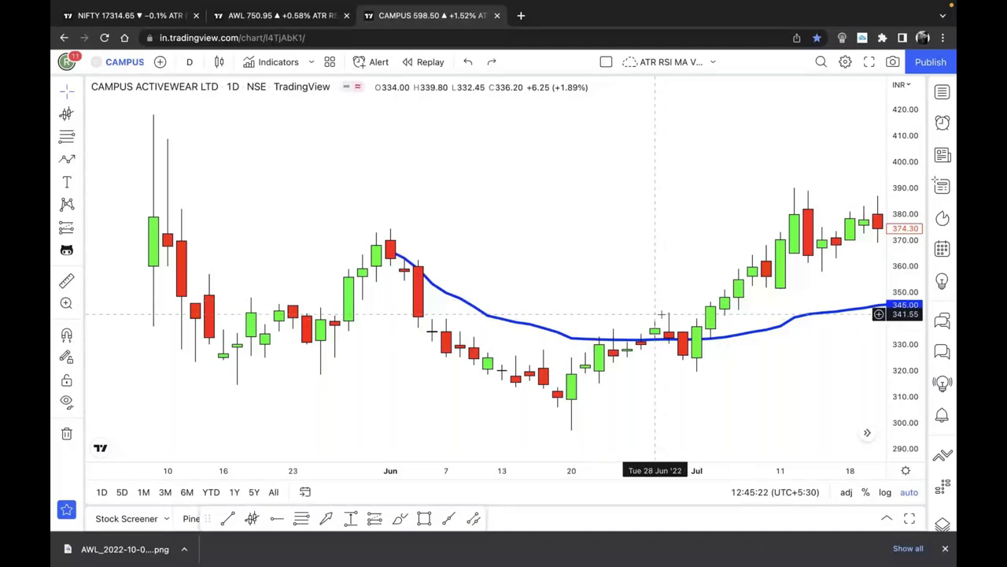
click(63, 334)
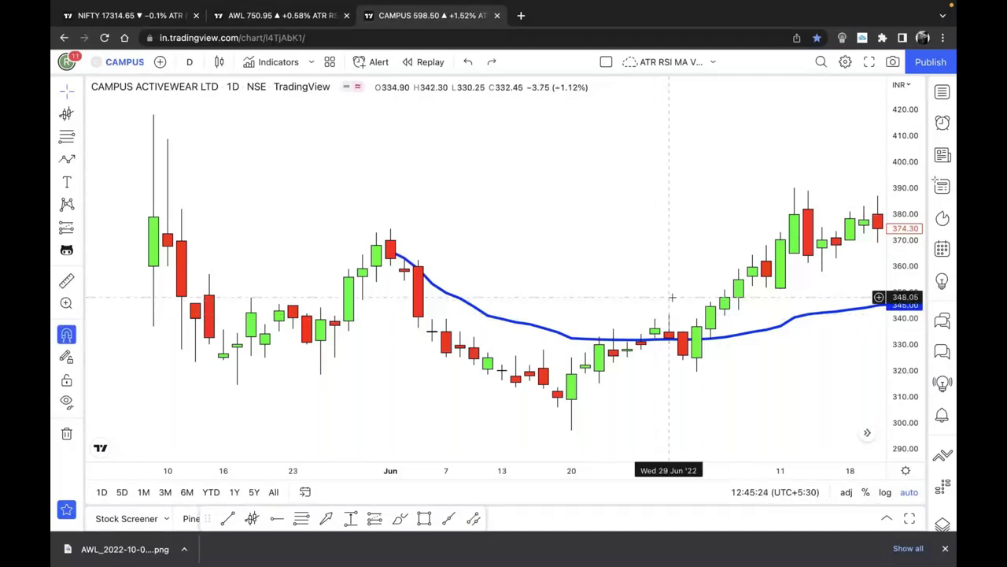
key(alt+j)
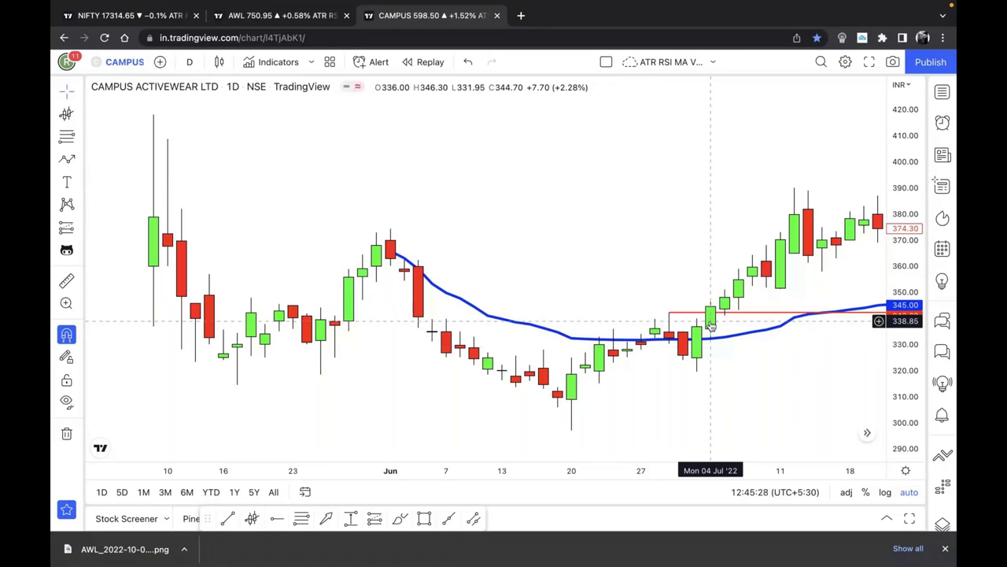
Step: Add another anchored VWAP starting at the 20 June 2022 swing-low candle
click(66, 114)
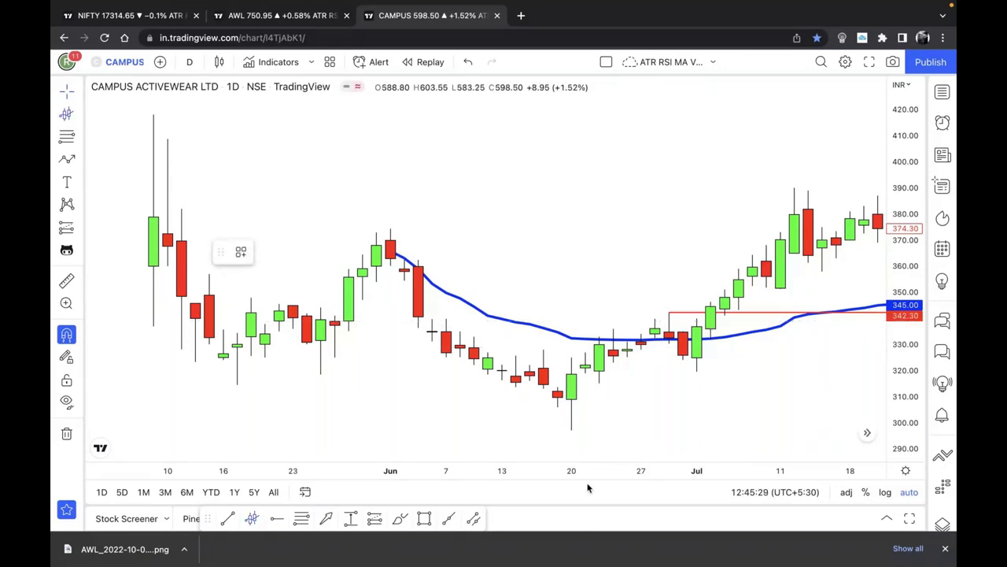
scroll(826, 424, left, 5)
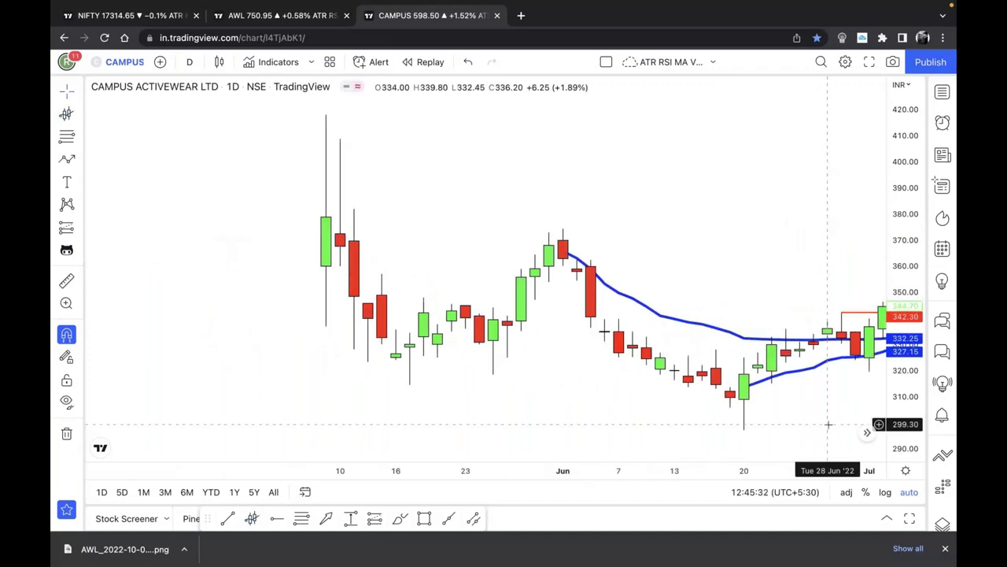
scroll(828, 423, up, 3)
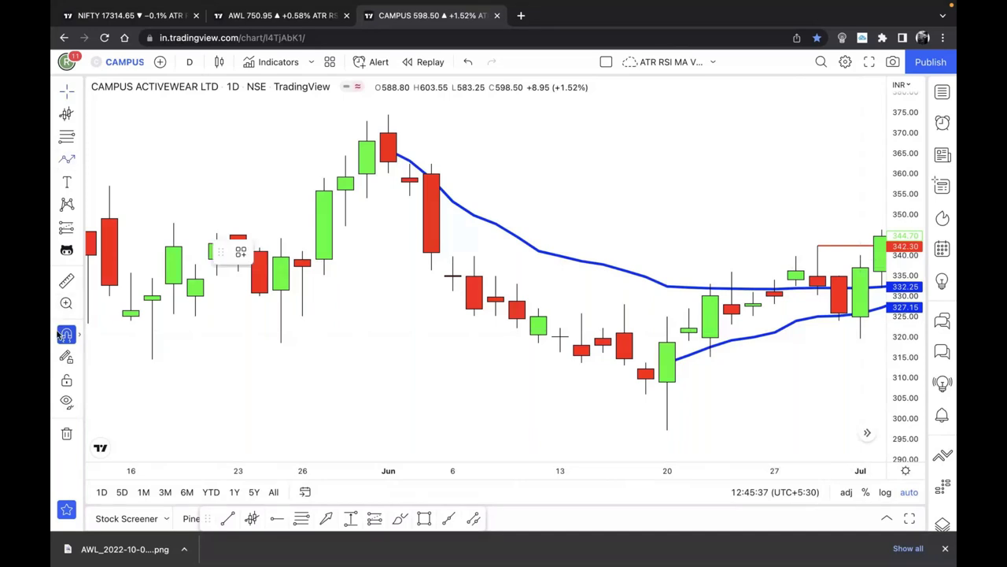
Step: Draw an arrow pointing to the 29 June high at the ray's start and another pointing up below the 30 June candle
key(ctrl+v)
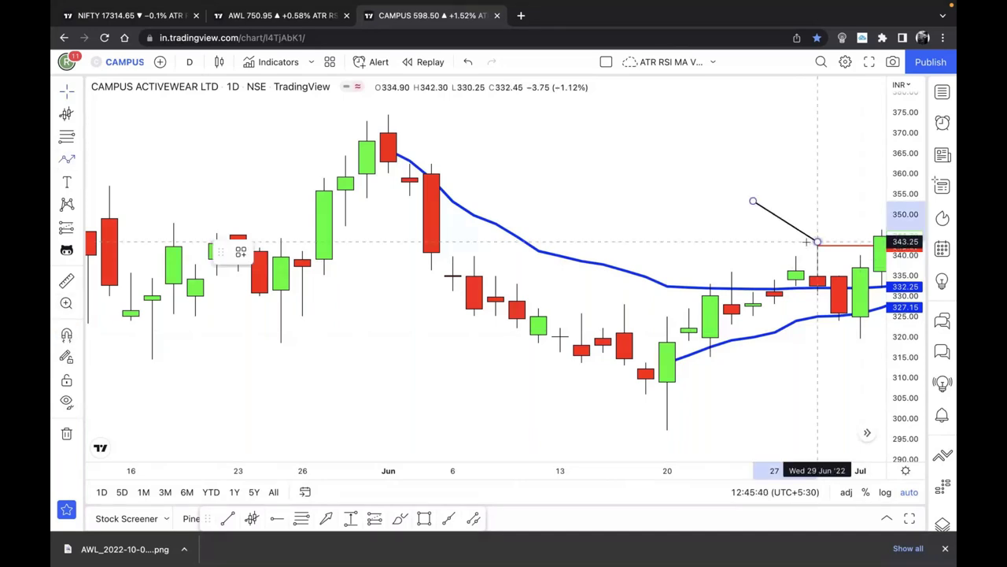
click(67, 158)
click(839, 375)
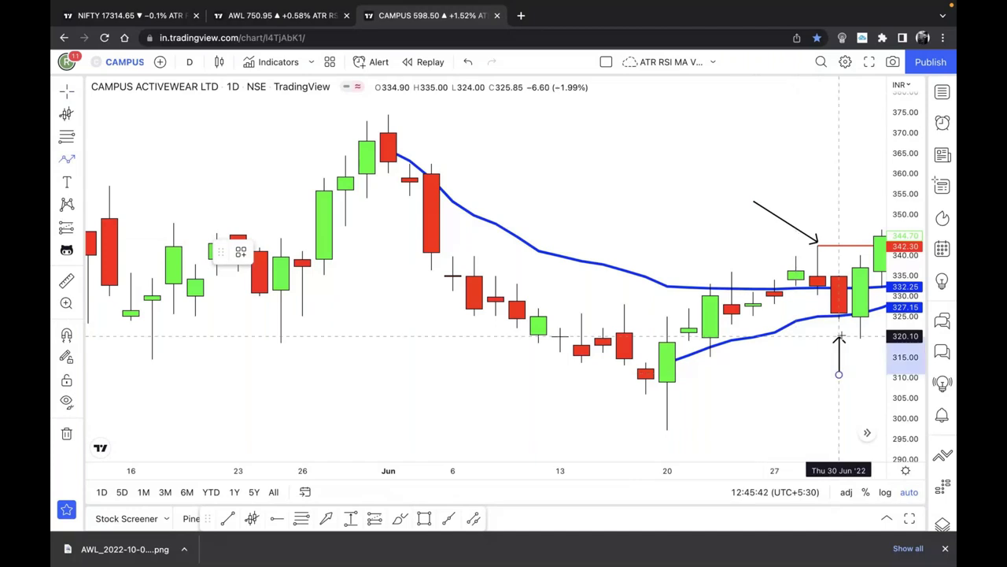
click(839, 327)
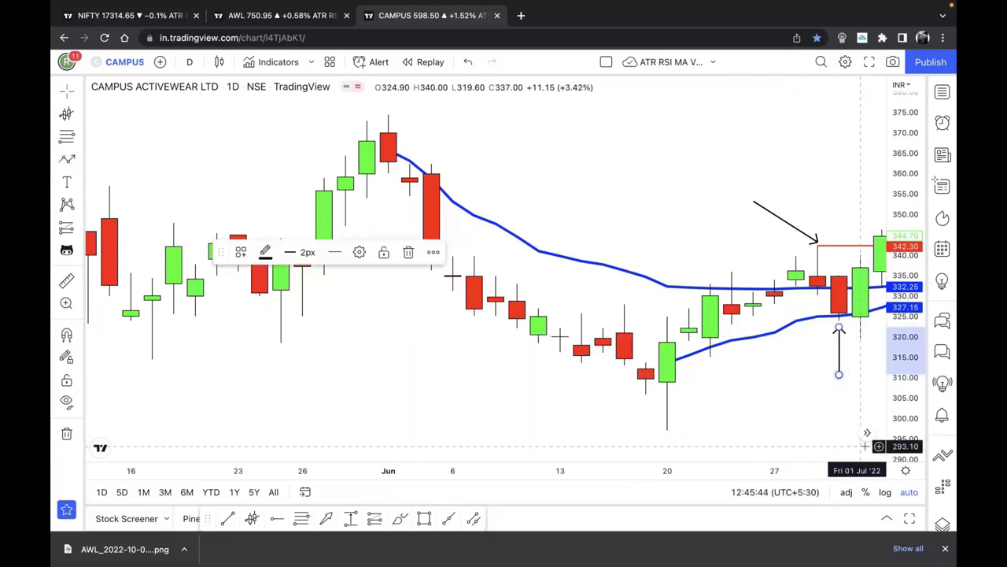
Step: Delete the upward arrow below the 30 June candle and recolour the VWAP anchored at 20 June light green
click(838, 318)
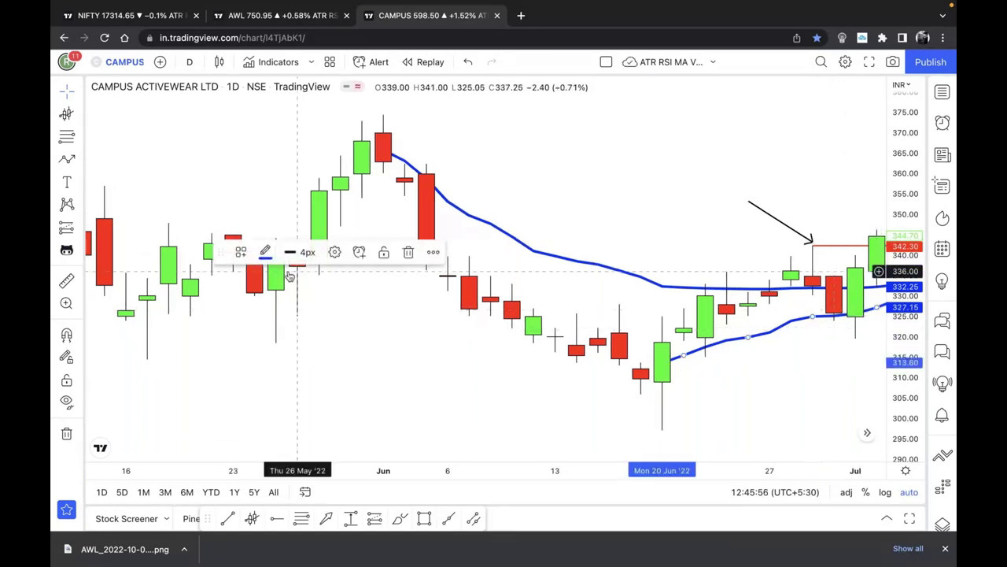
click(266, 252)
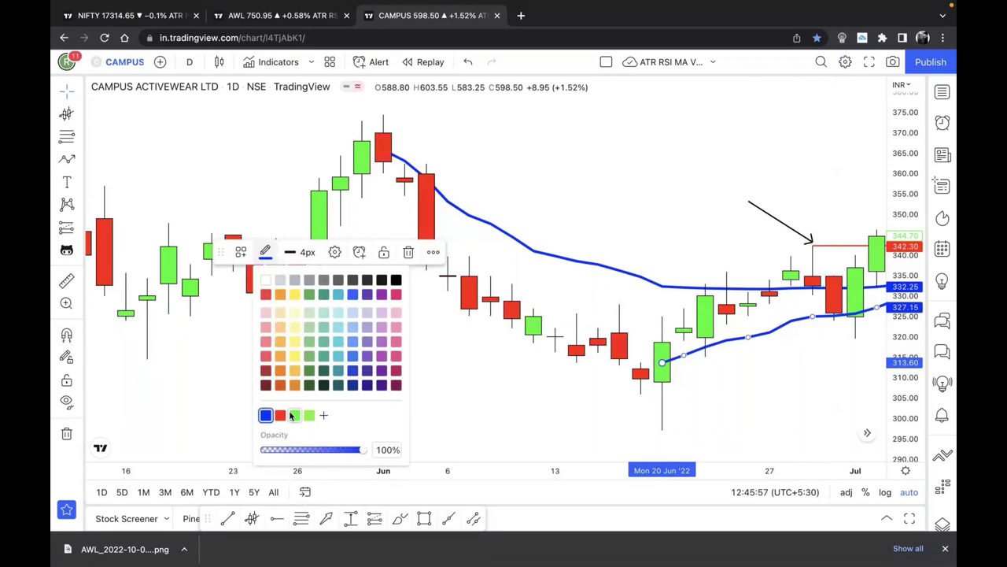
click(292, 414)
click(832, 347)
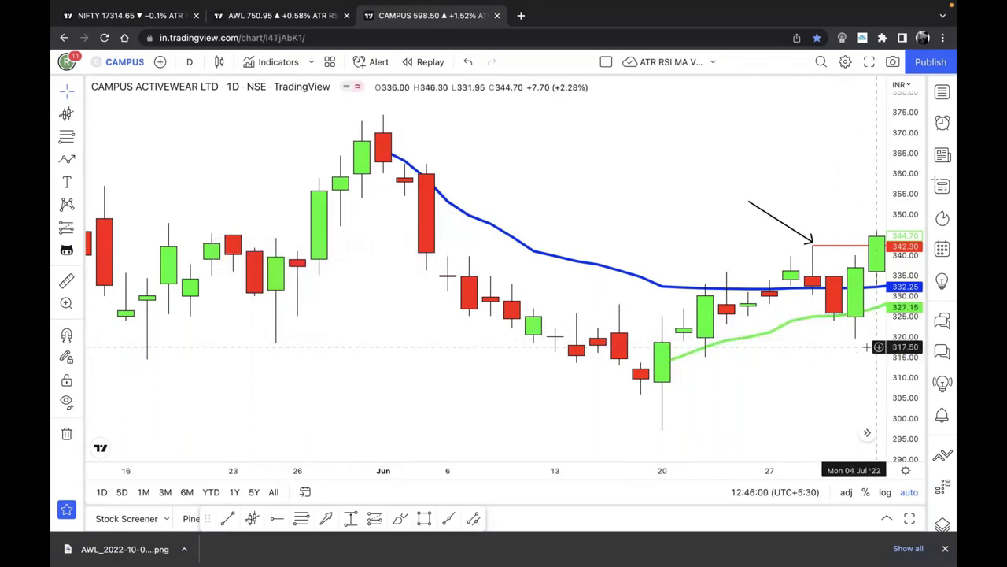
Step: Add a text note reading "327-1% = 325 daily closing basis" and "entry 344" and place it beneath the late-June candles
click(770, 373)
text(3)
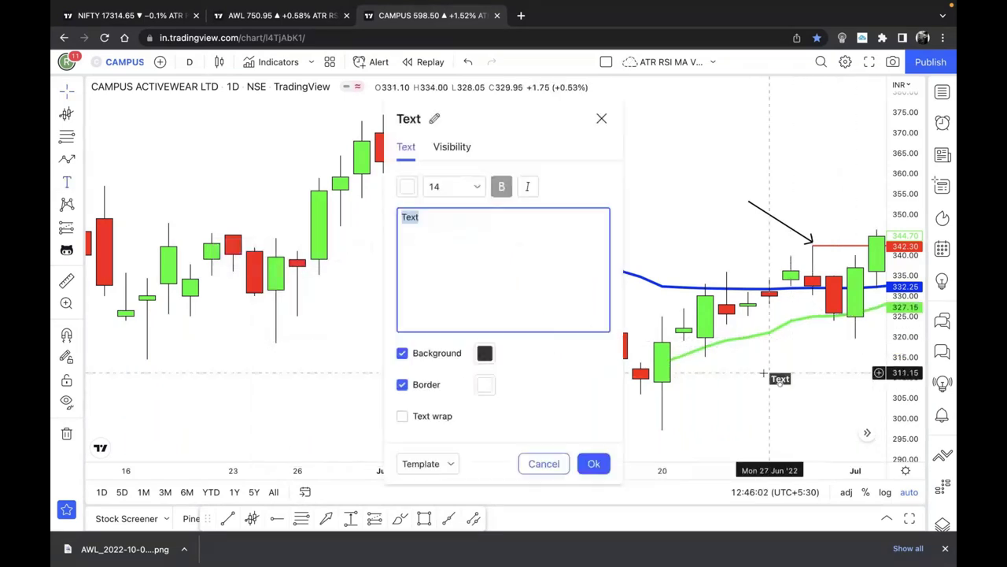
text(27-1%)
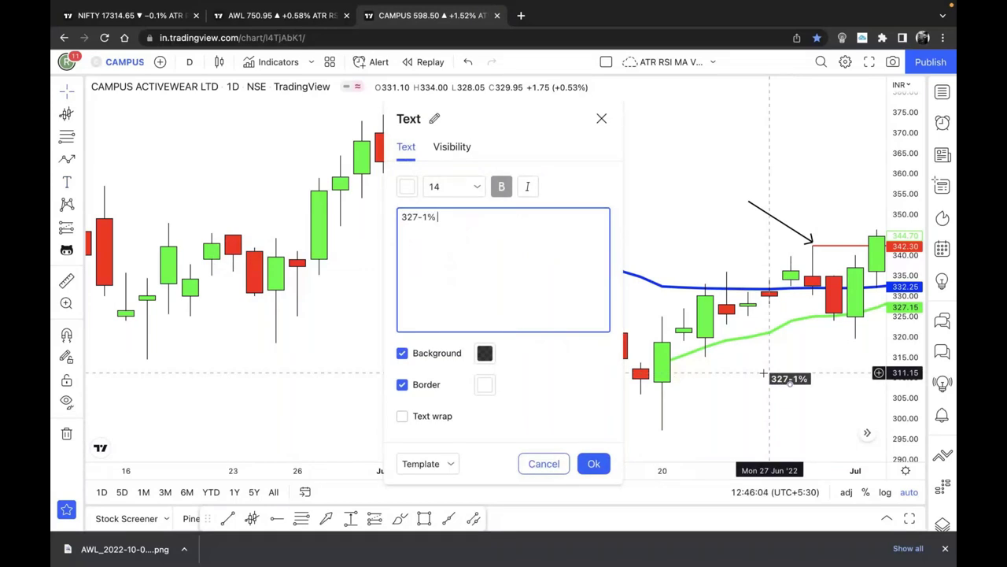
text( = 325)
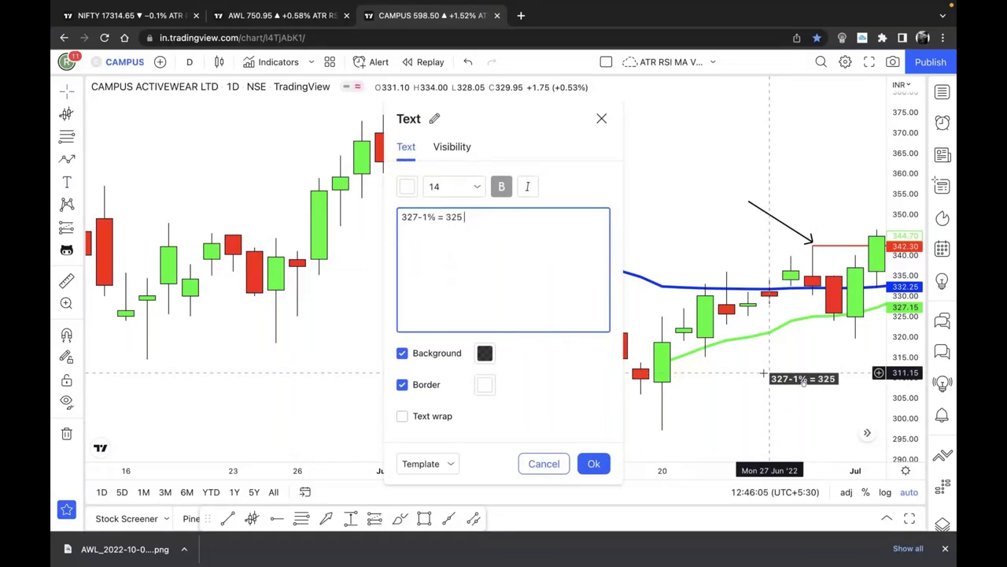
text( aiily closing basis)
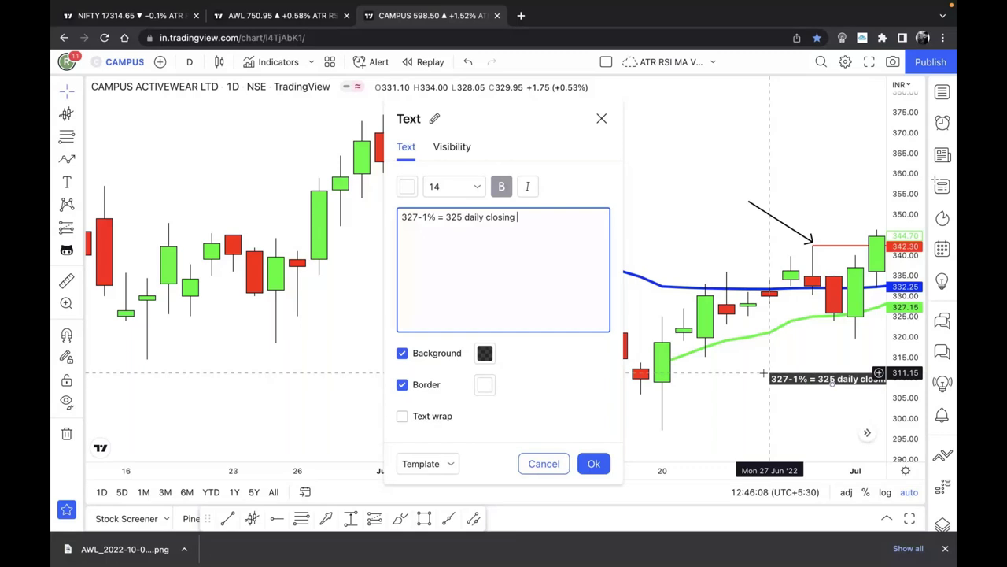
key(Return)
key(Return)
text(entry)
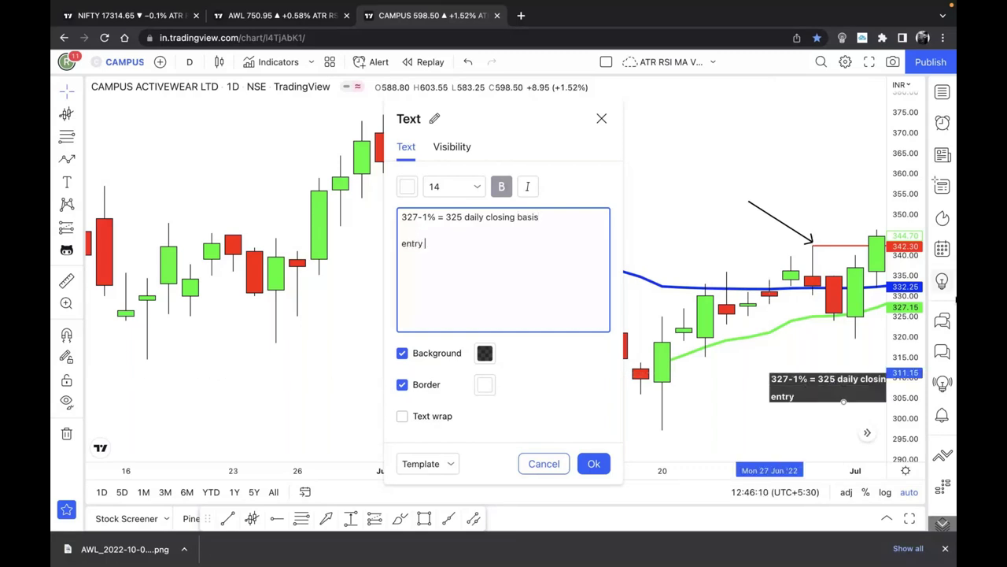
text( 344)
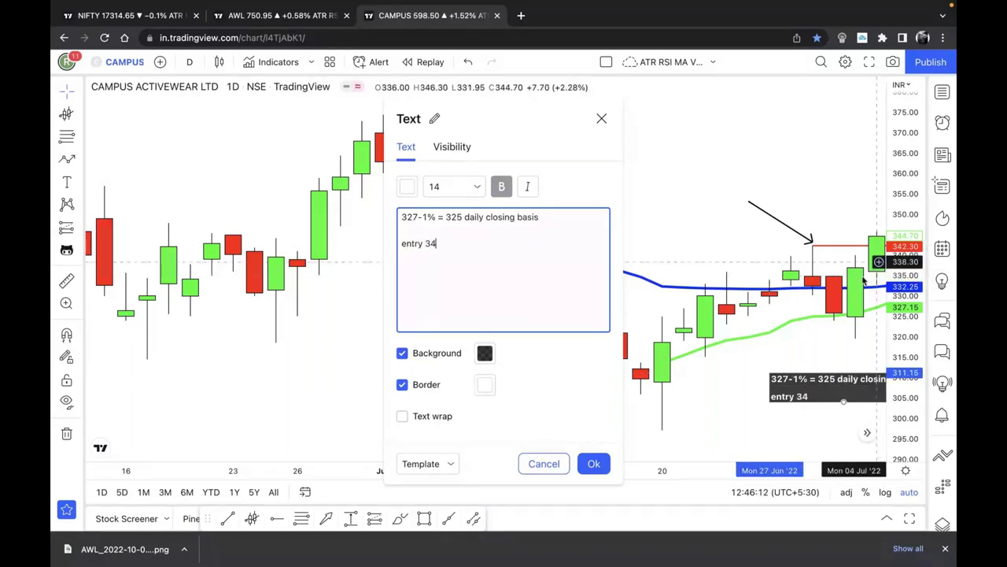
click(602, 464)
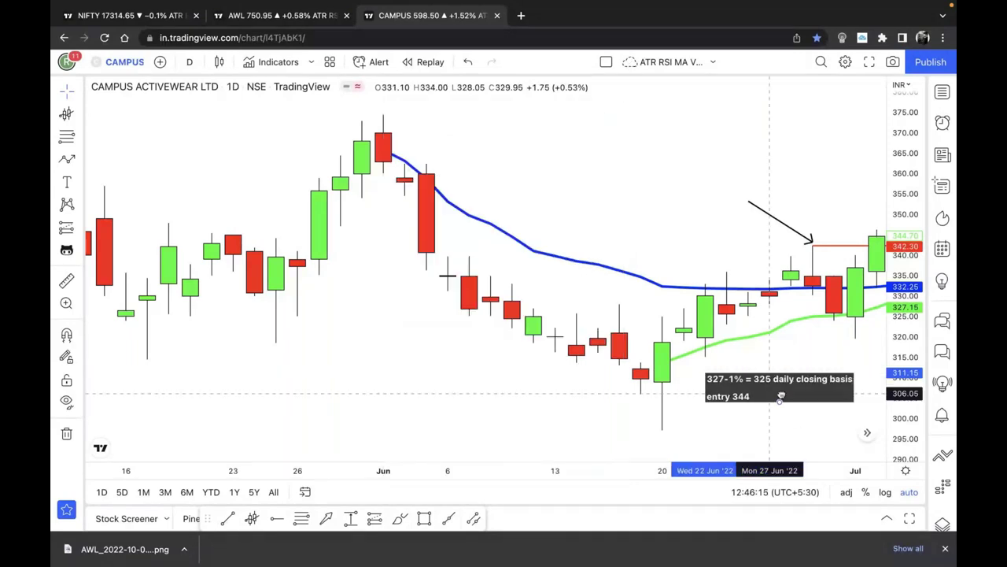
scroll(709, 233, up, 3)
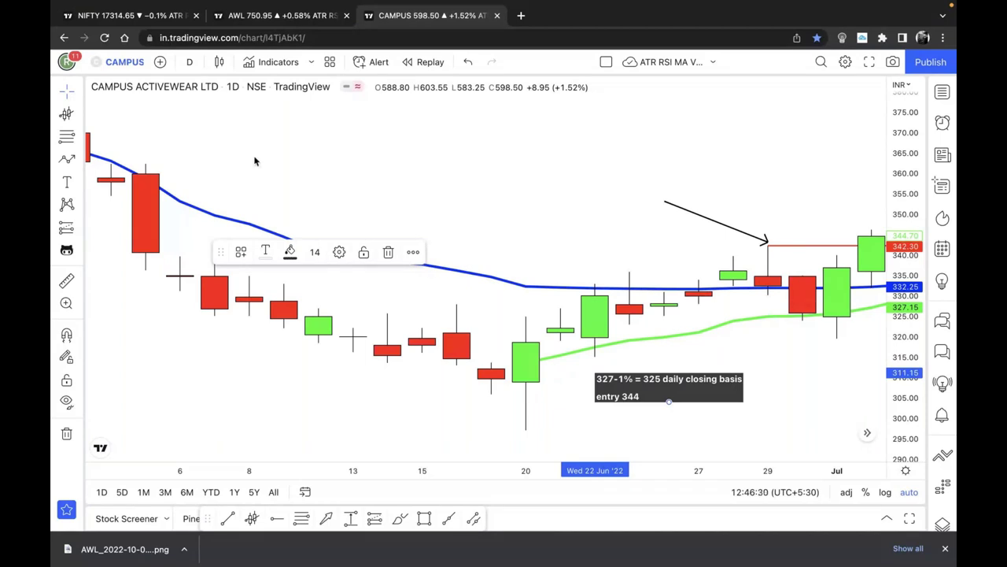
Step: On the annotated AWL replay chart, review the anchored VWAP's style and input settings and briefly show the volume bars
key(ctrl+shift+Tab)
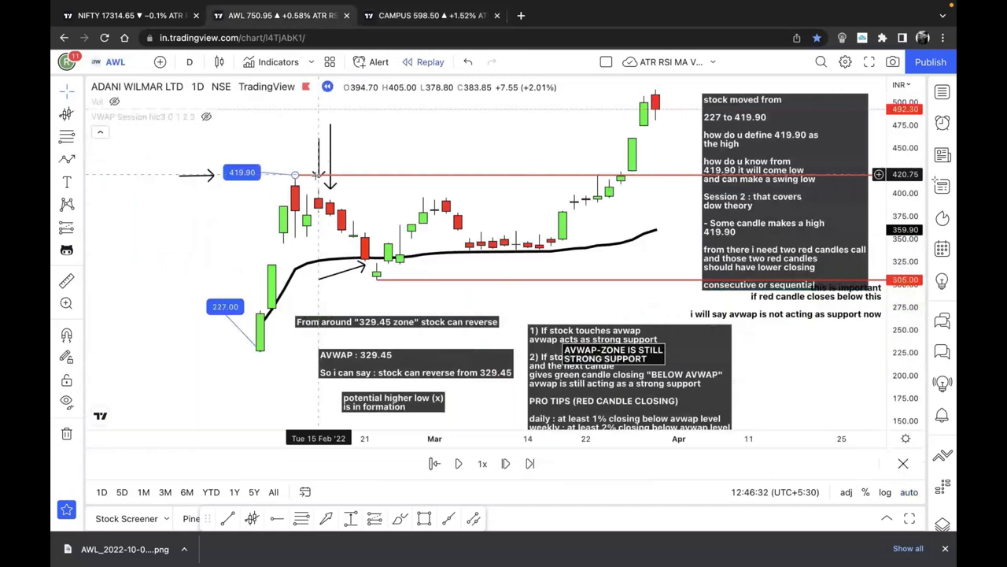
double_click(259, 322)
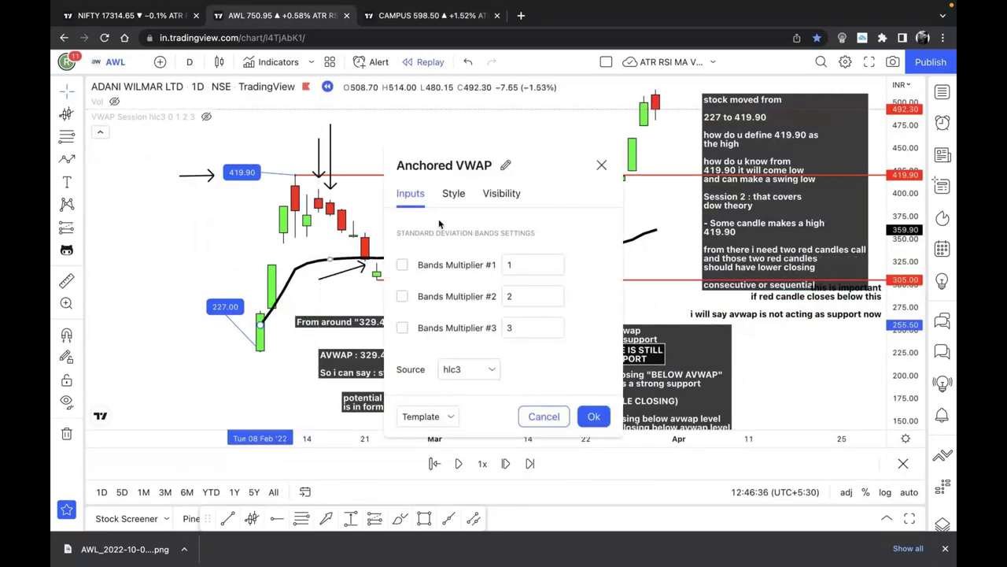
click(453, 193)
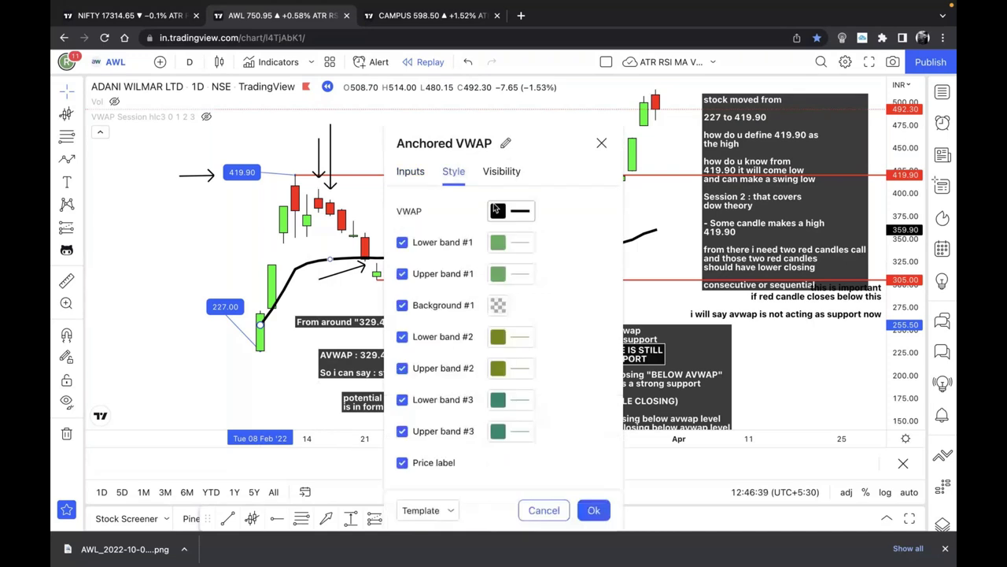
click(409, 173)
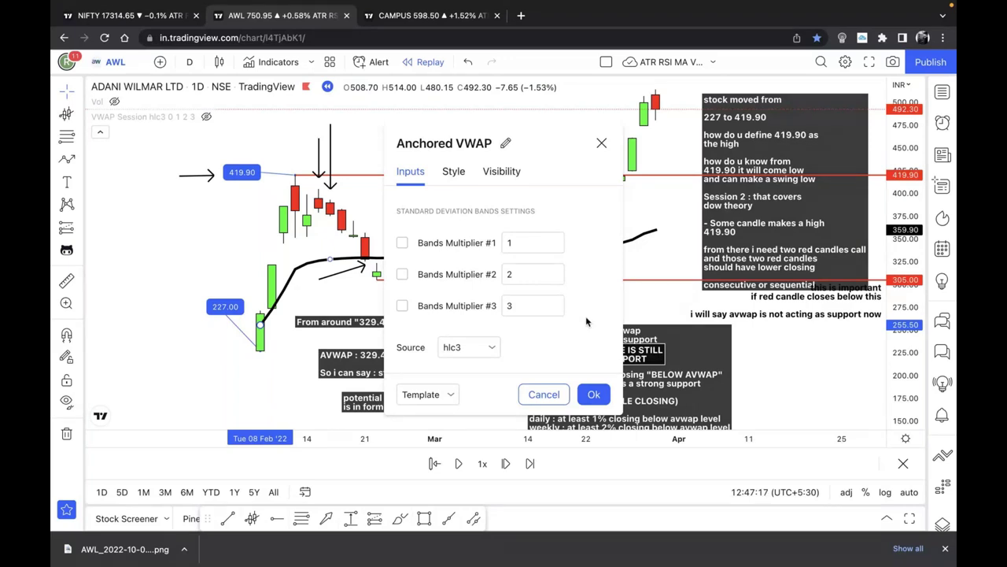
click(114, 103)
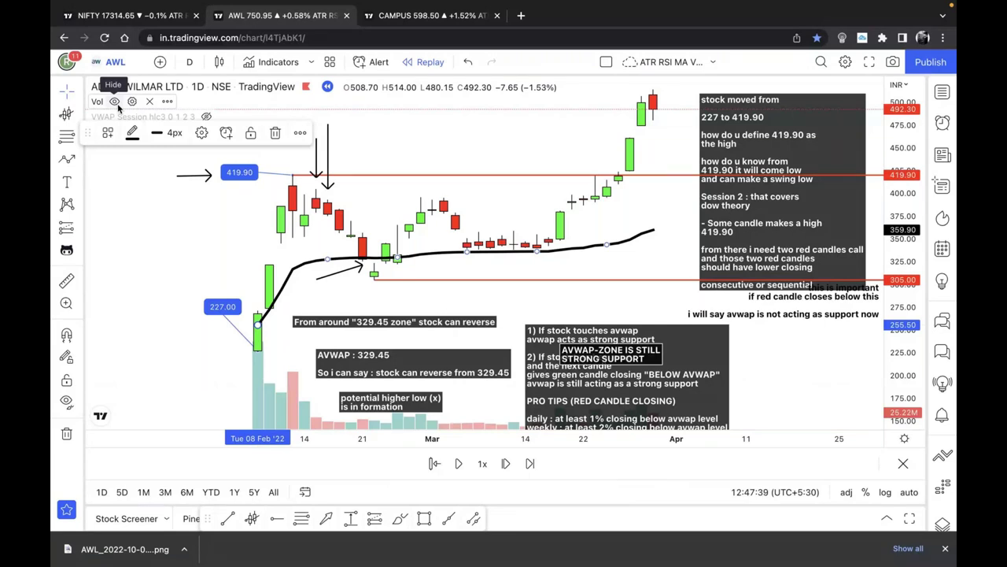
click(116, 102)
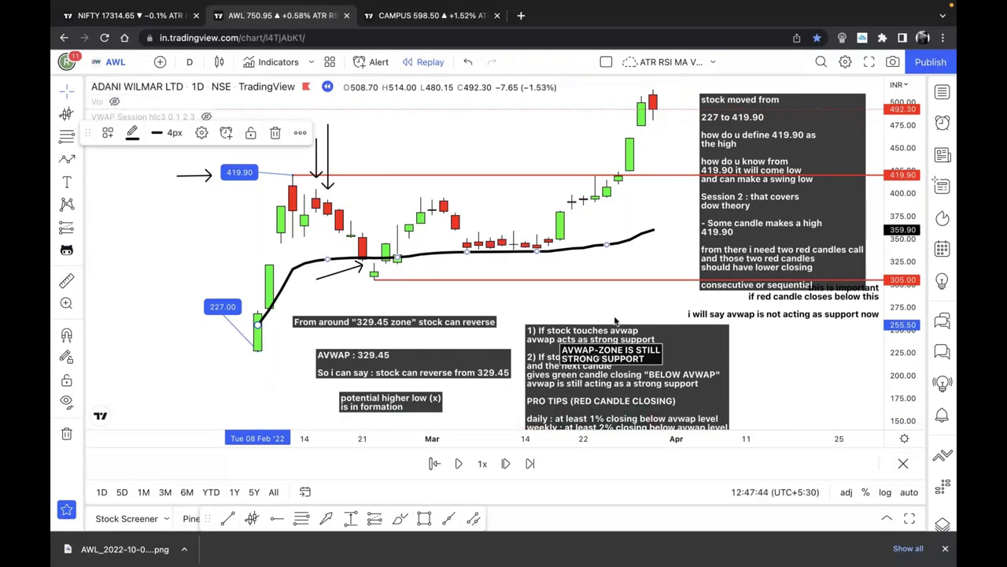
Step: Open the SuperTrends layout, switch it to AWL on the 1-day interval and clear its drawings
key(ctrl+Tab)
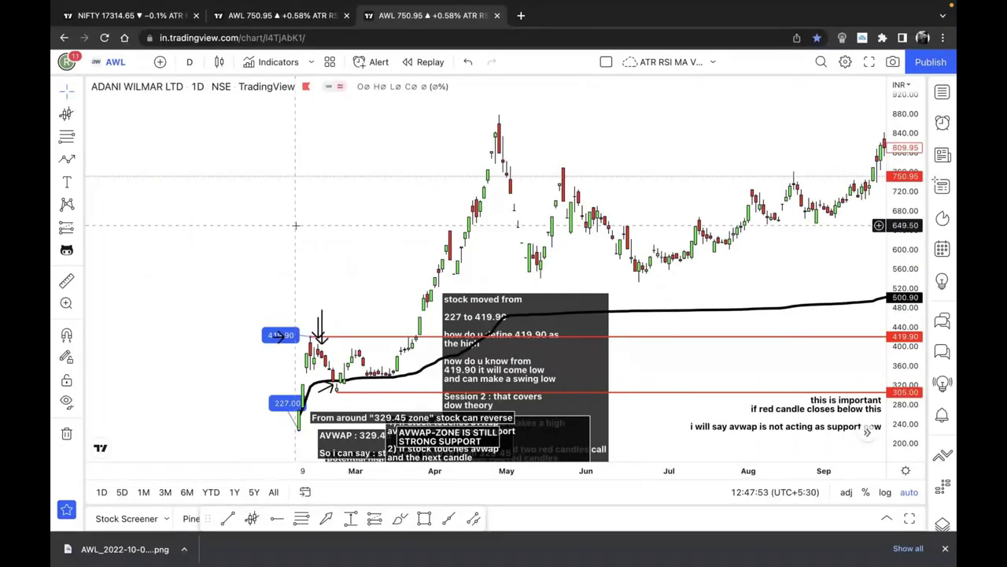
click(712, 61)
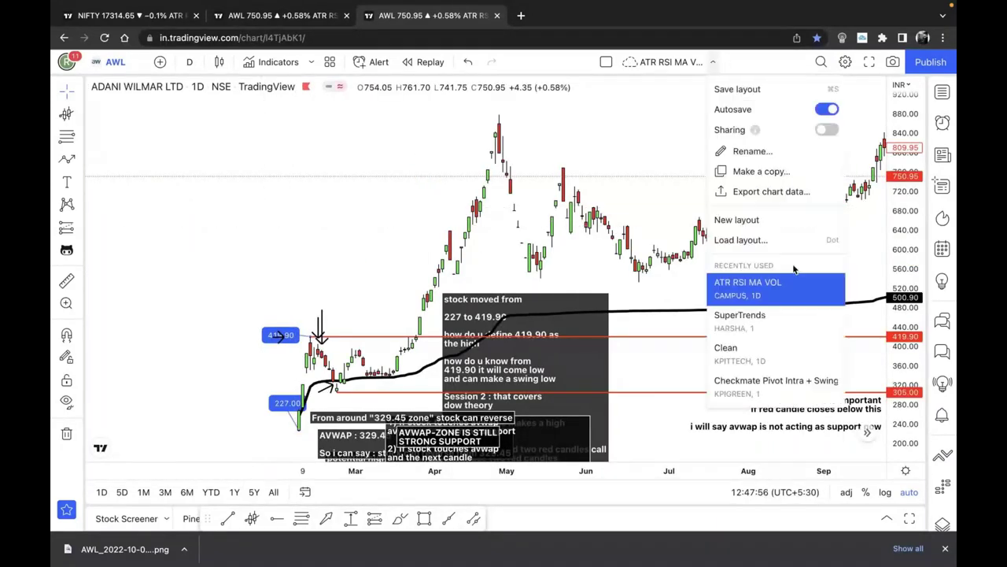
click(750, 327)
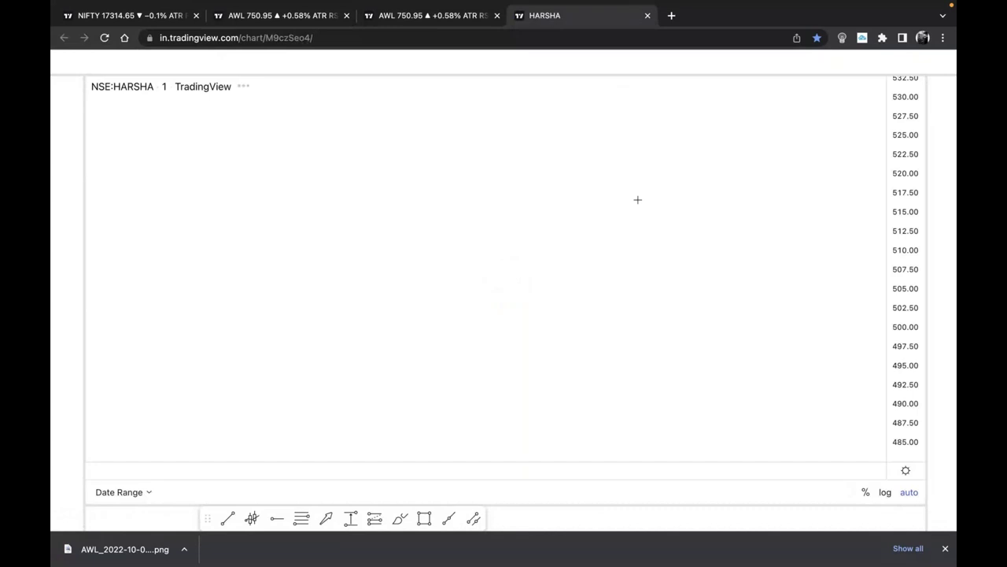
text(1D)
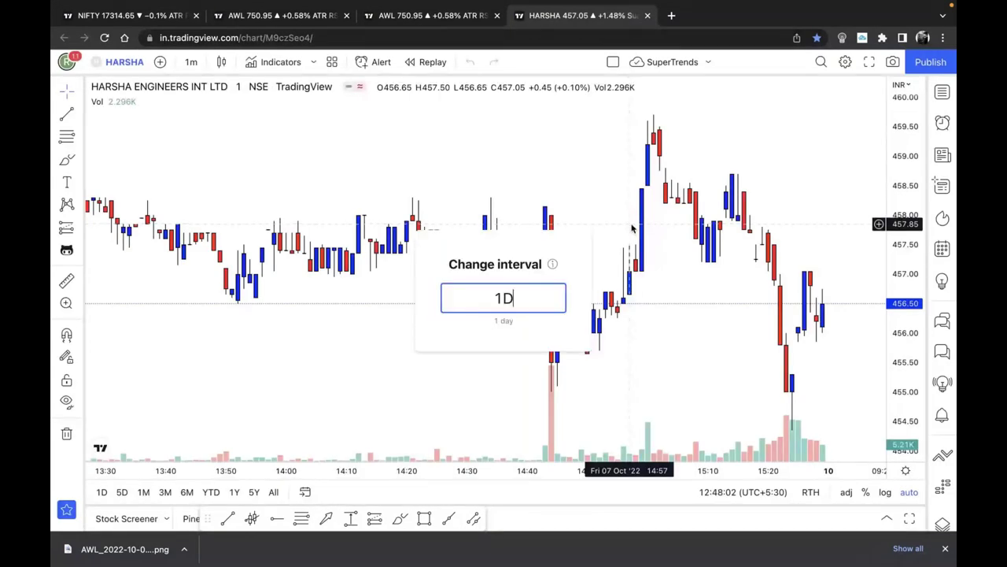
key(Return)
text(AWL)
key(Return)
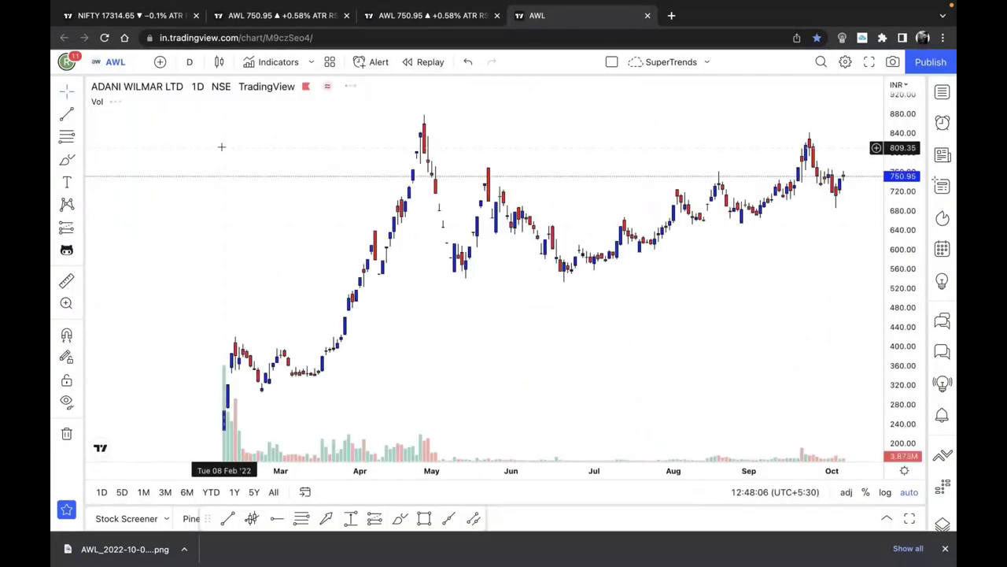
click(79, 435)
click(160, 473)
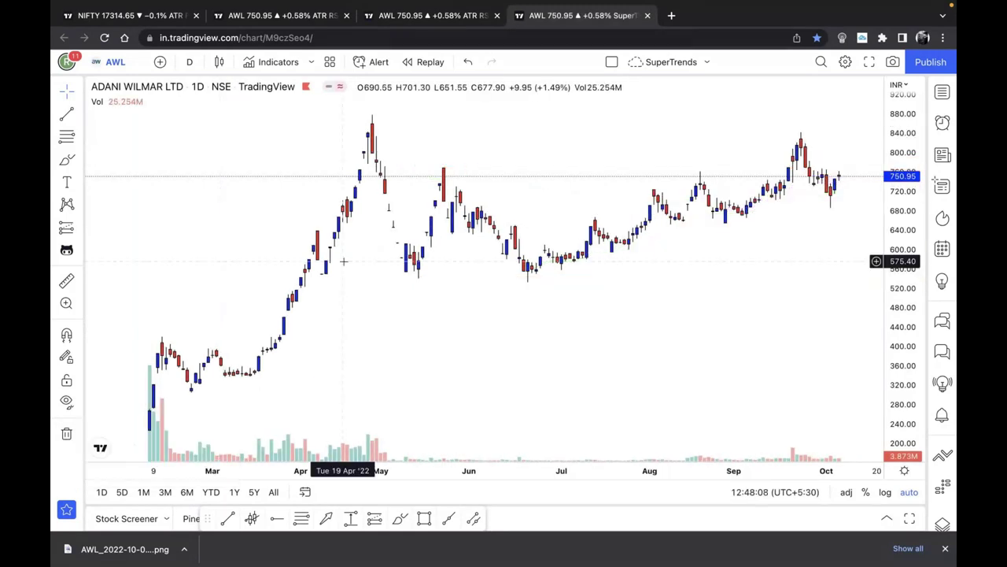
Step: Draw a horizontal ray snapped to the 24 May 2022 high at 769.00
scroll(343, 260, up, 1)
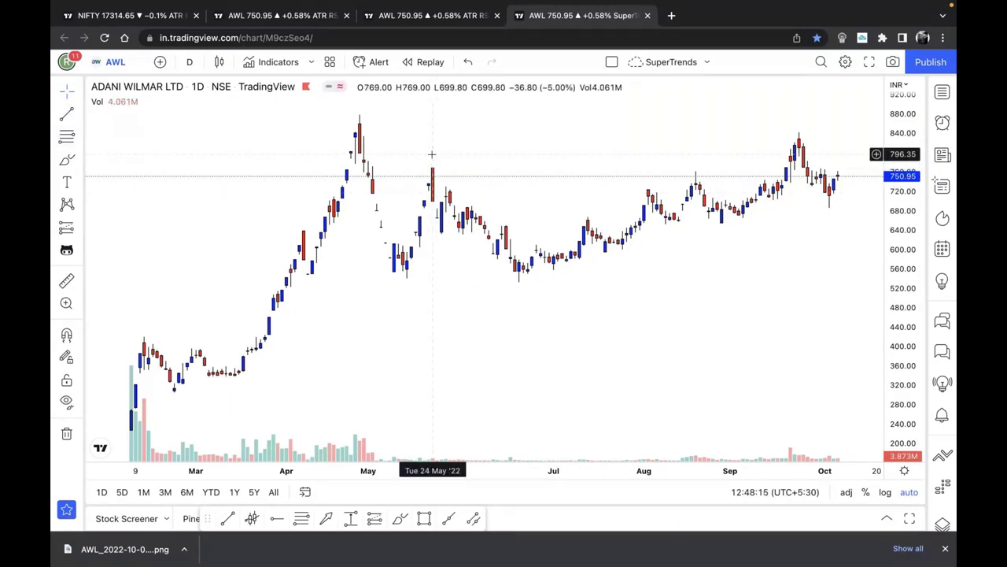
key(alt+j)
key(super+z)
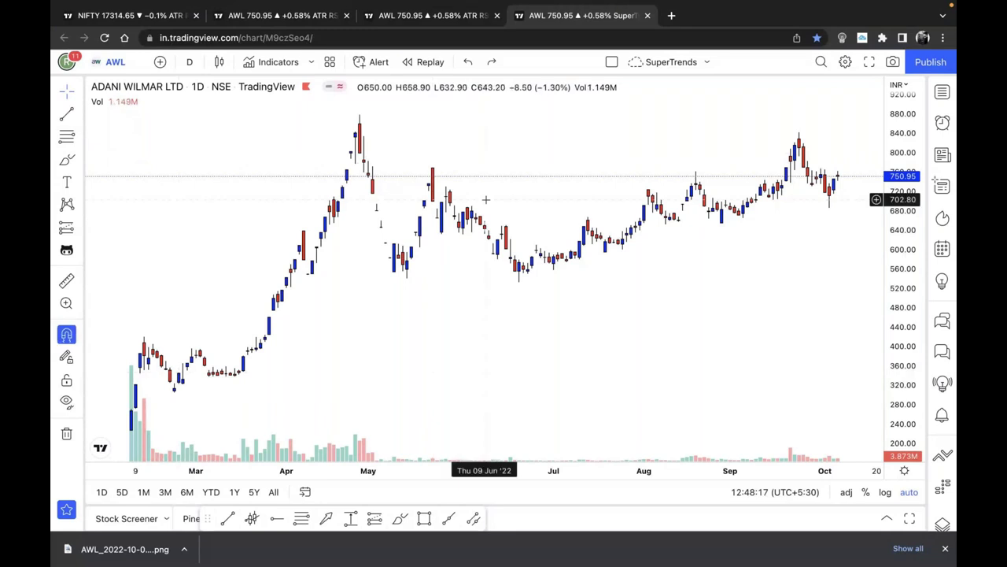
key(alt+j)
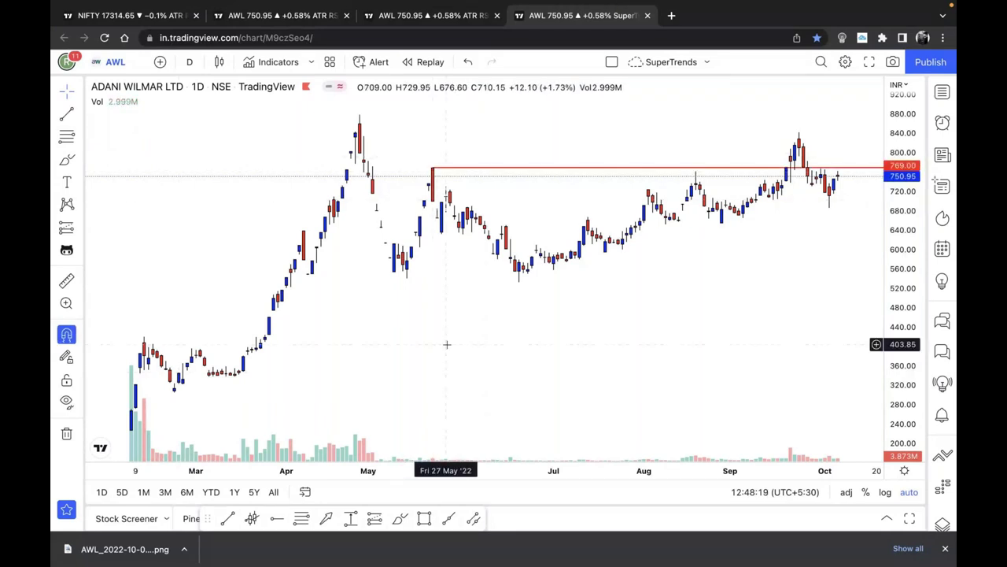
Step: Trace a path from the late-April high through the mid-May low and 24 May high to the 21 June low, and delete it
click(77, 159)
click(139, 286)
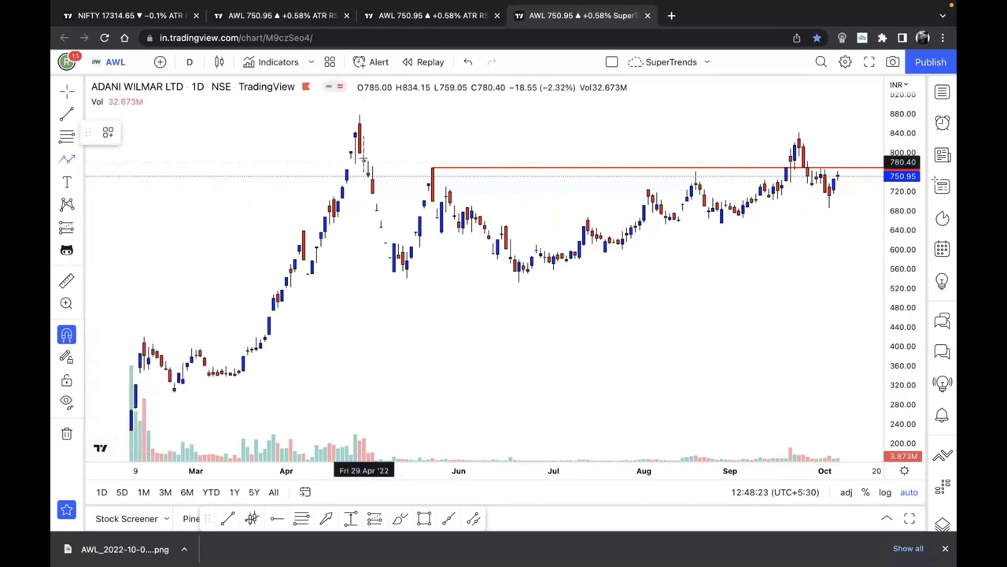
click(362, 117)
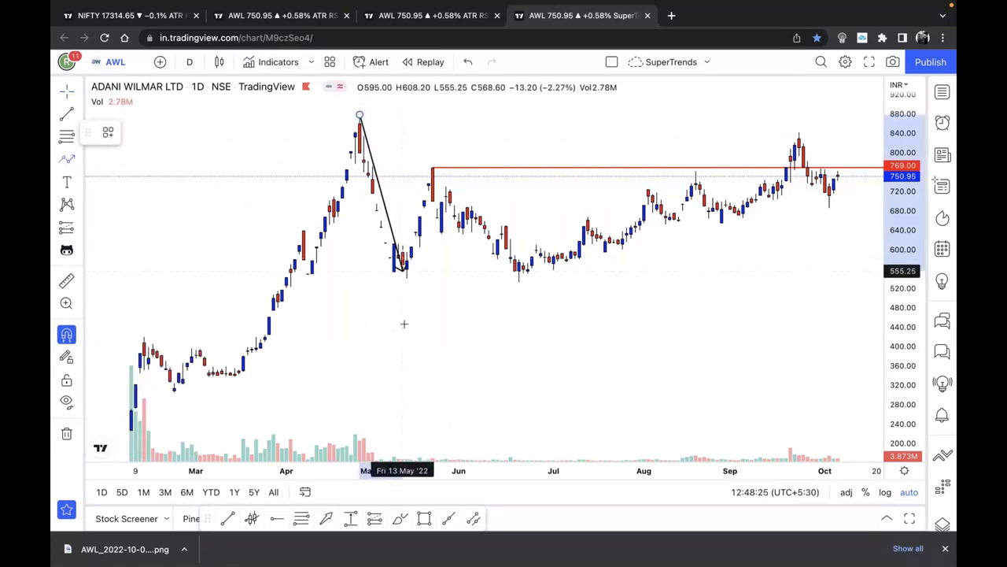
click(432, 169)
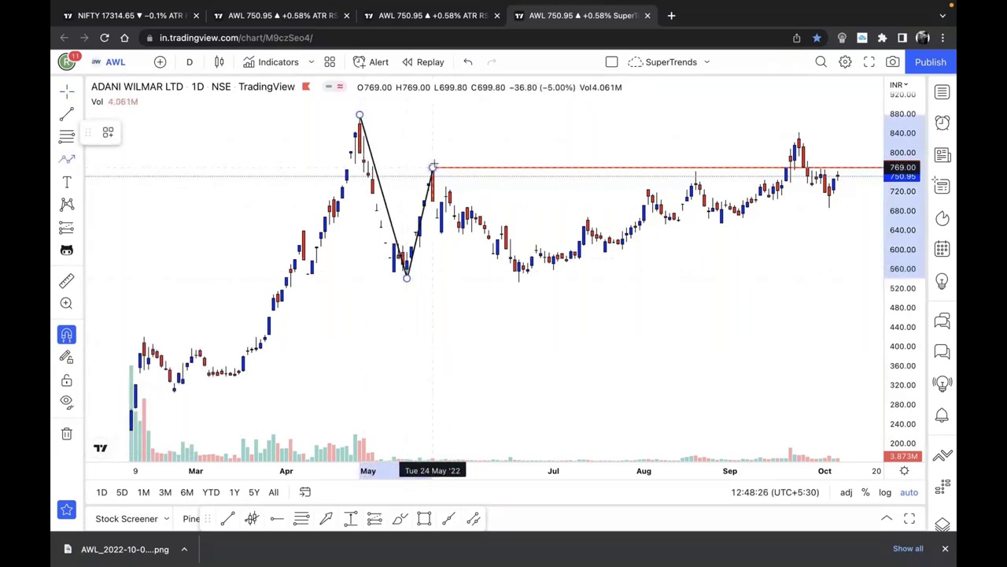
double_click(518, 281)
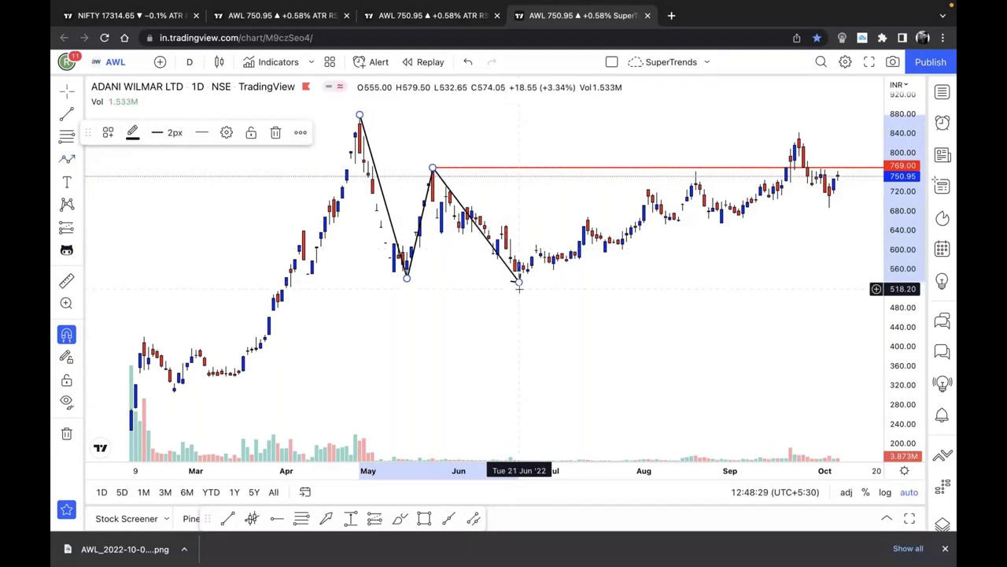
key(Delete)
Step: Place a price label on the 21 June 2022 swing low at 532.65
click(77, 160)
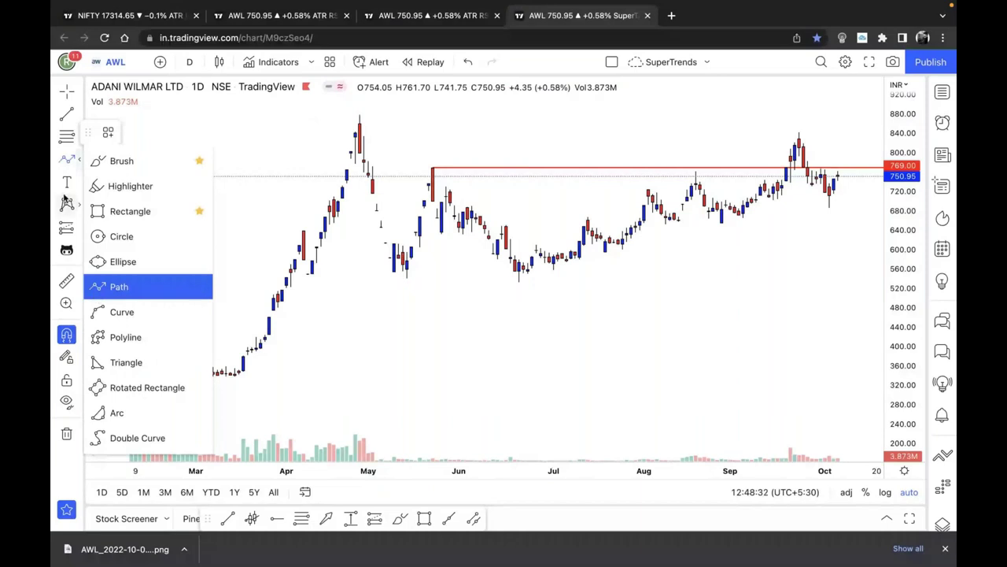
click(67, 181)
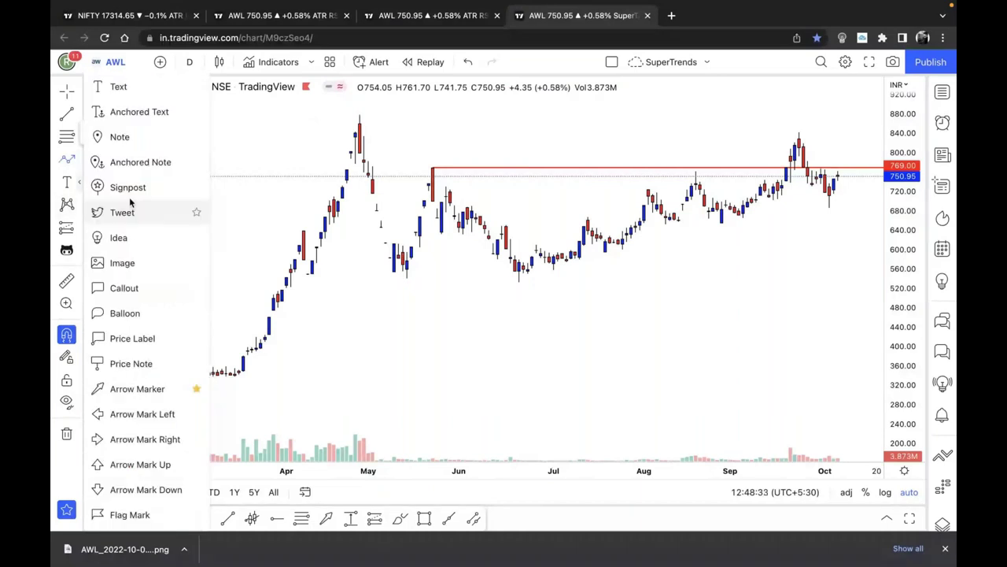
click(140, 337)
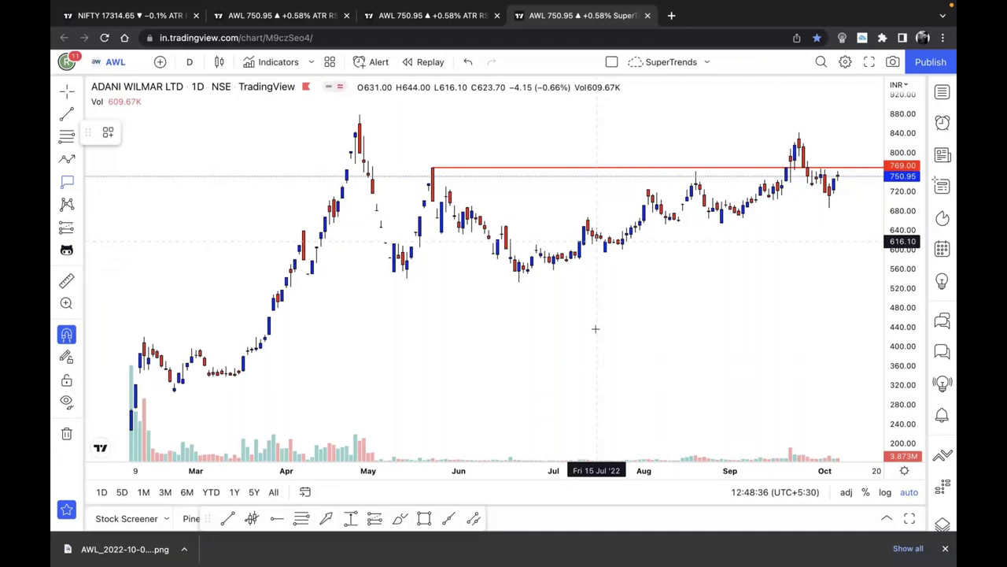
click(519, 281)
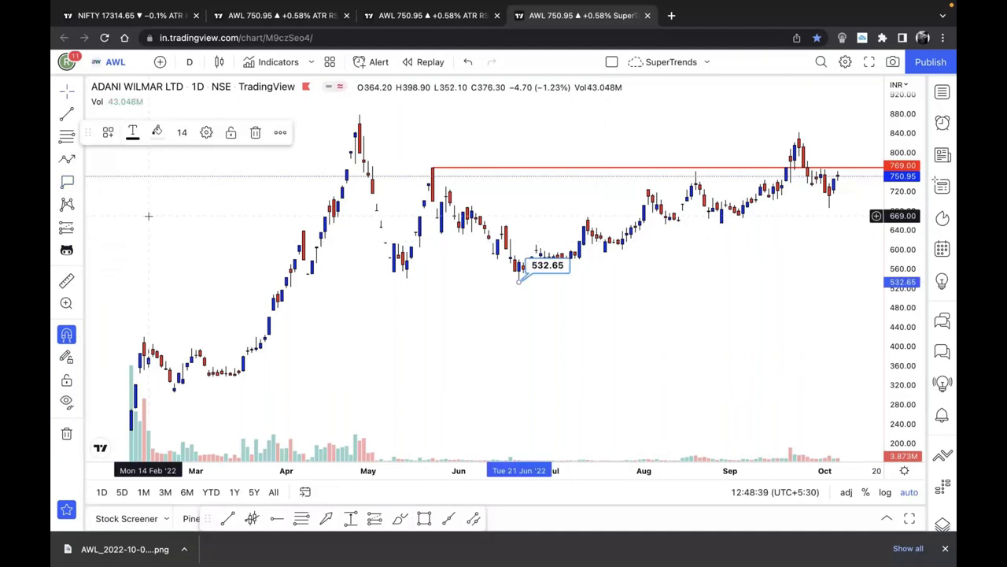
Step: Draw a path from the 21 June low to the 23 September high at 841.70 and delete it
mouse_move(524, 292)
mouse_down()
mouse_move(785, 110)
mouse_move(798, 114)
mouse_up()
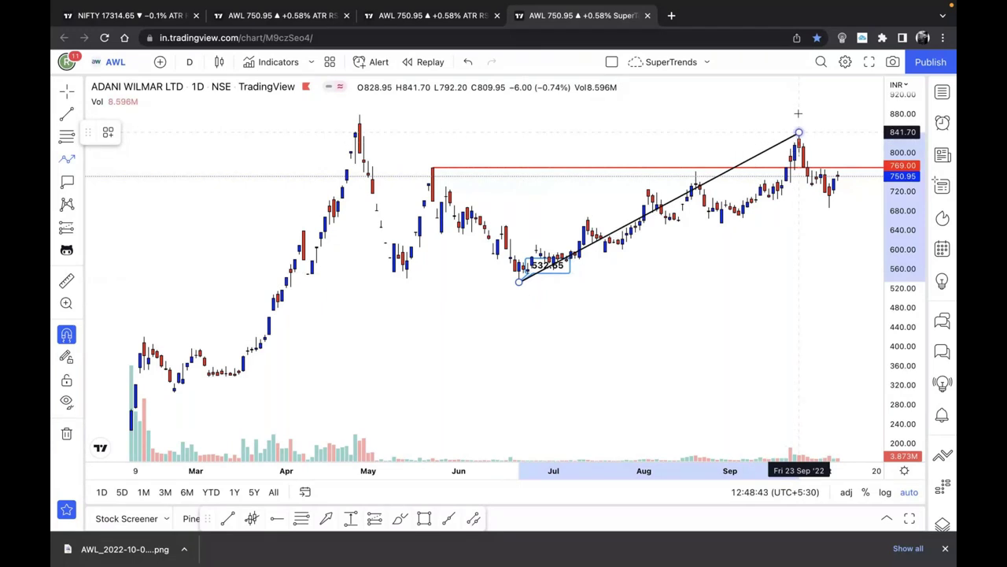
key(BackSpace)
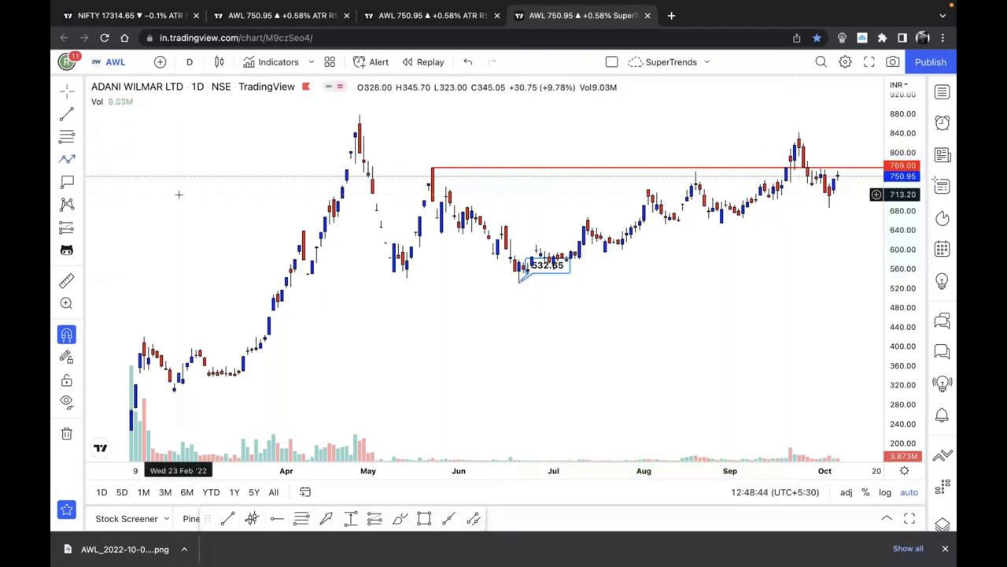
Step: Anchor a VWAP at the 21 June 2022 swing-low candle
click(78, 115)
click(142, 468)
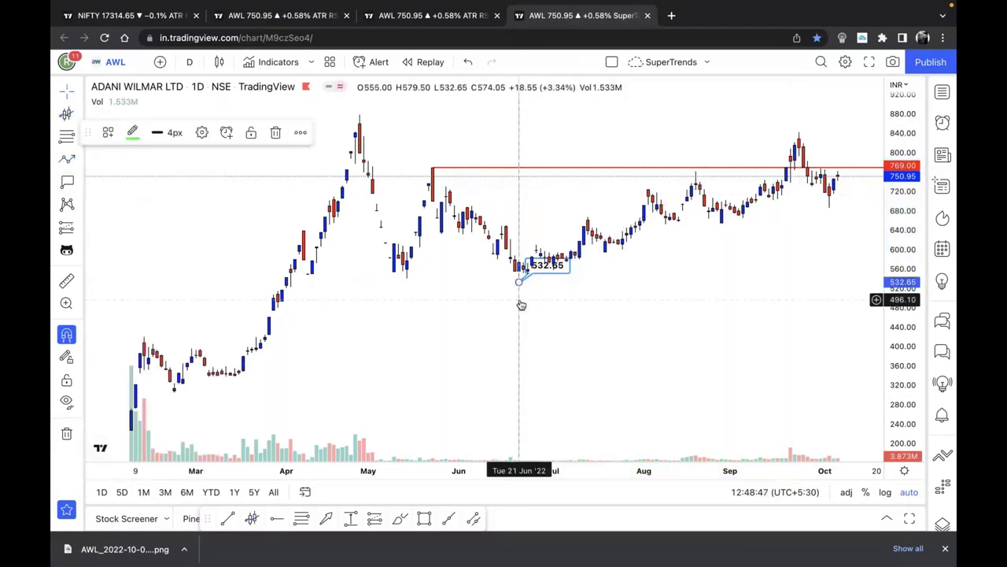
click(522, 305)
click(654, 349)
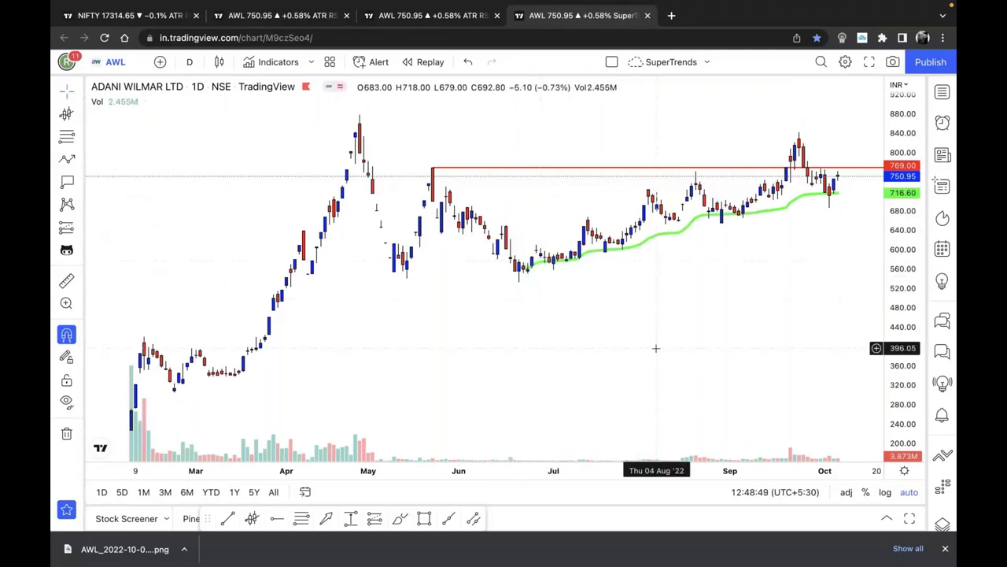
Step: Mark the mid-July, late-August and early-September VWAP touches with up arrows, and draw an arrow to the early-October touch
scroll(714, 355, up, 2)
scroll(714, 354, up, 1)
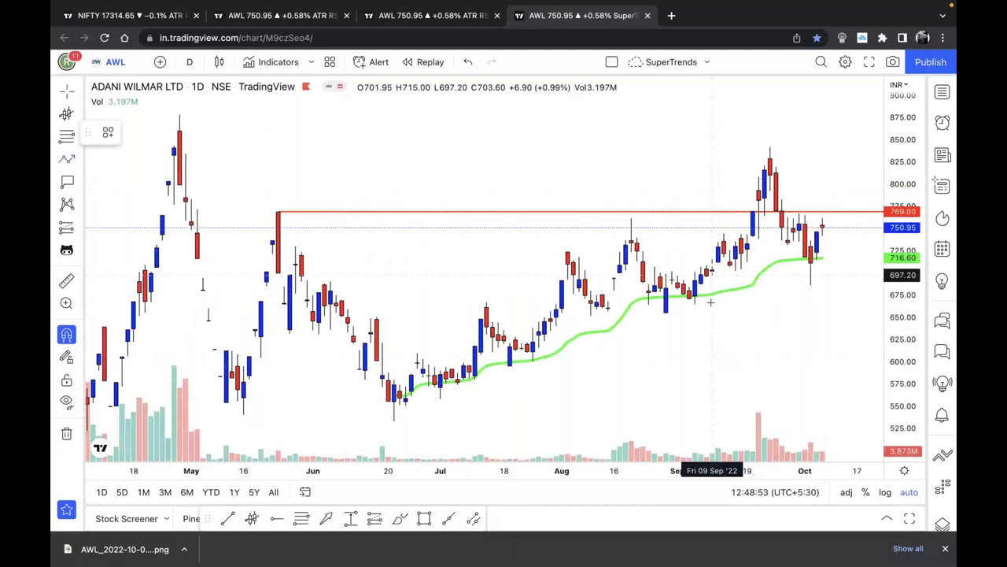
click(510, 382)
click(662, 340)
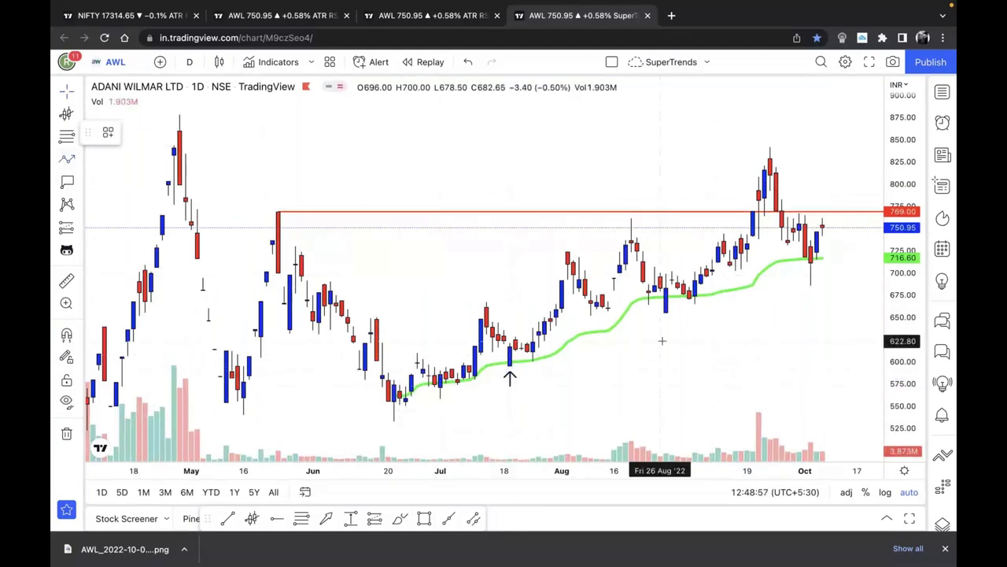
click(666, 330)
click(786, 330)
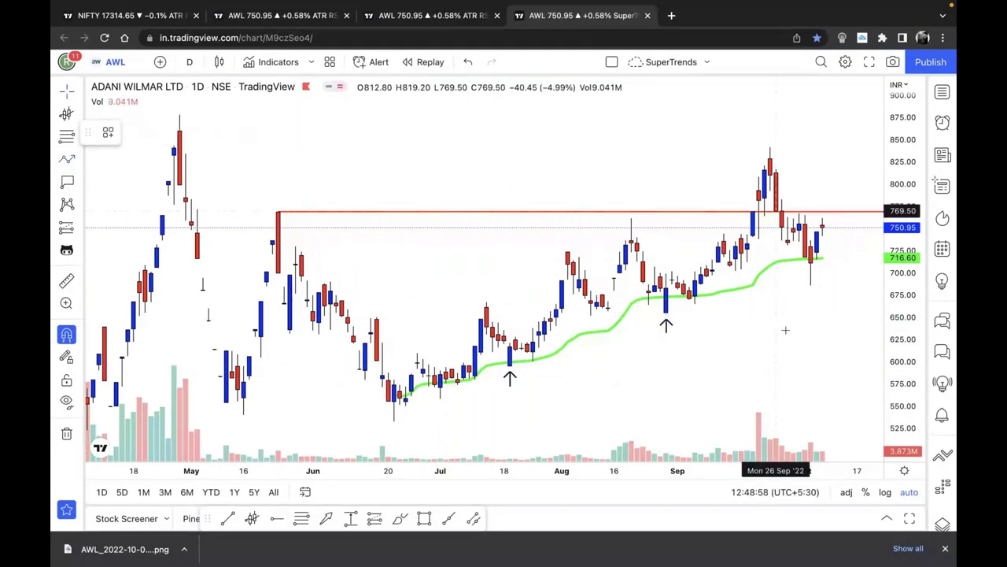
click(695, 321)
click(68, 160)
drag(785, 285, 806, 264)
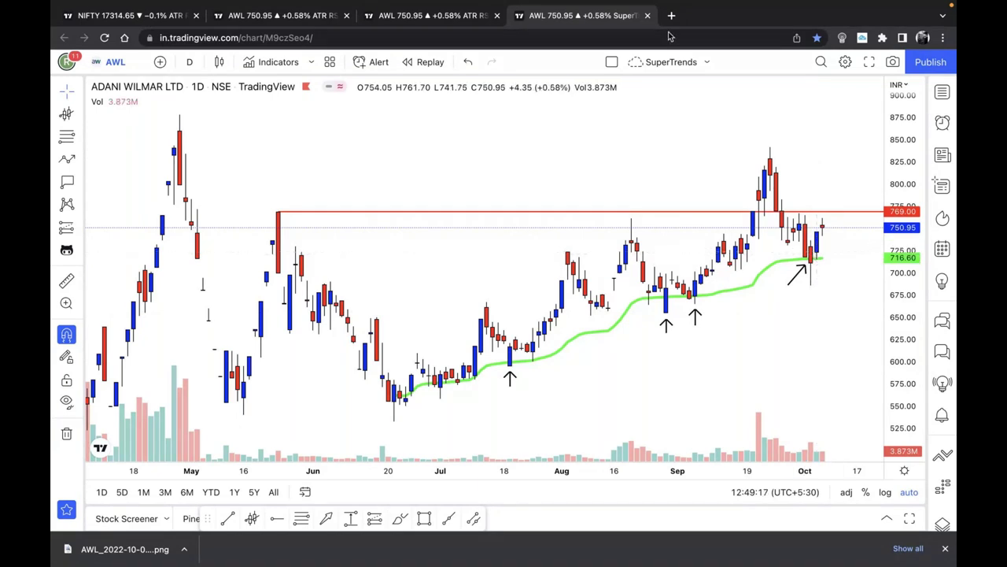
Step: Switch to the second chart tab, load CAMPUS (Campus Activewear Ltd, NSE) and clear its existing drawings
scroll(551, 255, up, 2)
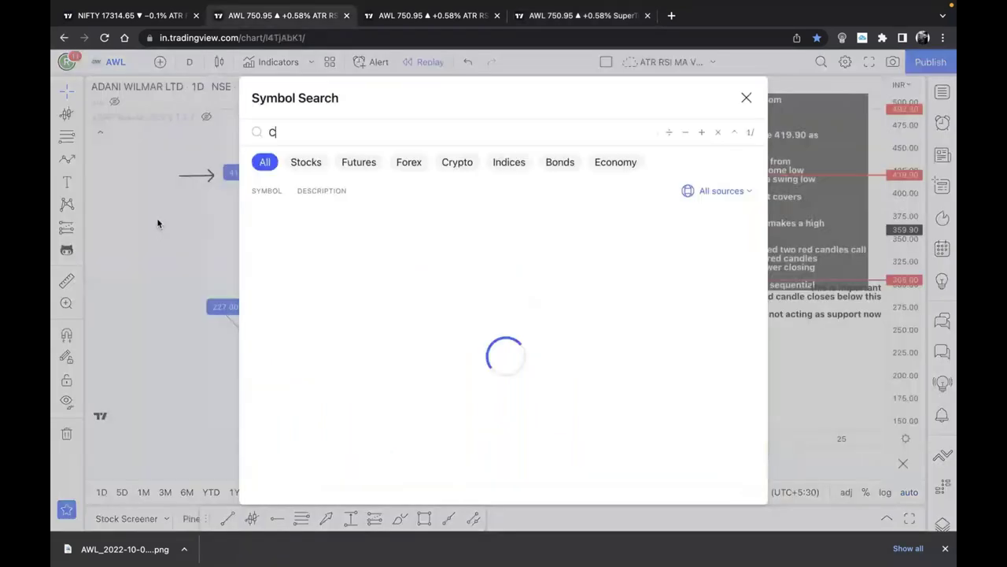
text(AMPUS)
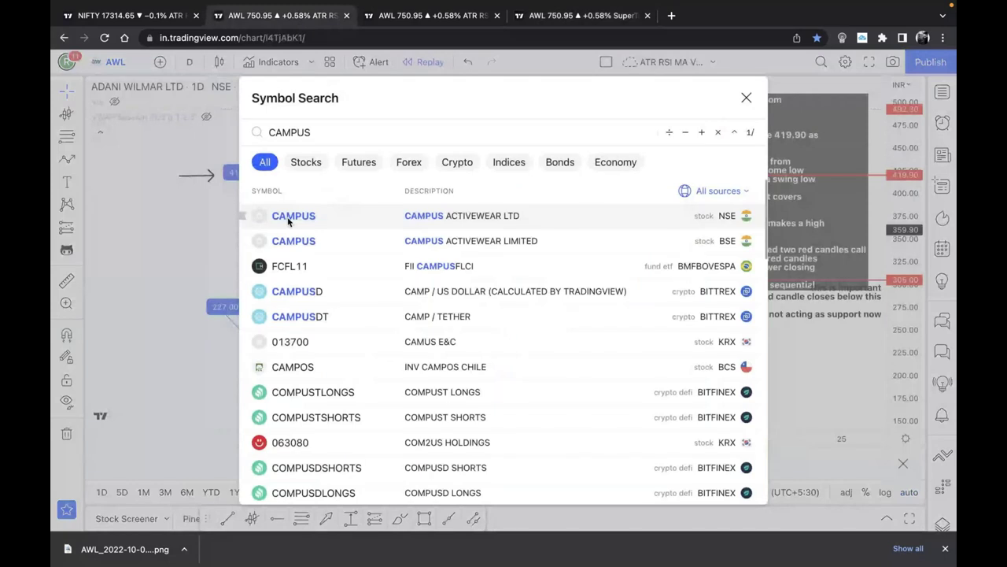
click(288, 220)
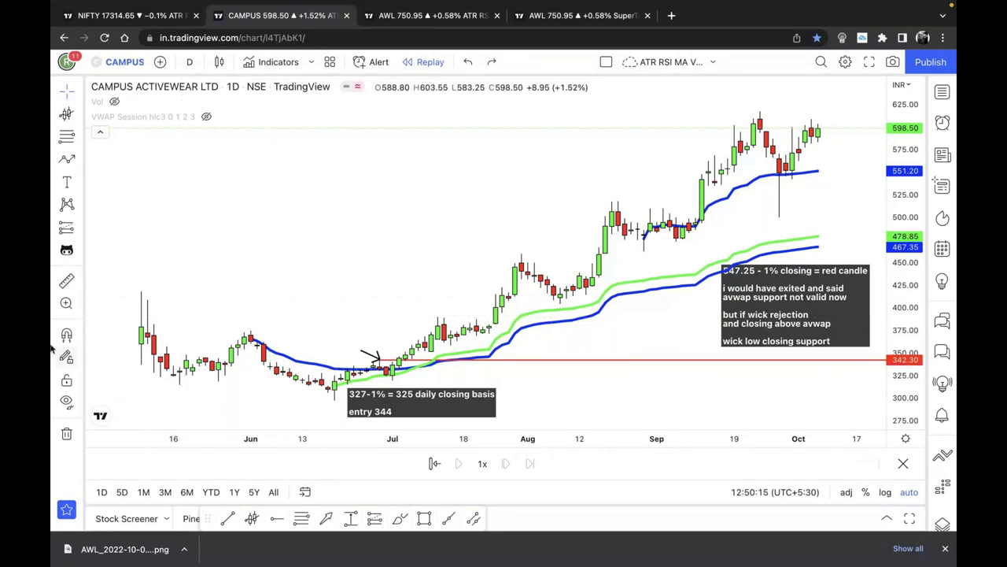
key(super+y)
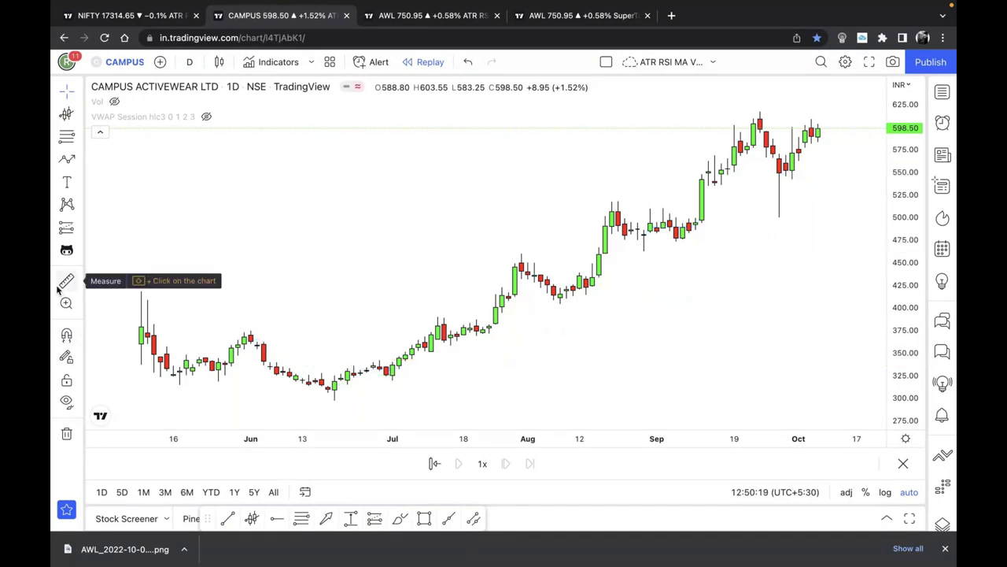
Step: Draw horizontal rays from the 17 May 2022 low at 314.50 and the early-June high at 374.40, snapped to prices
click(66, 334)
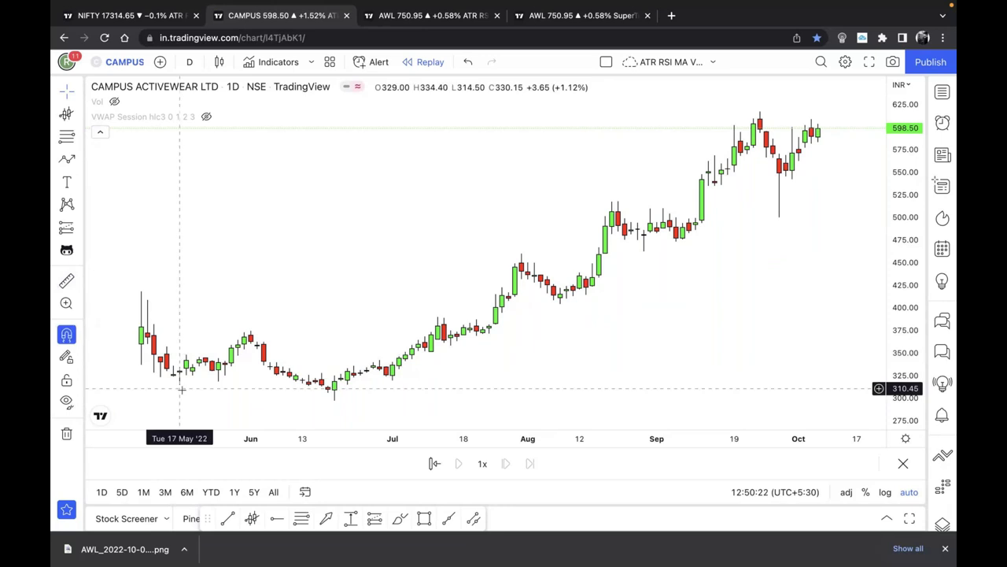
key(alt+j)
key(alt+j)
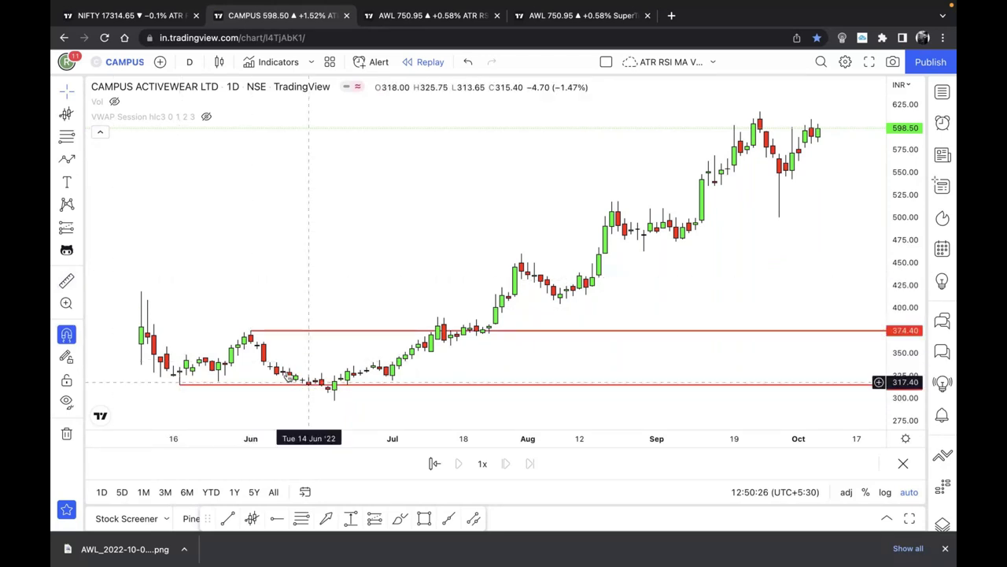
Step: Measure the span from the 17 May low to 21 June 2022, below the lower ray
shift+click(180, 400)
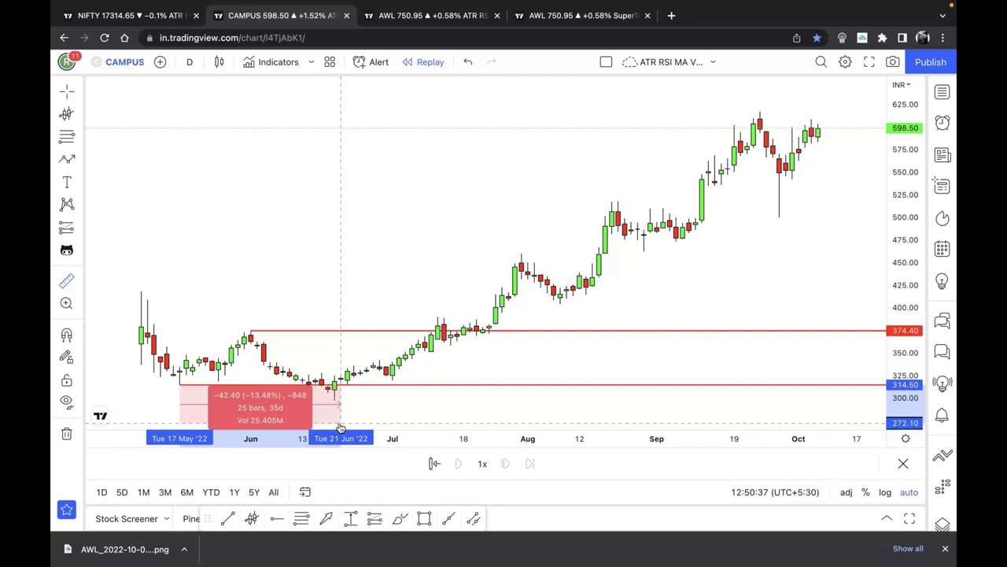
click(340, 425)
scroll(344, 354, down, 2)
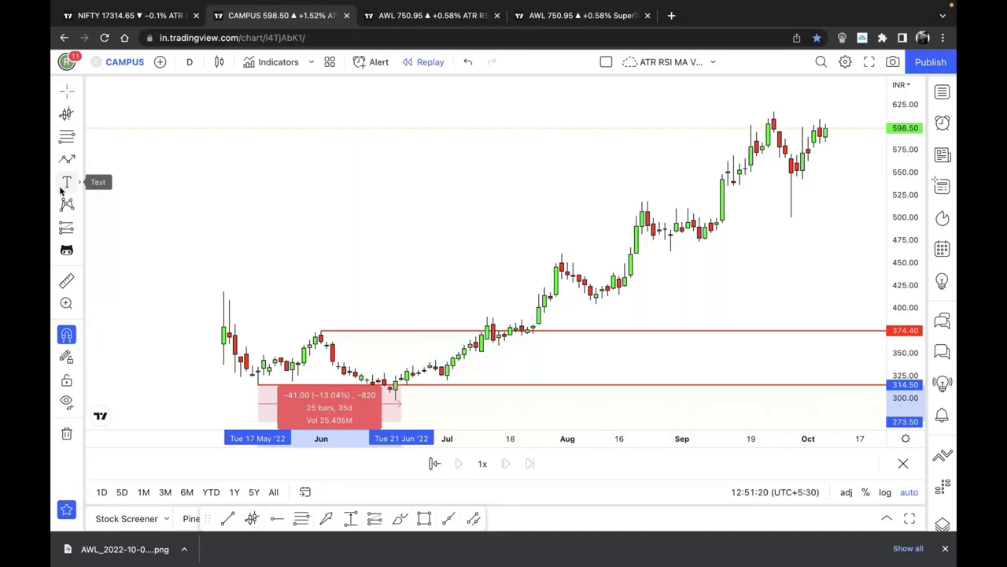
Step: Add a text note reading "5 min or 15 min : 0.5% candle closing below the avwap" below the September candles
click(67, 335)
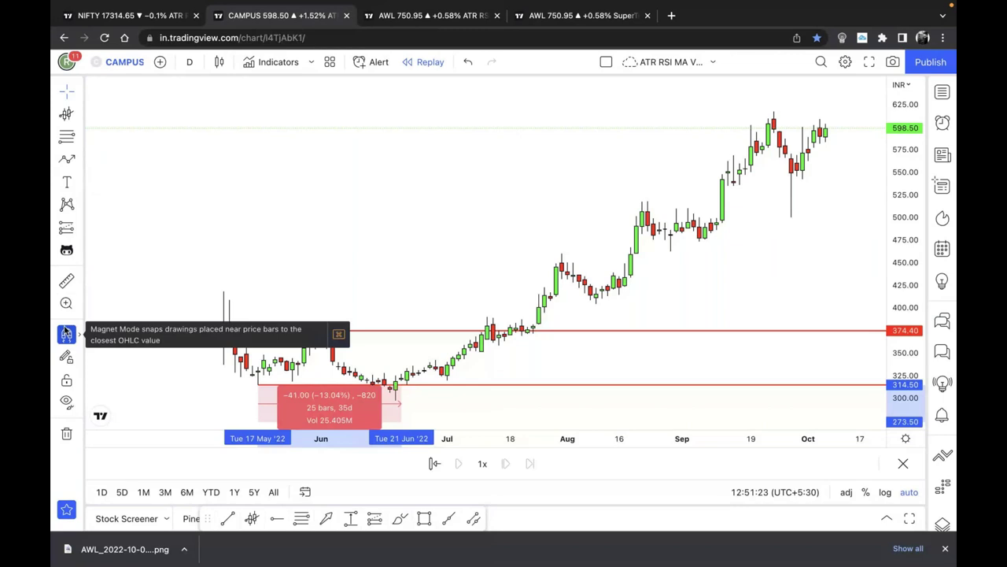
click(722, 281)
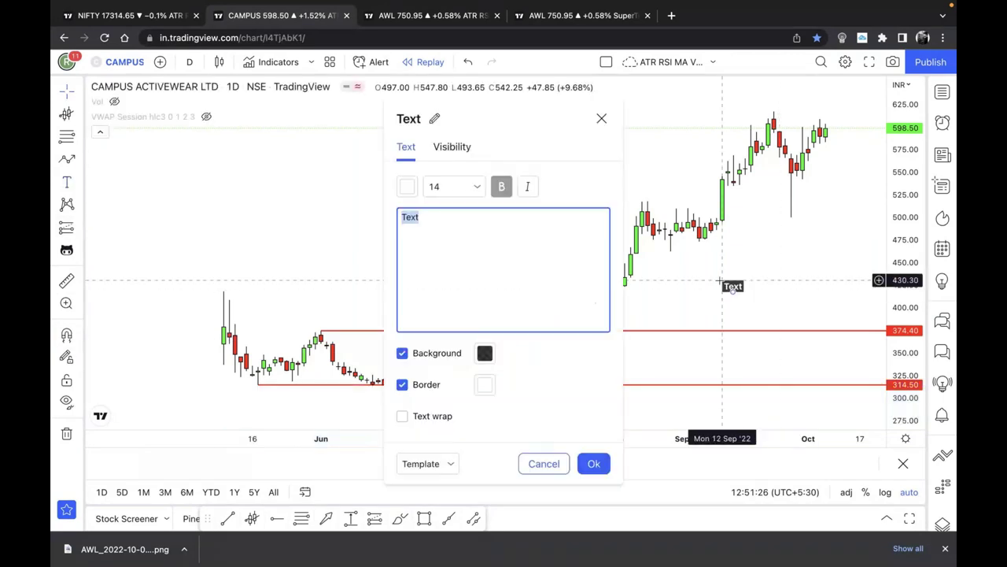
text(5 min or 15 min : )
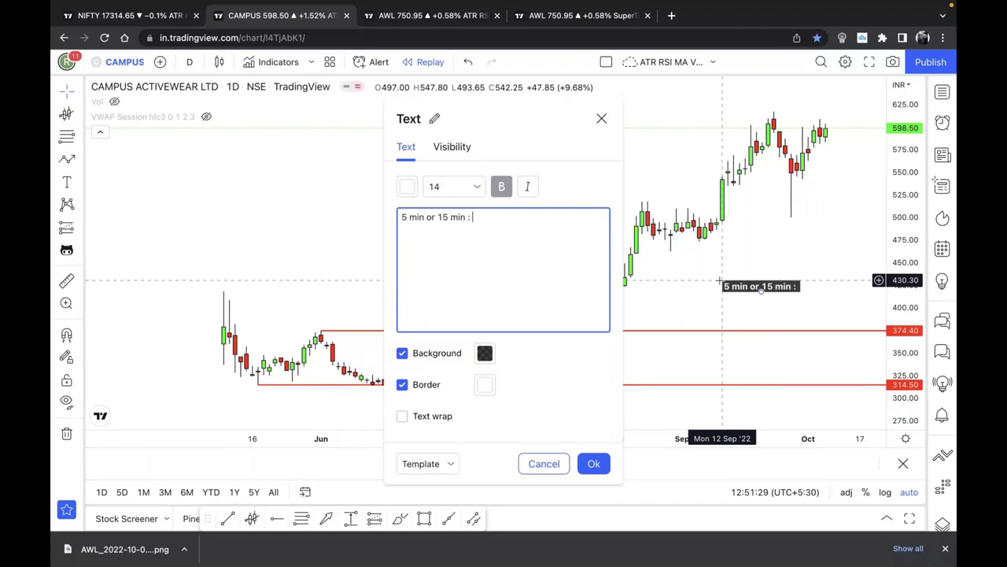
text(0.5% candle closing)
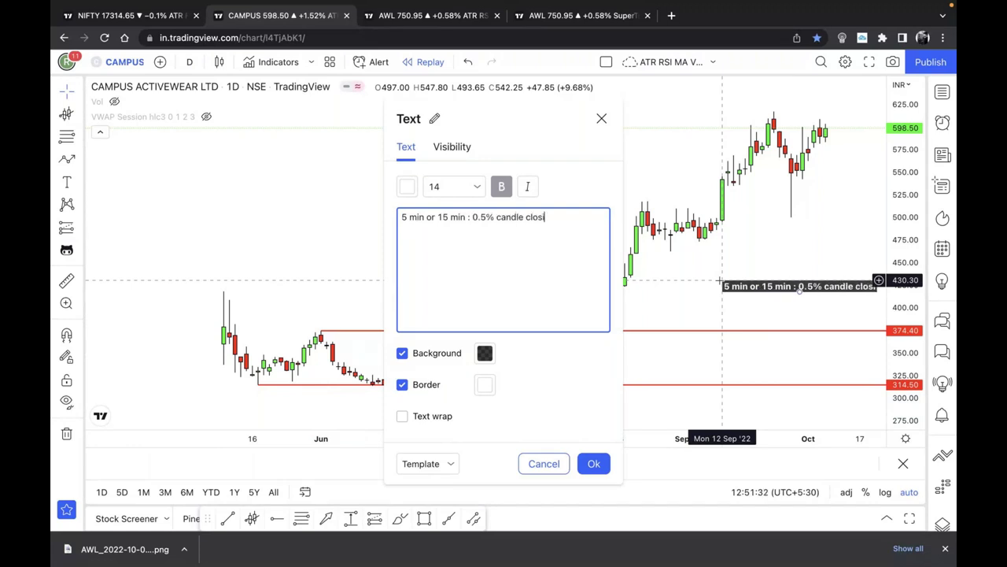
key(Return)
text(below the avwap)
drag(721, 282, 686, 273)
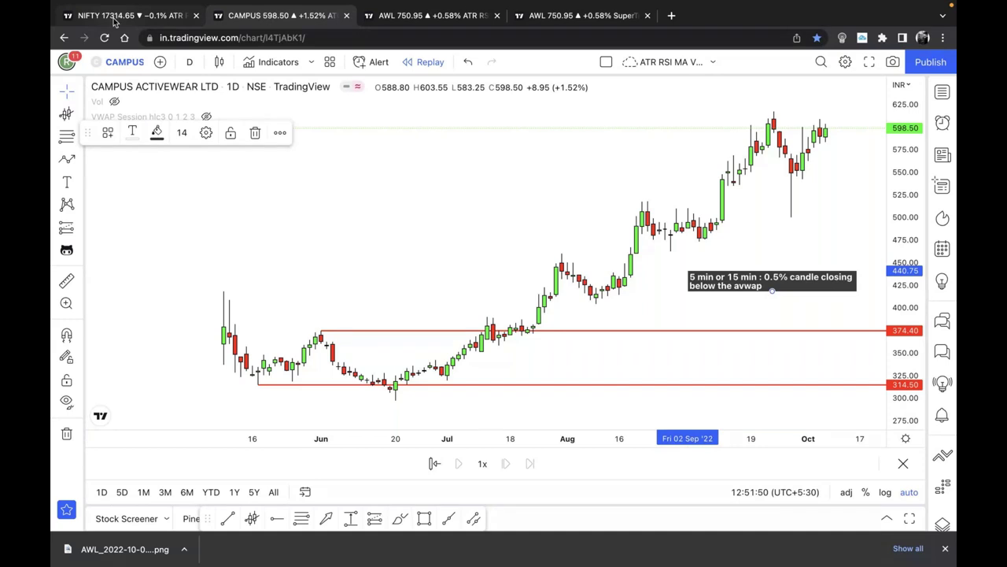
click(429, 15)
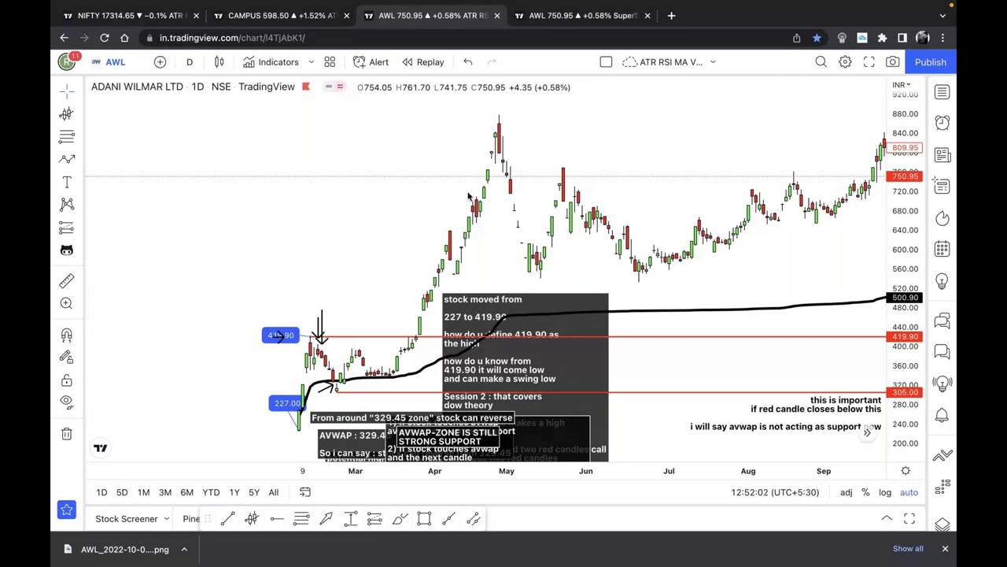
click(290, 17)
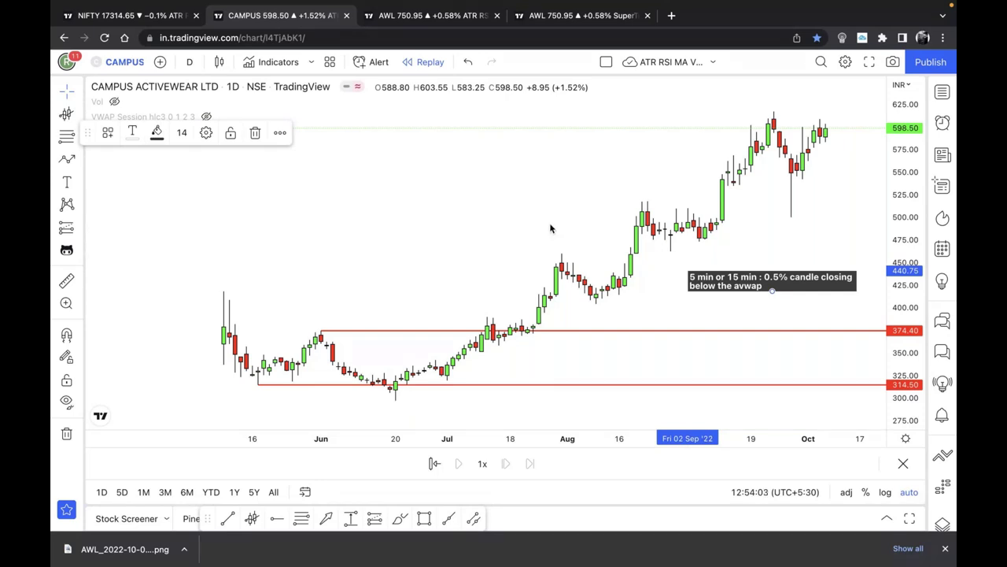
click(139, 17)
click(226, 19)
Step: Return to the Adani Wilmar chart in the third tab and remove all of its drawings
key(ctrl+Tab)
right_click(207, 373)
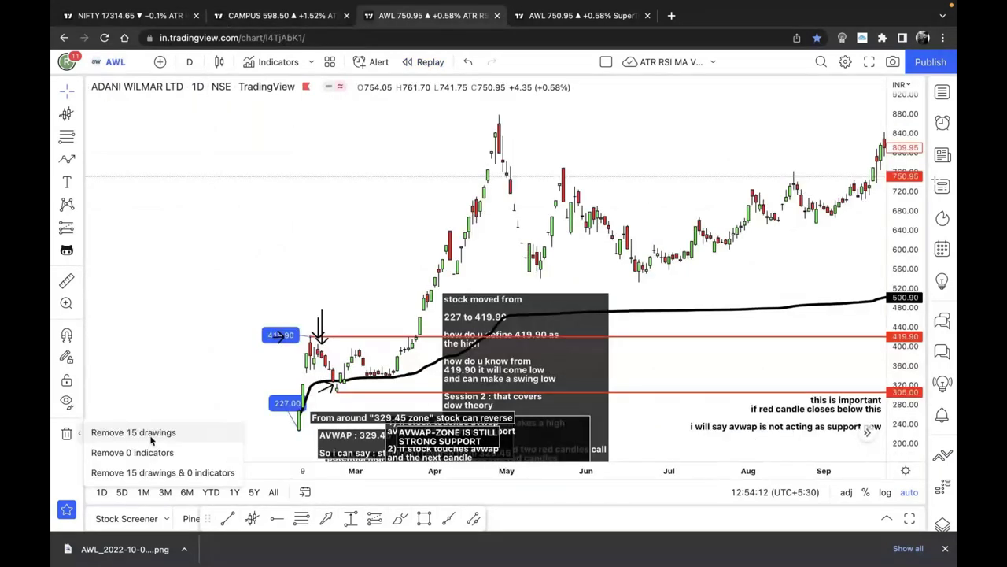
click(135, 428)
Step: Draw a horizontal ray at 416.90 from the 11 February 2022 candle and anchor a VWAP at the 8 February 2022 candle
scroll(639, 291, up, 3)
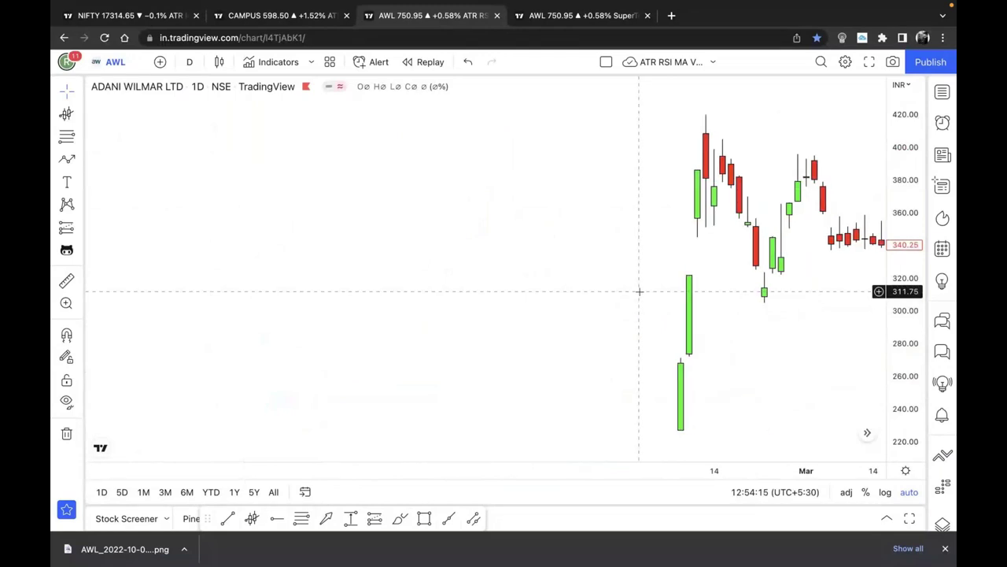
scroll(379, 176, up, 2)
scroll(701, 275, up, 3)
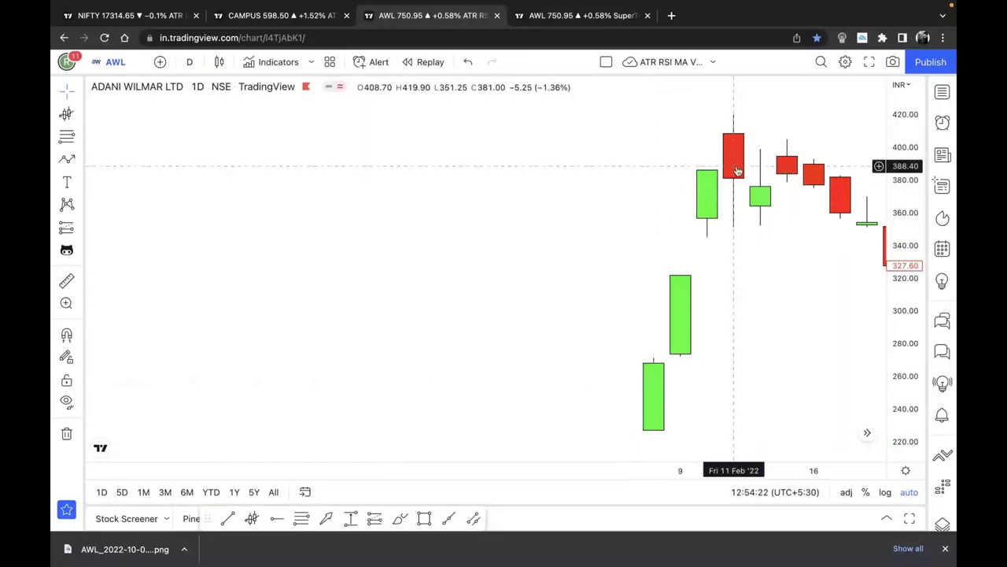
click(735, 100)
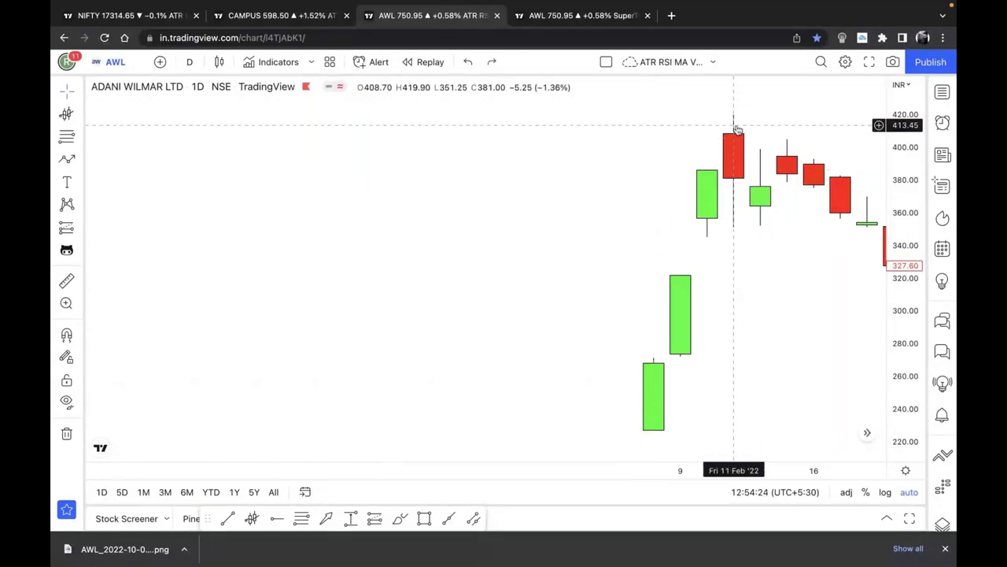
drag(819, 286, 669, 275)
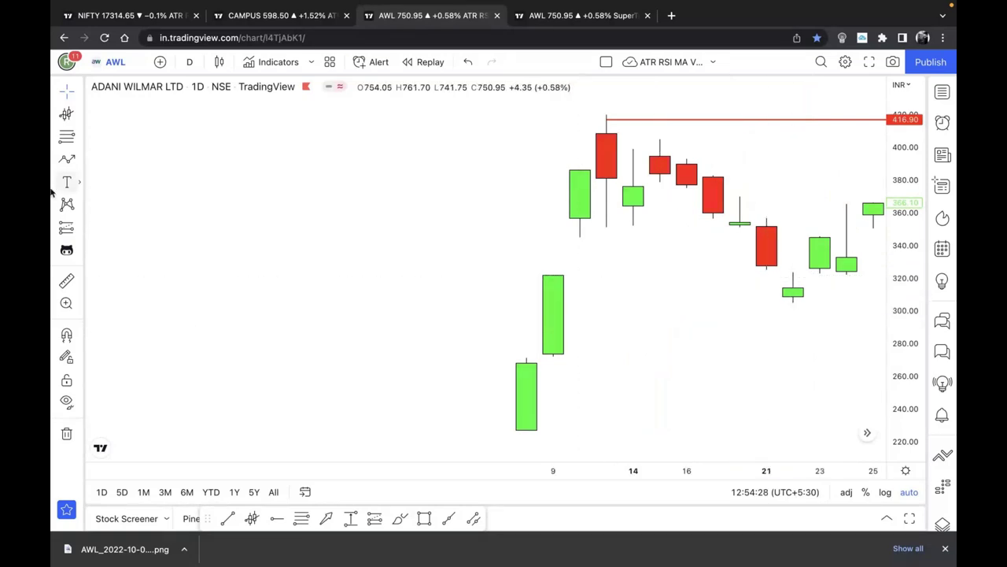
click(527, 383)
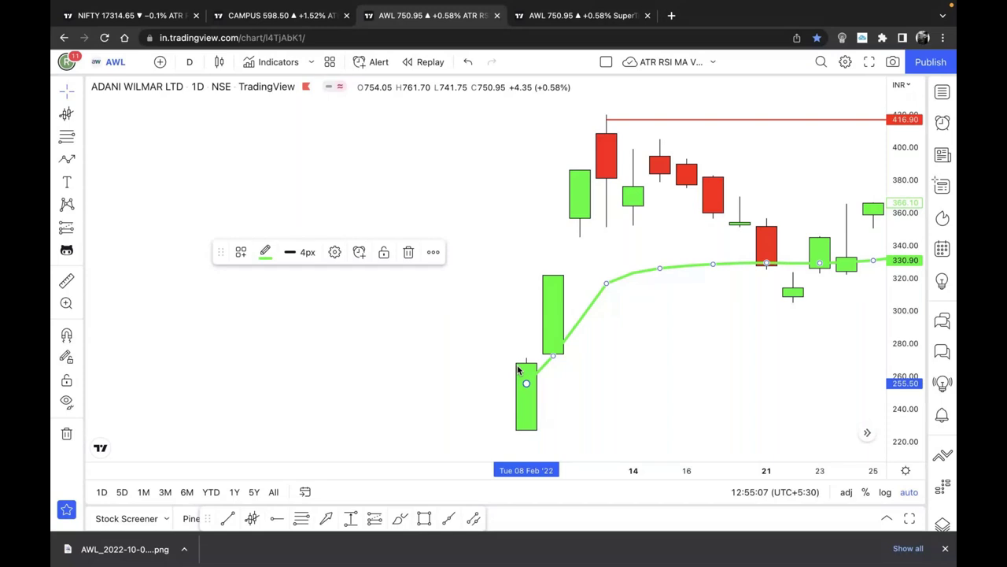
Step: Switch to the PowerPoint presentation, open the final "Thank you!" slide and select the Twitter, LinkedIn and Youtube lines
key(super+Tab)
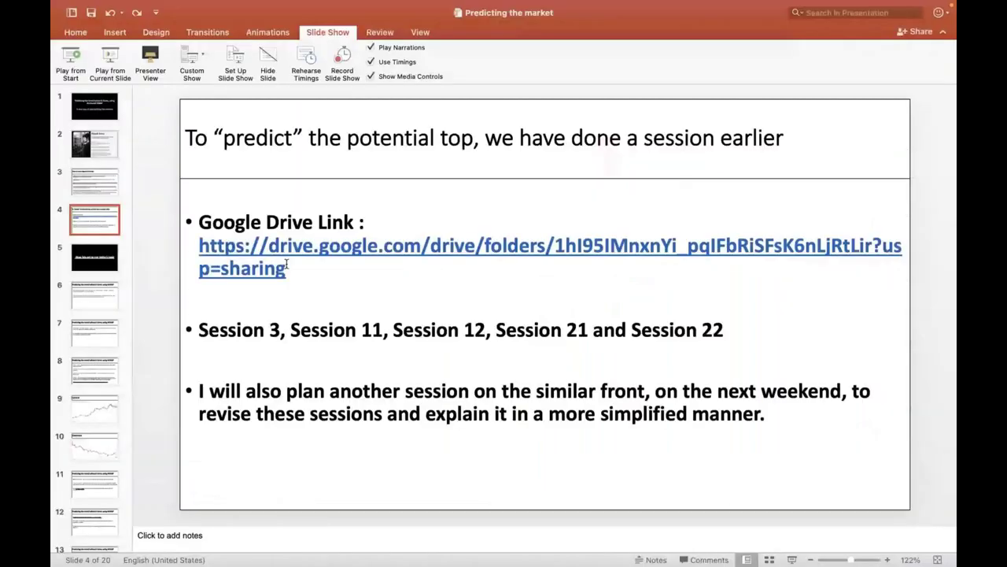
scroll(95, 472, down, 10)
click(96, 532)
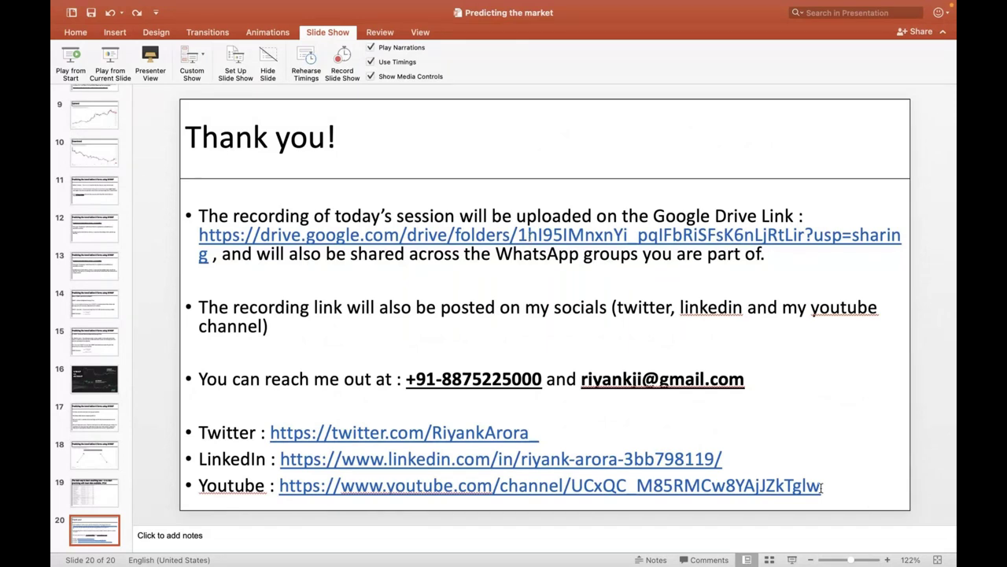
drag(821, 489, 198, 432)
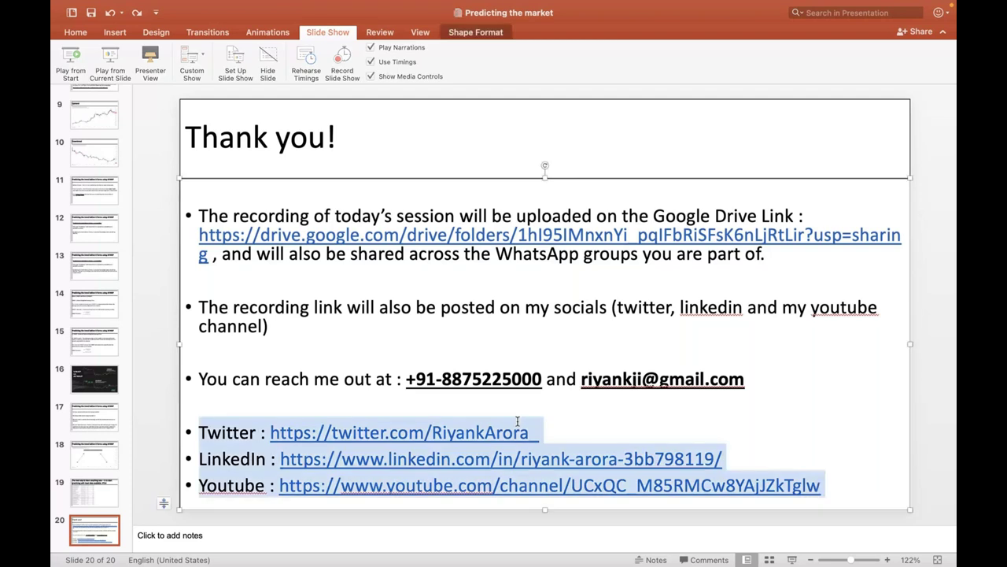